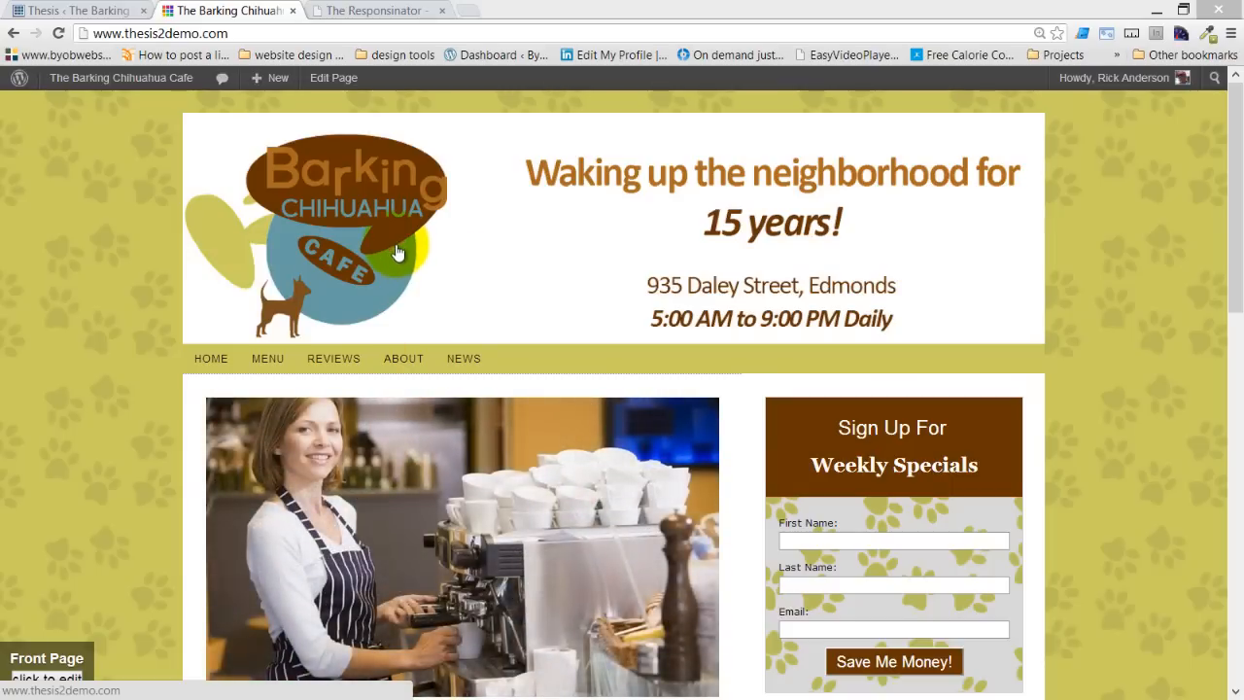
# Remove the current header image from the Classic Responsive skin in the Thesis admin
pyautogui.click(83, 11)
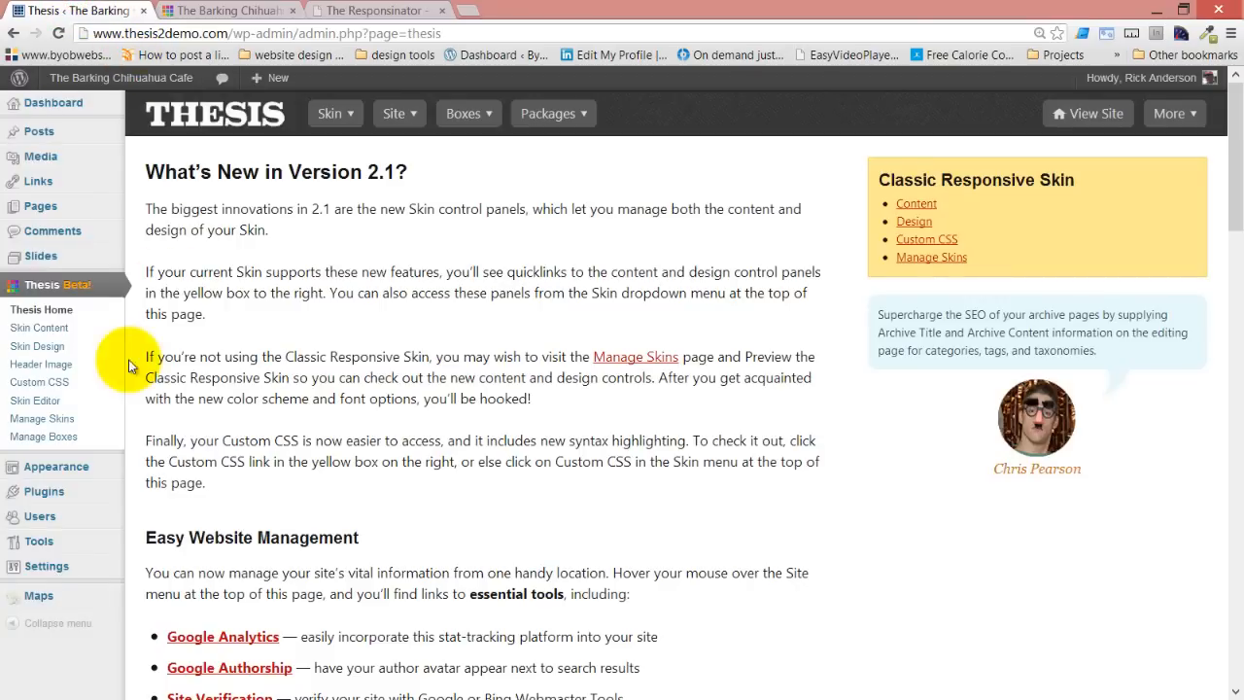
pyautogui.click(54, 366)
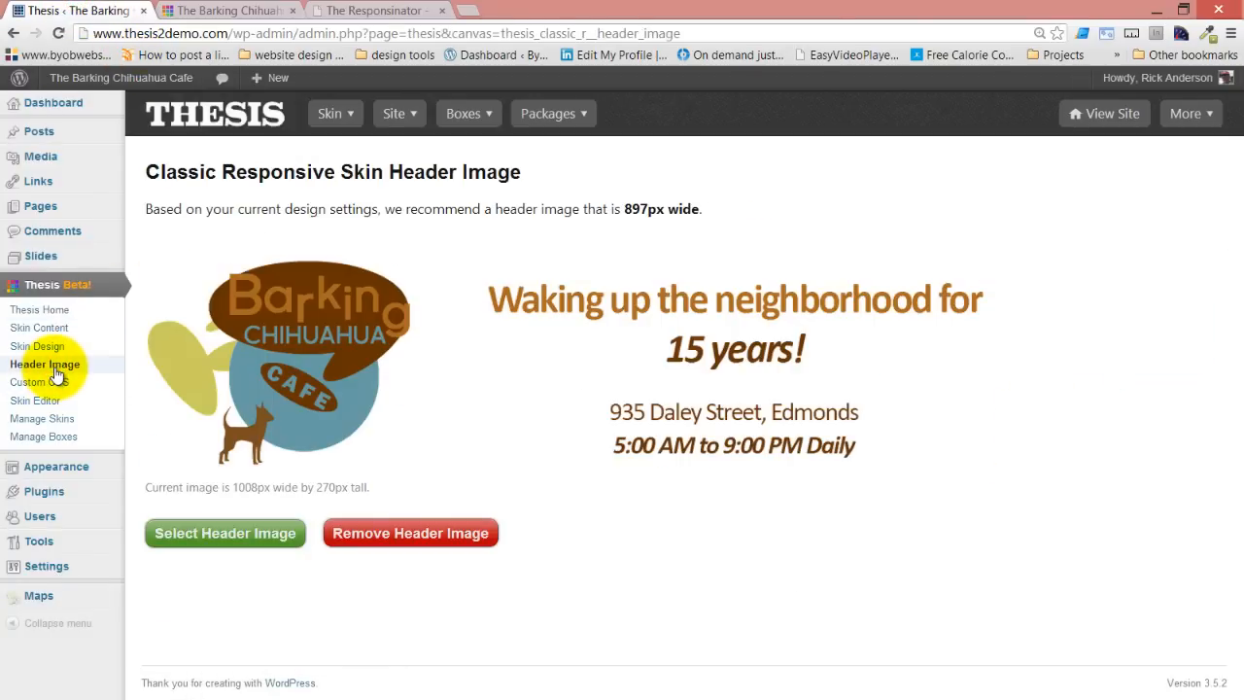
pyautogui.click(432, 542)
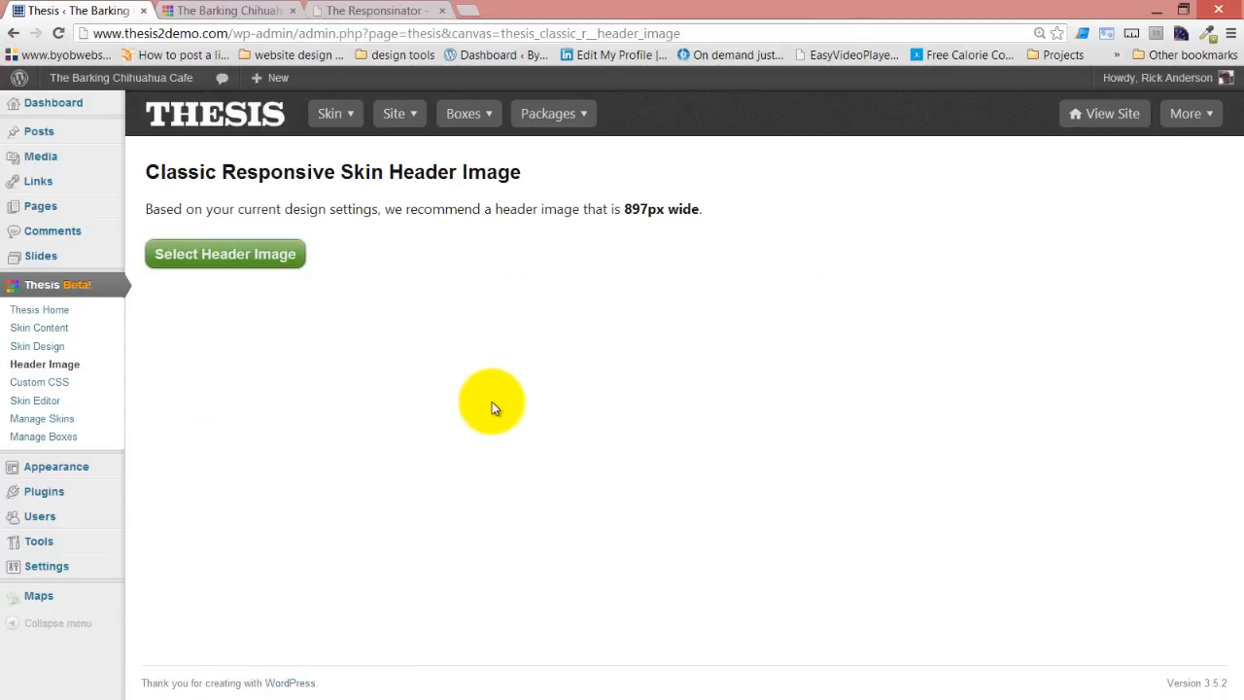
# In the Thesis Skin Editor, add a new HTML Container to the Home template's box tray and name it Header Left
pyautogui.moveTo(332, 111)
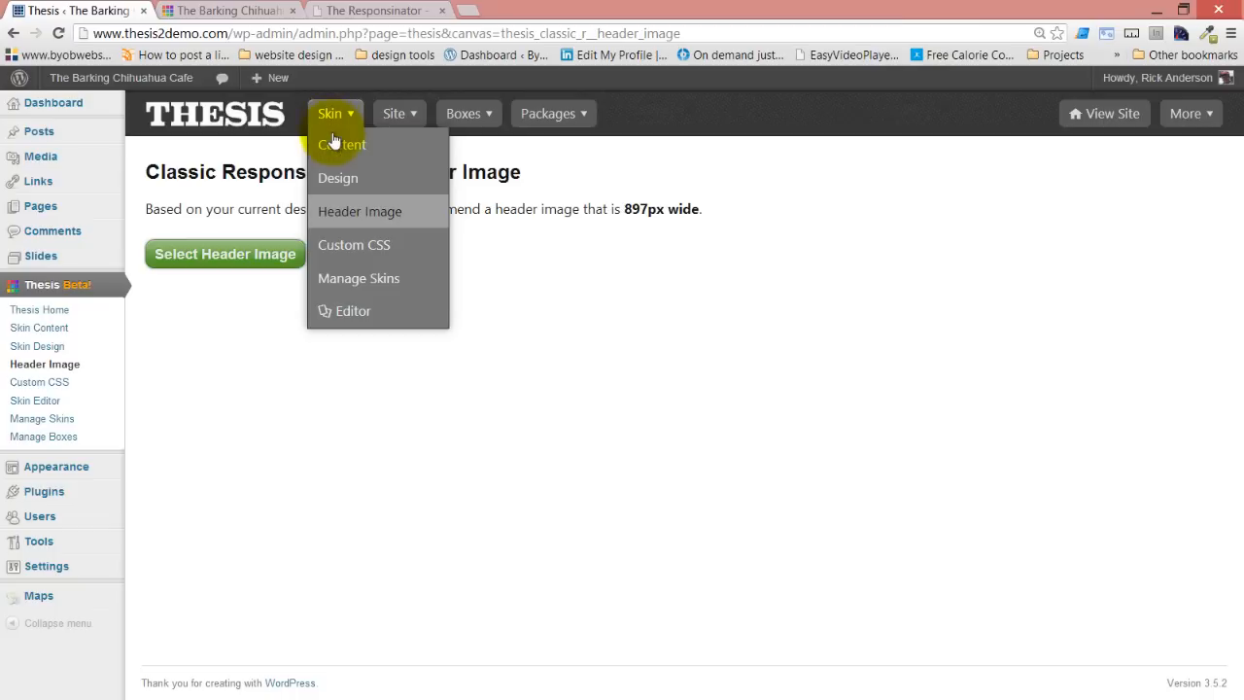
pyautogui.click(355, 313)
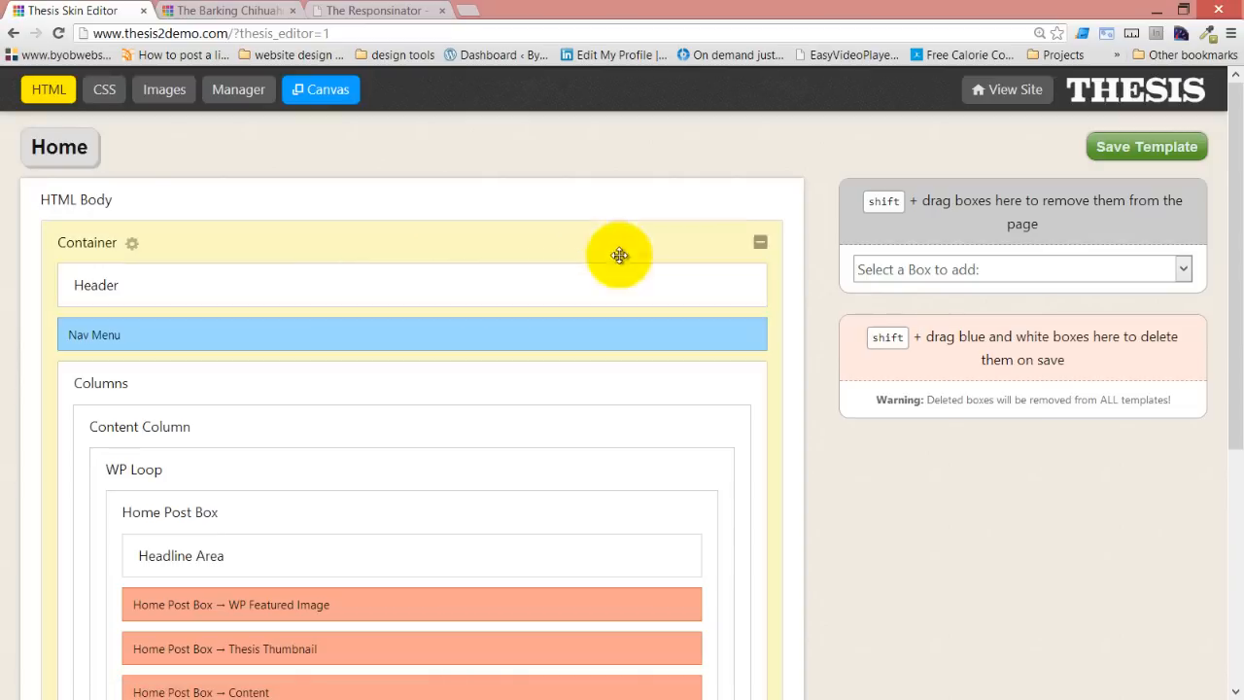
pyautogui.click(1048, 275)
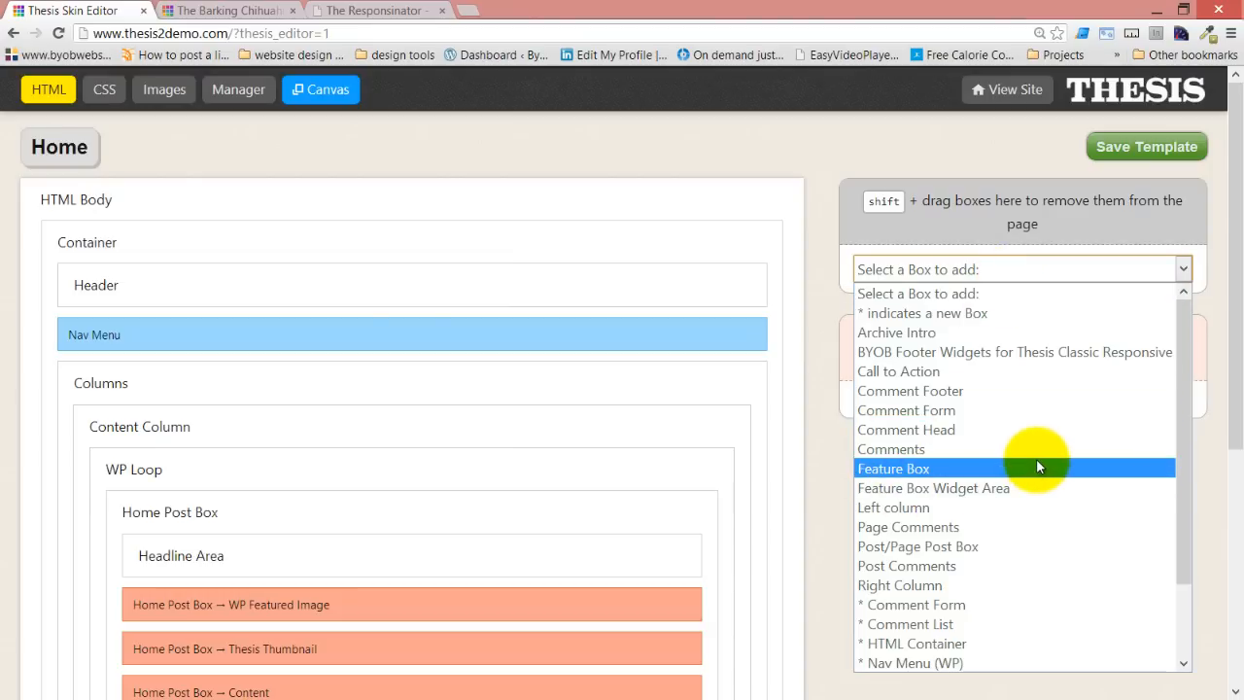
pyautogui.click(943, 653)
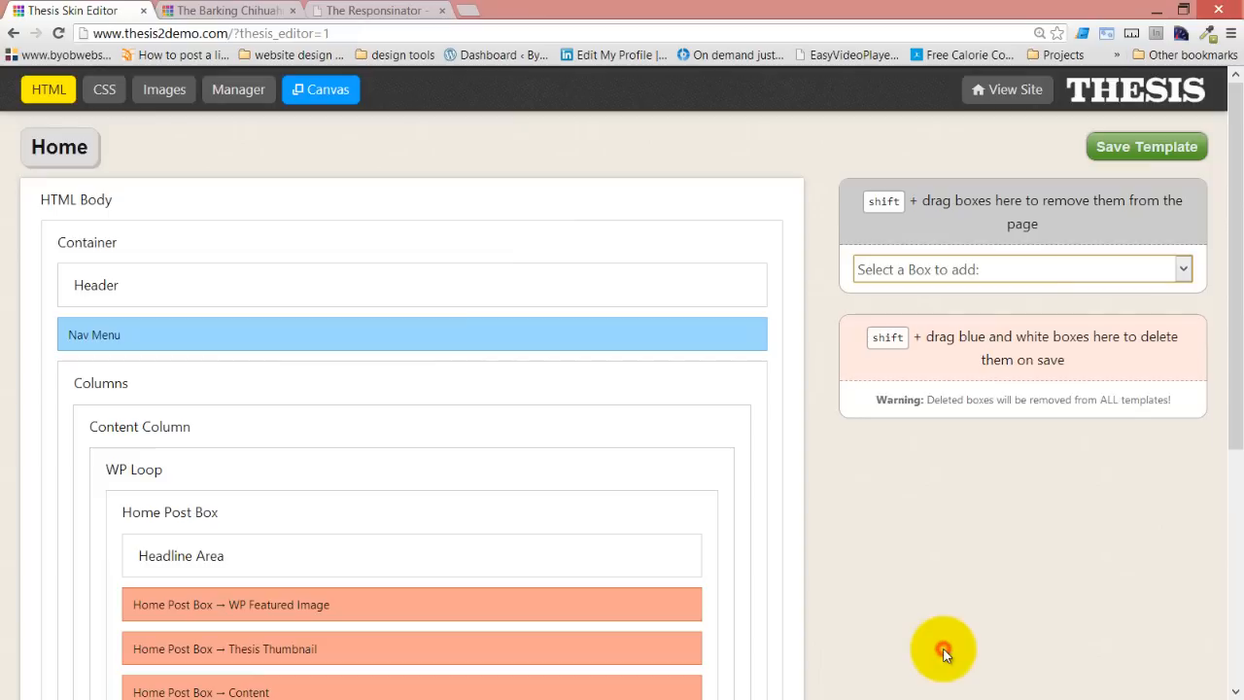
pyautogui.click(1023, 311)
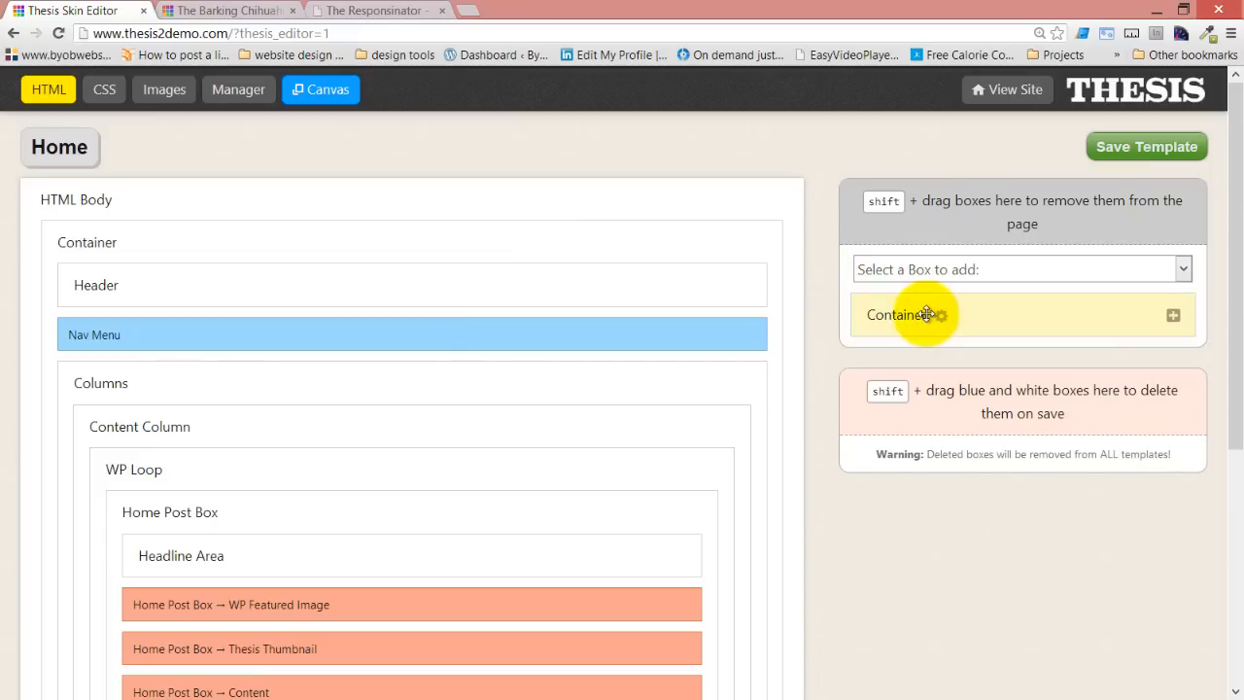
pyautogui.click(938, 316)
pyautogui.doubleClick(469, 209)
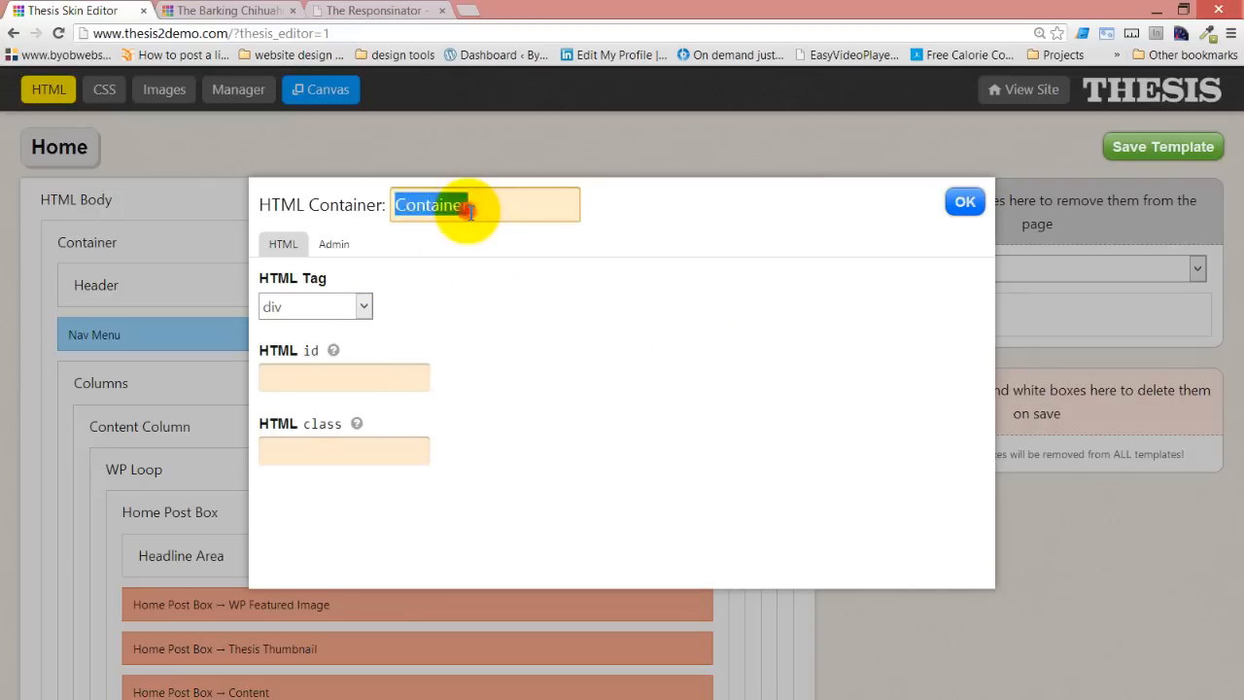
pyautogui.write('Header Left')
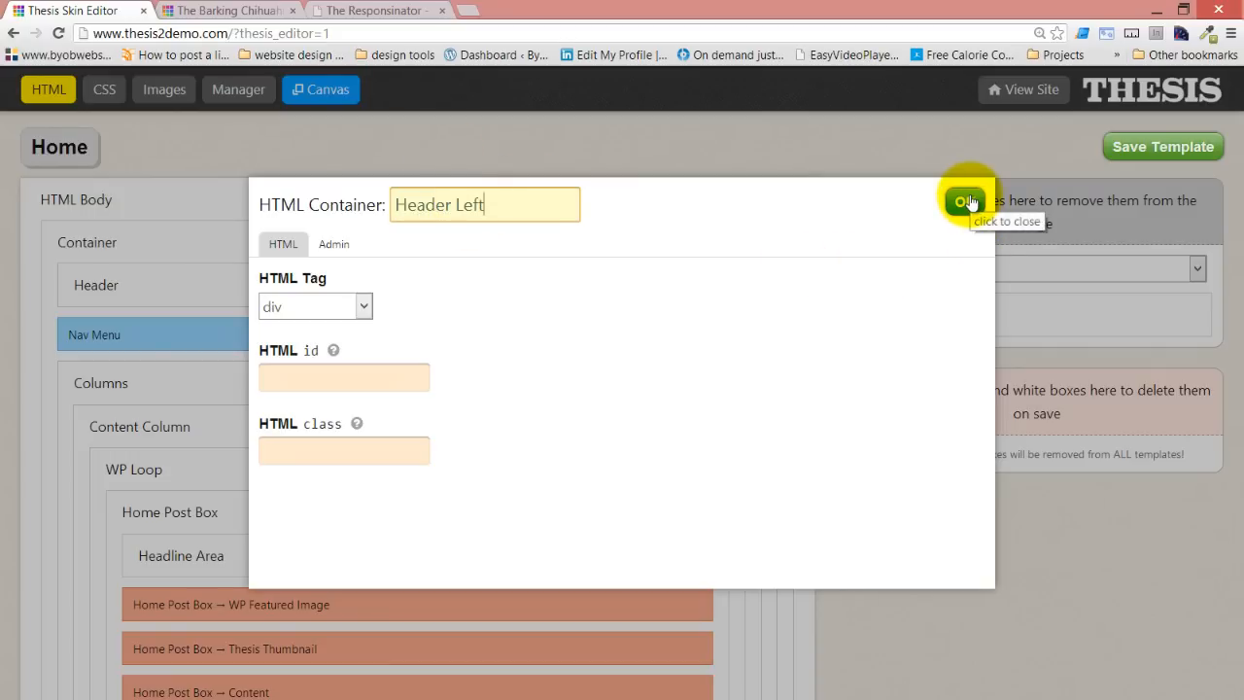
pyautogui.click(967, 202)
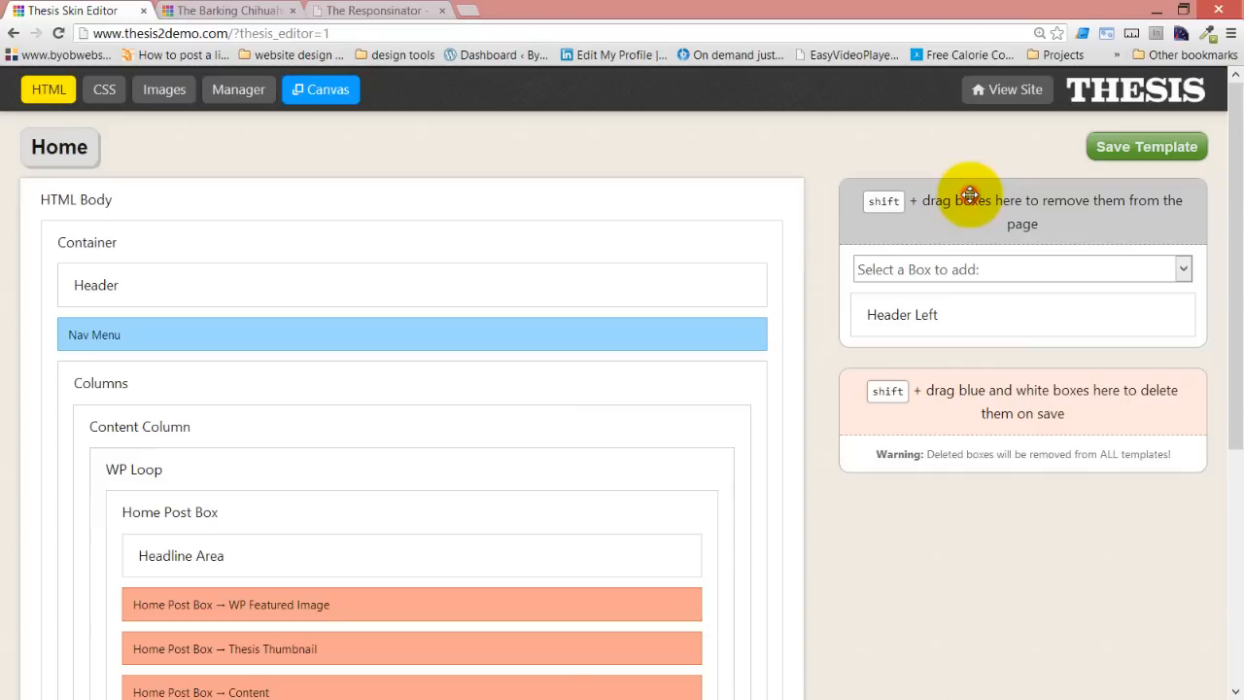
# Add a second HTML Container to the box tray and name it Header Right
pyautogui.click(1070, 264)
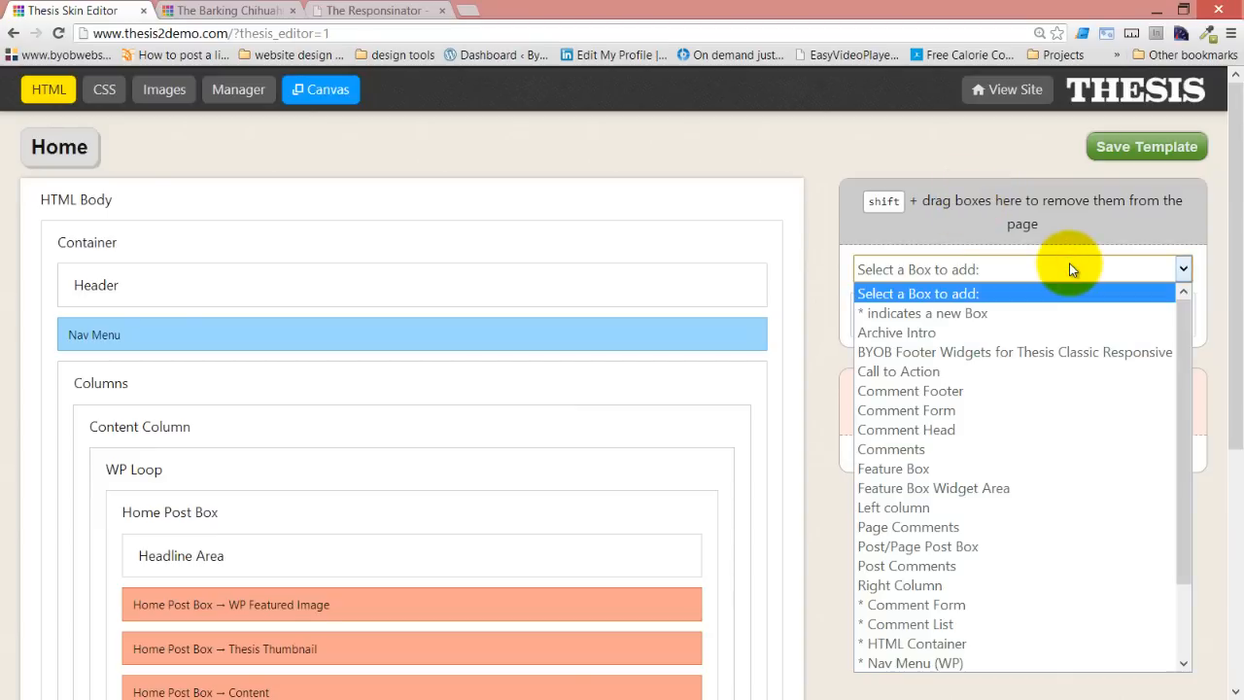
pyautogui.click(938, 643)
pyautogui.click(1020, 305)
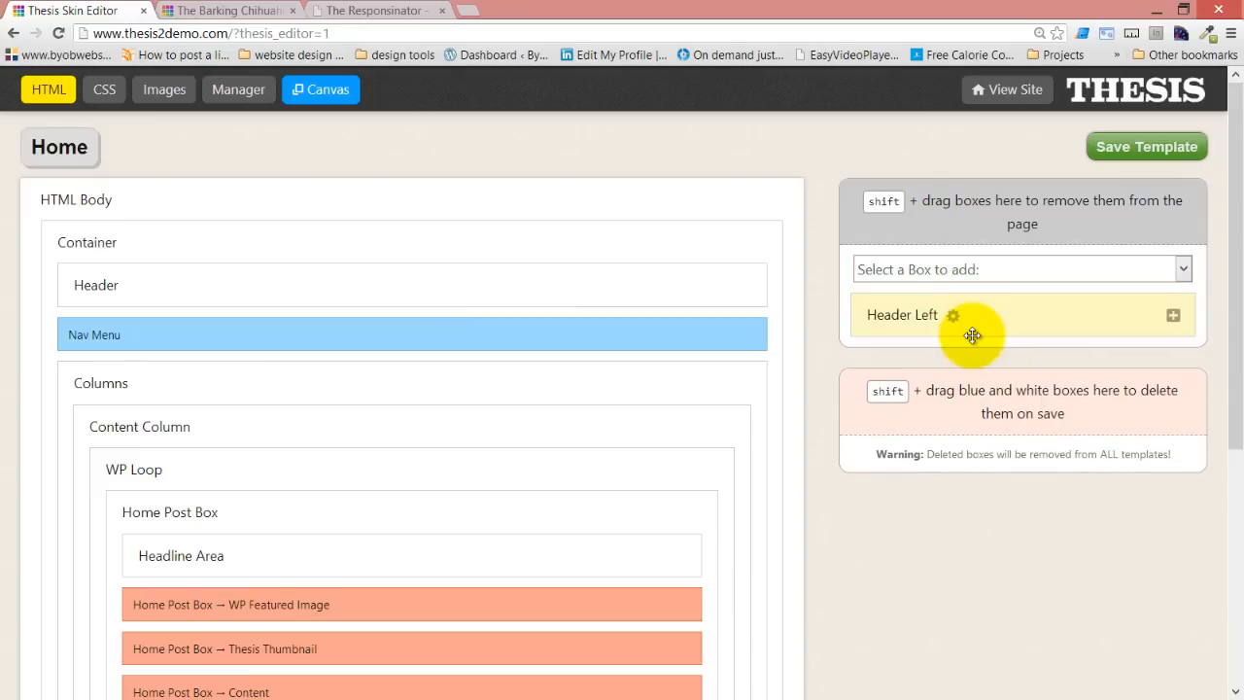
pyautogui.click(934, 368)
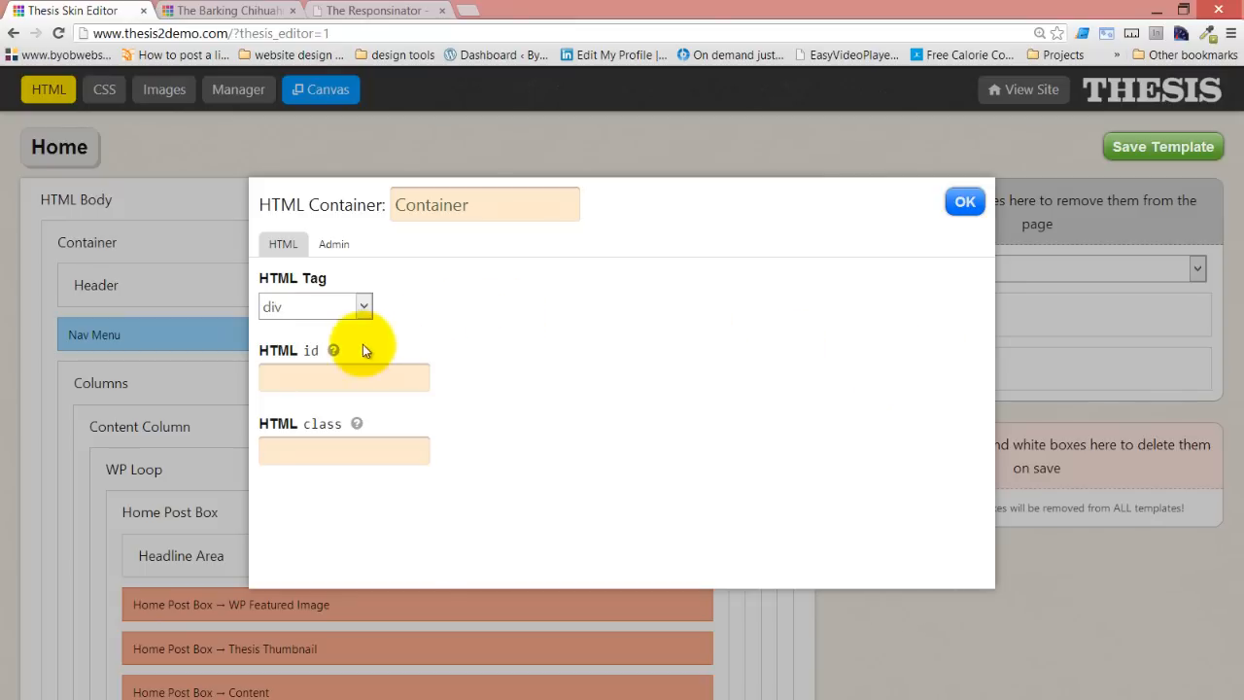
pyautogui.moveTo(477, 207); pyautogui.dragTo(355, 181)
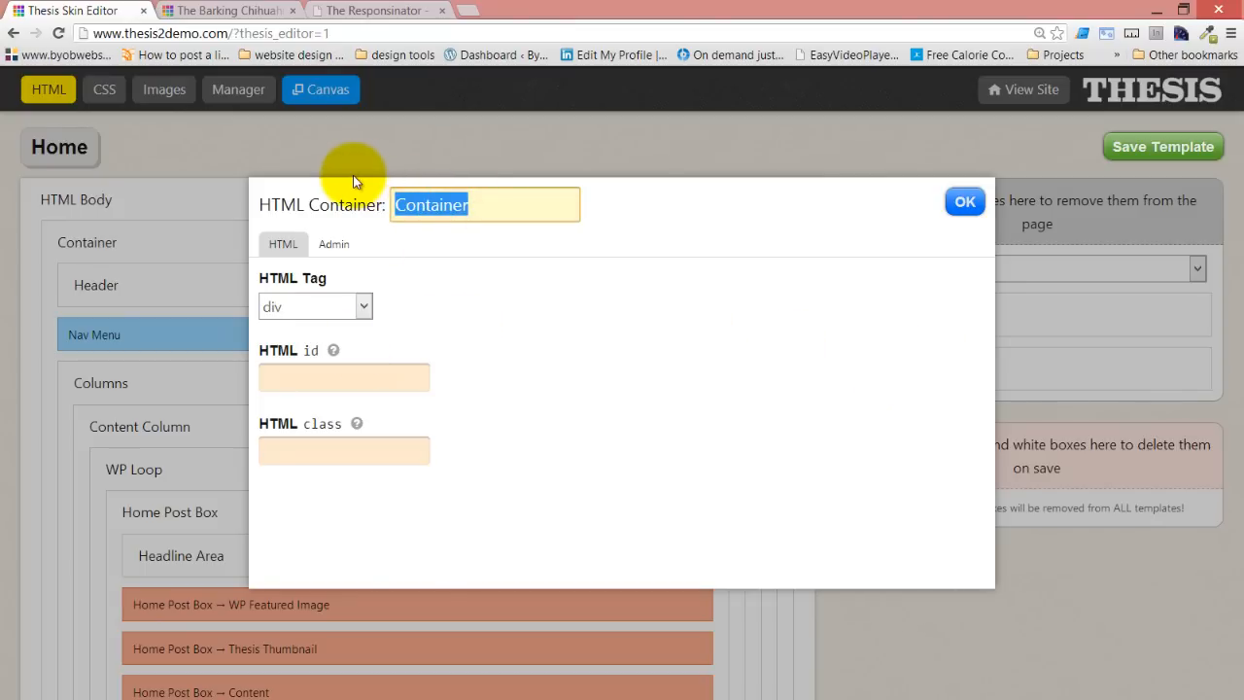
pyautogui.write('Header Right')
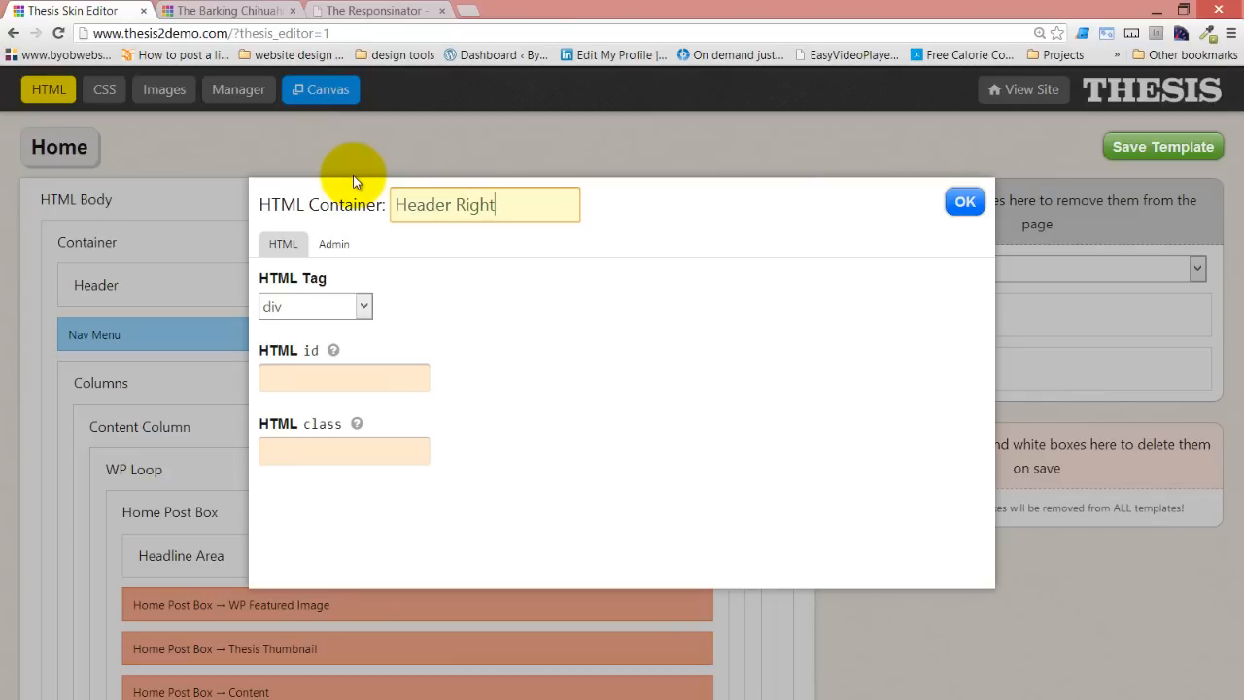
pyautogui.click(965, 202)
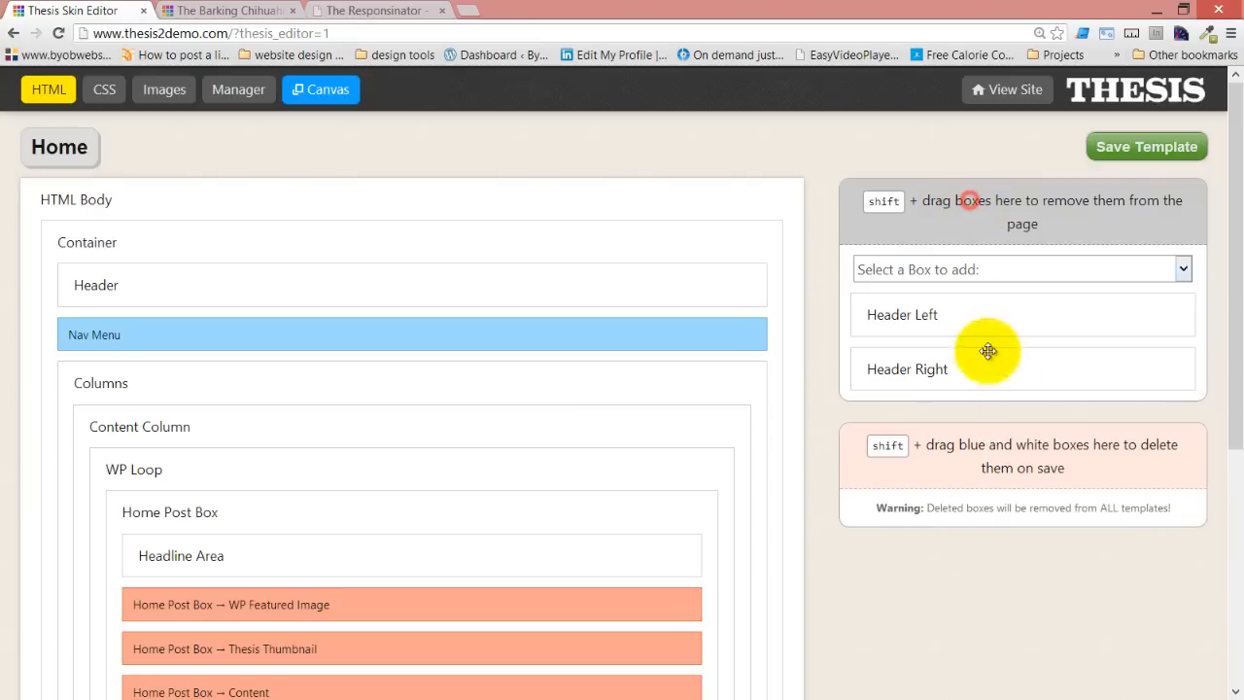
# Add a new Text Box to the box tray, name it Header Image and change its HTML tag
pyautogui.click(1051, 271)
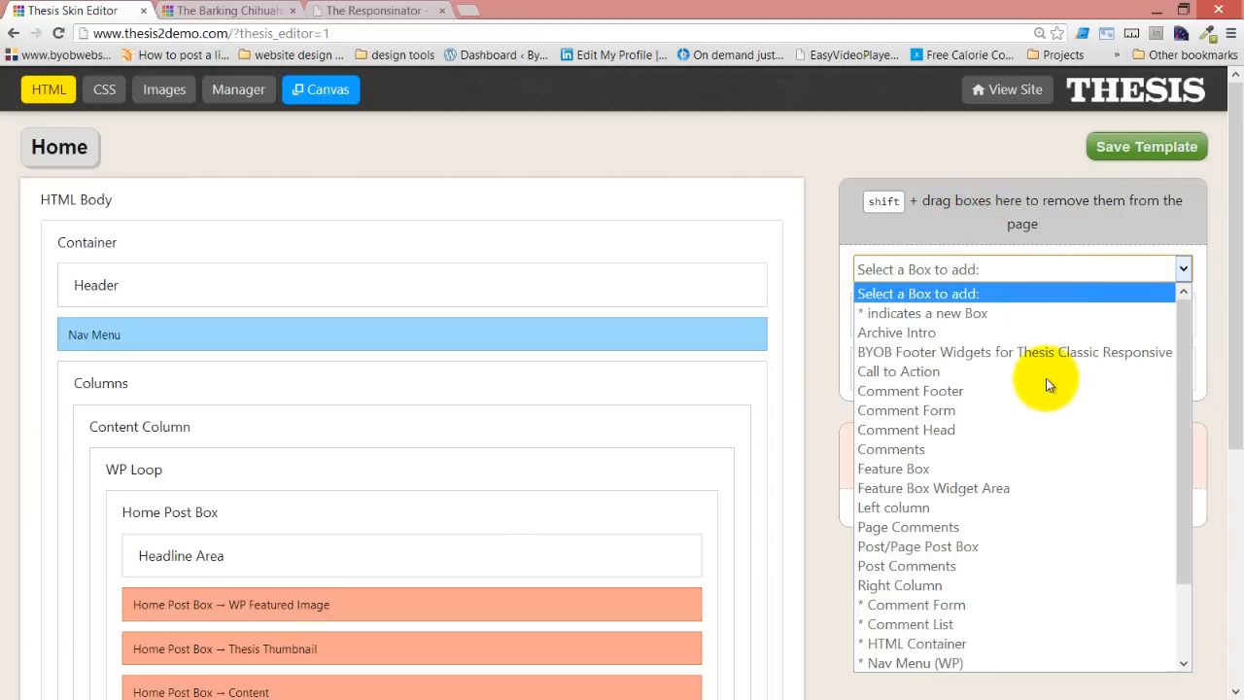
pyautogui.scroll(-3, 1001, 525)
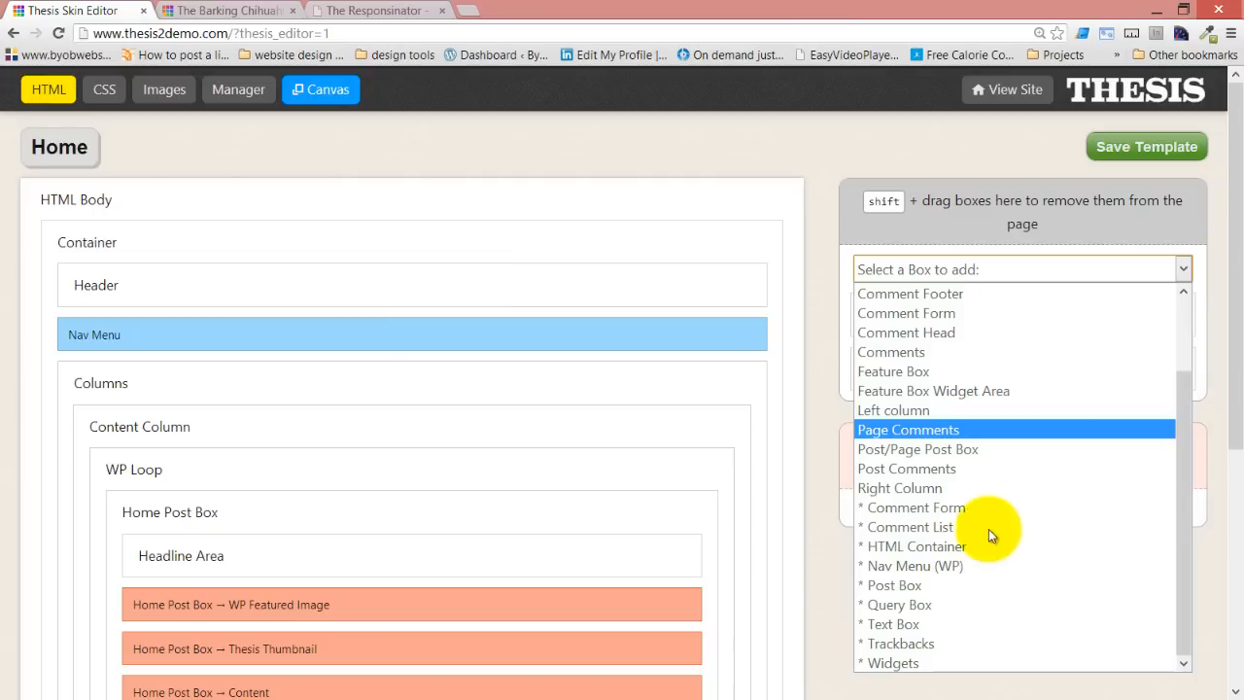
pyautogui.click(918, 619)
pyautogui.click(1020, 304)
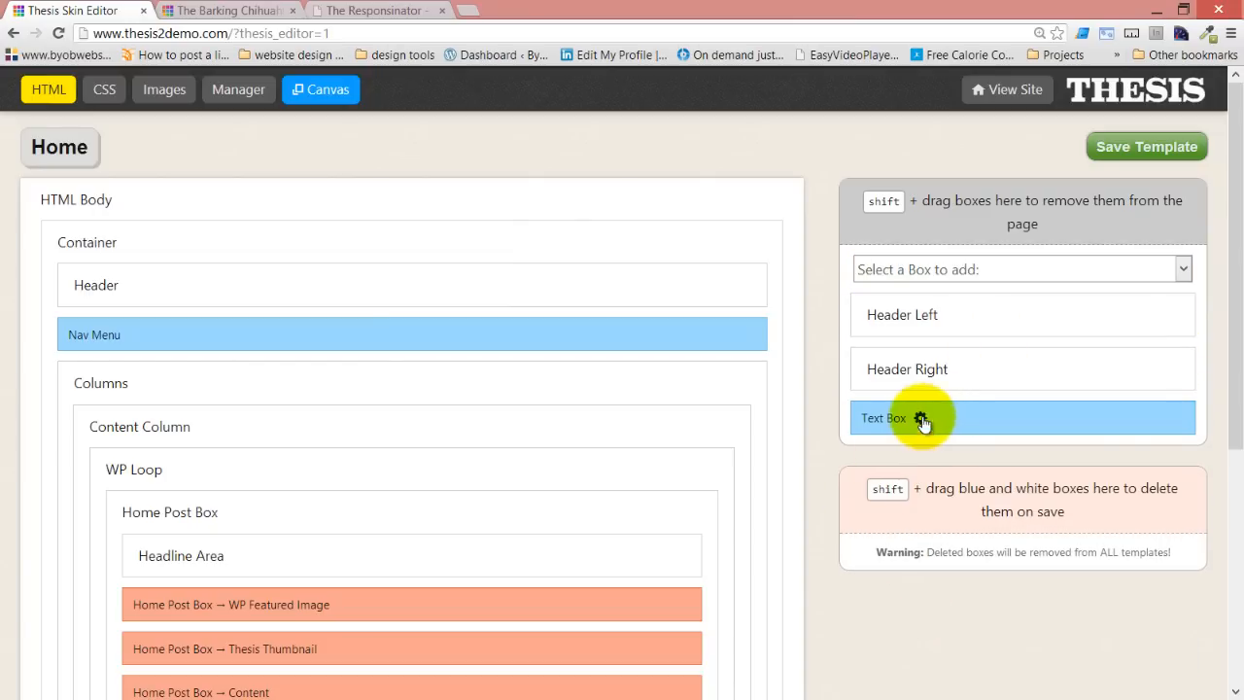
pyautogui.click(922, 414)
pyautogui.moveTo(447, 205); pyautogui.dragTo(263, 197)
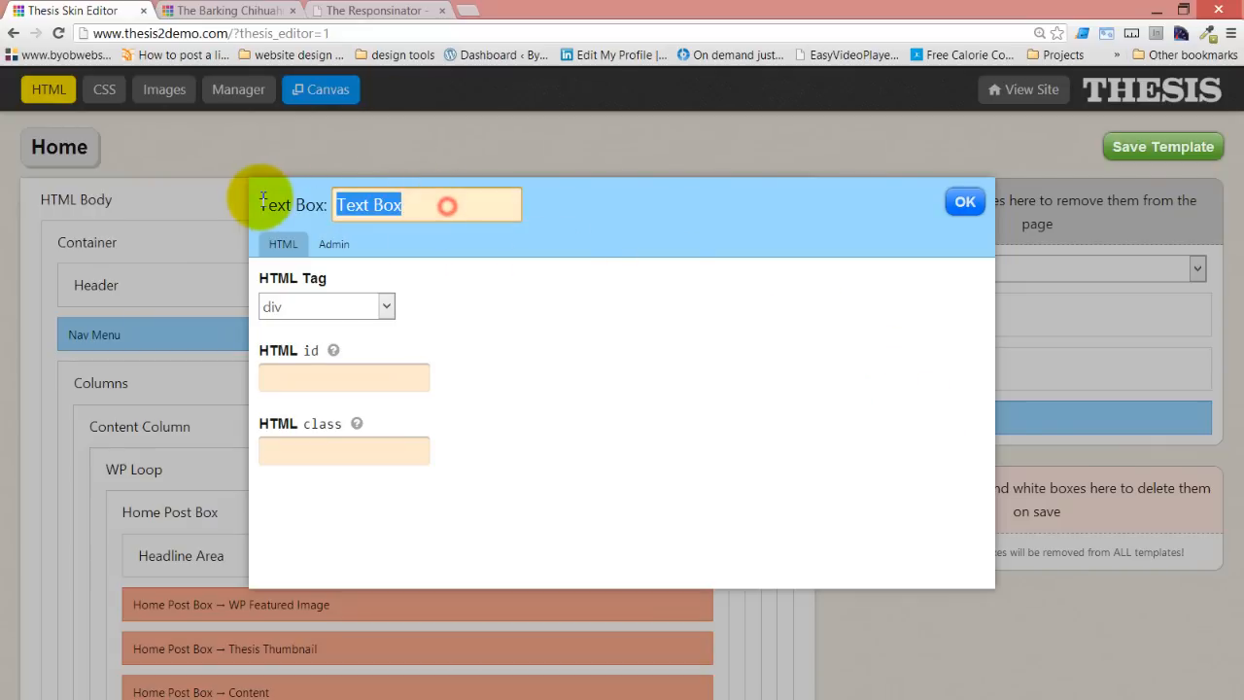
pyautogui.write('Header Image')
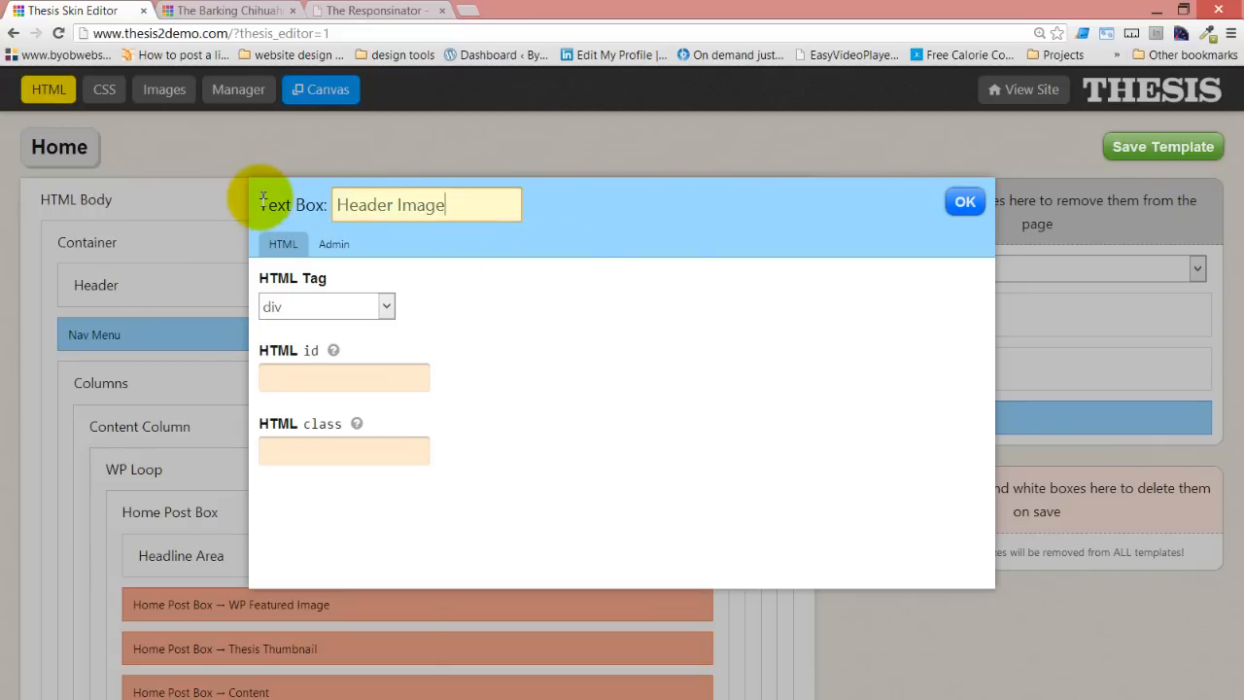
pyautogui.click(383, 306)
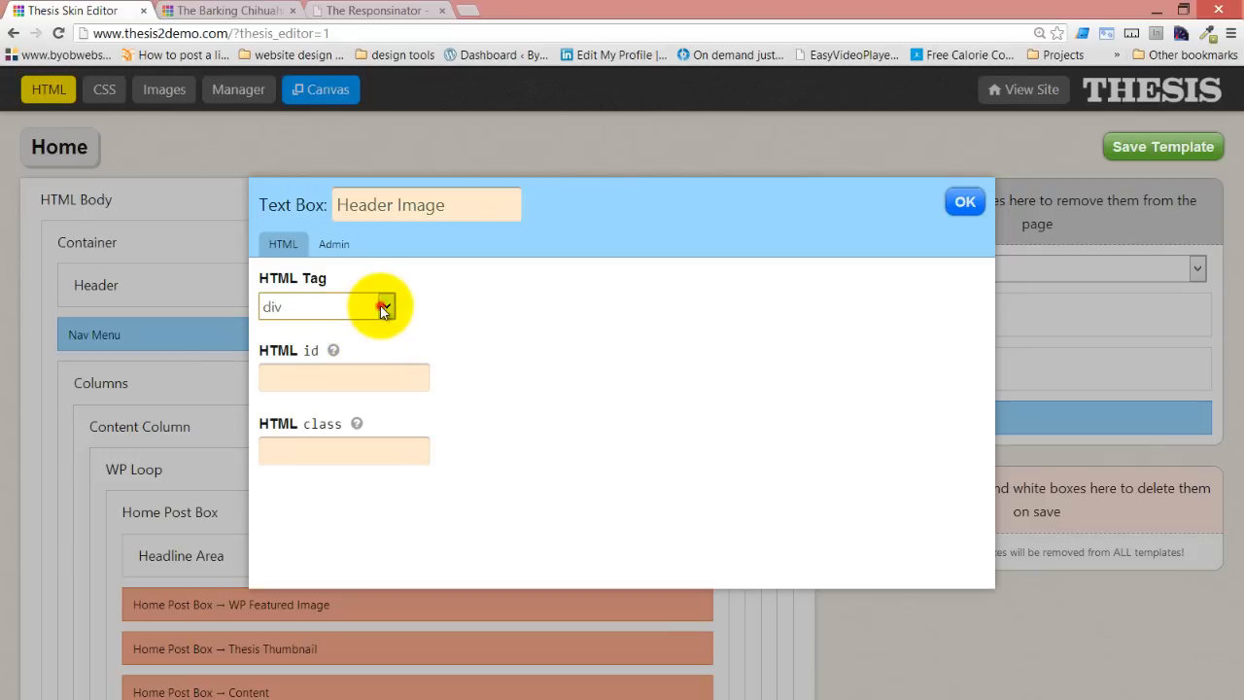
pyautogui.click(352, 346)
pyautogui.click(965, 204)
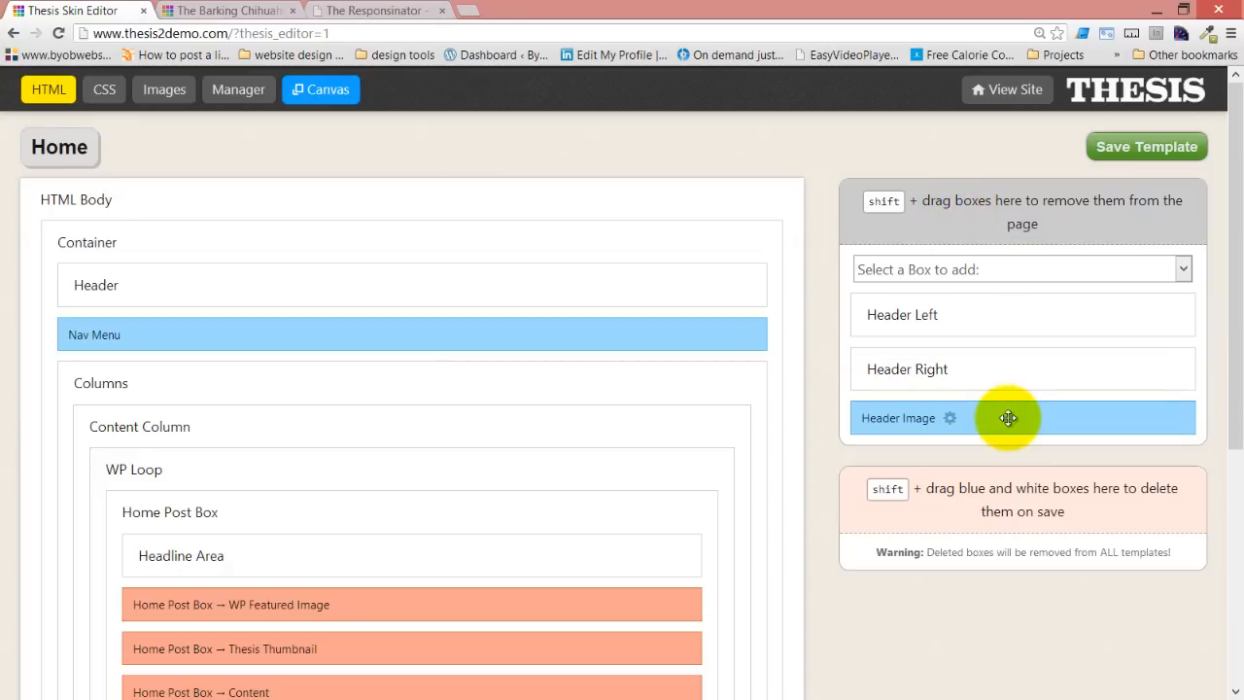
# Nest Header Image inside Header Left, and place Header Left above Header Right at the start of the Header box
pyautogui.moveTo(1008, 418); pyautogui.dragTo(1004, 314)
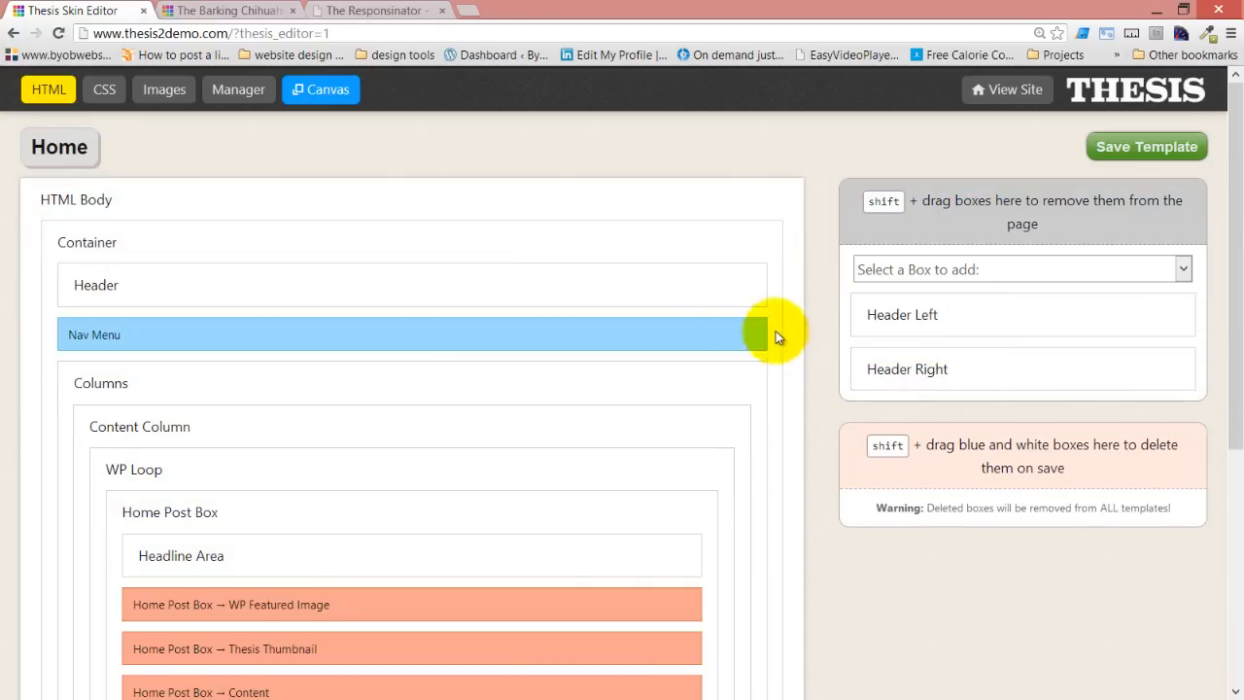
pyautogui.moveTo(1067, 363); pyautogui.dragTo(638, 282)
pyautogui.moveTo(1042, 316); pyautogui.dragTo(620, 264)
pyautogui.click(743, 288)
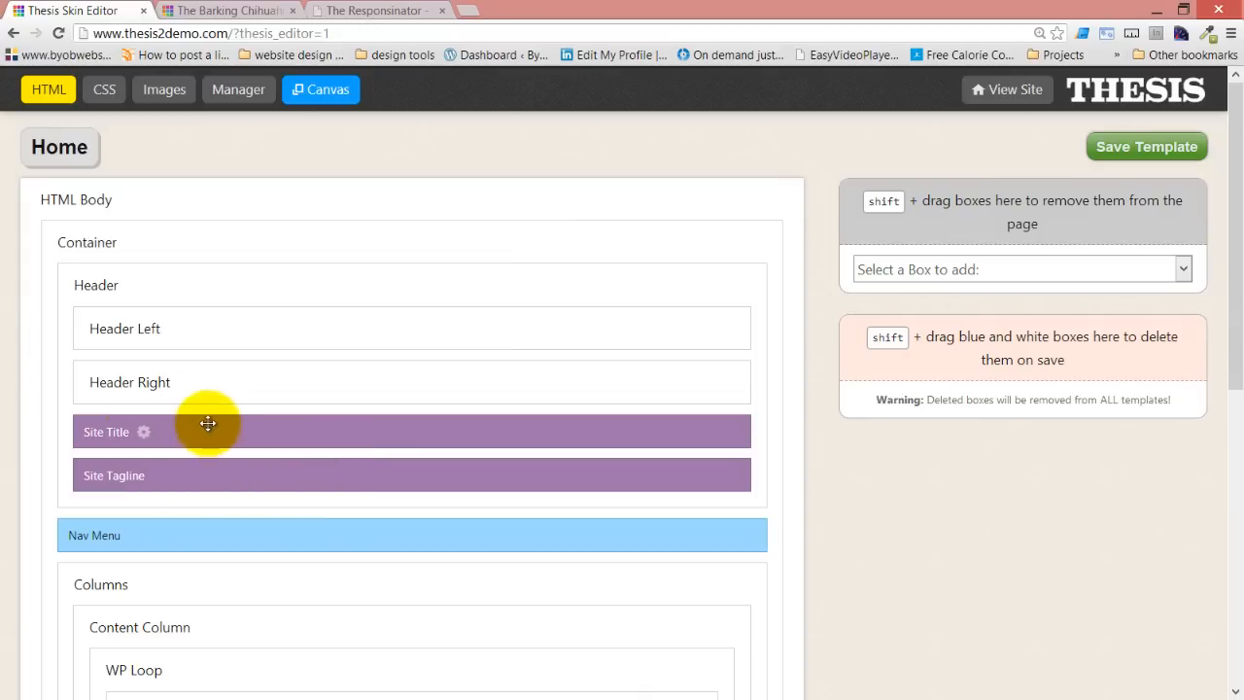
# Remove the Site Title from the Header box, and move the Site Tagline and Nav Menu into Header Right
pyautogui.moveTo(210, 430); pyautogui.dragTo(1072, 216)
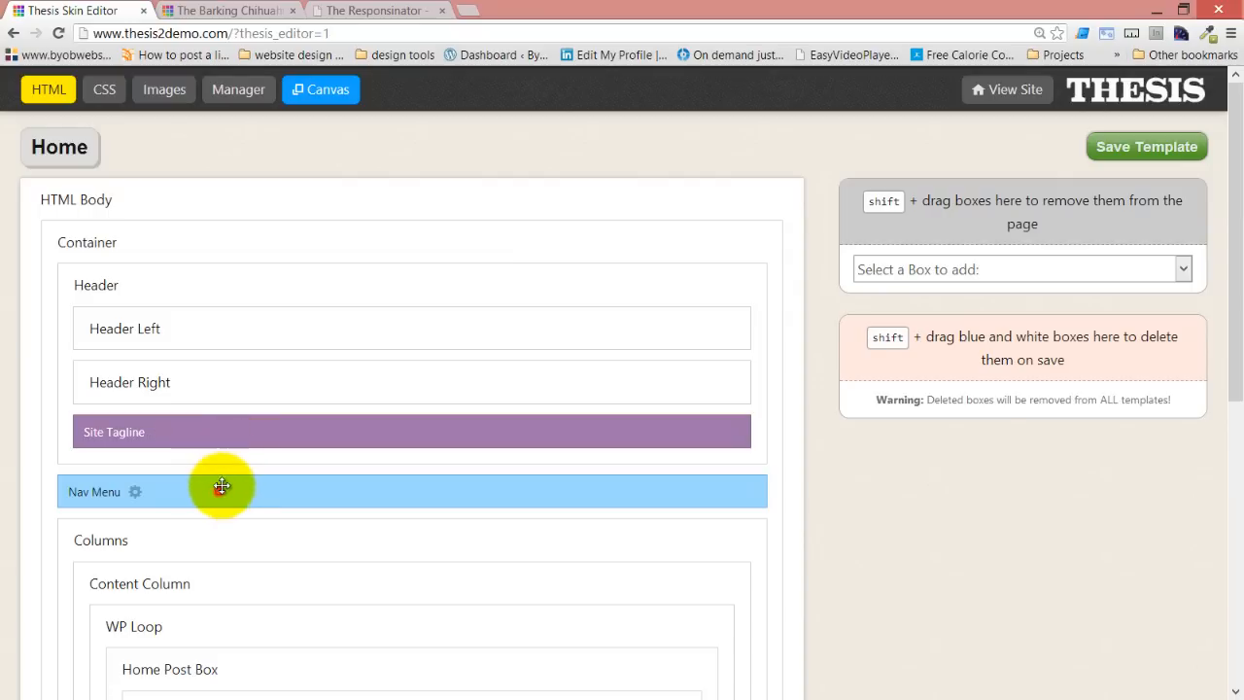
pyautogui.moveTo(222, 486); pyautogui.dragTo(261, 389)
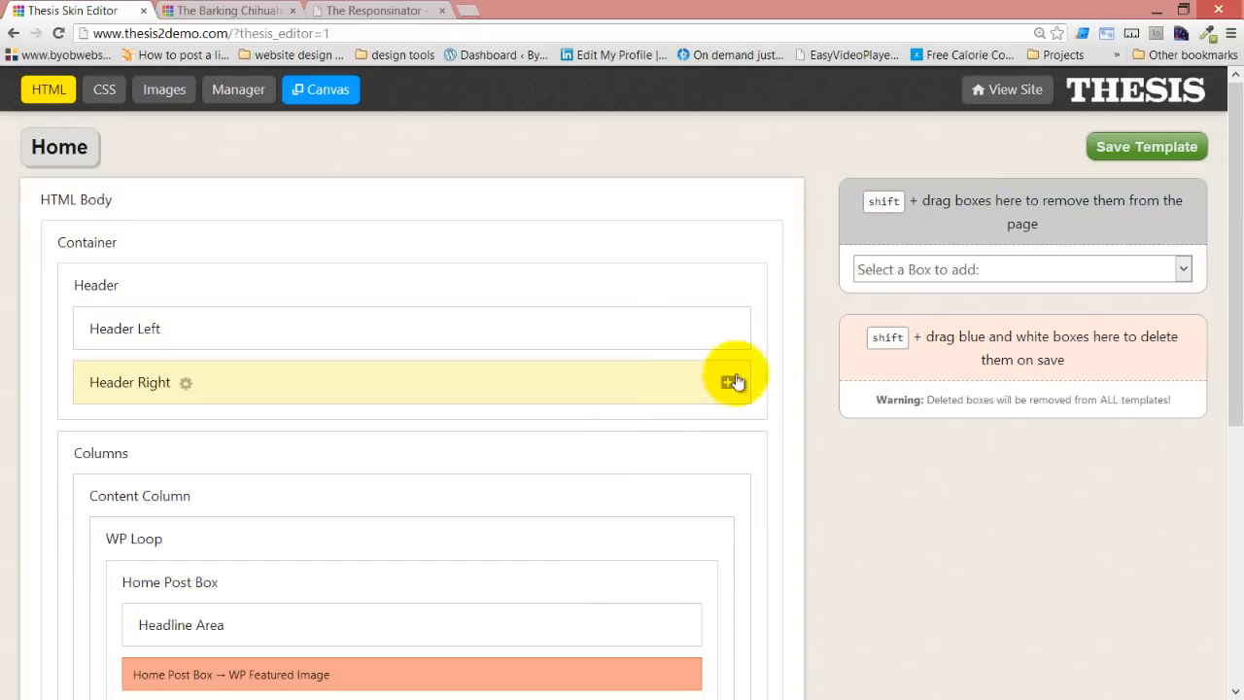
pyautogui.click(734, 382)
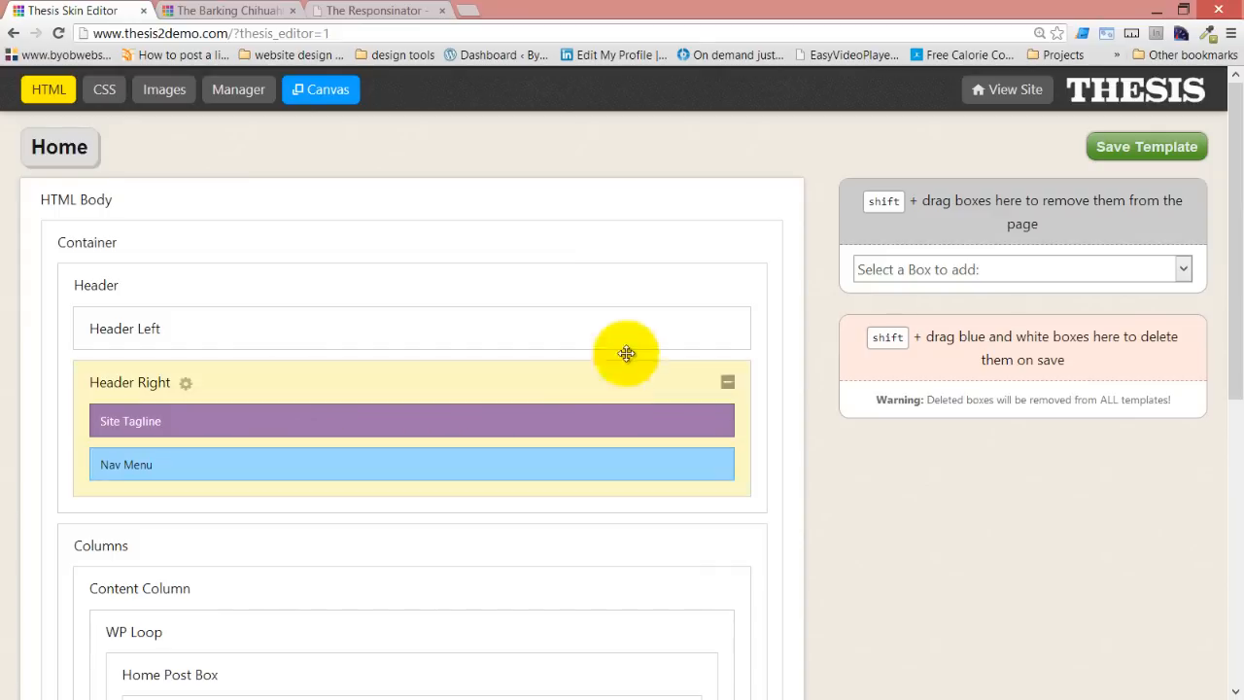
pyautogui.click(729, 331)
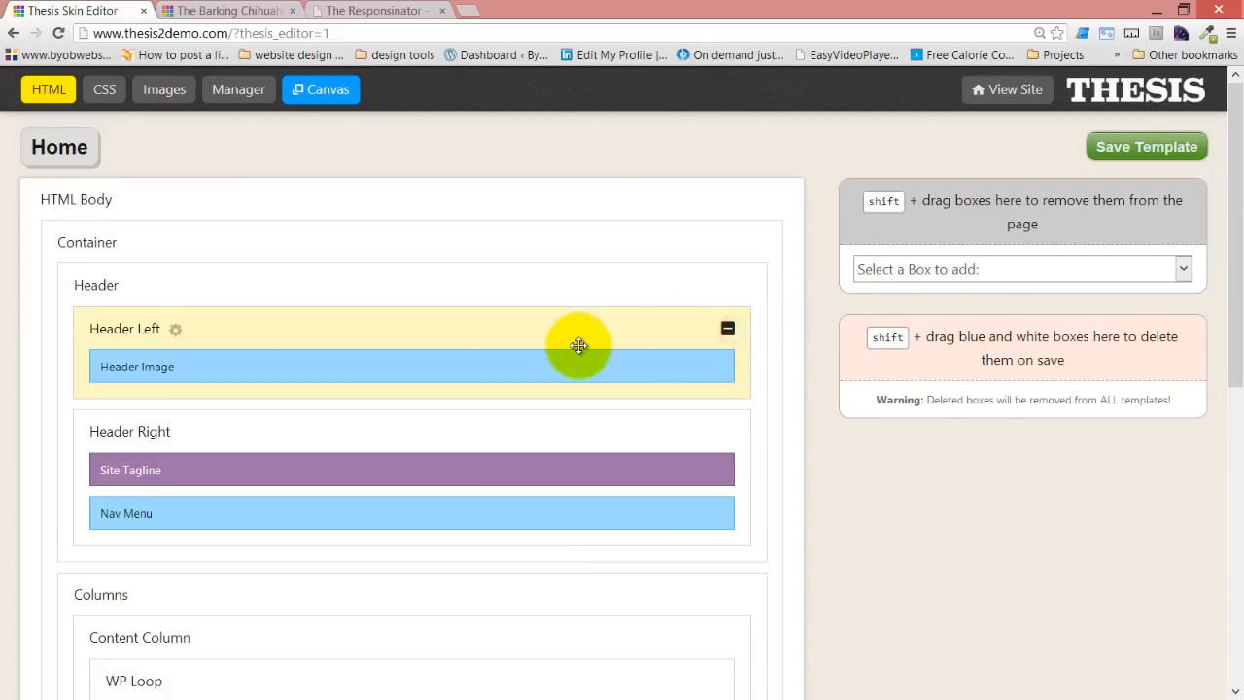
# Save the Home template and check the new header on the live site's News page
pyautogui.click(1135, 154)
pyautogui.click(231, 10)
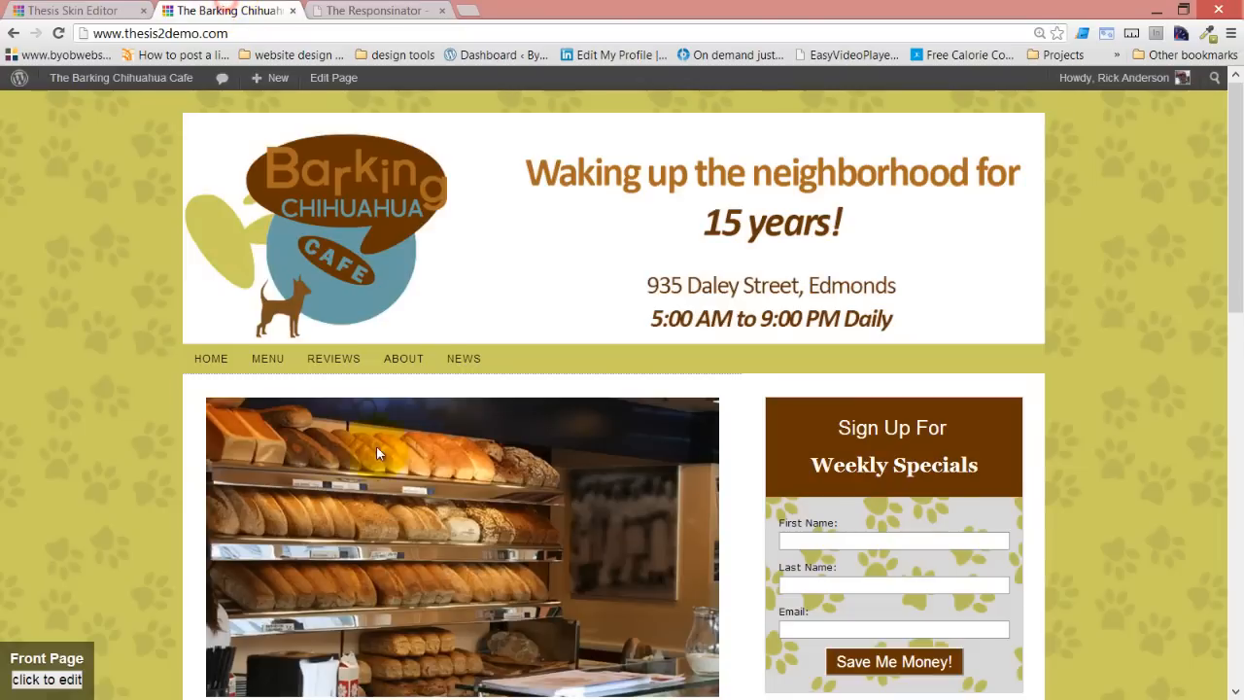
pyautogui.click(459, 357)
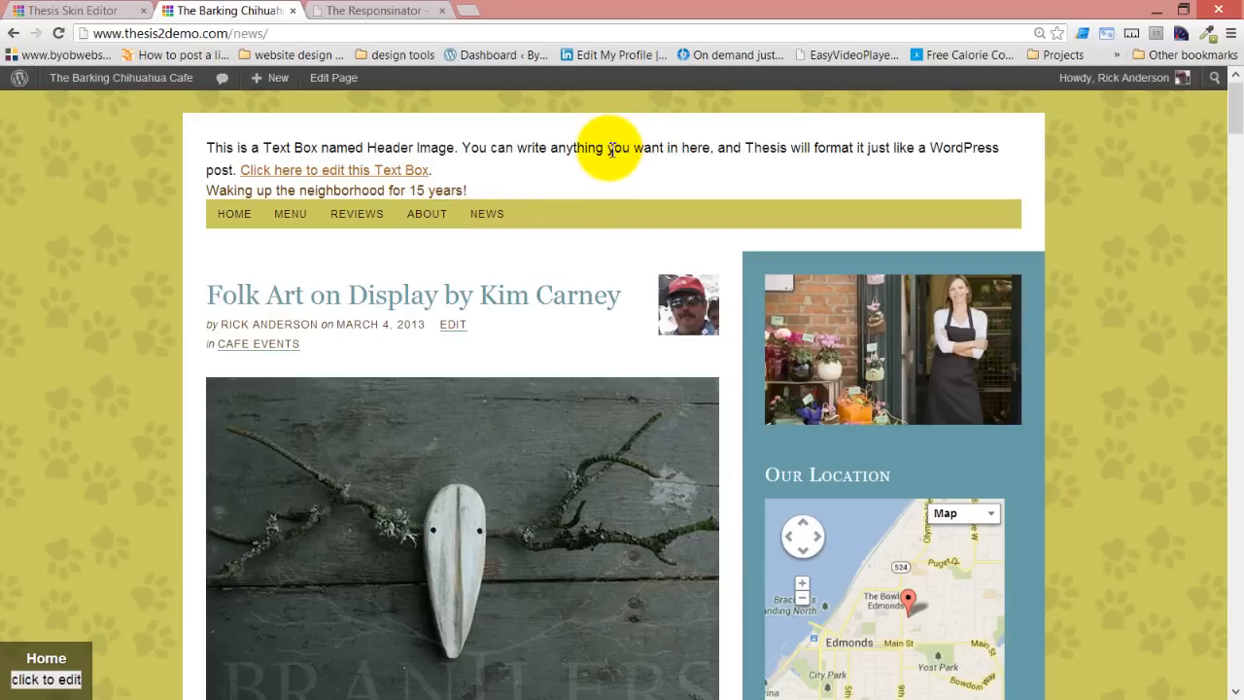
# Open the Thesis admin in a new browser tab and open the Sandbox page for editing
pyautogui.click(86, 10)
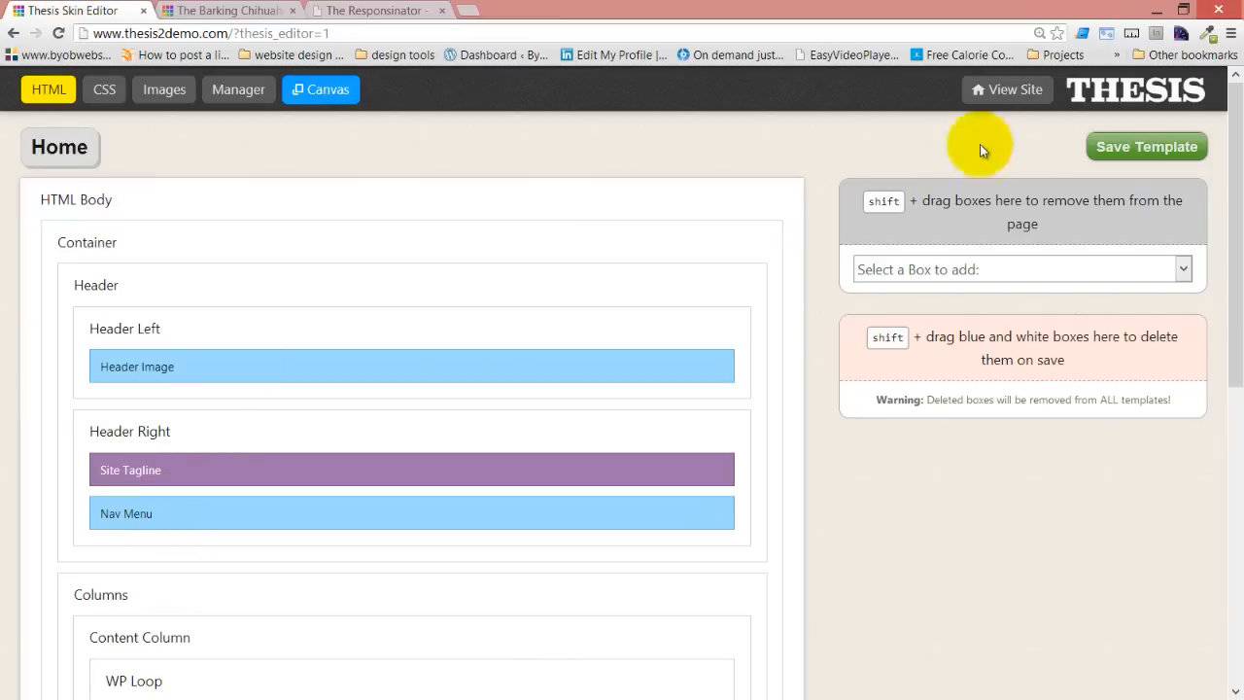
pyautogui.rightClick(1145, 72)
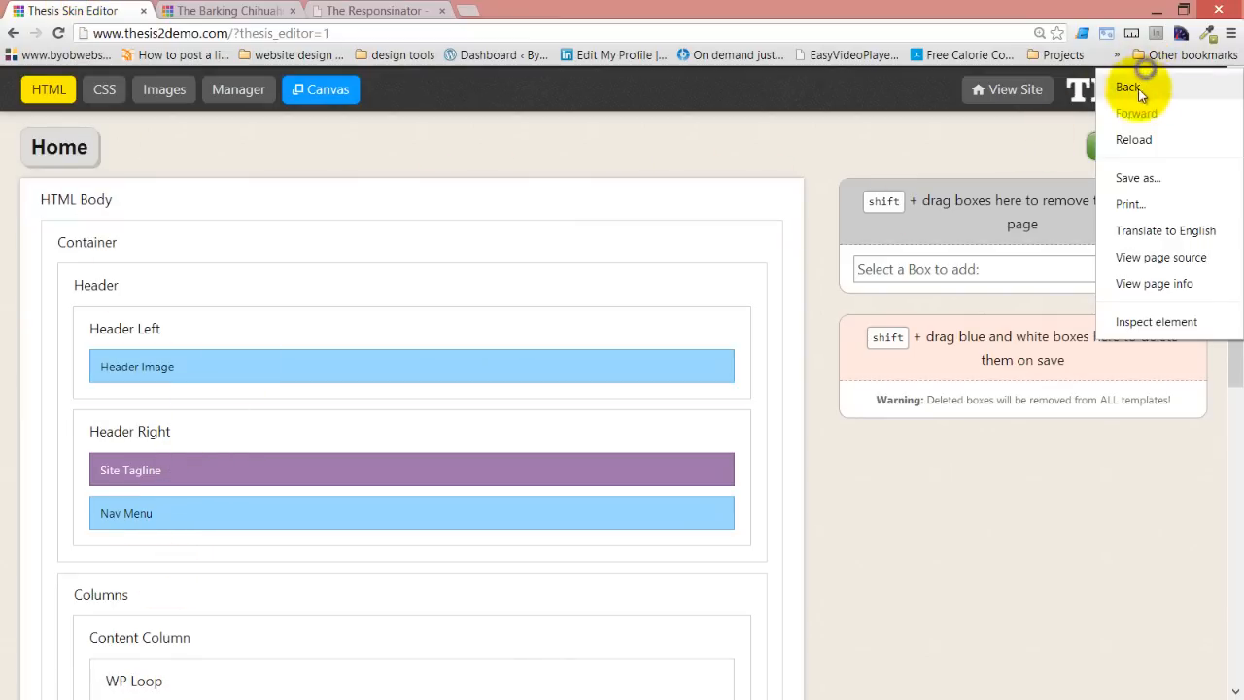
pyautogui.rightClick(1085, 91)
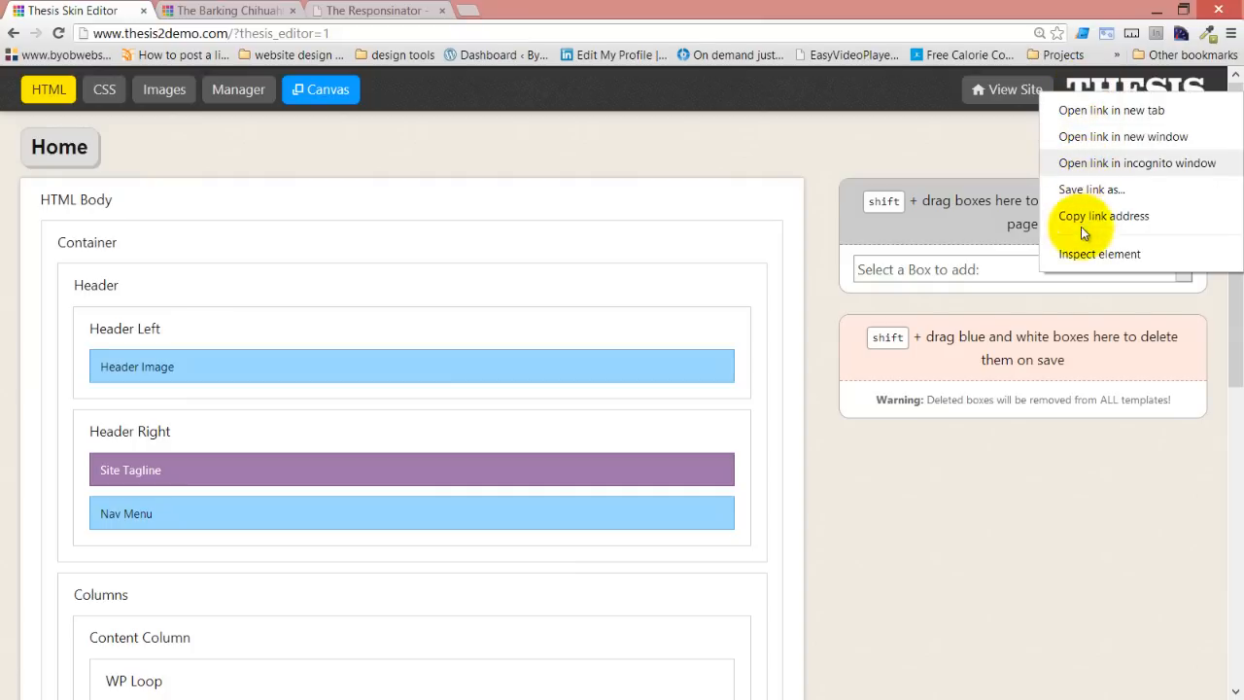
pyautogui.click(1111, 110)
pyautogui.click(209, 11)
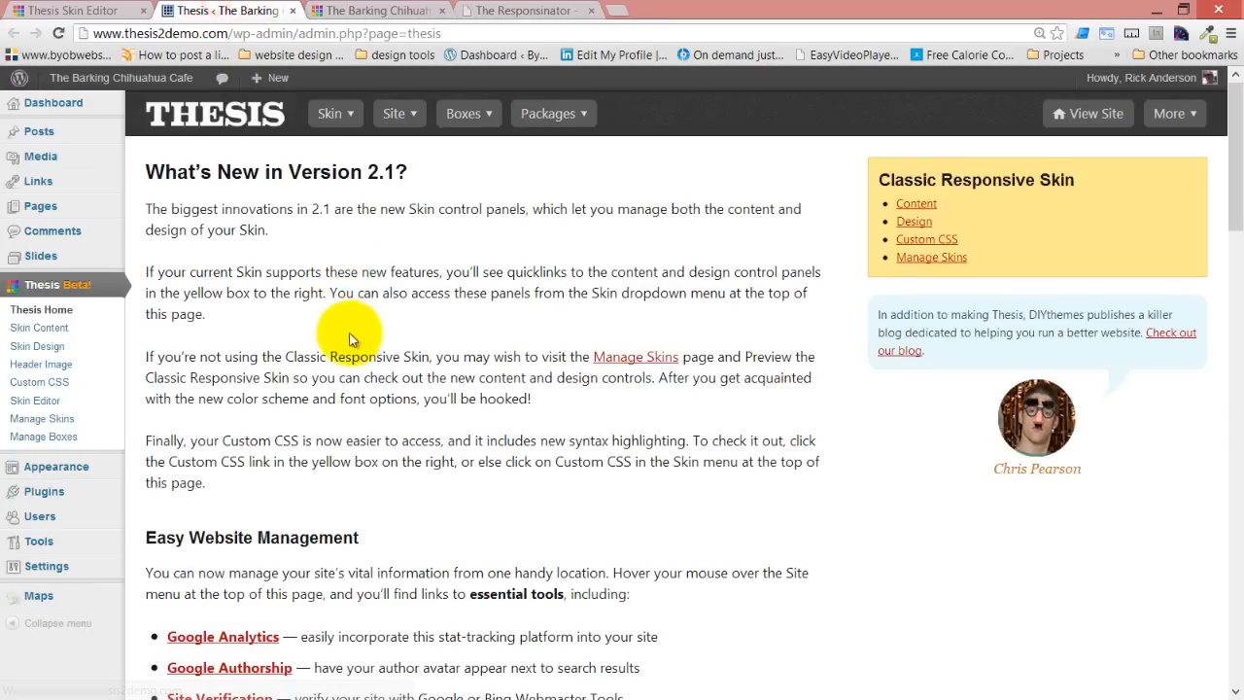
pyautogui.moveTo(94, 183)
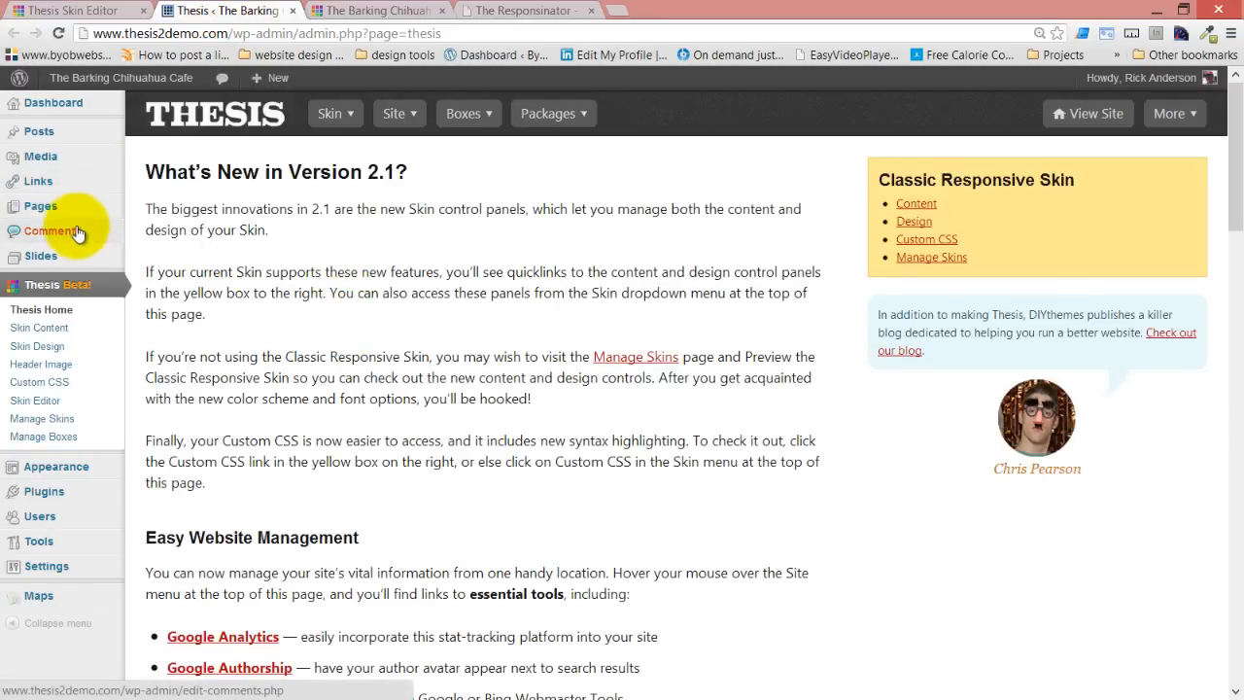
pyautogui.moveTo(107, 212)
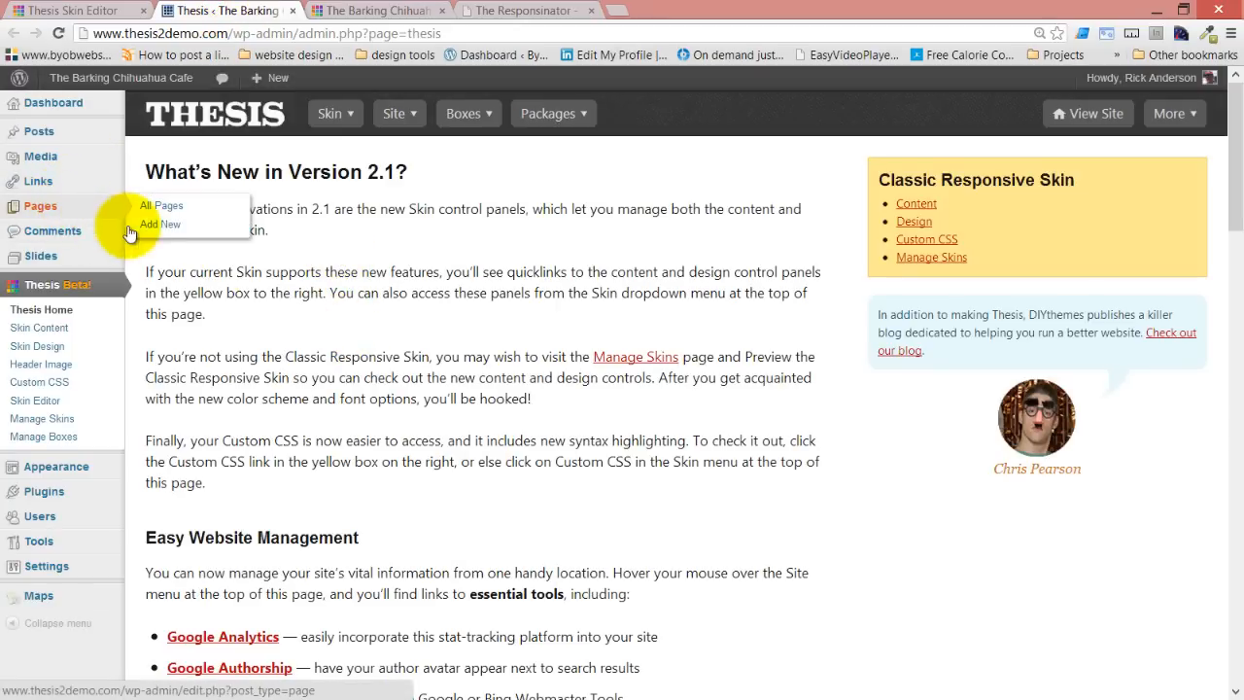
pyautogui.click(175, 210)
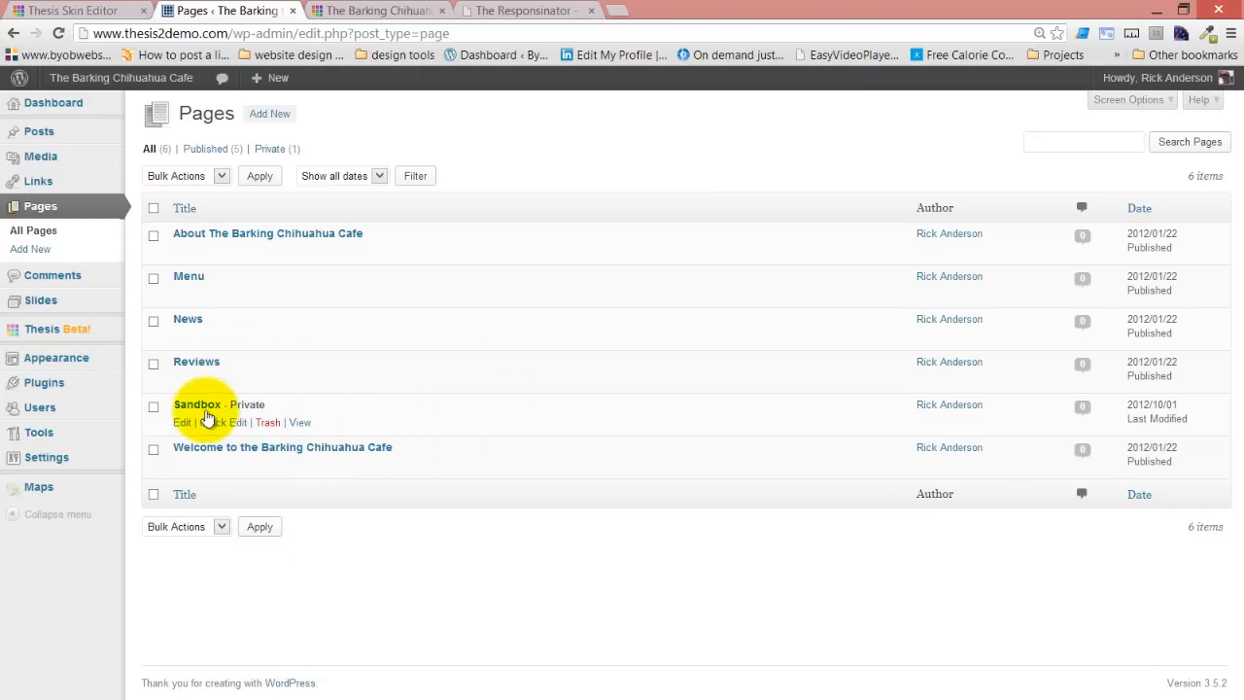
pyautogui.click(184, 423)
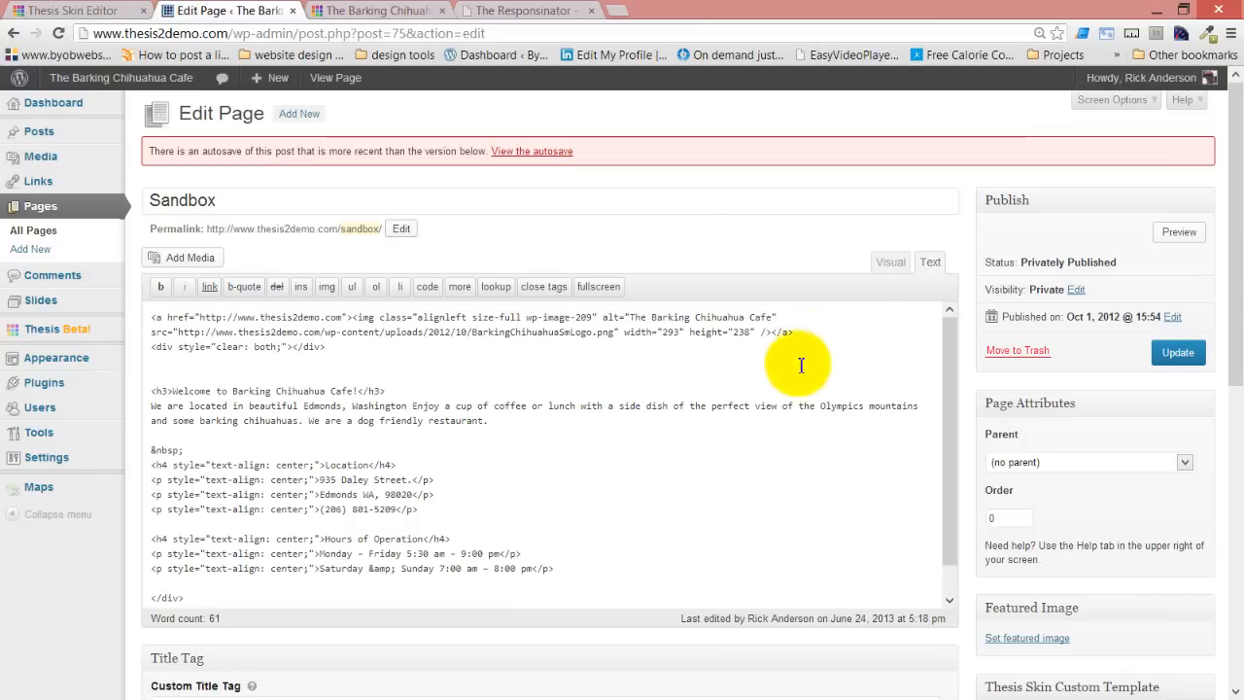
# Preview the logo in the Sandbox page's visual editor and copy its complete linked-image HTML code from the text editor
pyautogui.click(890, 262)
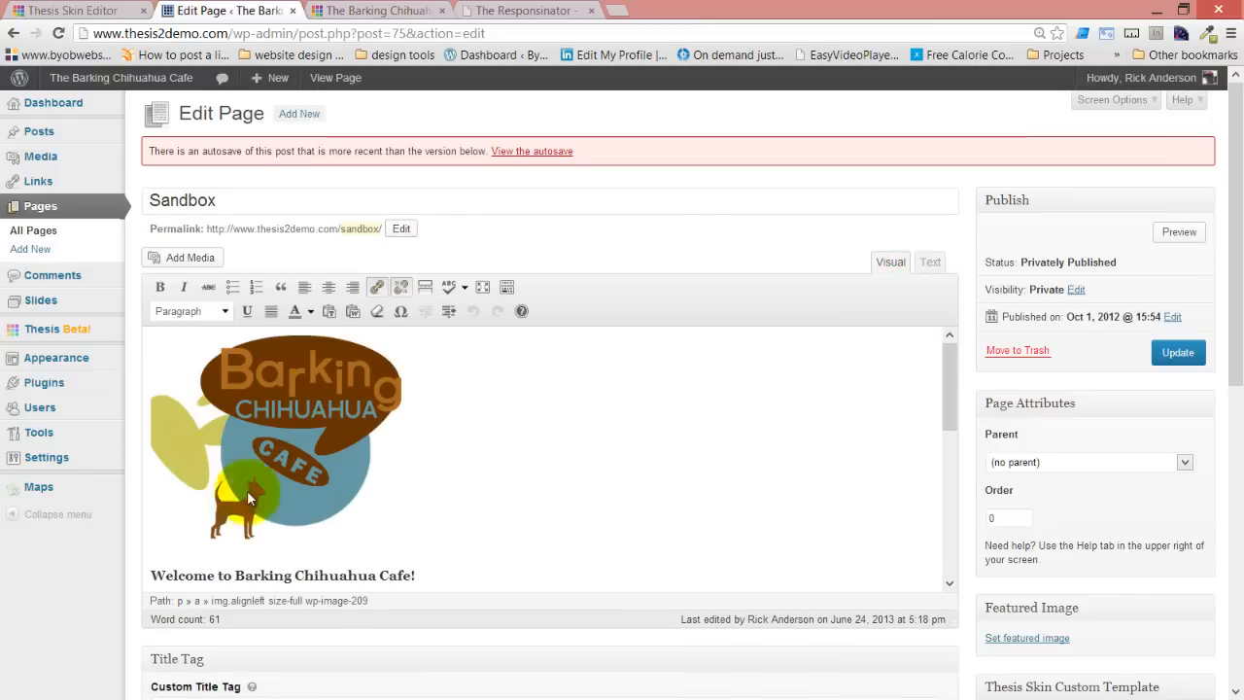
pyautogui.click(284, 453)
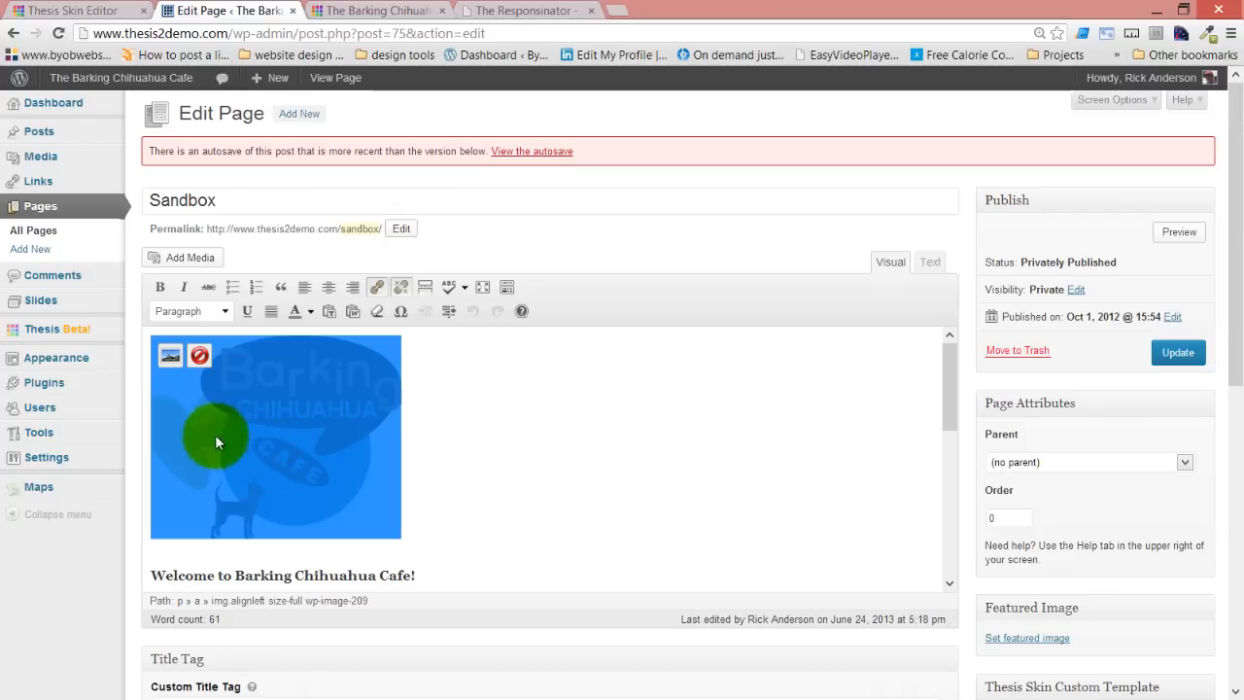
pyautogui.click(930, 262)
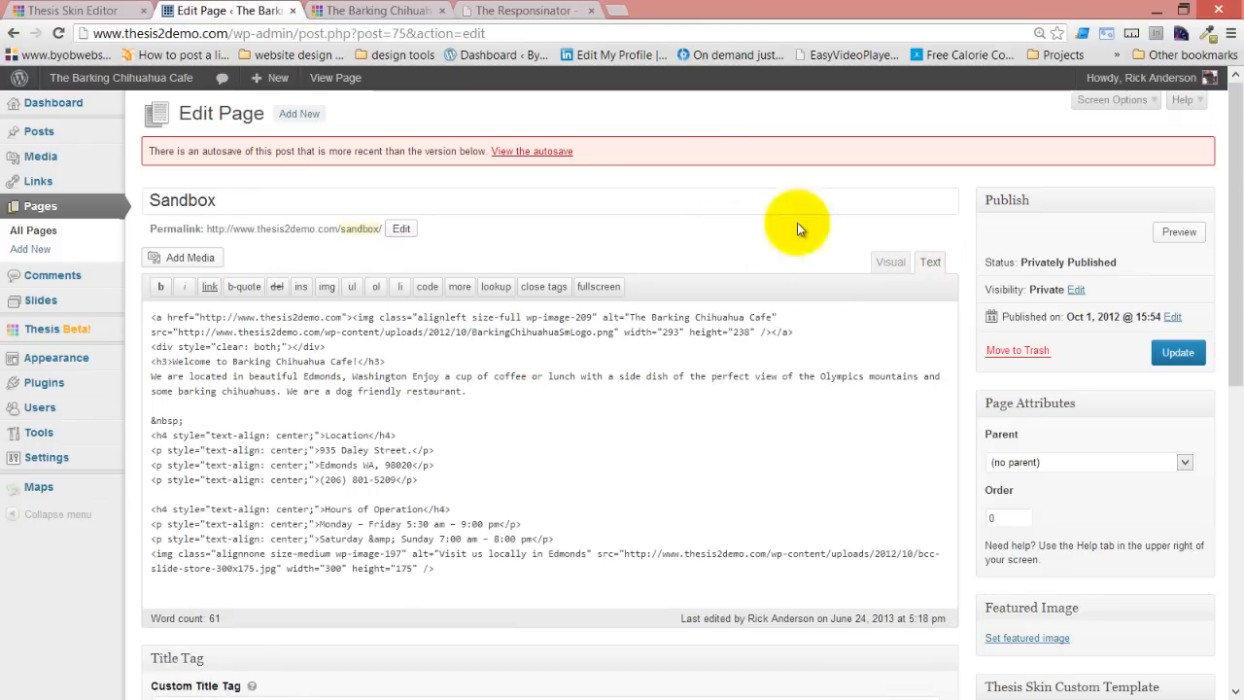
pyautogui.moveTo(793, 331); pyautogui.dragTo(130, 318)
pyautogui.hotkey('ctrl', 'c')
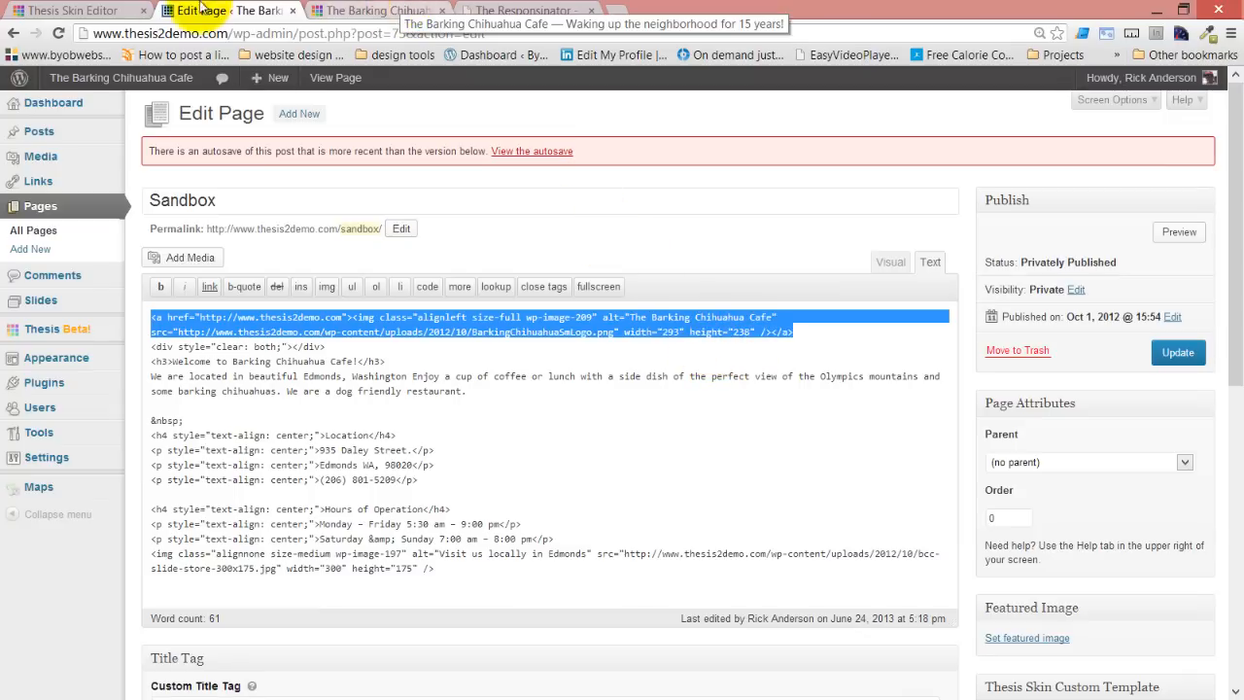
# Paste the logo code into the Header Image text box under the skin content, disable automatic <p> tags and save the options
pyautogui.click(83, 8)
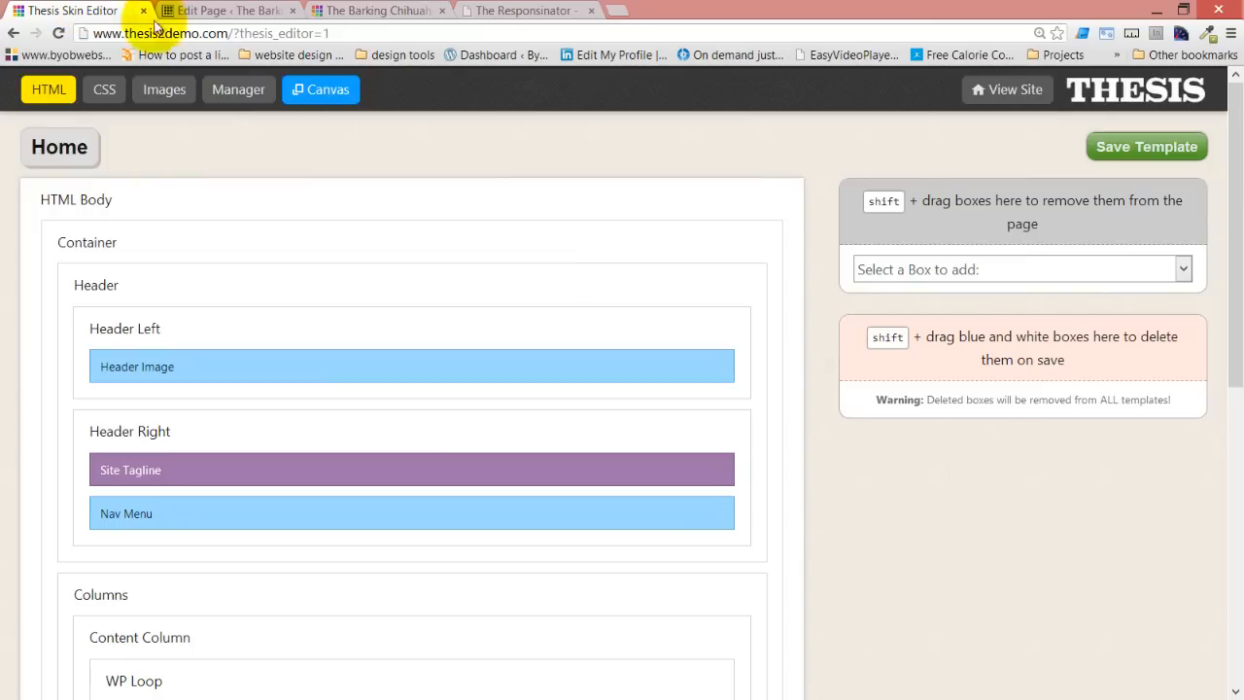
pyautogui.click(1127, 92)
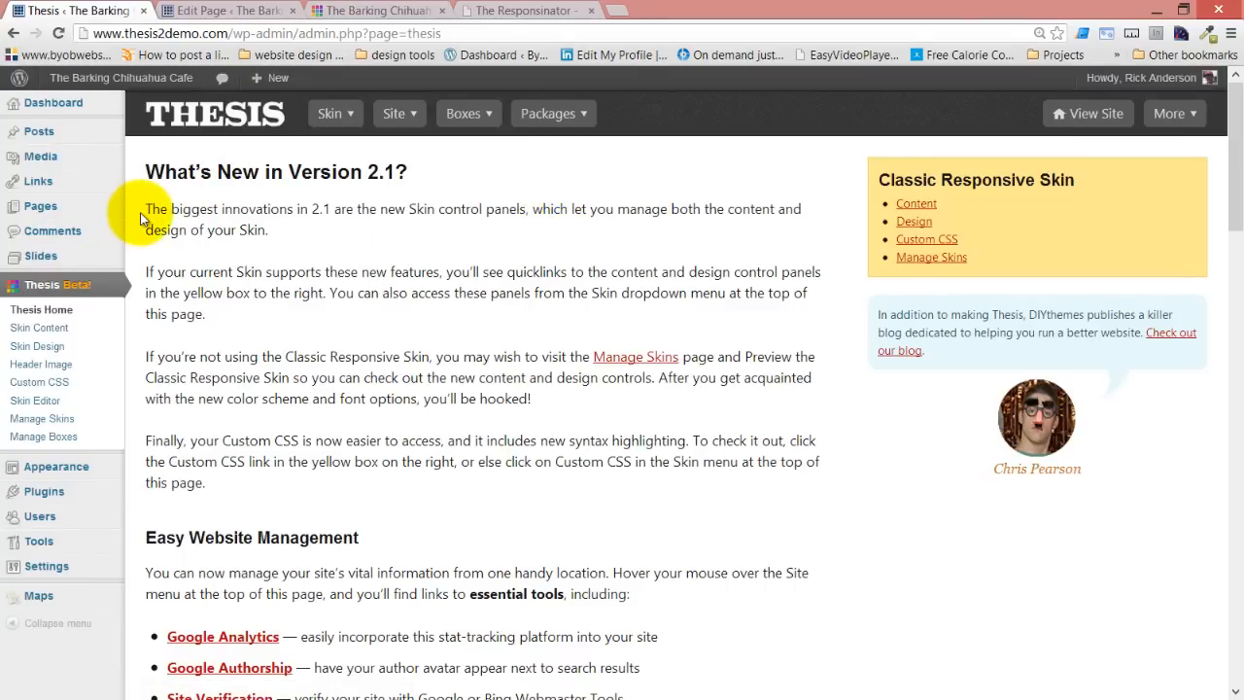
pyautogui.moveTo(340, 124)
pyautogui.click(344, 154)
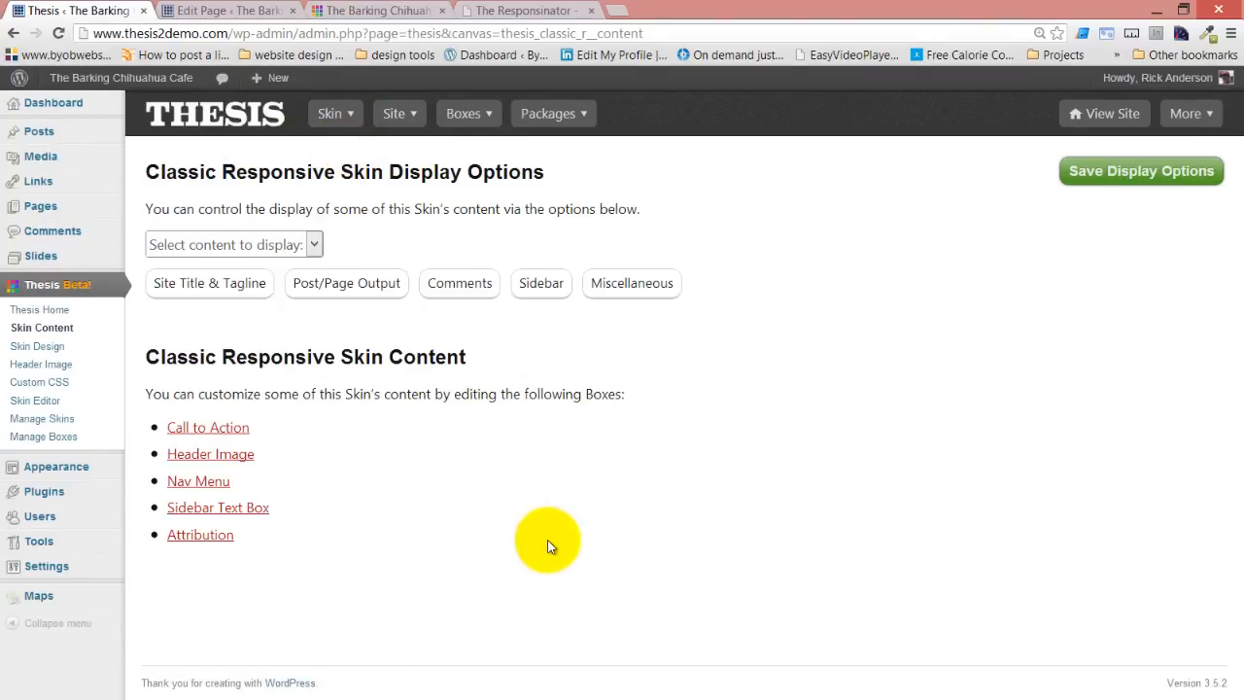
pyautogui.click(222, 454)
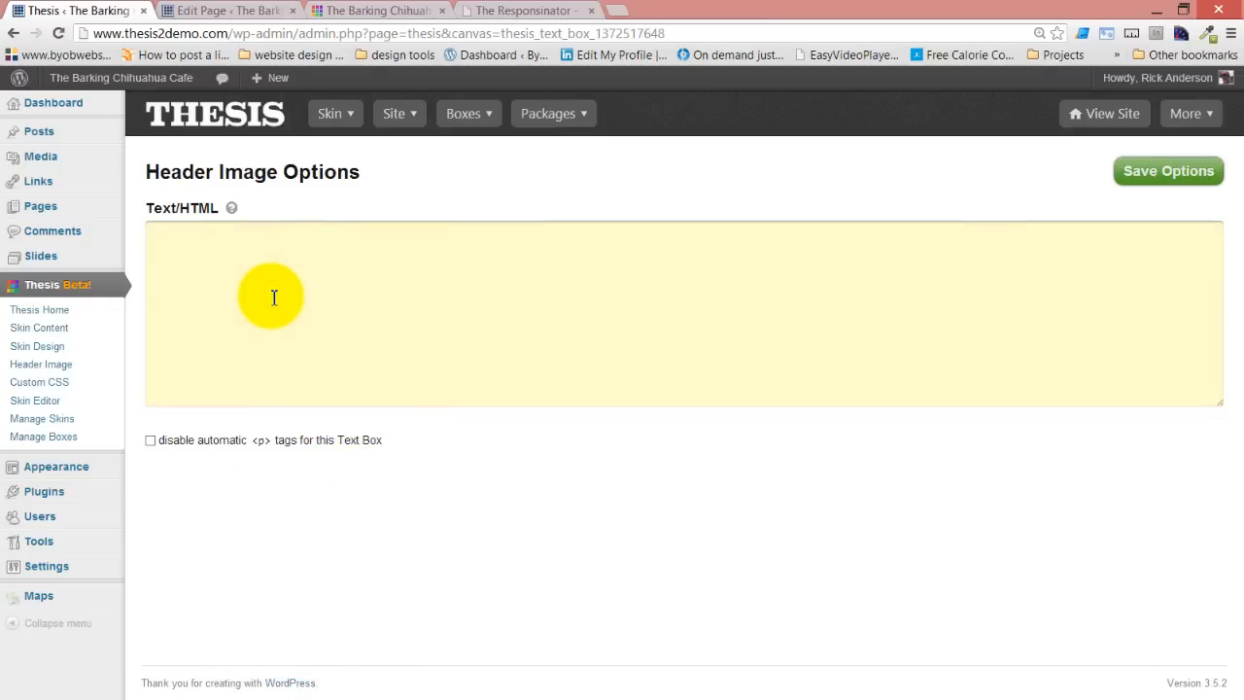
pyautogui.hotkey('ctrl', 'v')
pyautogui.click(151, 440)
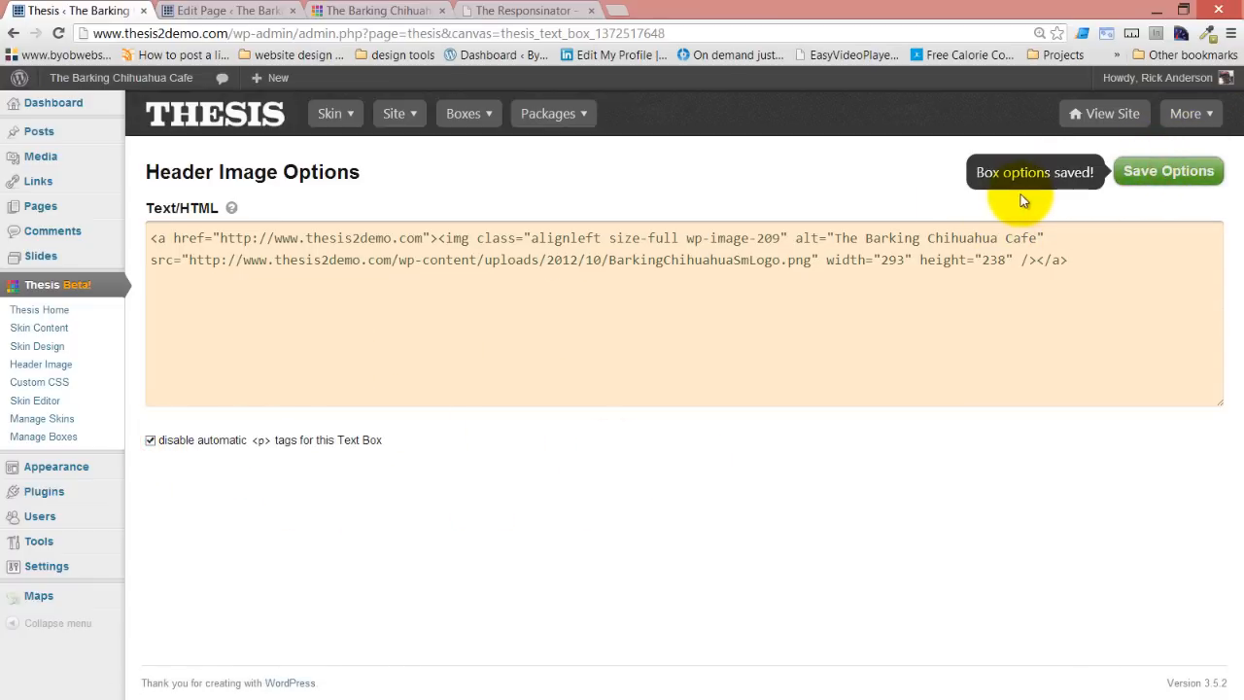
# Reload the live News page to check the logo in the header
pyautogui.click(238, 9)
pyautogui.click(382, 10)
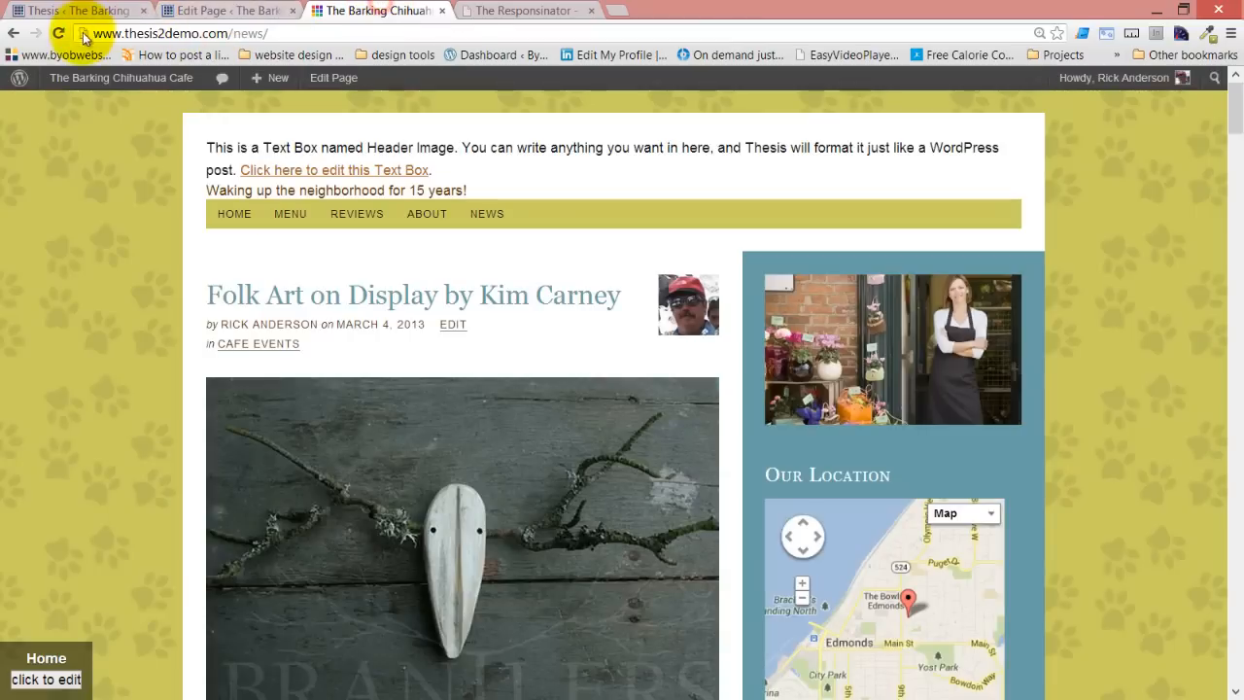
pyautogui.click(58, 33)
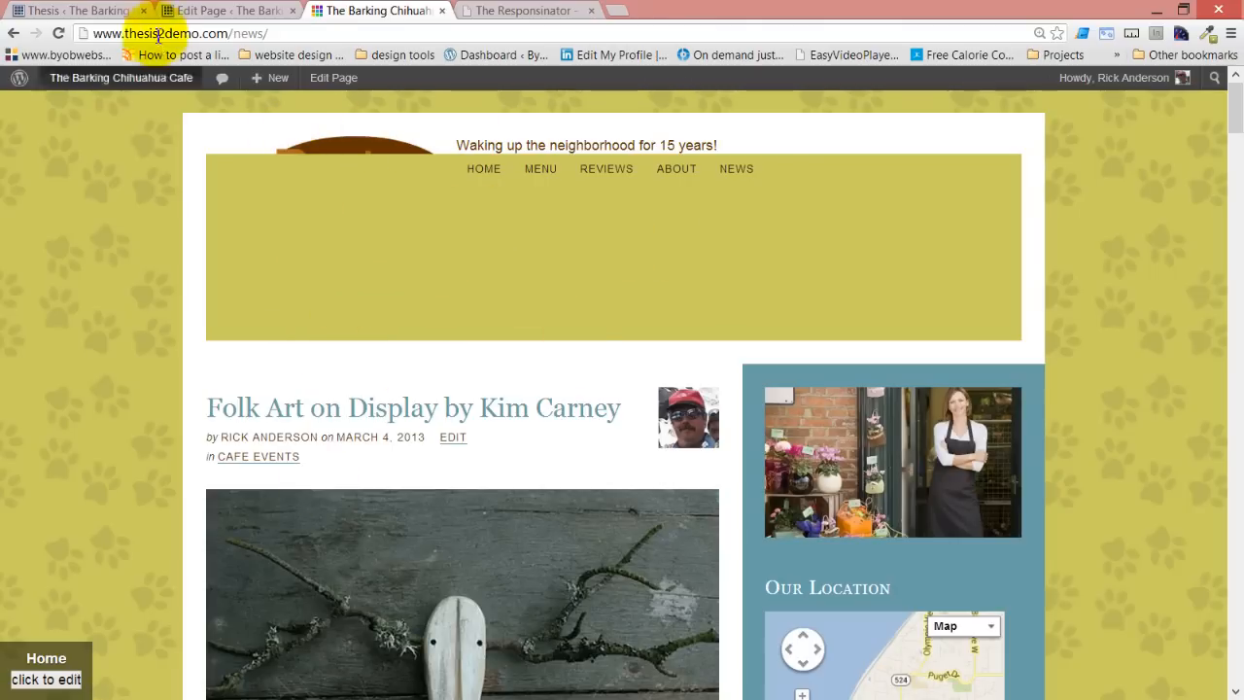
# Return to the Skin Editor's Home template and collapse the Content Column box
pyautogui.click(213, 11)
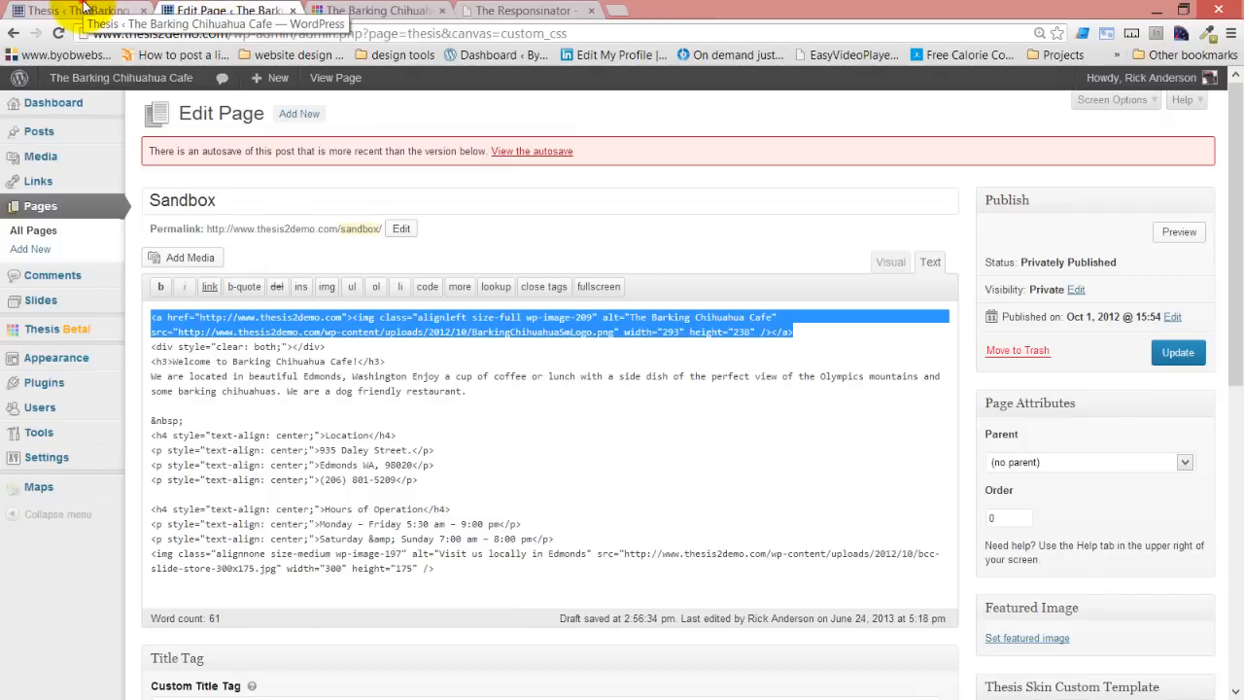
pyautogui.click(84, 10)
pyautogui.moveTo(339, 116)
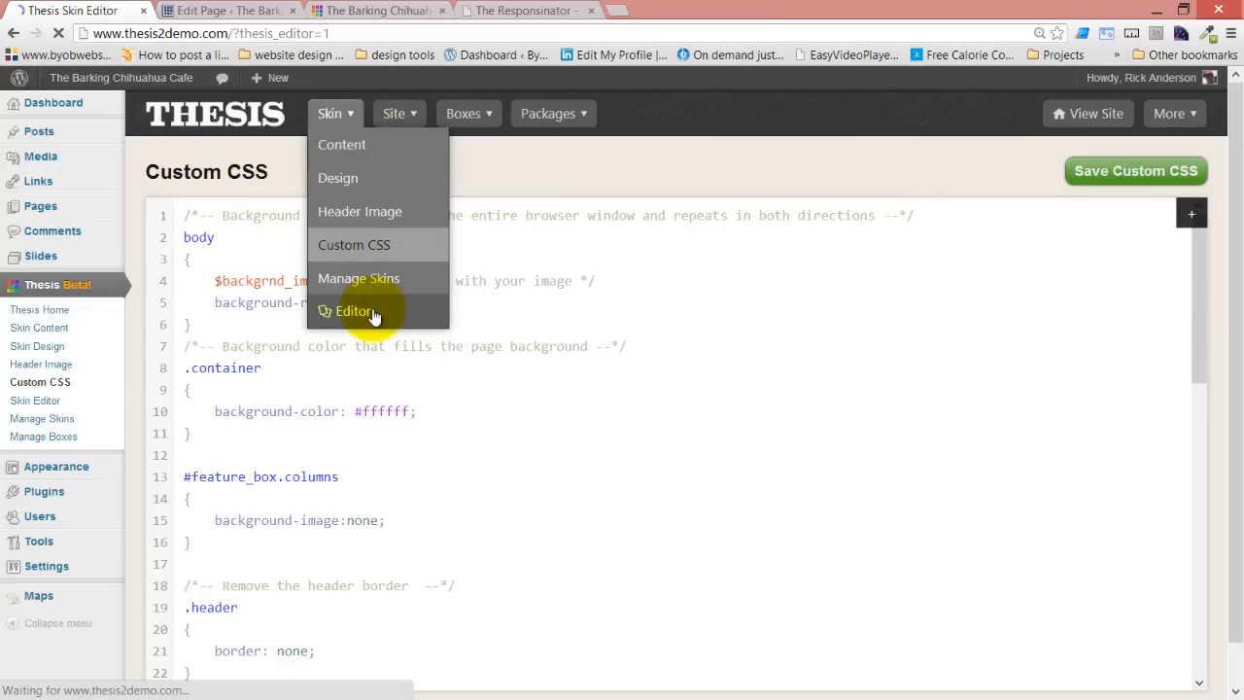
pyautogui.scroll(-3, 274, 340)
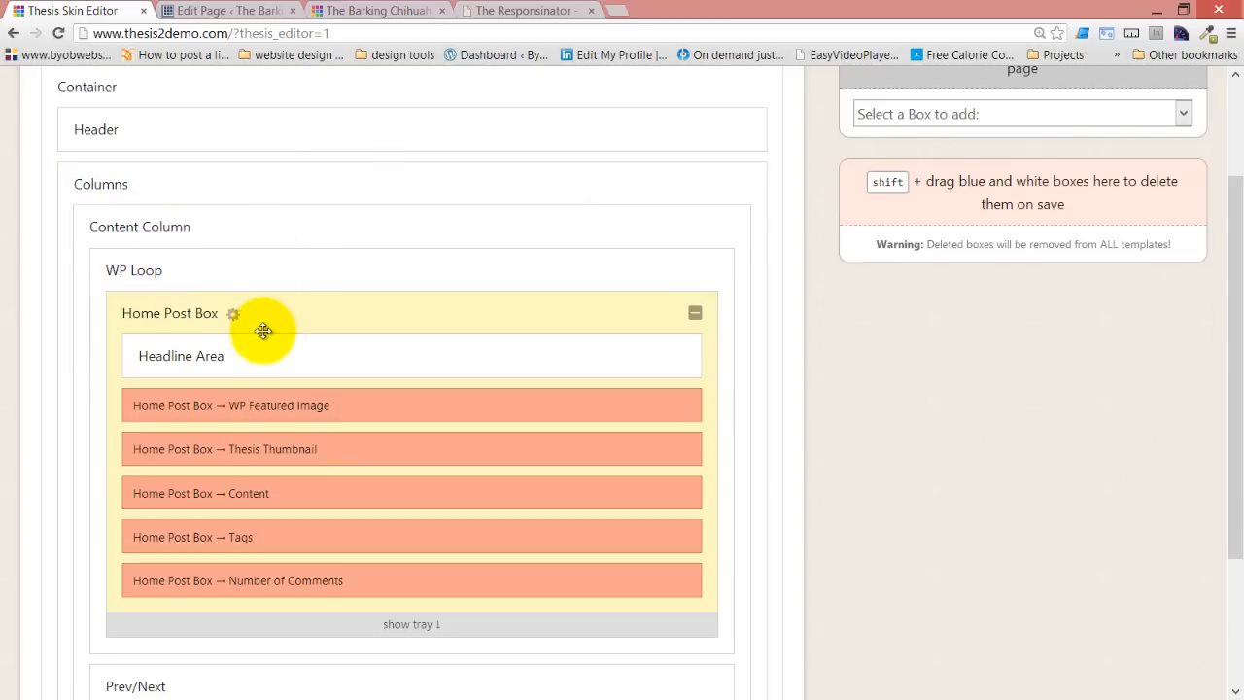
pyautogui.scroll(3, 259, 340)
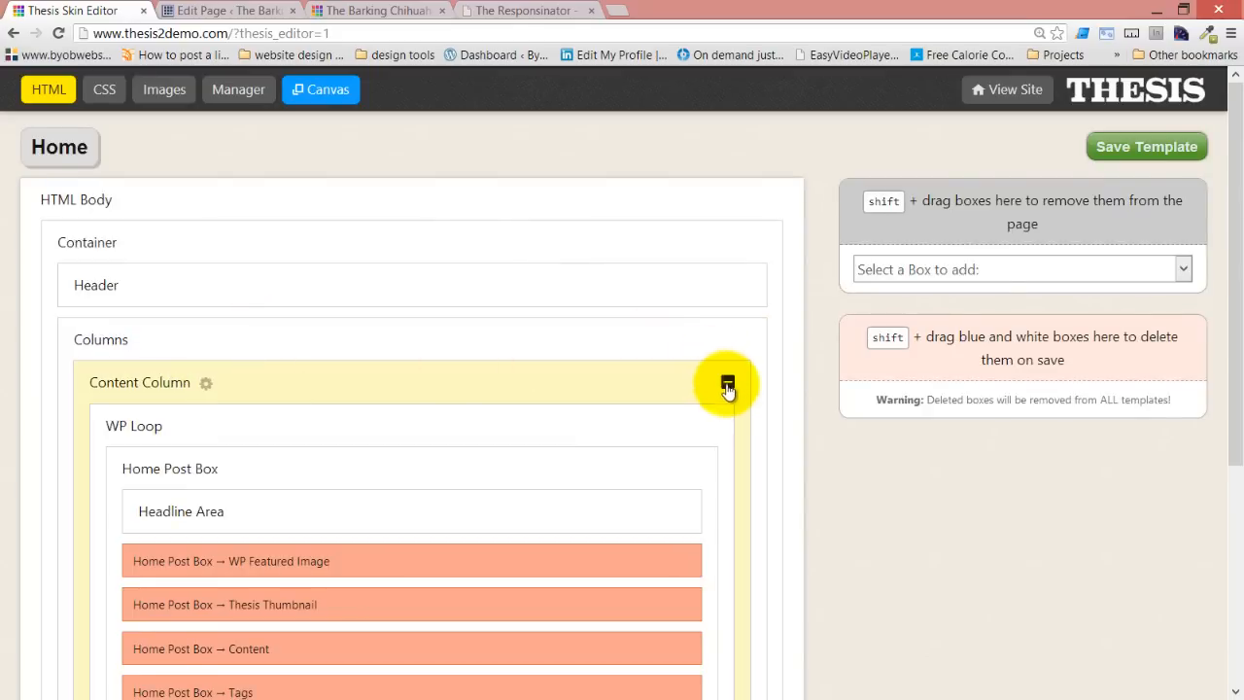
pyautogui.click(727, 382)
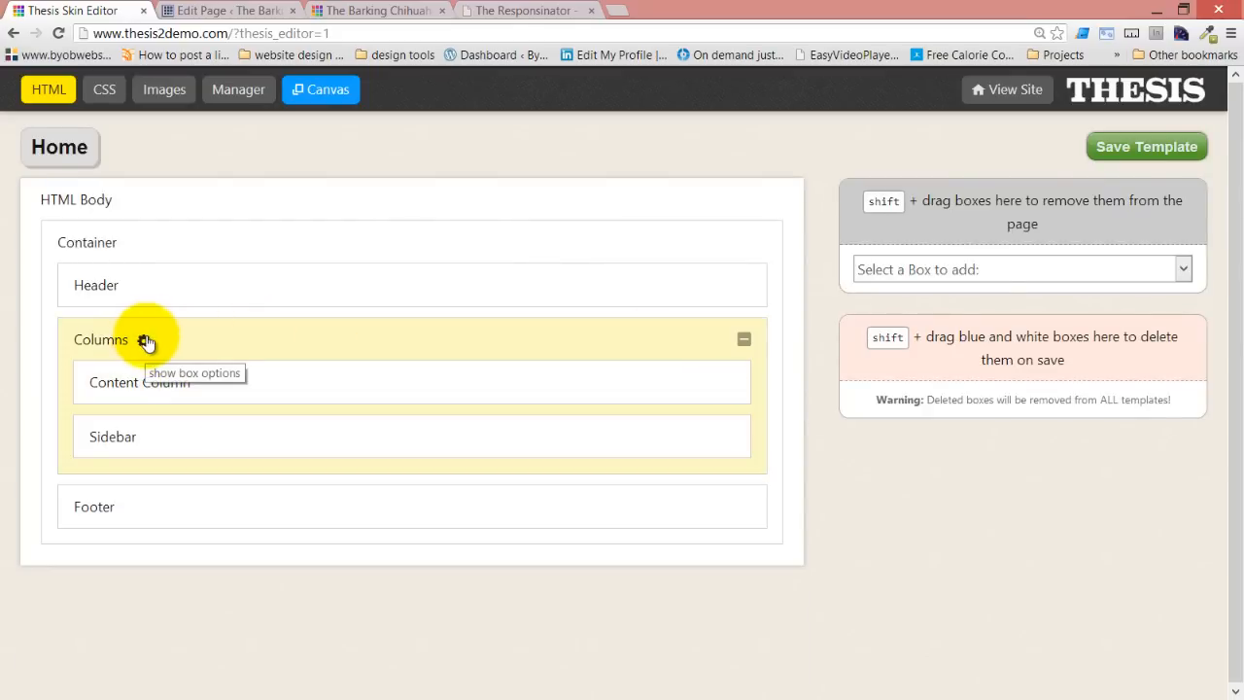
# Examine the HTML class settings of the Columns, Content Column and Sidebar containers
pyautogui.click(144, 339)
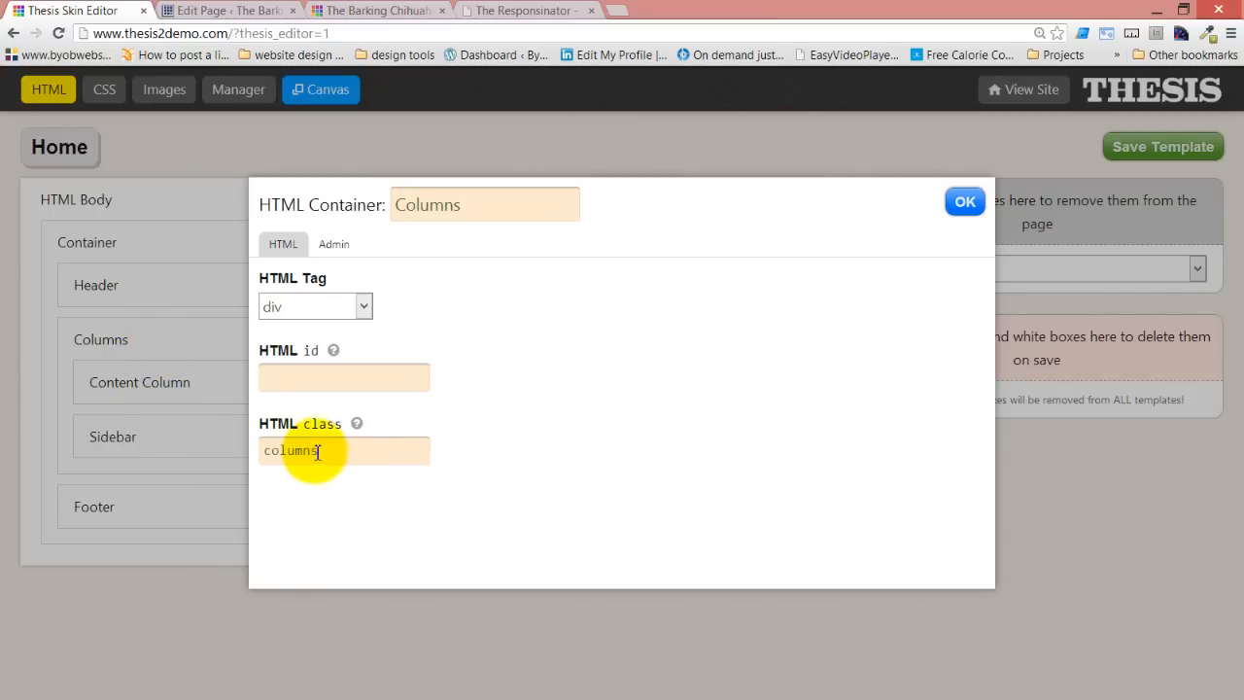
pyautogui.click(965, 202)
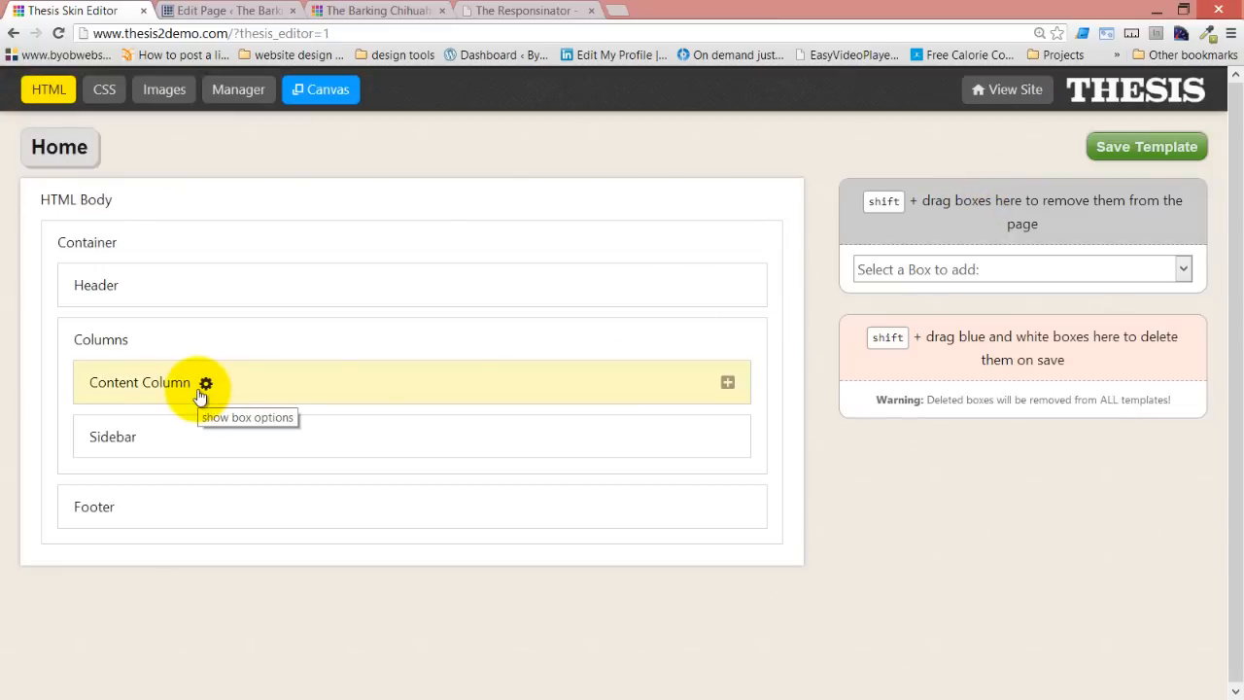
pyautogui.click(205, 382)
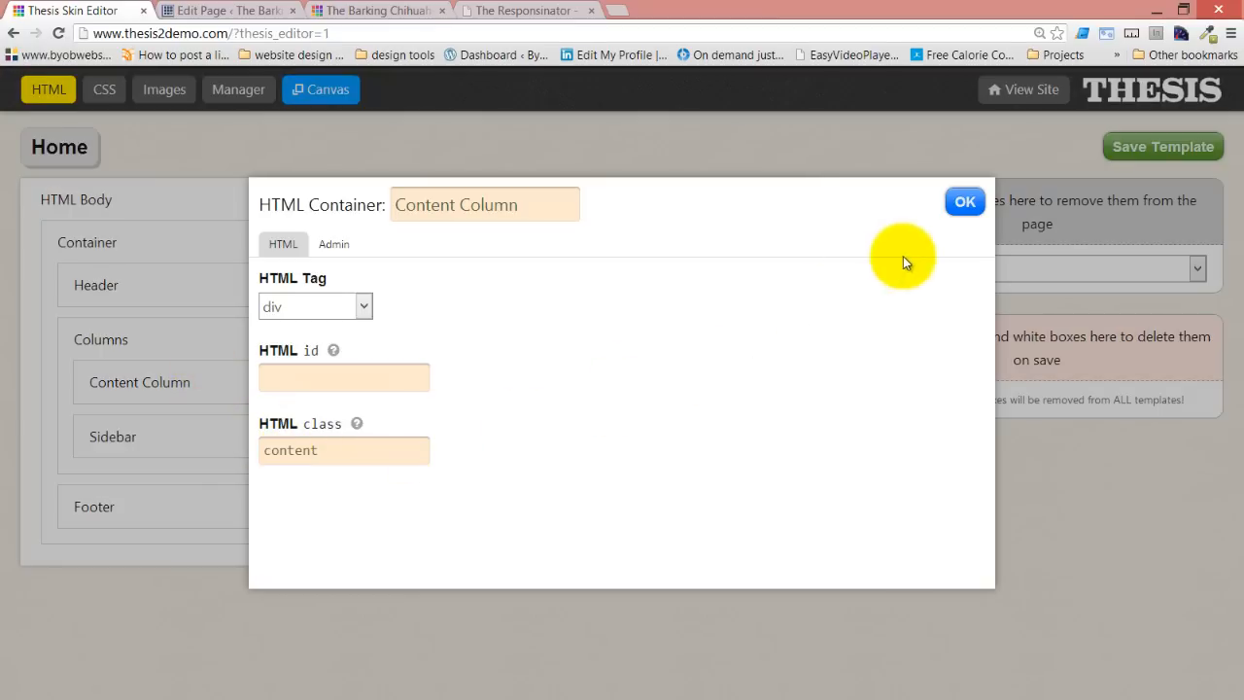
pyautogui.click(965, 201)
pyautogui.click(151, 440)
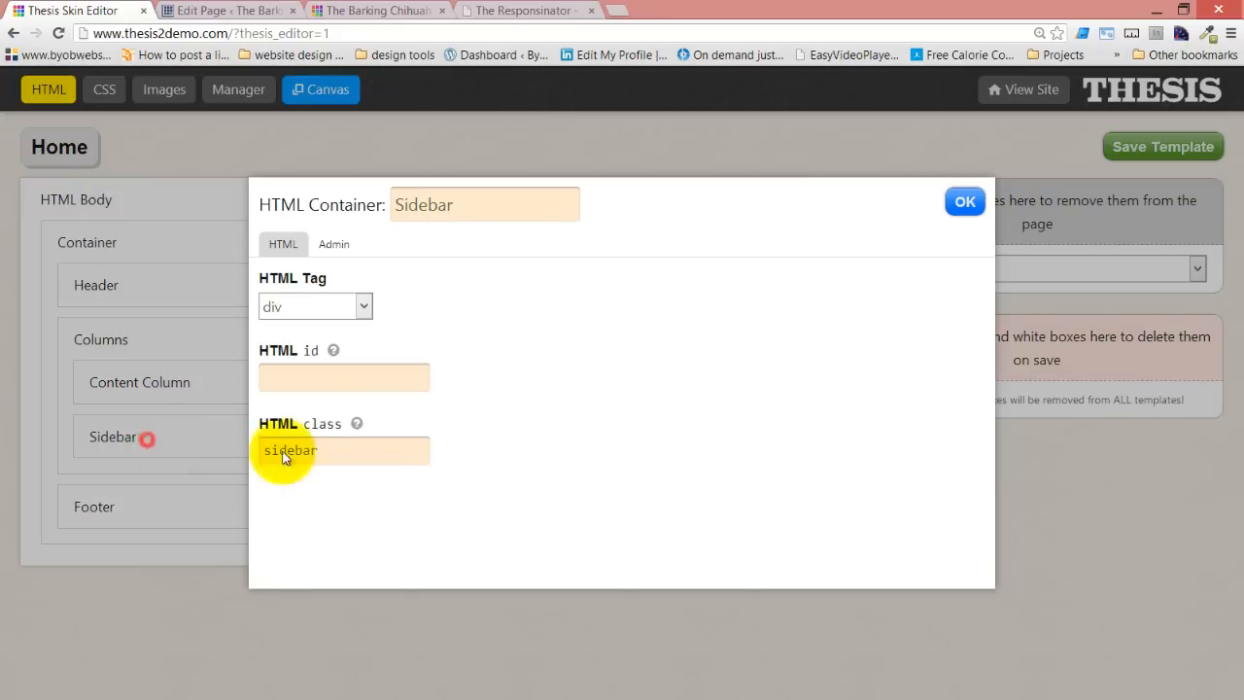
pyautogui.click(962, 201)
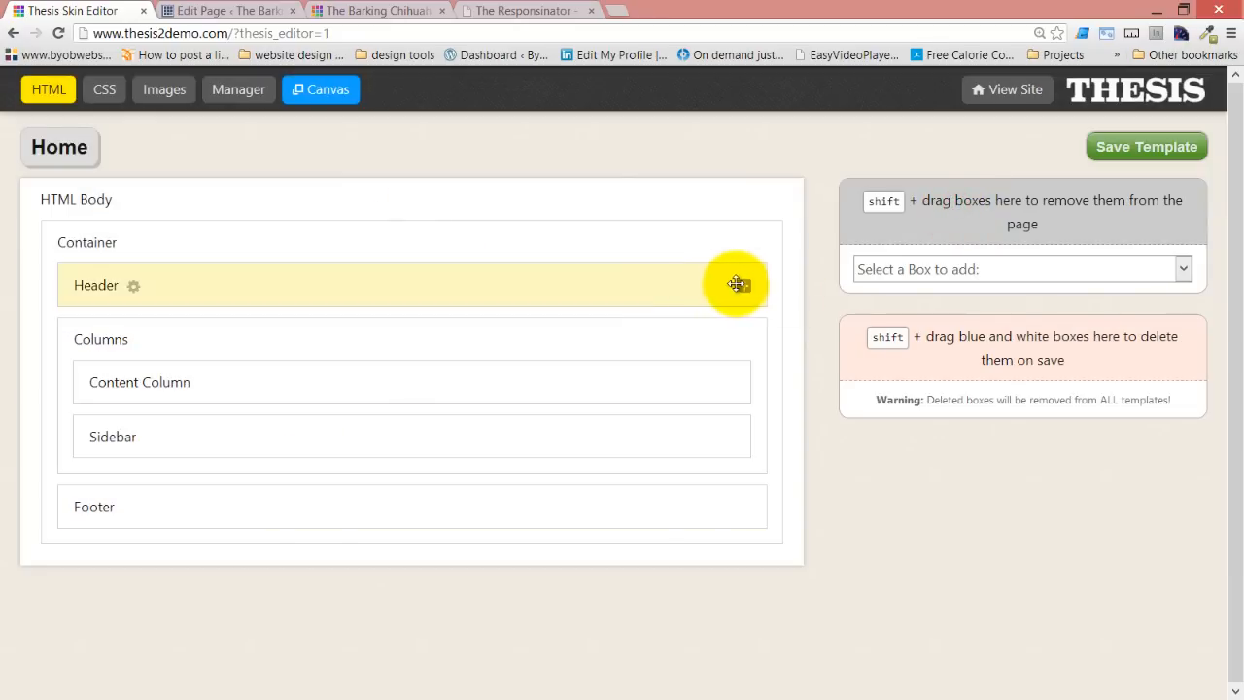
# Expand the Header box and compare the HTML class settings of the Columns and Header containers
pyautogui.click(744, 287)
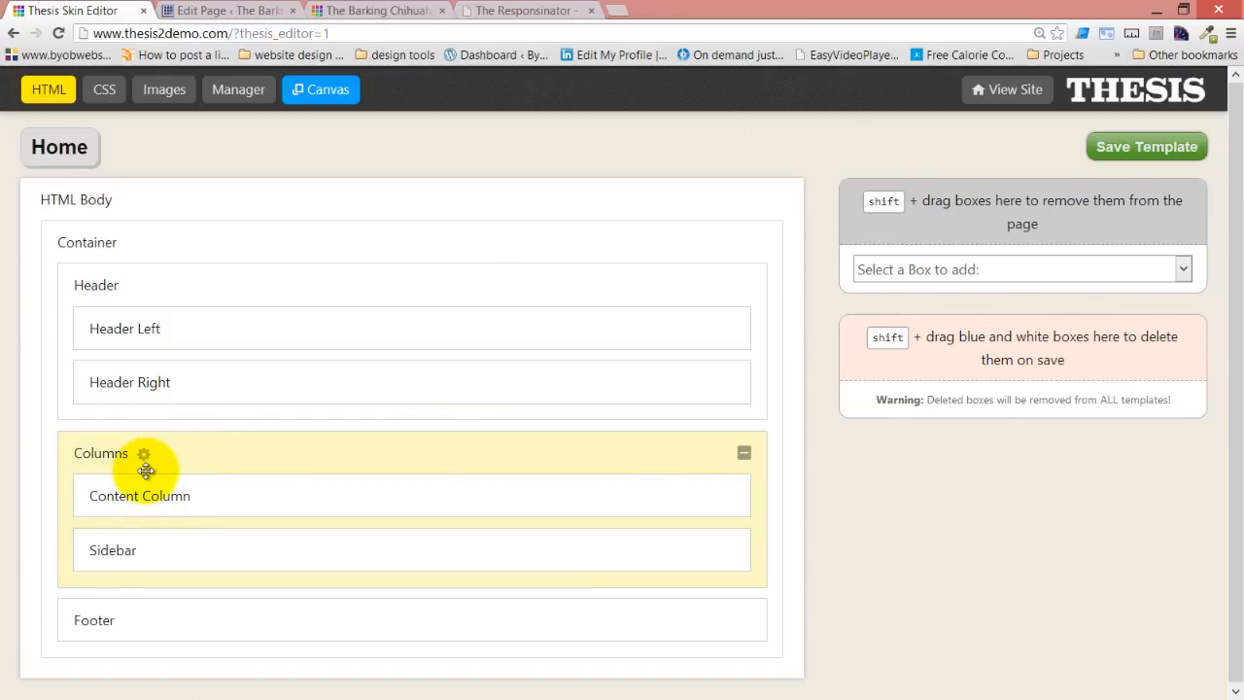
pyautogui.click(144, 454)
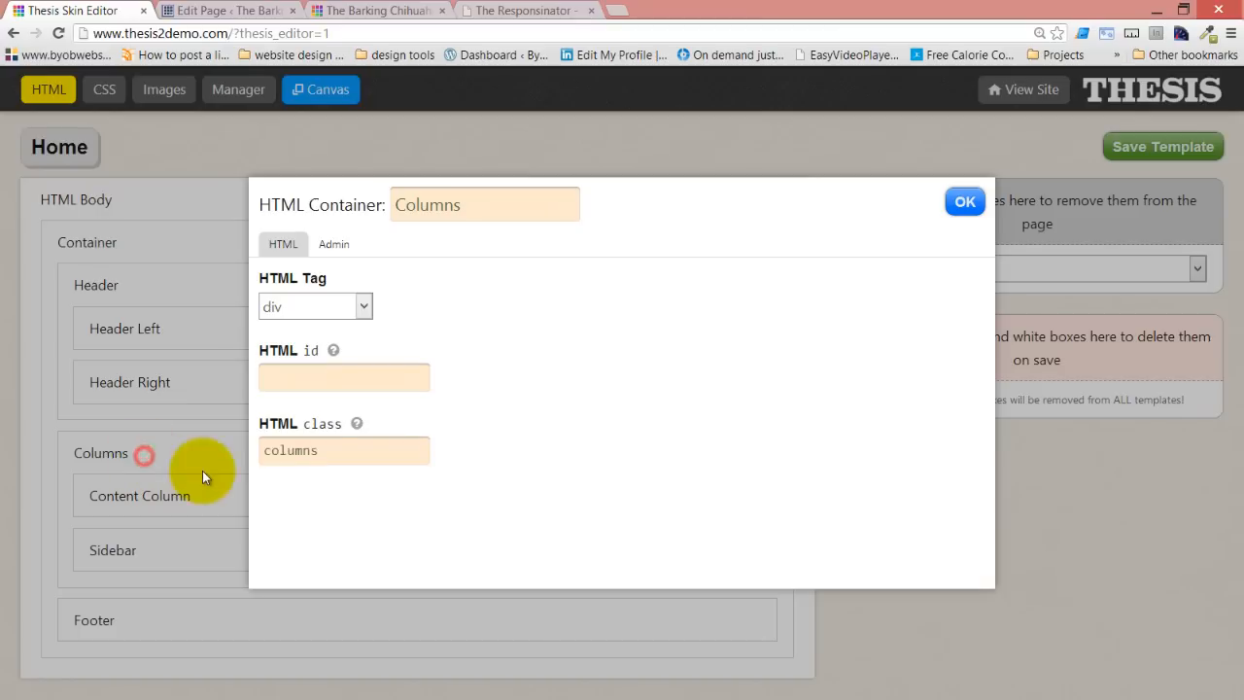
pyautogui.doubleClick(350, 450)
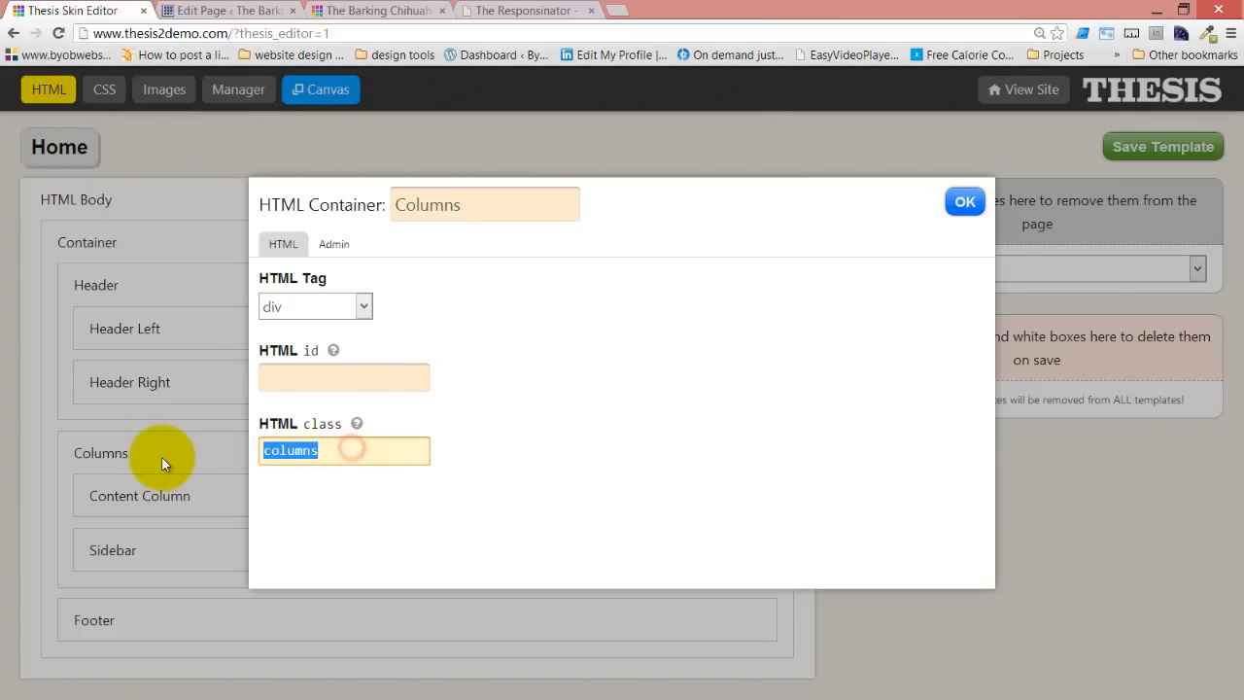
pyautogui.click(958, 205)
pyautogui.click(131, 283)
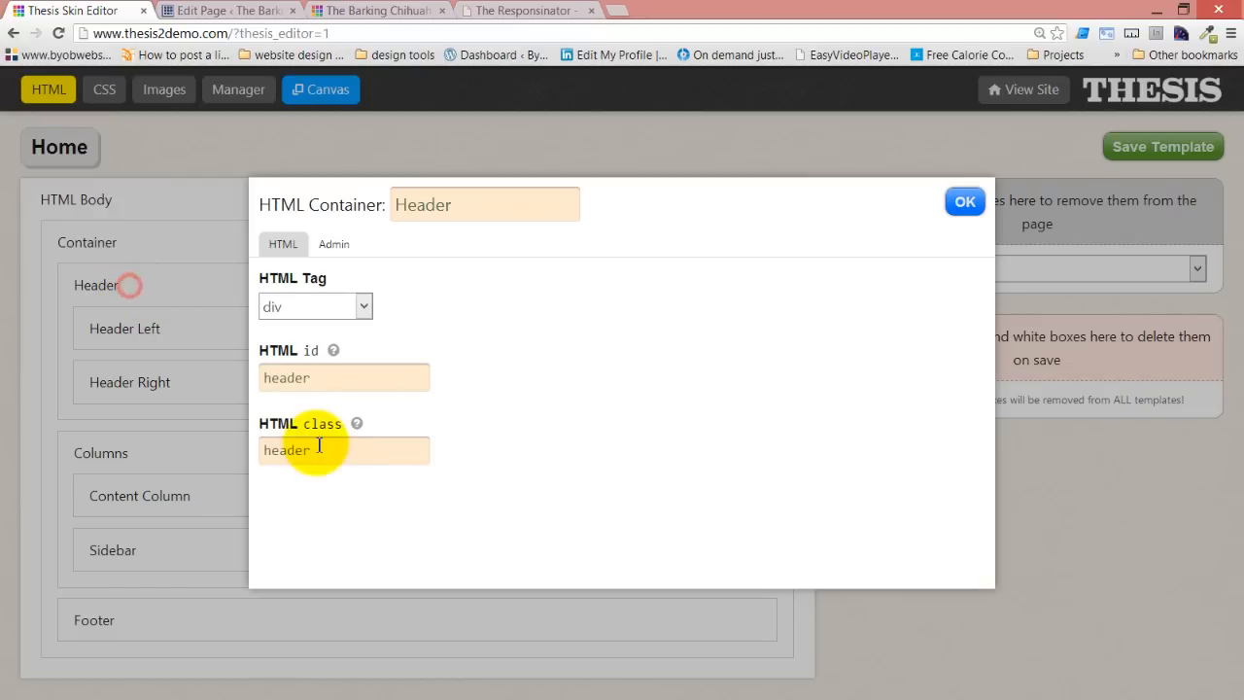
pyautogui.click(338, 453)
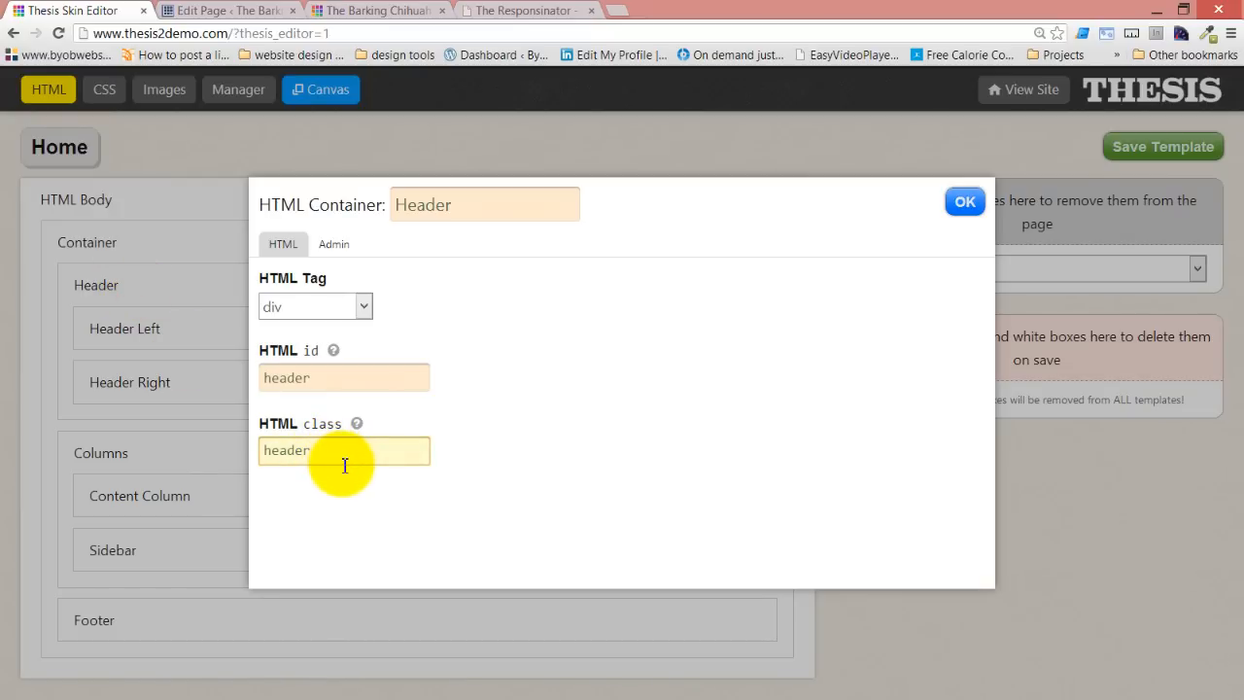
pyautogui.click(965, 201)
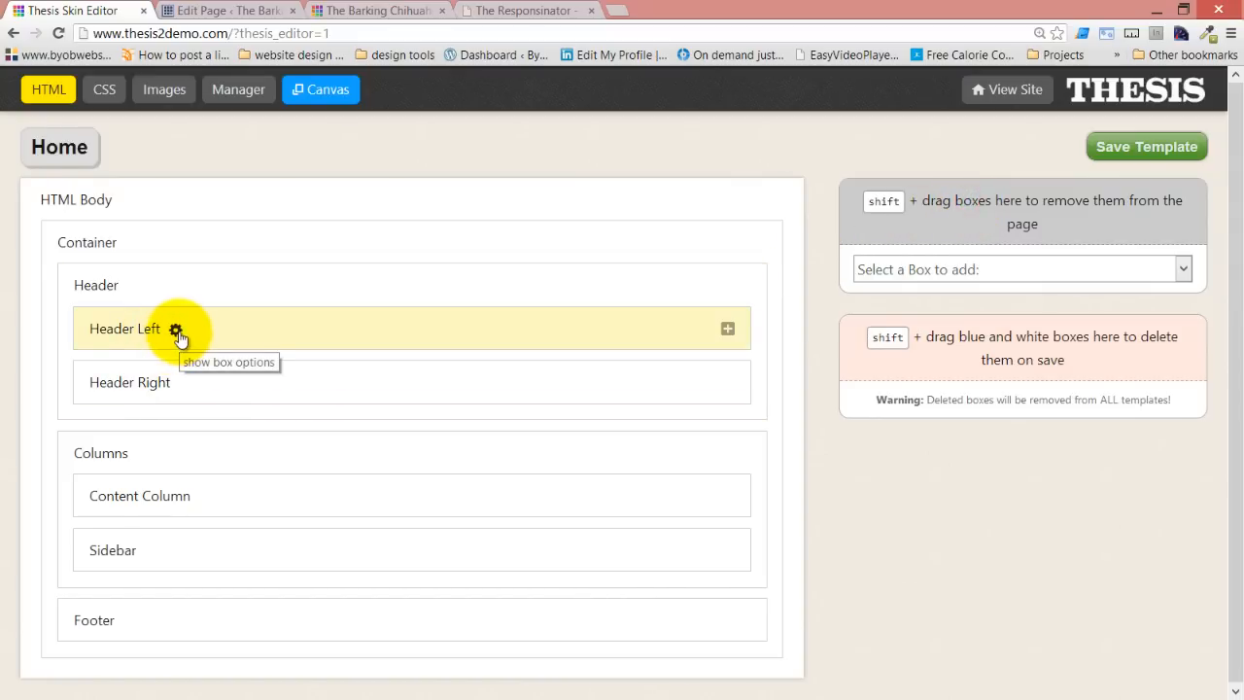
# Assign the HTML class content to the Header Left container
pyautogui.click(178, 332)
pyautogui.click(282, 454)
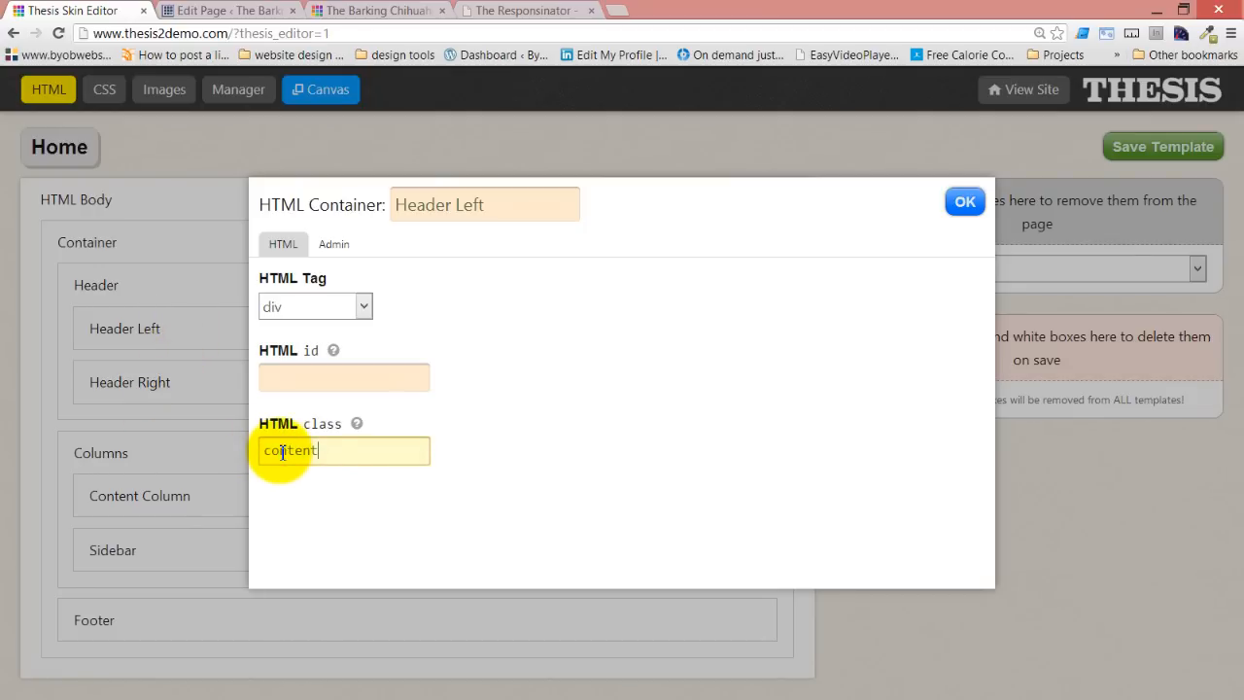
pyautogui.write('content')
pyautogui.click(965, 201)
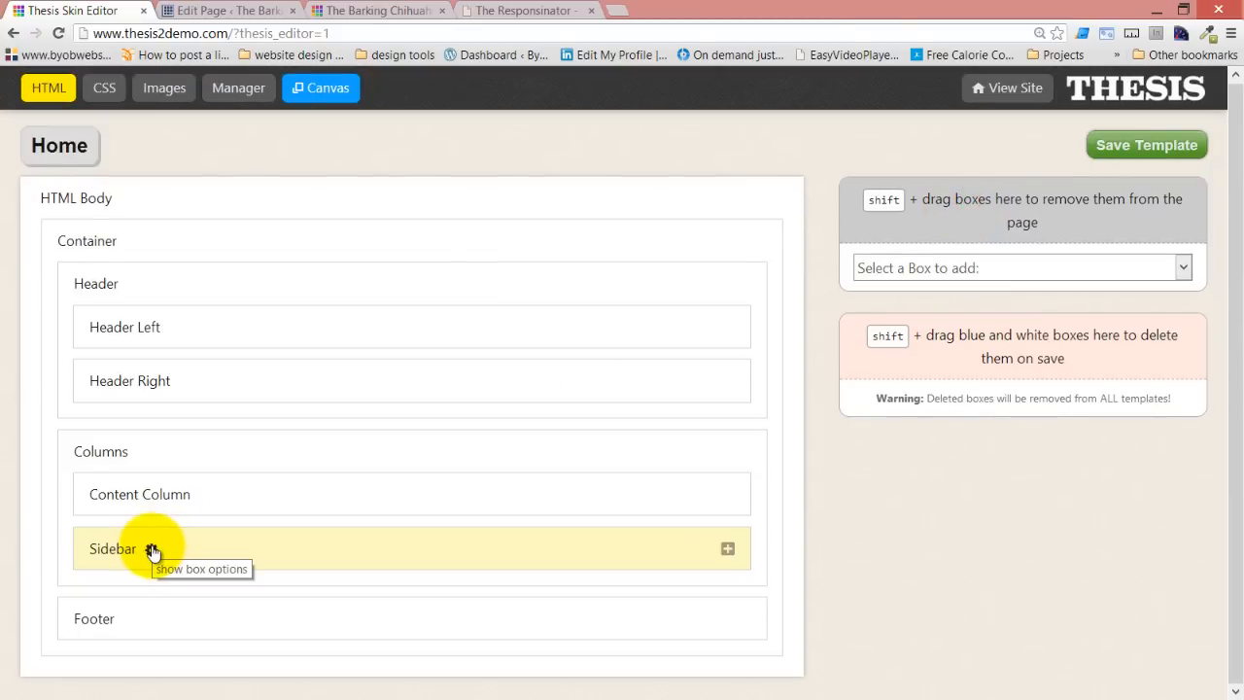
# Assign the HTML class sidebar to the Header Right container
pyautogui.click(183, 381)
pyautogui.click(307, 456)
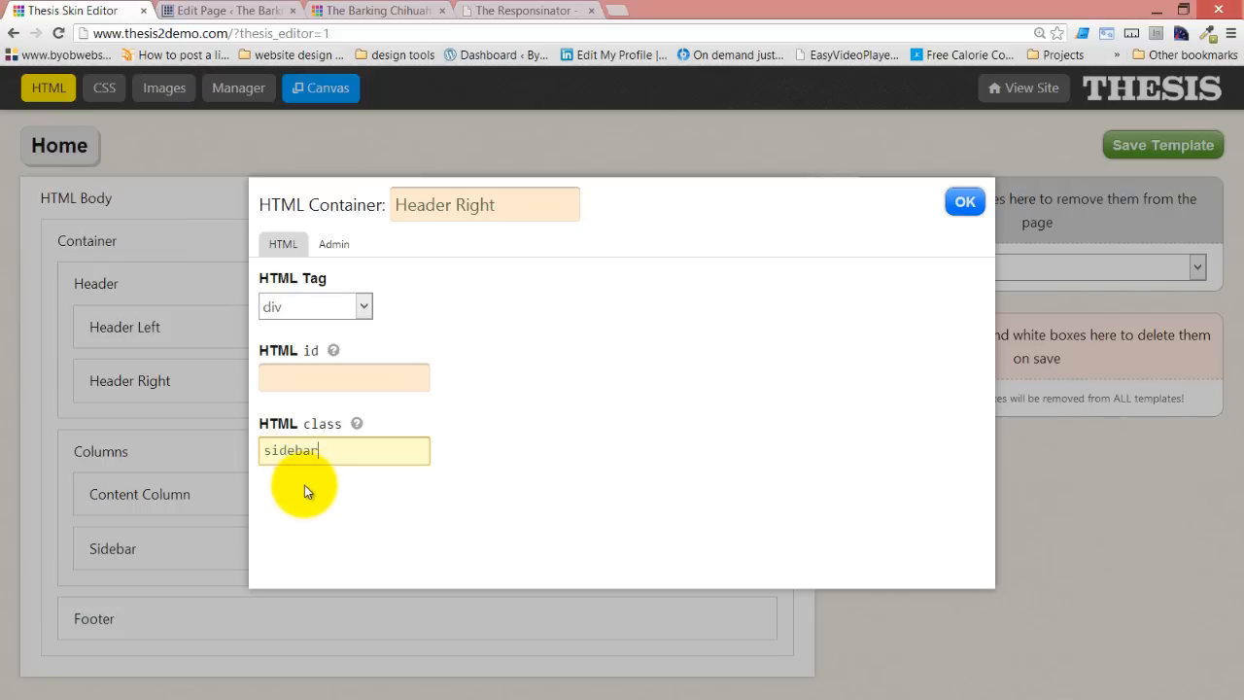
pyautogui.click(528, 459)
pyautogui.click(963, 203)
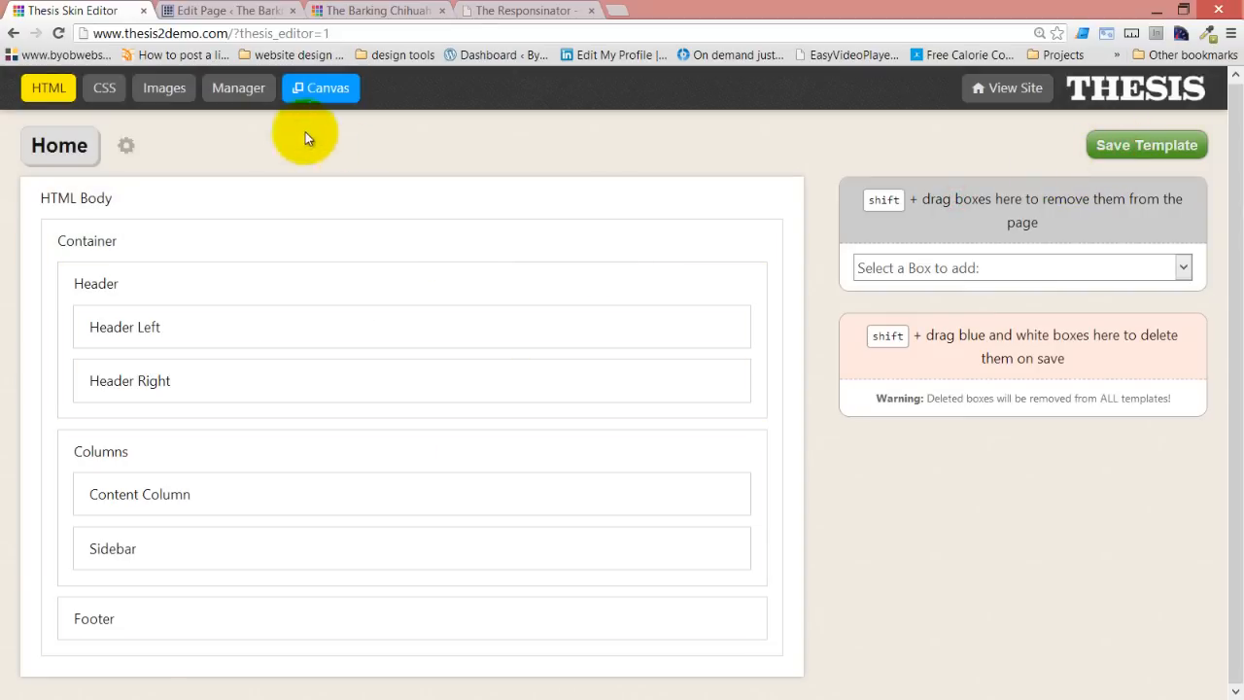
# Save the Home template and check the header layout on the live News page
pyautogui.hotkey('ctrl', 's')
pyautogui.click(389, 10)
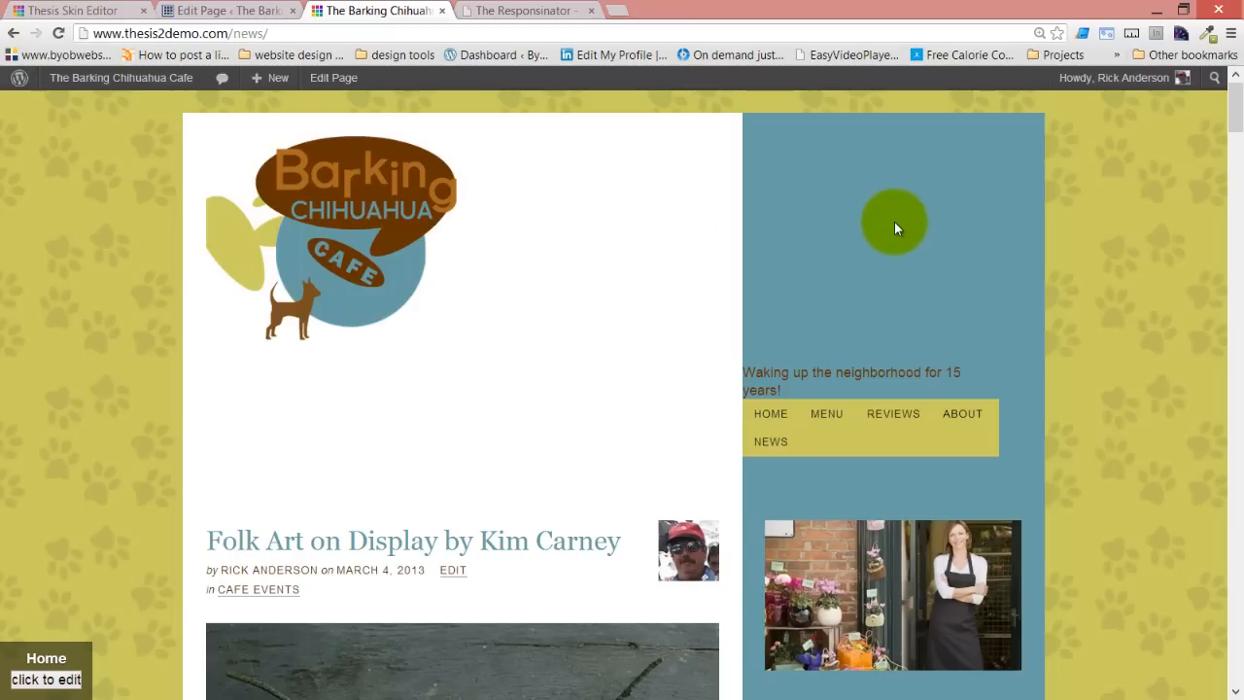
pyautogui.click(86, 9)
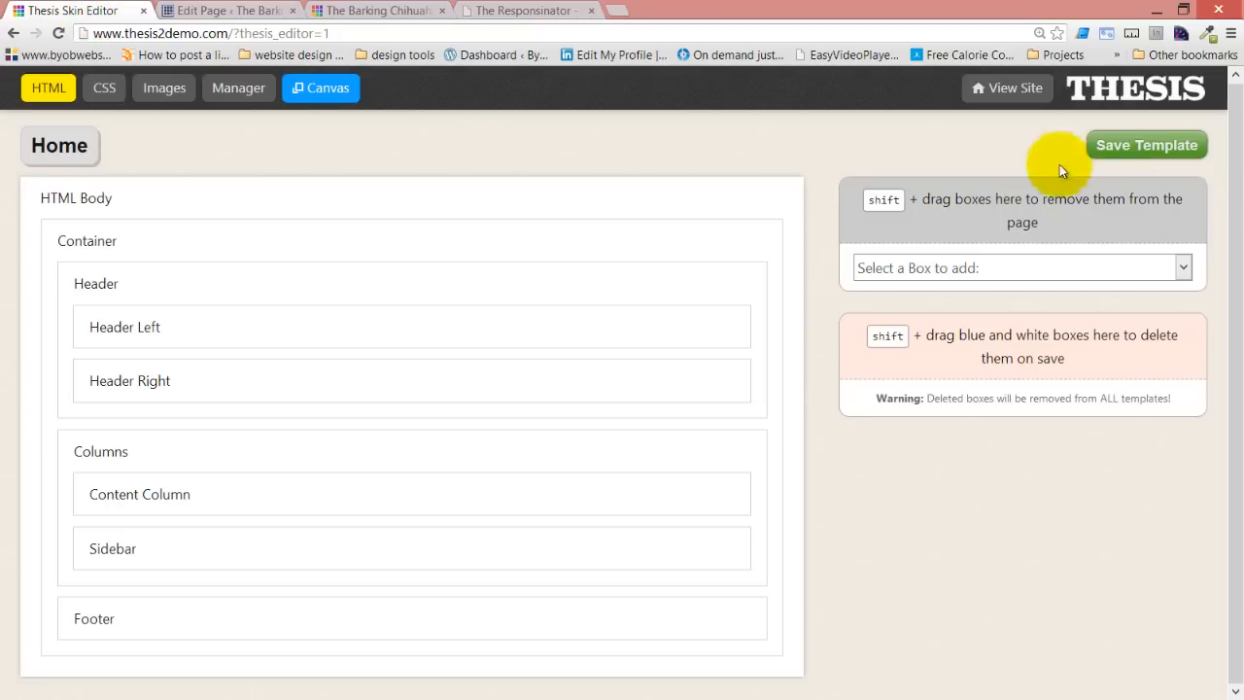
# Leave the Skin Editor and open the skin's Custom CSS for editing
pyautogui.click(1133, 88)
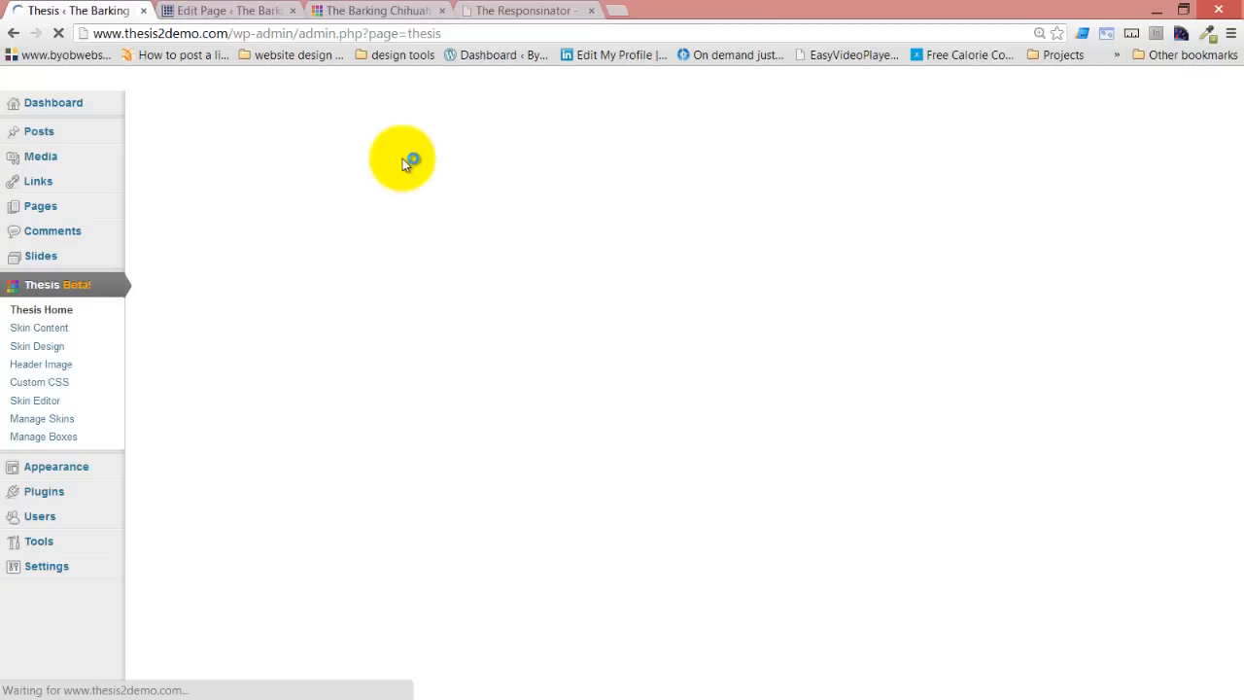
pyautogui.moveTo(331, 119)
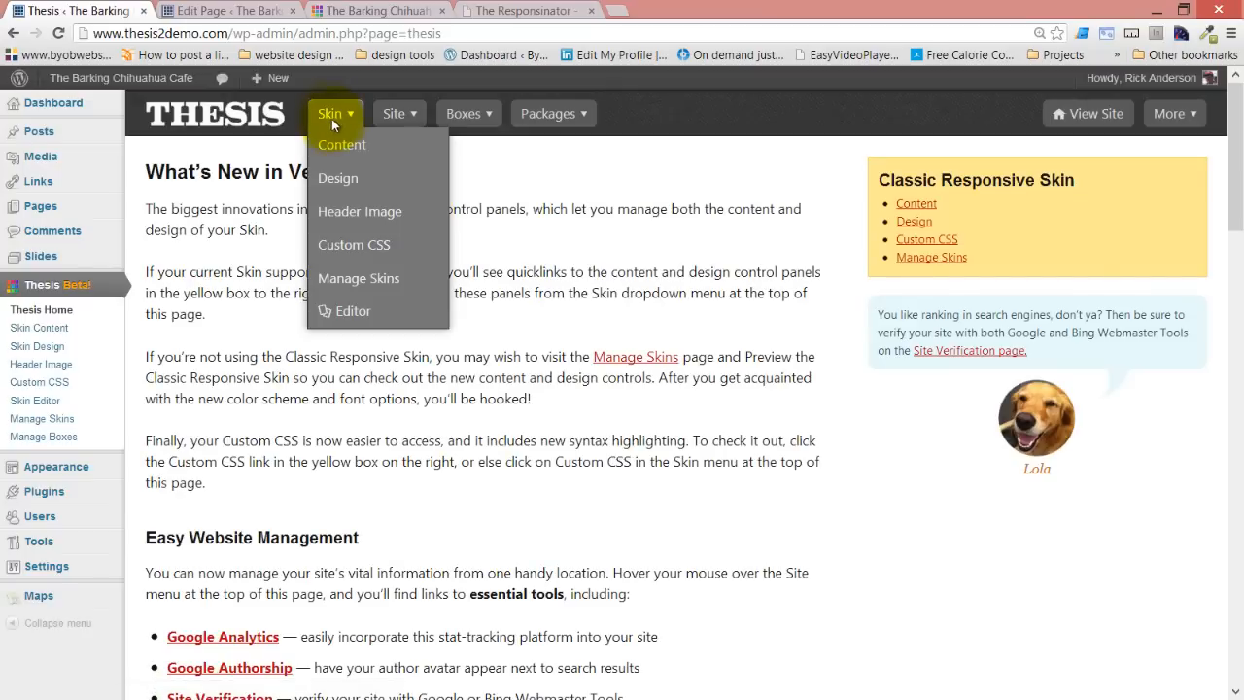
pyautogui.click(358, 248)
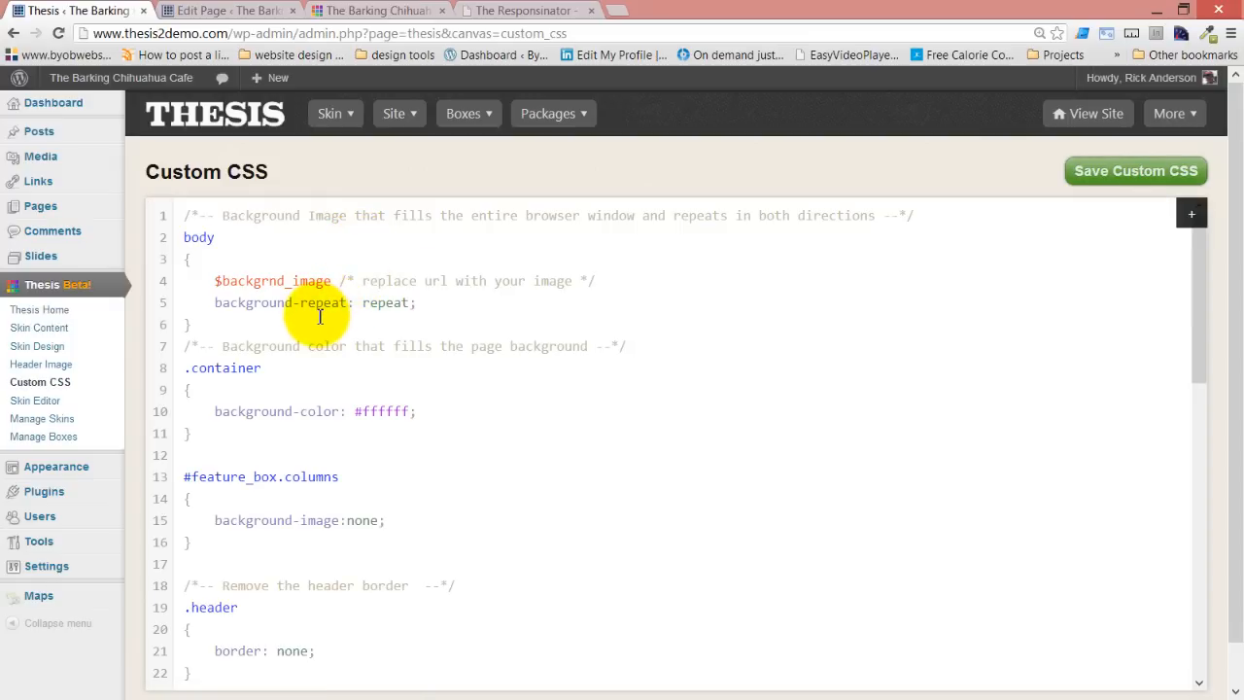
# Start a "#header .columns .content" rule with its opening brace between the .header and .menu rules
pyautogui.scroll(-3, 320, 316)
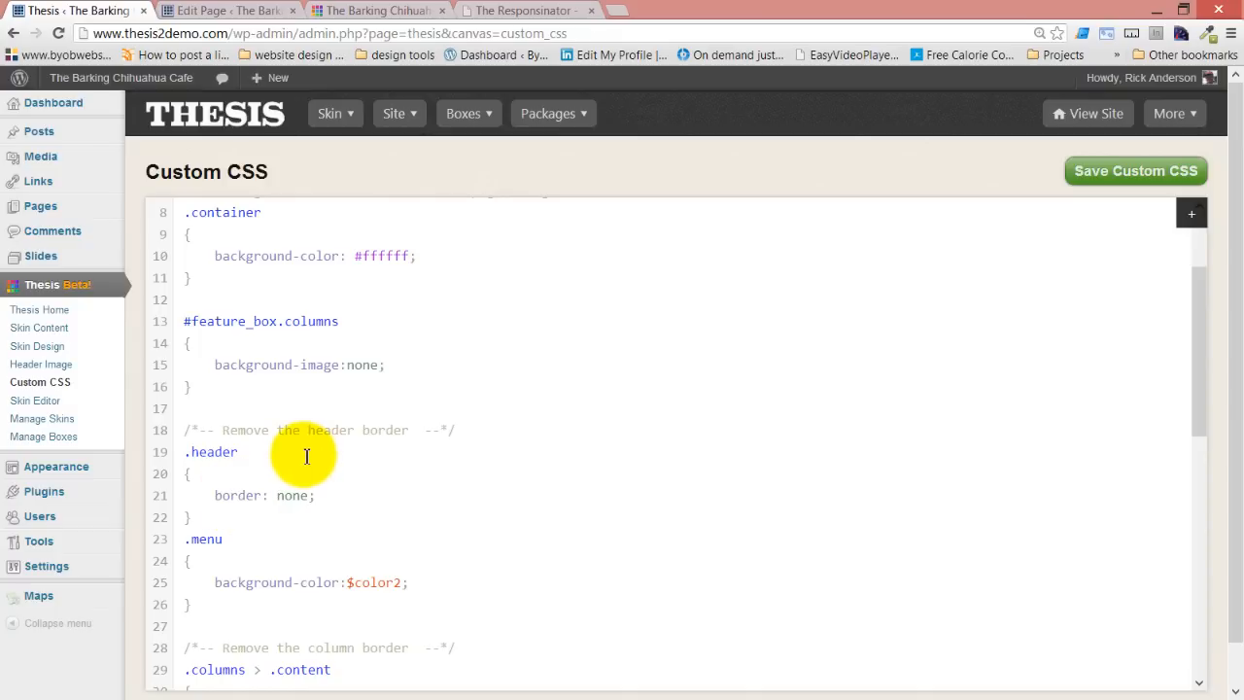
pyautogui.scroll(-1, 301, 453)
pyautogui.scroll(1, 243, 427)
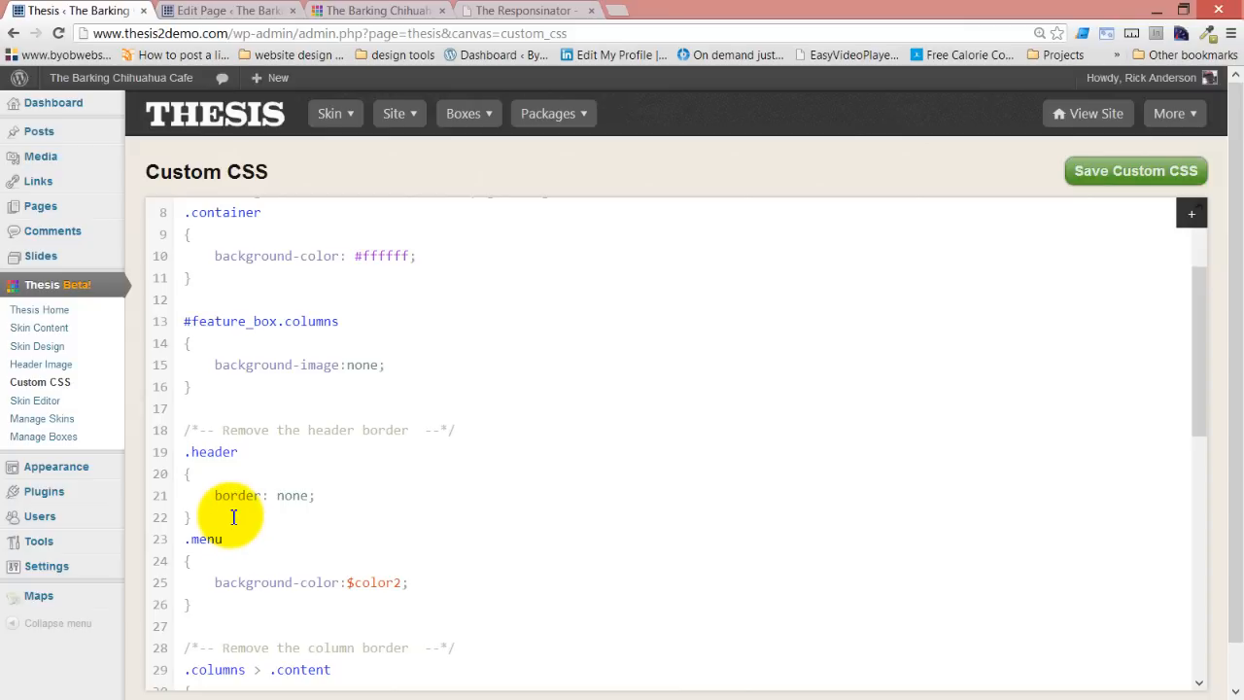
pyautogui.press('Return')
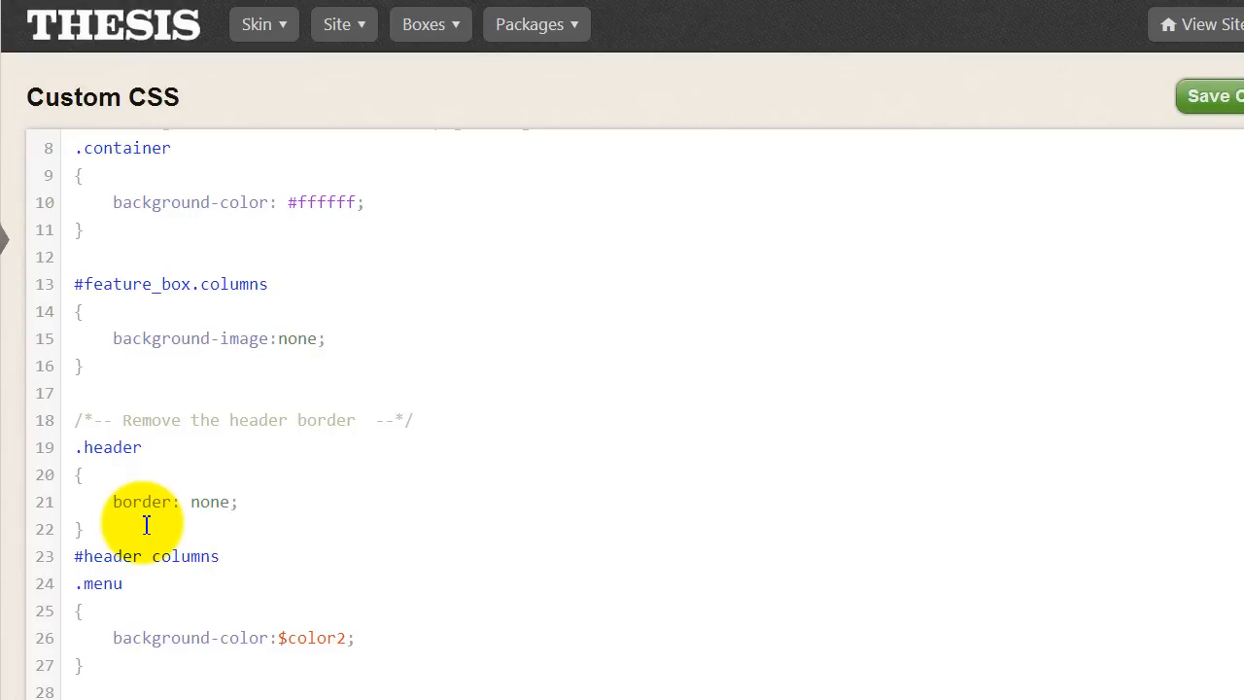
pyautogui.click(158, 557)
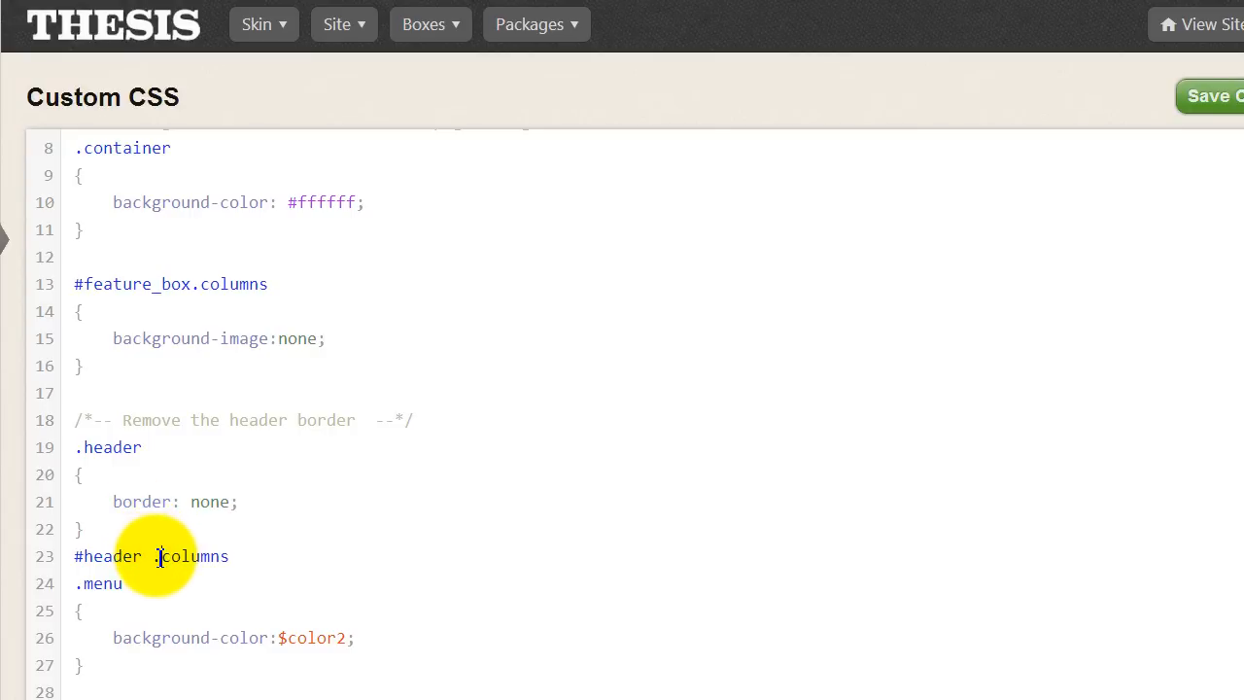
pyautogui.click(287, 557)
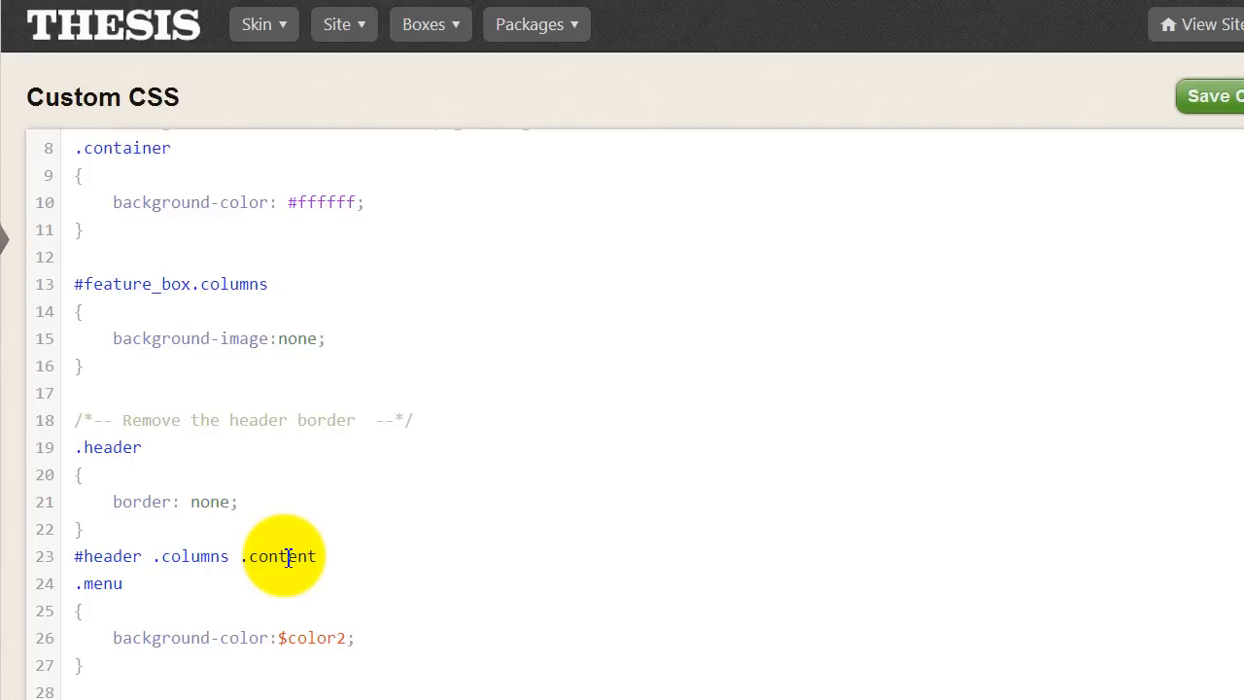
pyautogui.press('Return')
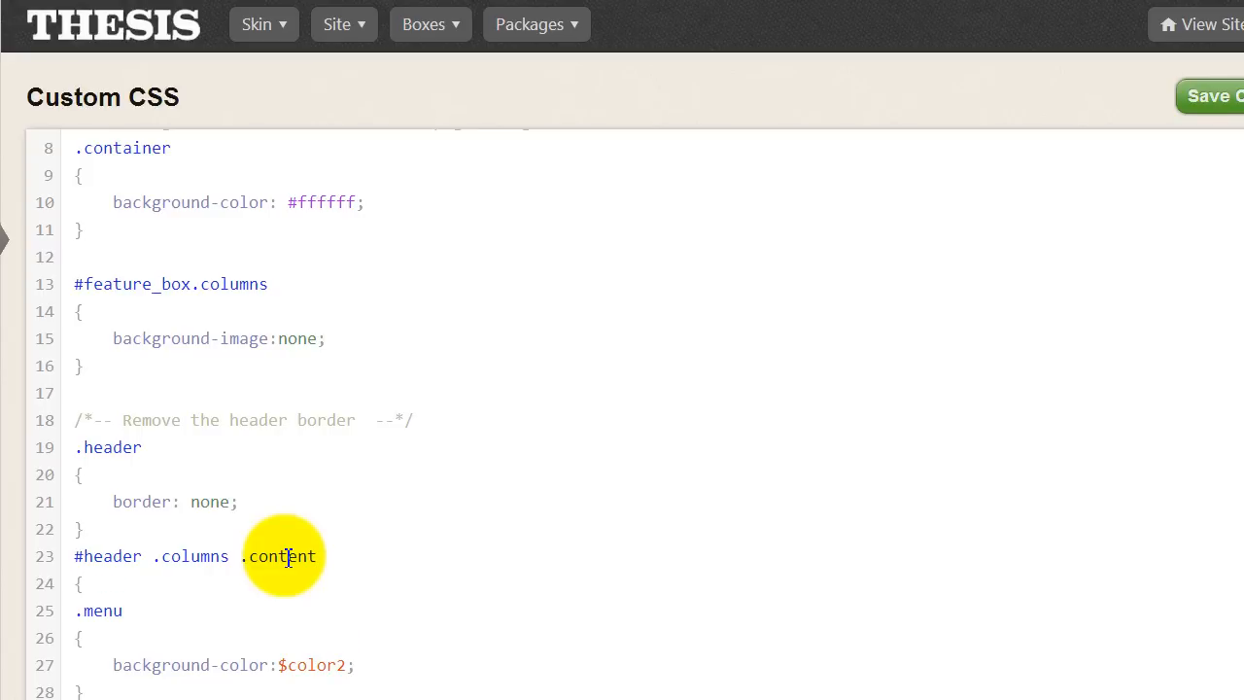
pyautogui.press('Return')
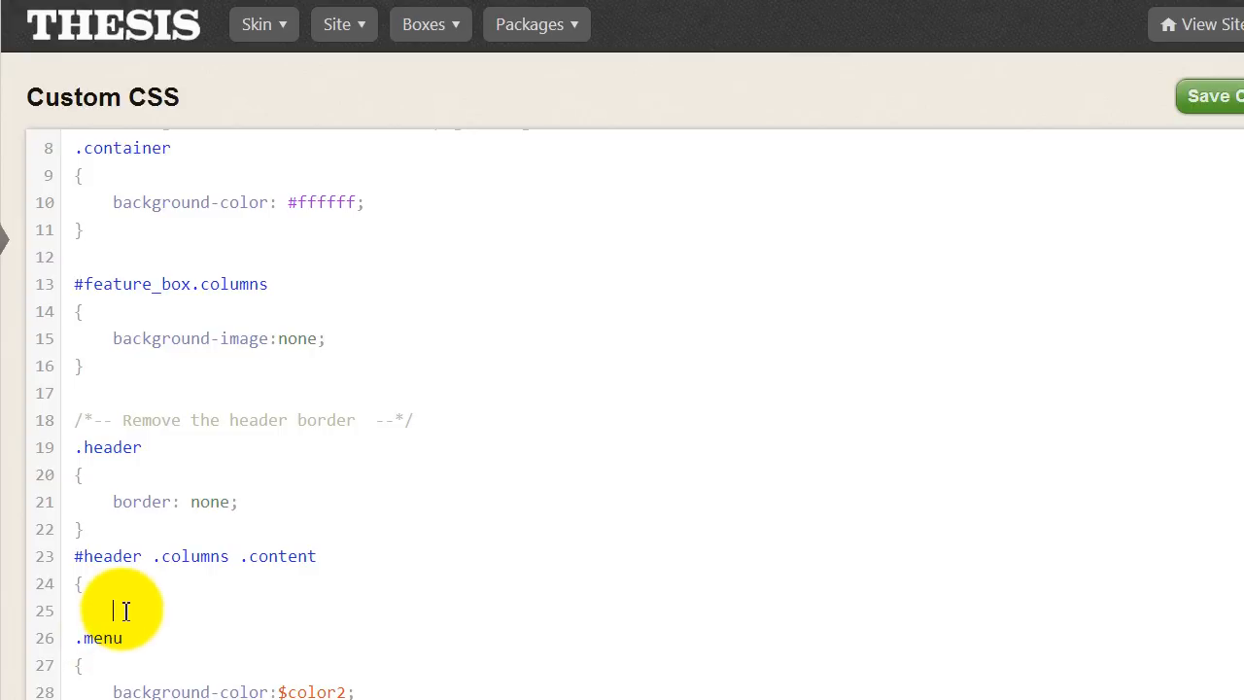
# Set the width in the "#header .columns .content" rule to the $w_sidebar variable and close the rule
pyautogui.click(1199, 207)
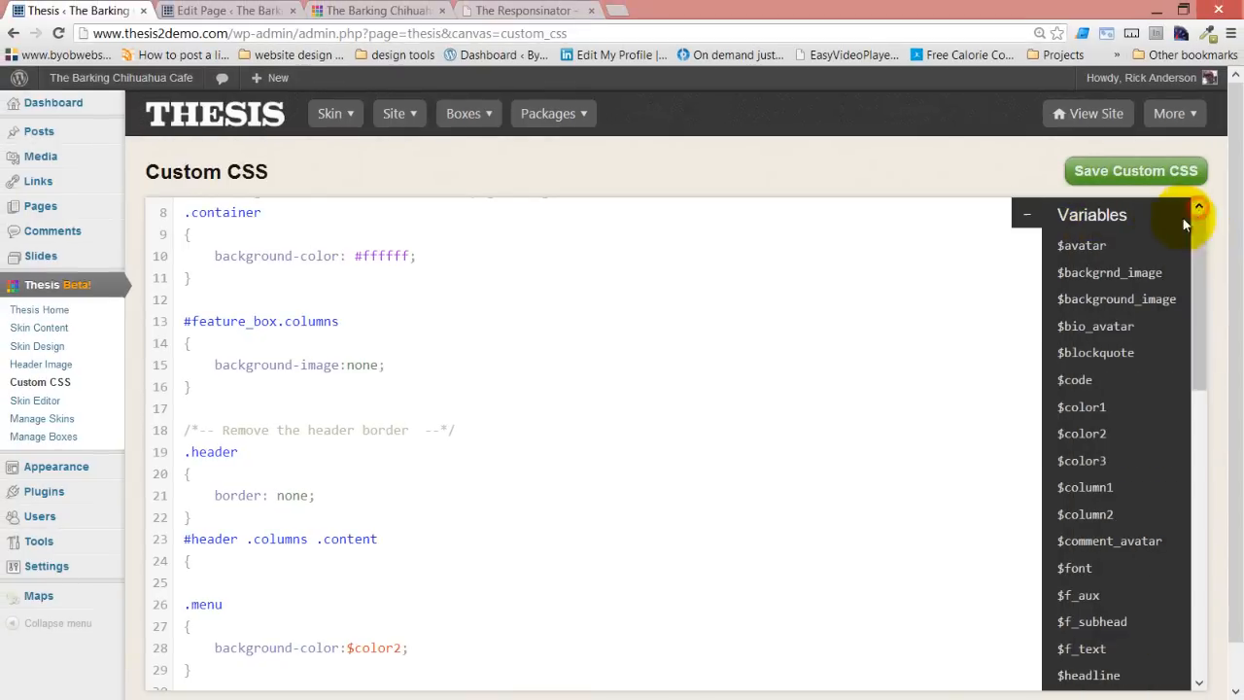
pyautogui.scroll(-3, 1109, 370)
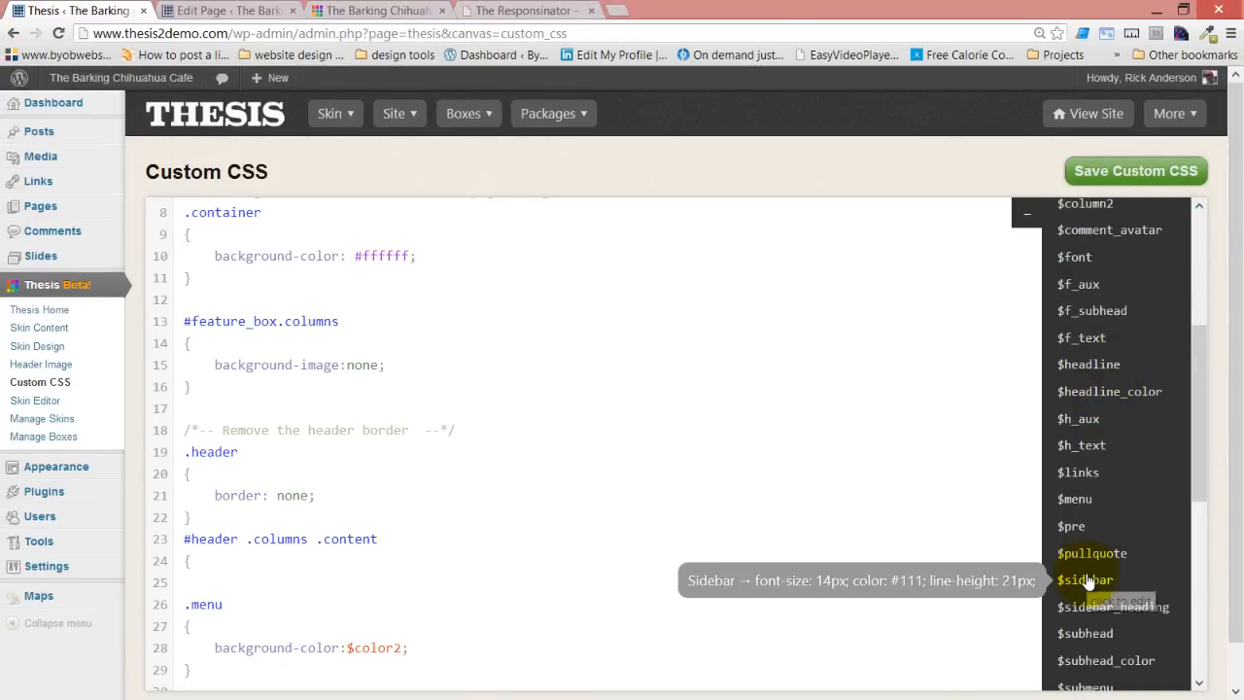
pyautogui.scroll(-3, 1103, 569)
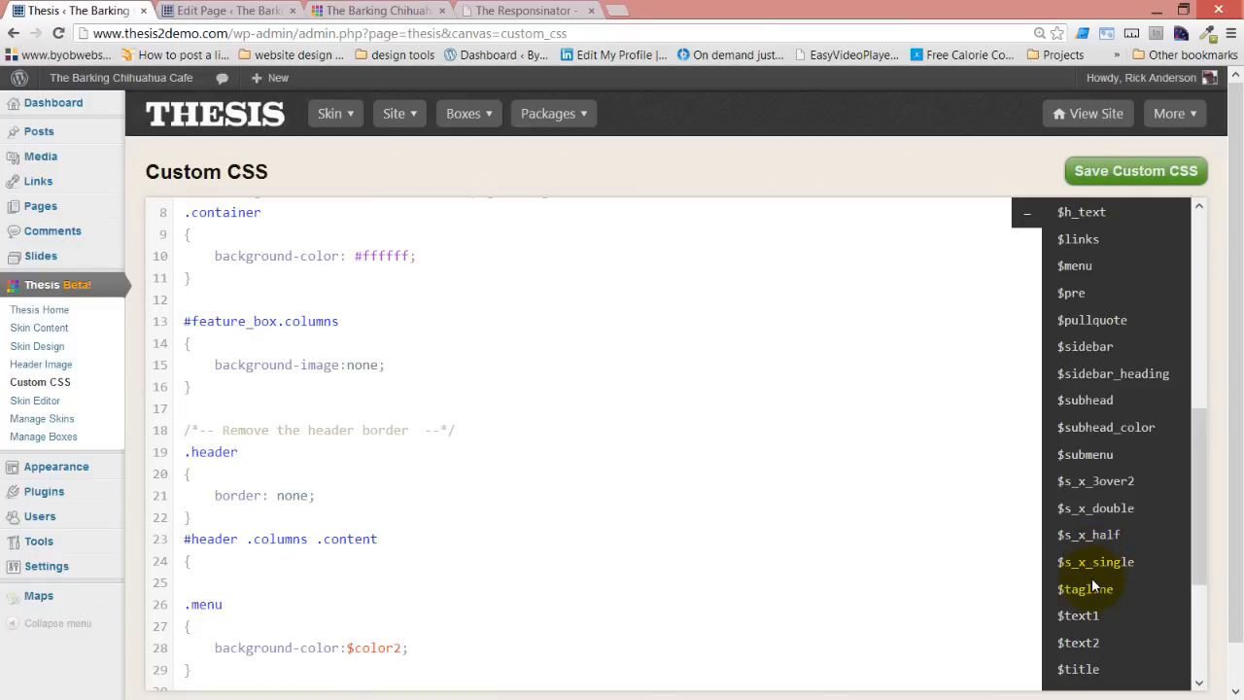
pyautogui.scroll(-3, 1093, 578)
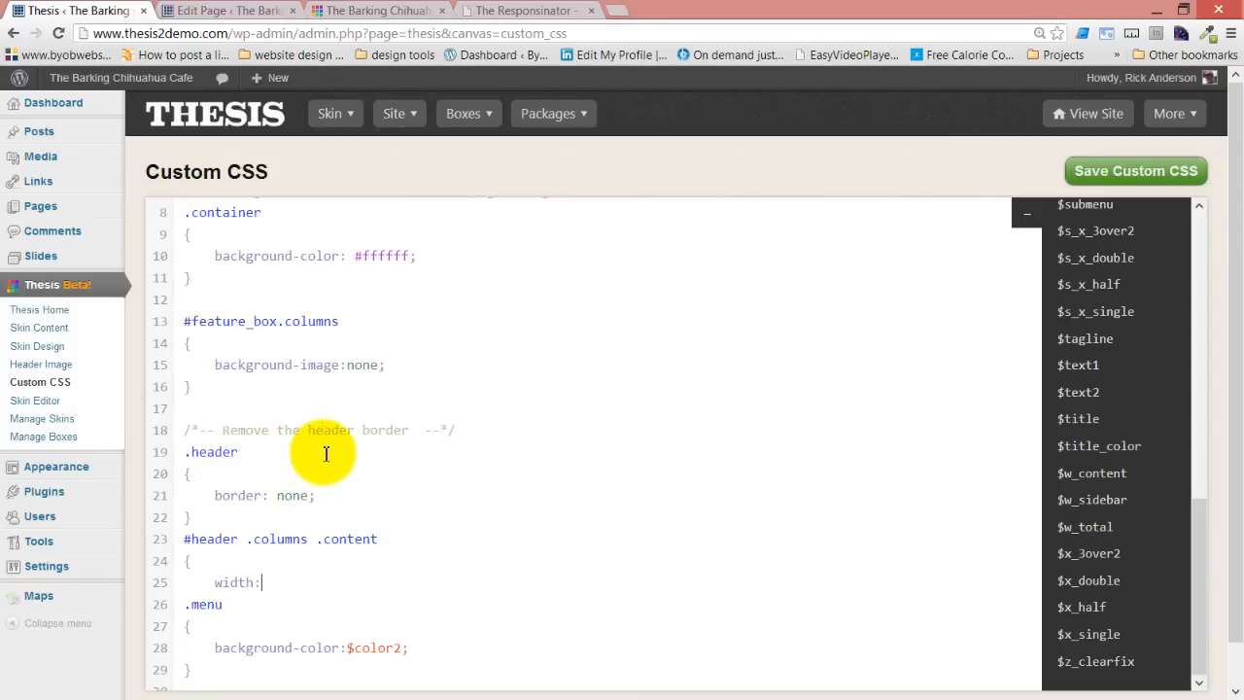
pyautogui.click(1096, 504)
pyautogui.click(355, 583)
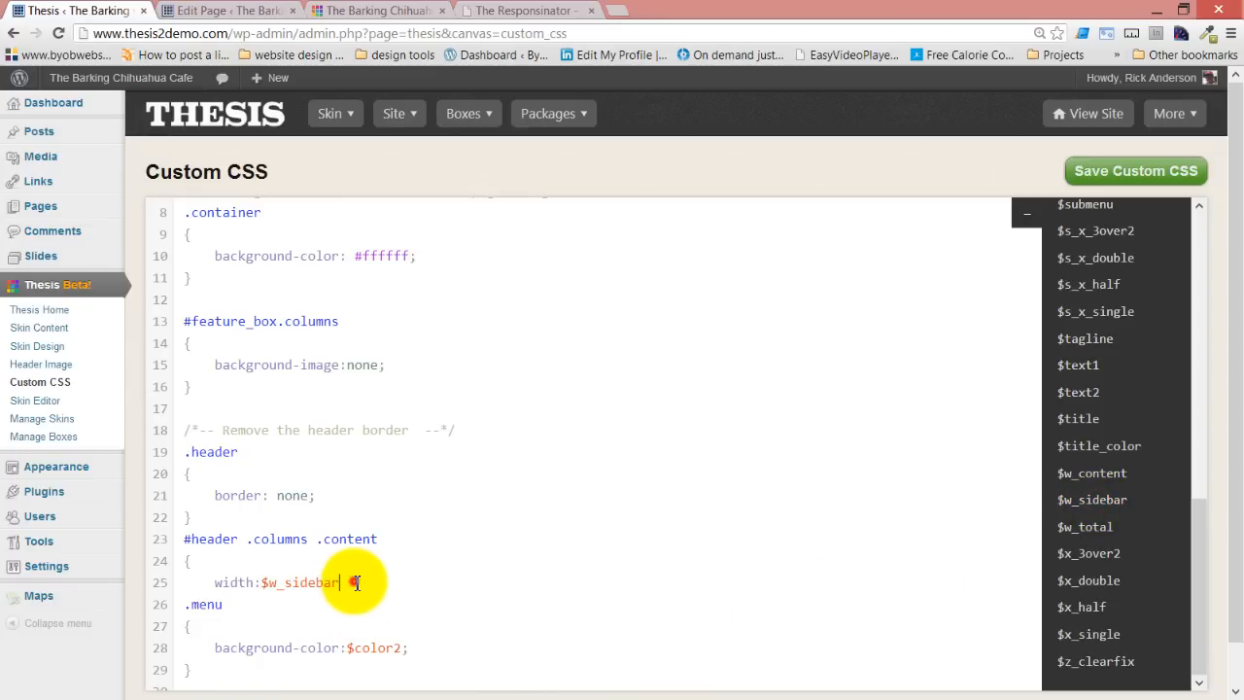
pyautogui.press('Return')
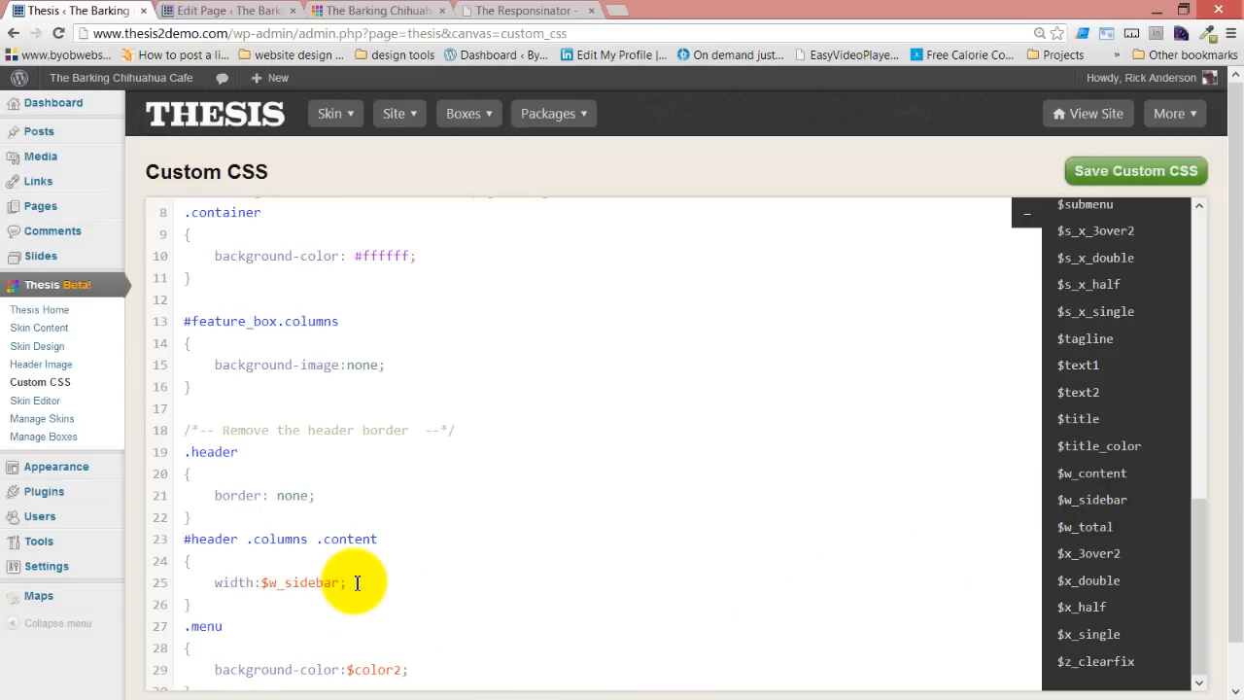
# Add a "#header .columns .sidebar" rule above the .menu rule with its width set to the $w_content variable
pyautogui.press('Return')
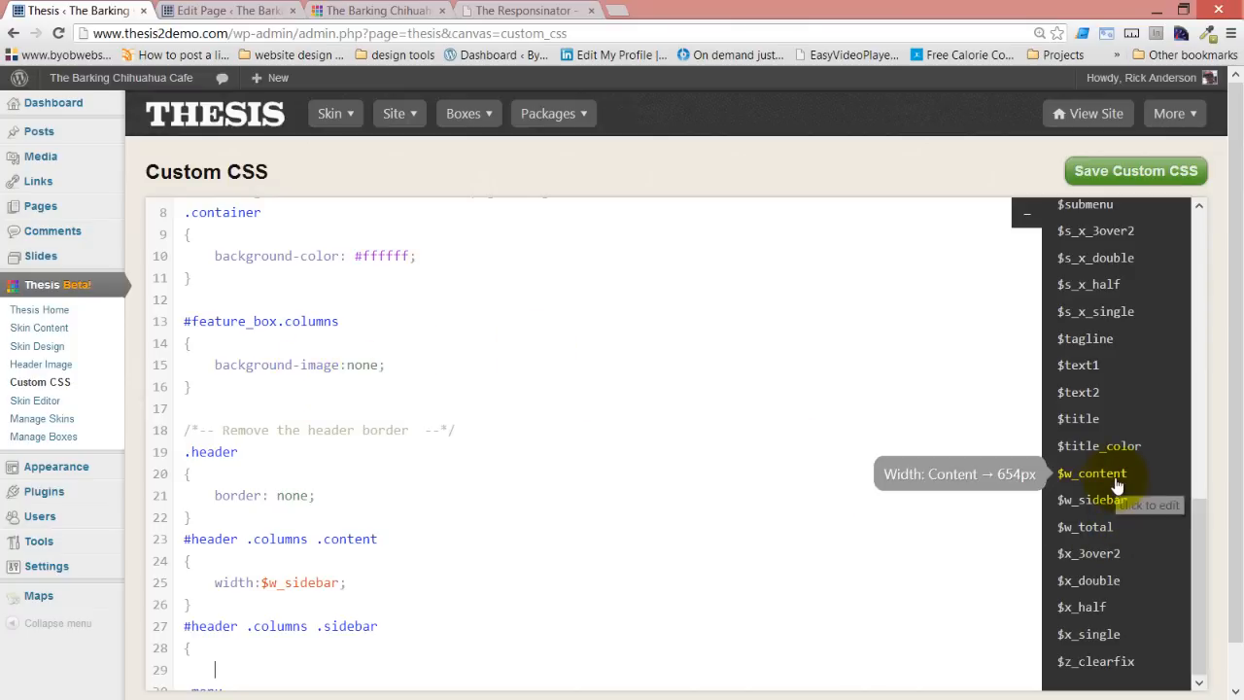
pyautogui.click(545, 673)
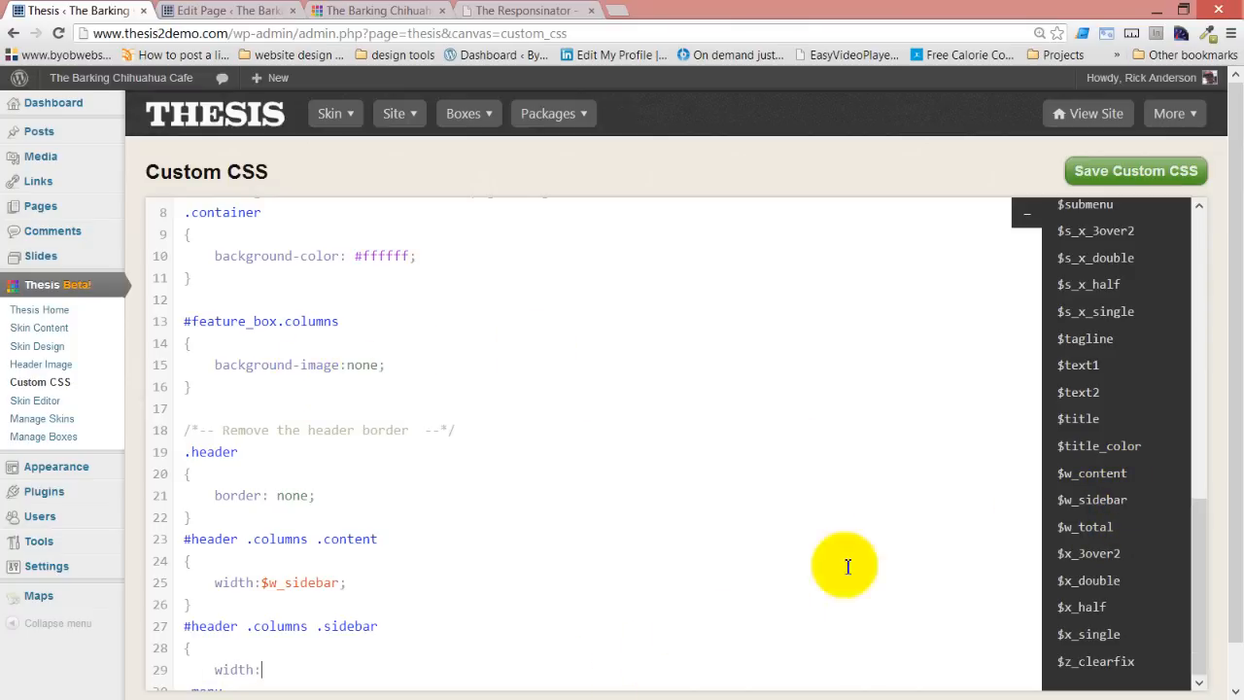
pyautogui.click(1092, 474)
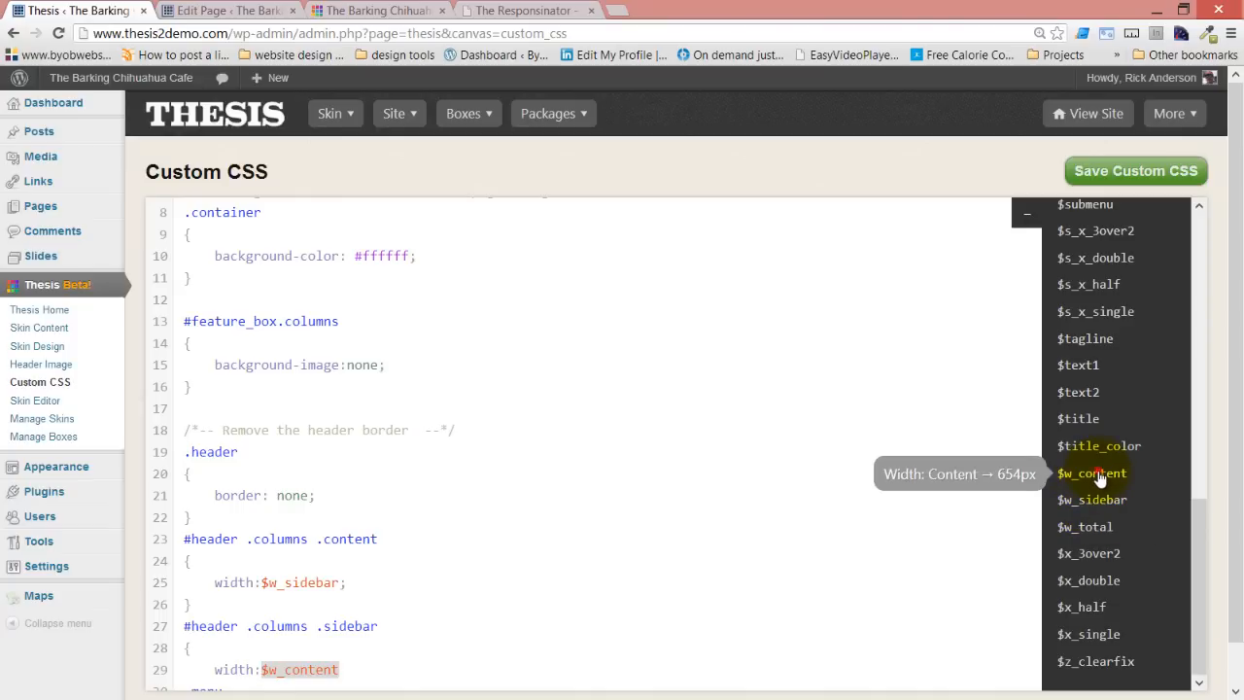
pyautogui.click(366, 677)
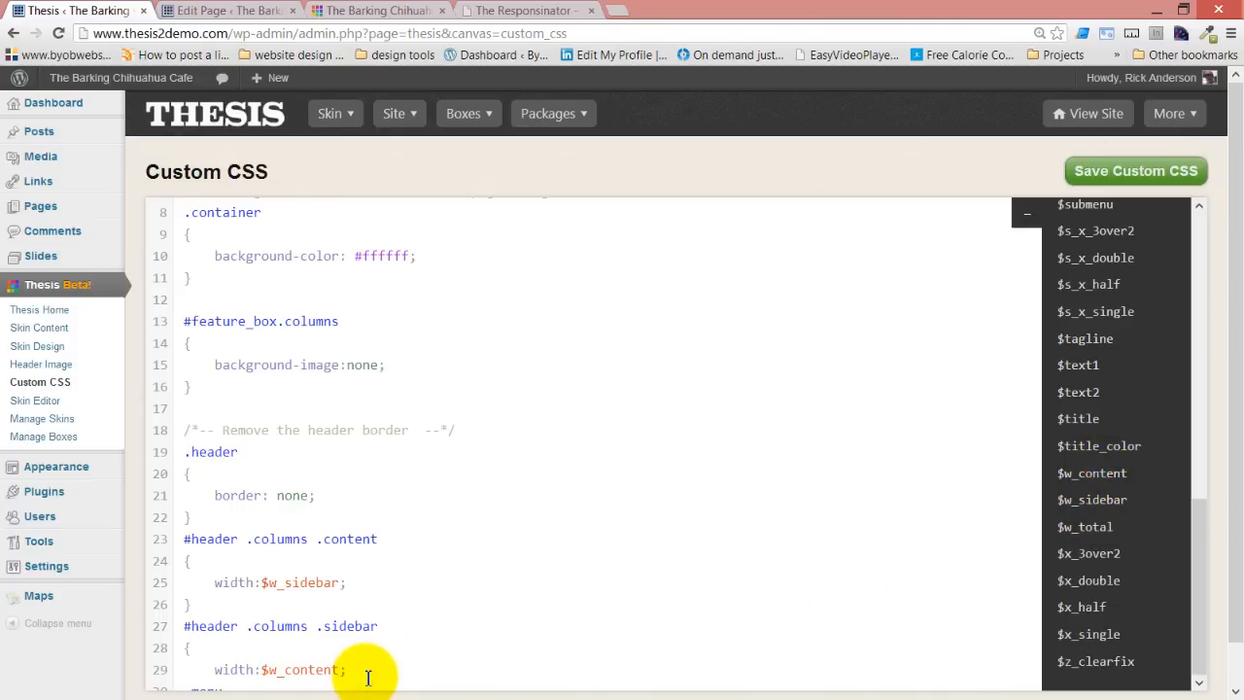
pyautogui.press('Return')
pyautogui.write('}')
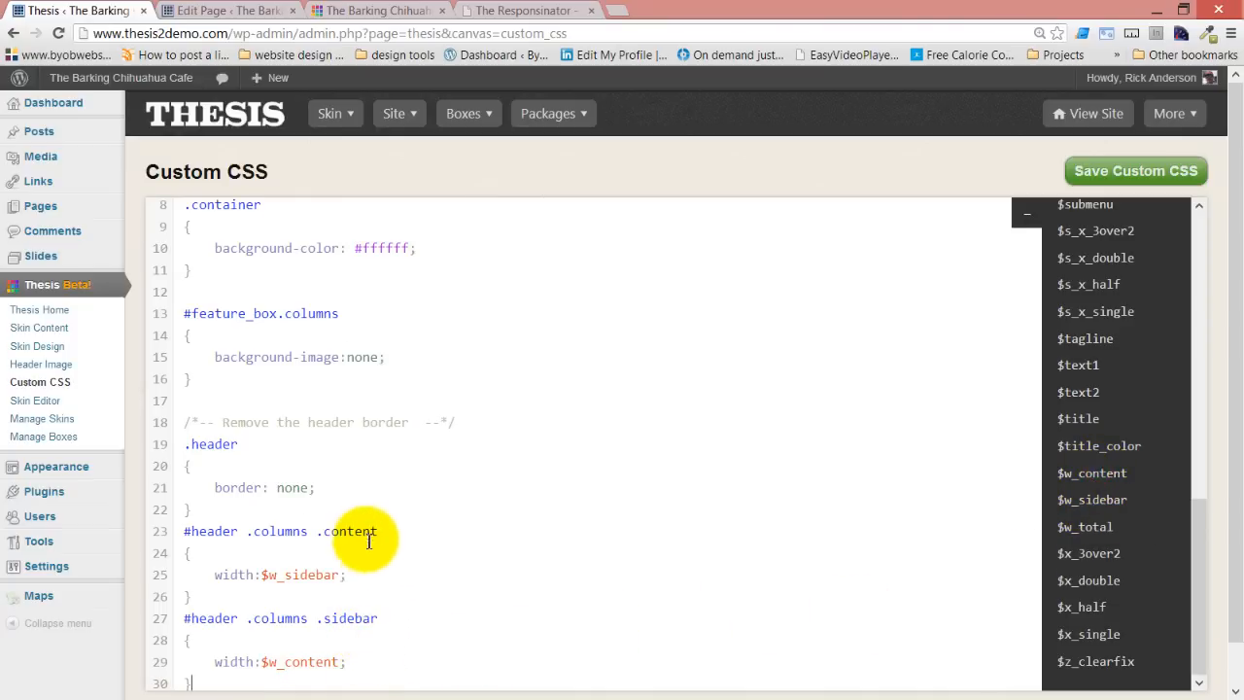
# Save the custom CSS and reload the live News page to check the header column widths
pyautogui.scroll(-3, 361, 541)
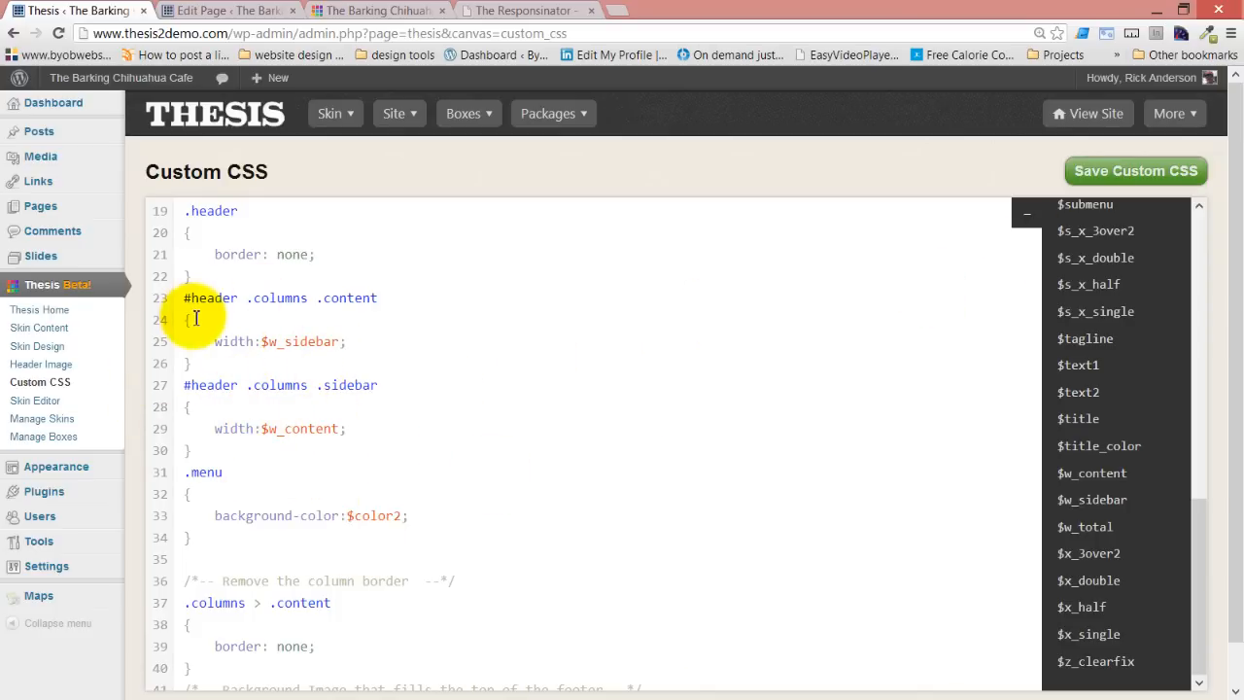
pyautogui.click(1116, 183)
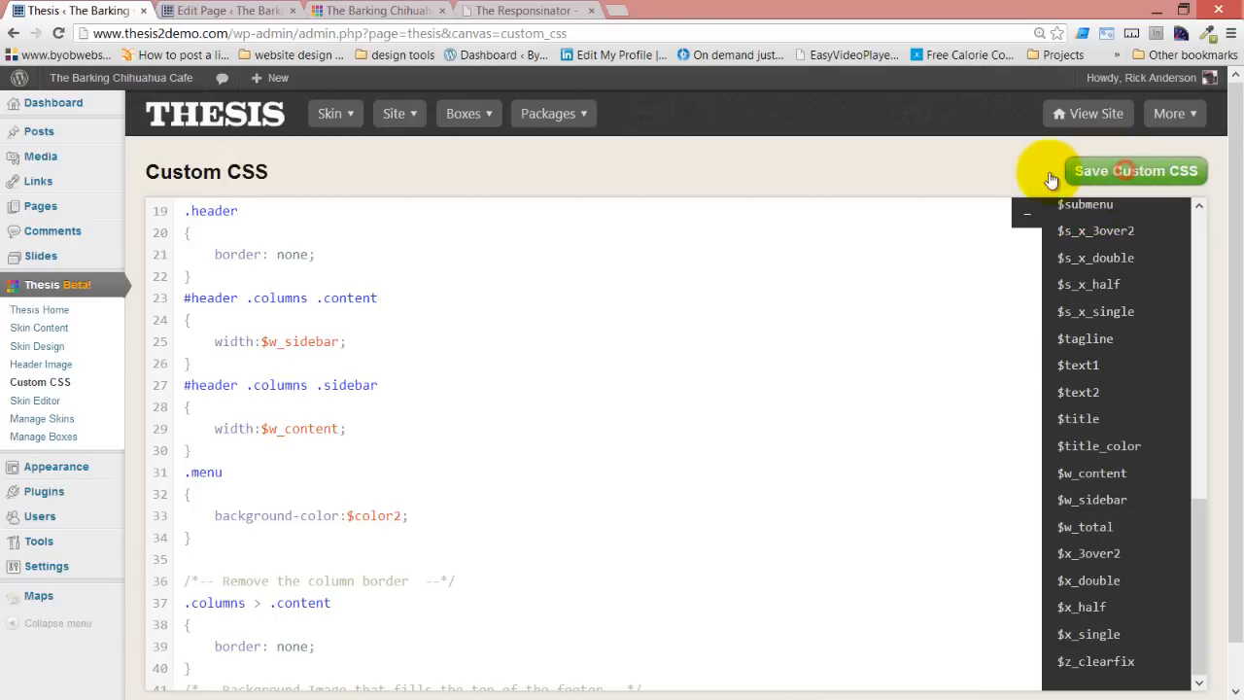
pyautogui.click(209, 10)
pyautogui.click(355, 9)
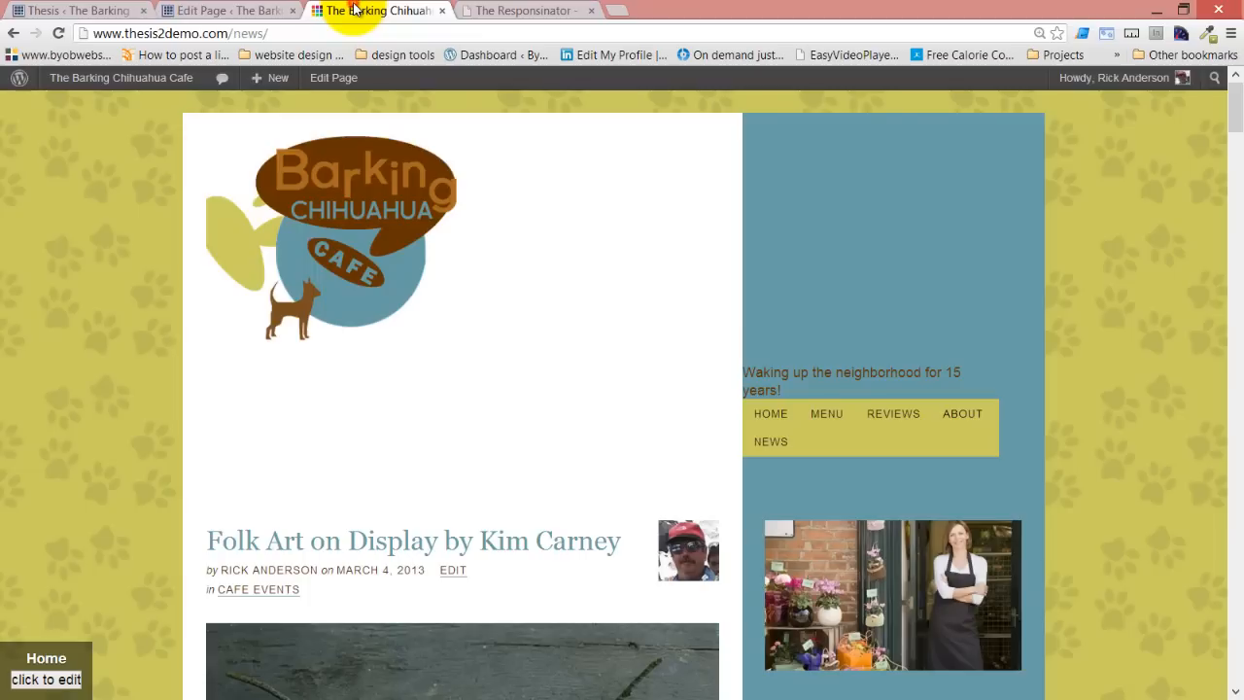
pyautogui.click(58, 33)
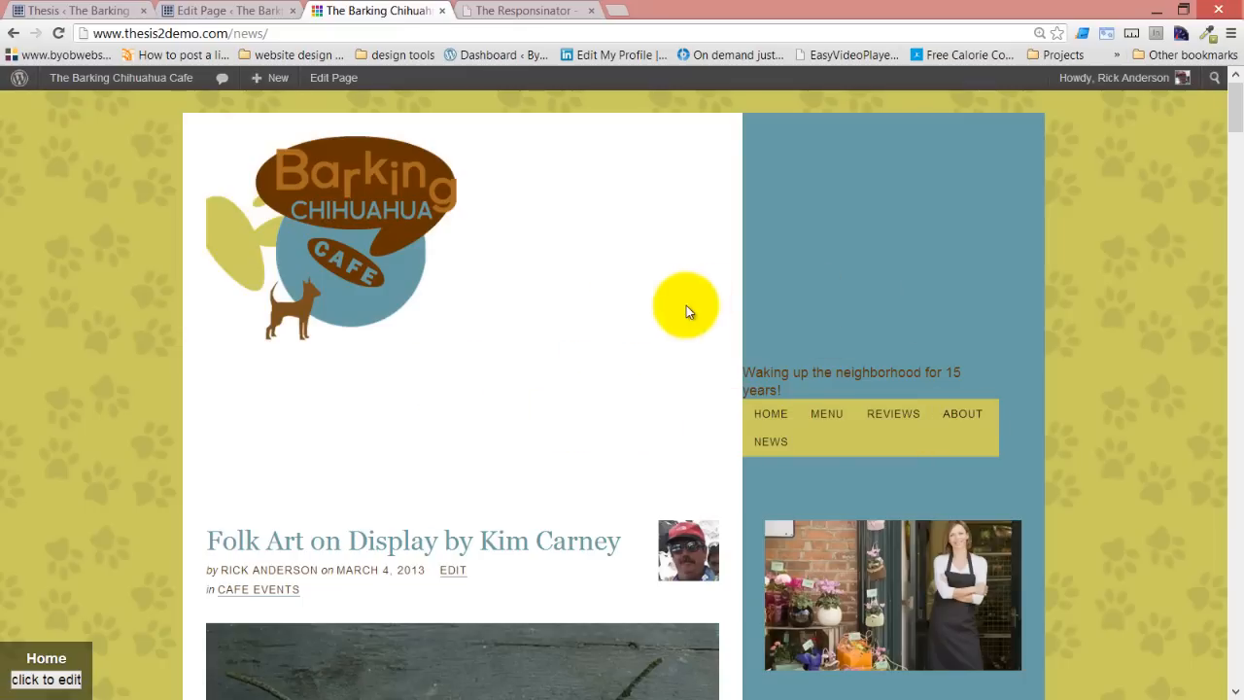
# Return to the Custom CSS and add "padding:0;" below the border declaration in the .header rule
pyautogui.click(265, 14)
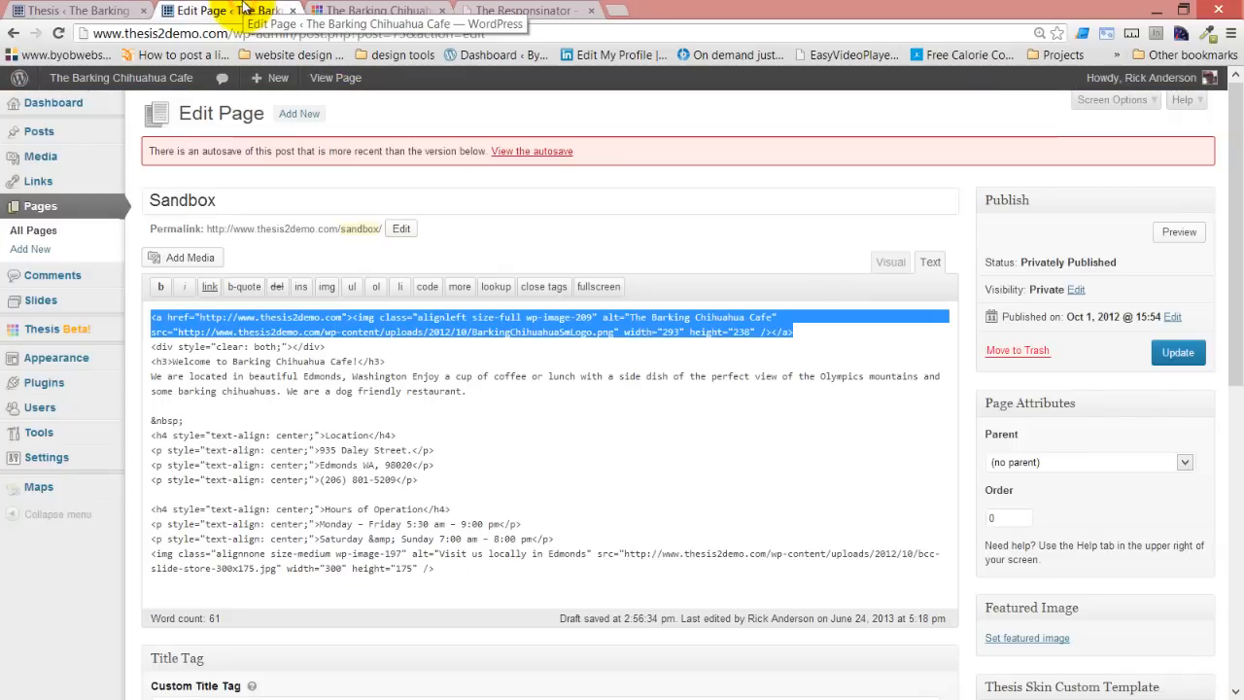
pyautogui.click(105, 14)
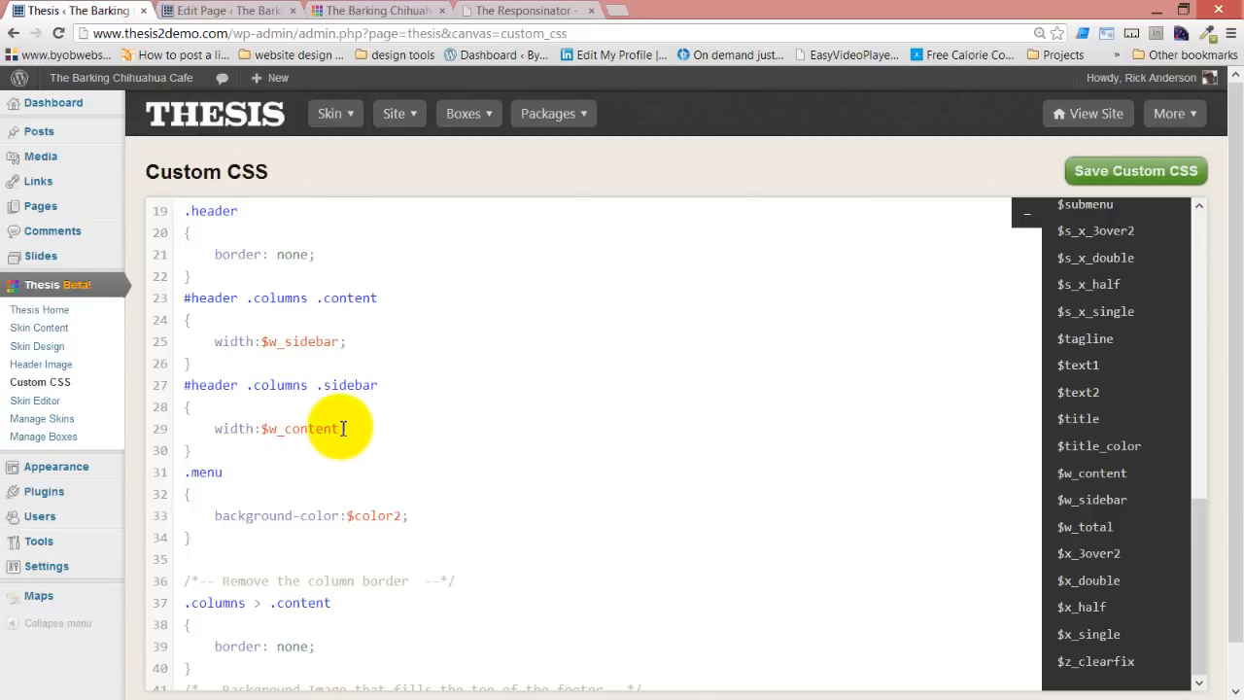
pyautogui.click(316, 255)
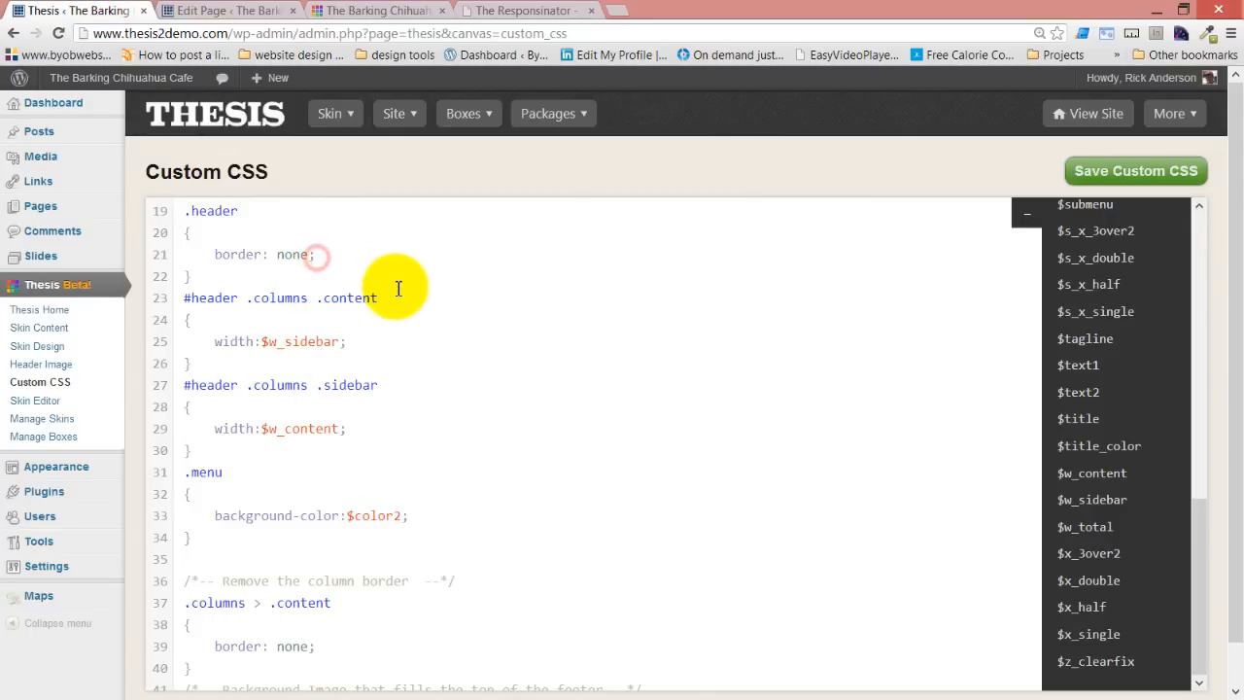
pyautogui.press('Return')
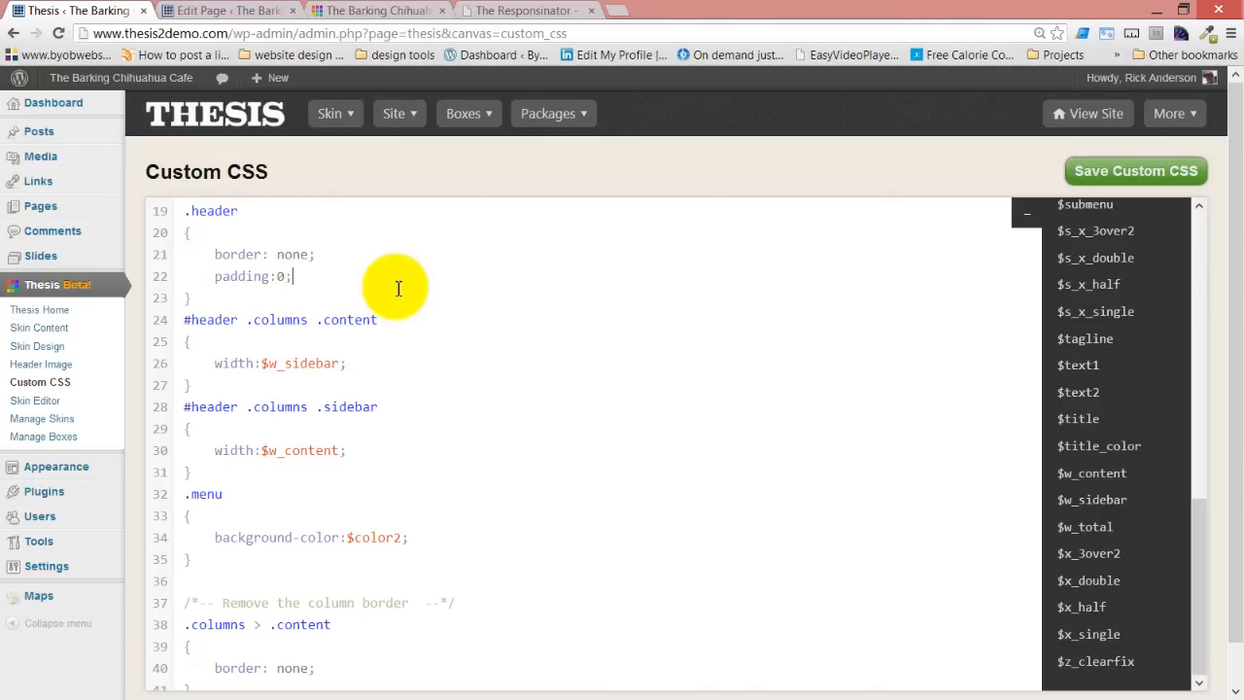
# Save the custom CSS and reload the live News page to check the header padding
pyautogui.click(1133, 171)
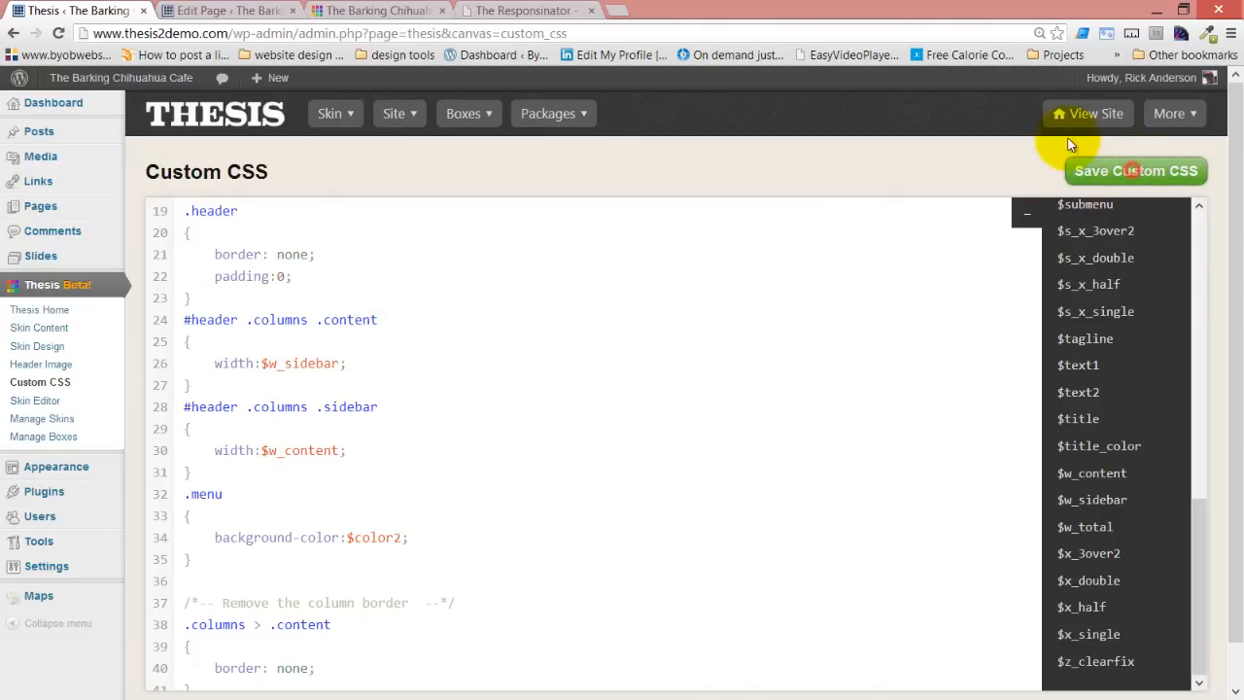
pyautogui.click(330, 11)
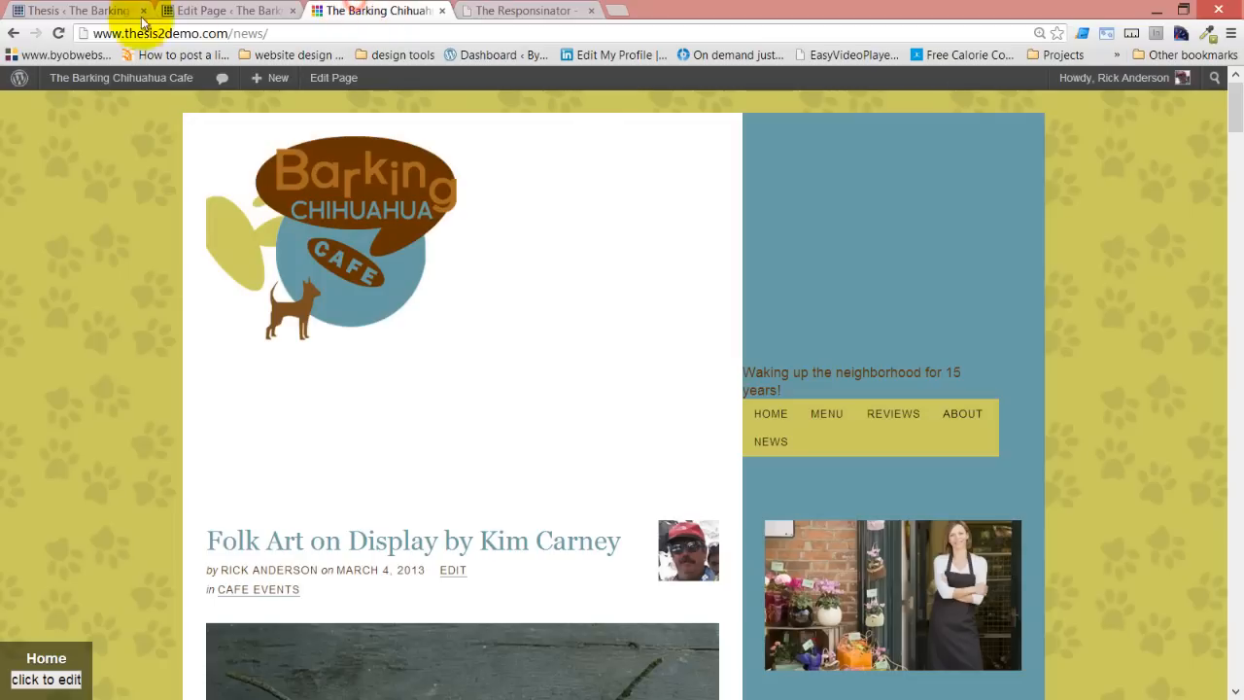
pyautogui.click(59, 33)
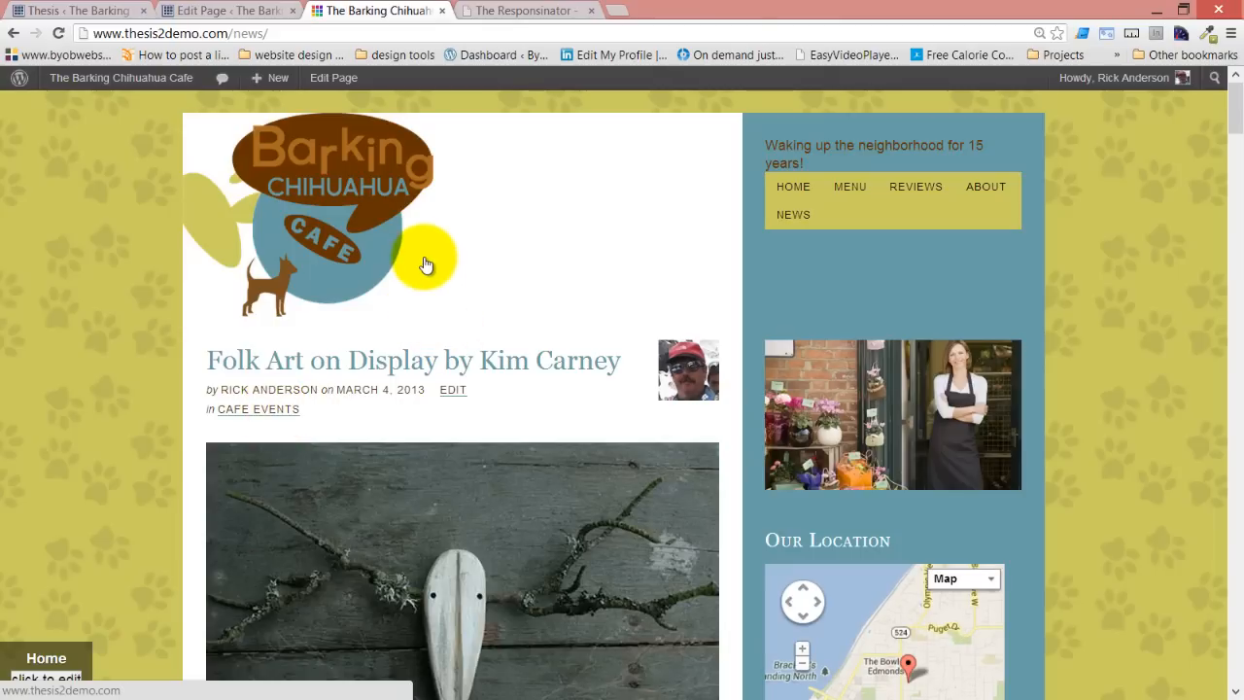
# Inspect the header's content area on the live News page to examine its element structure and matching CSS rules
pyautogui.click(233, 7)
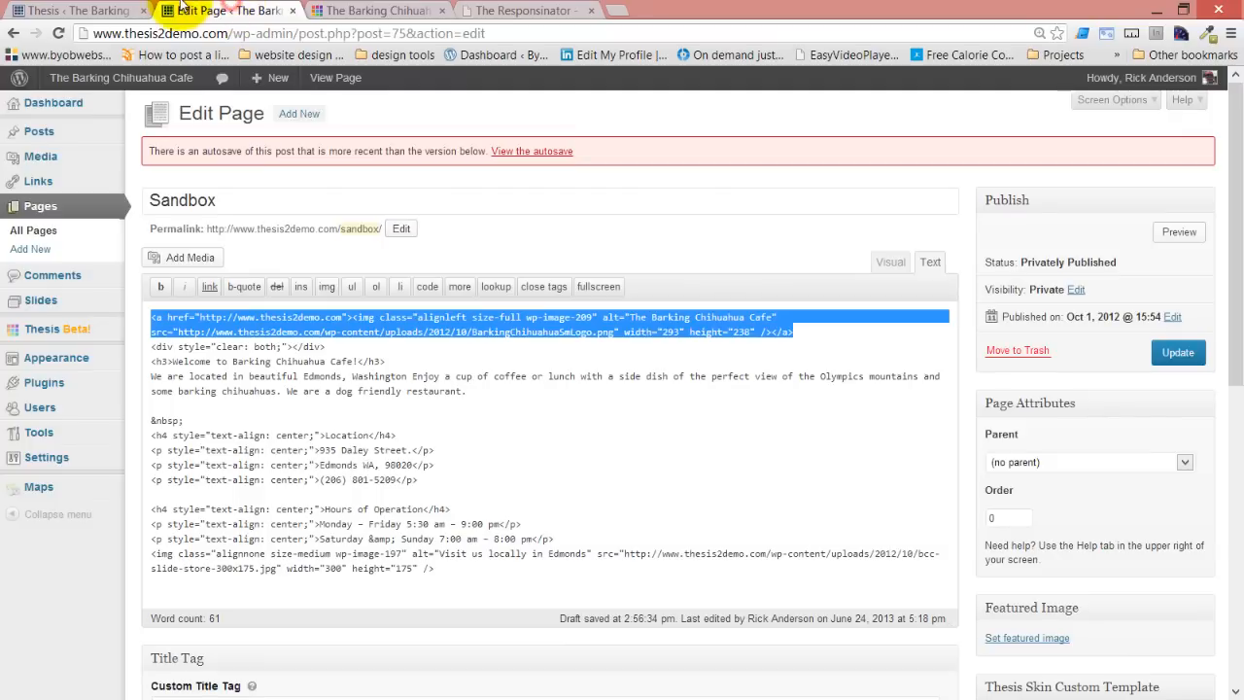
pyautogui.click(97, 8)
pyautogui.click(202, 8)
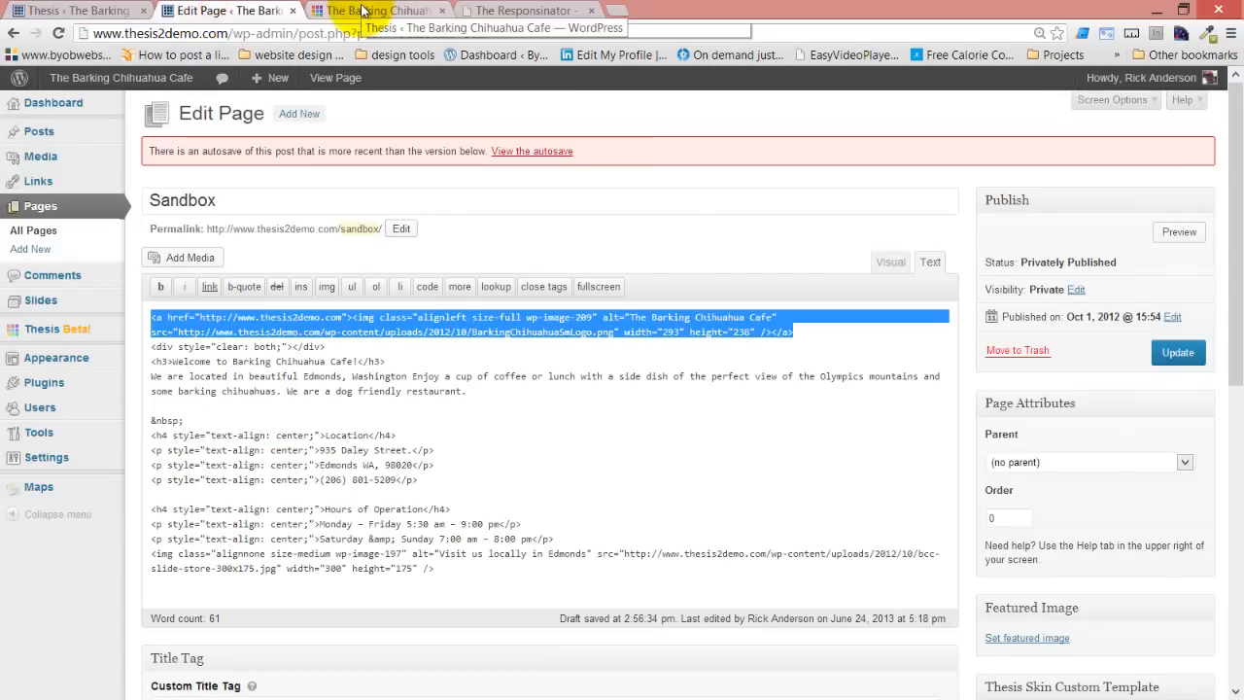
pyautogui.click(362, 11)
pyautogui.rightClick(462, 207)
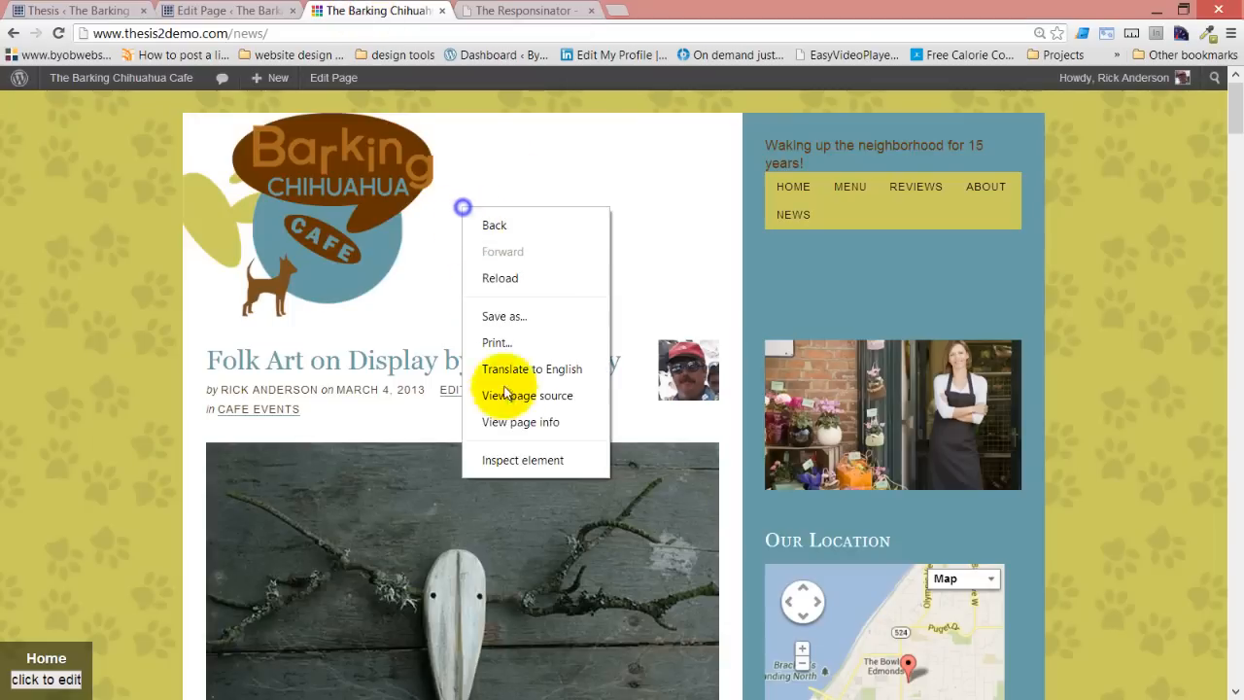
pyautogui.click(513, 458)
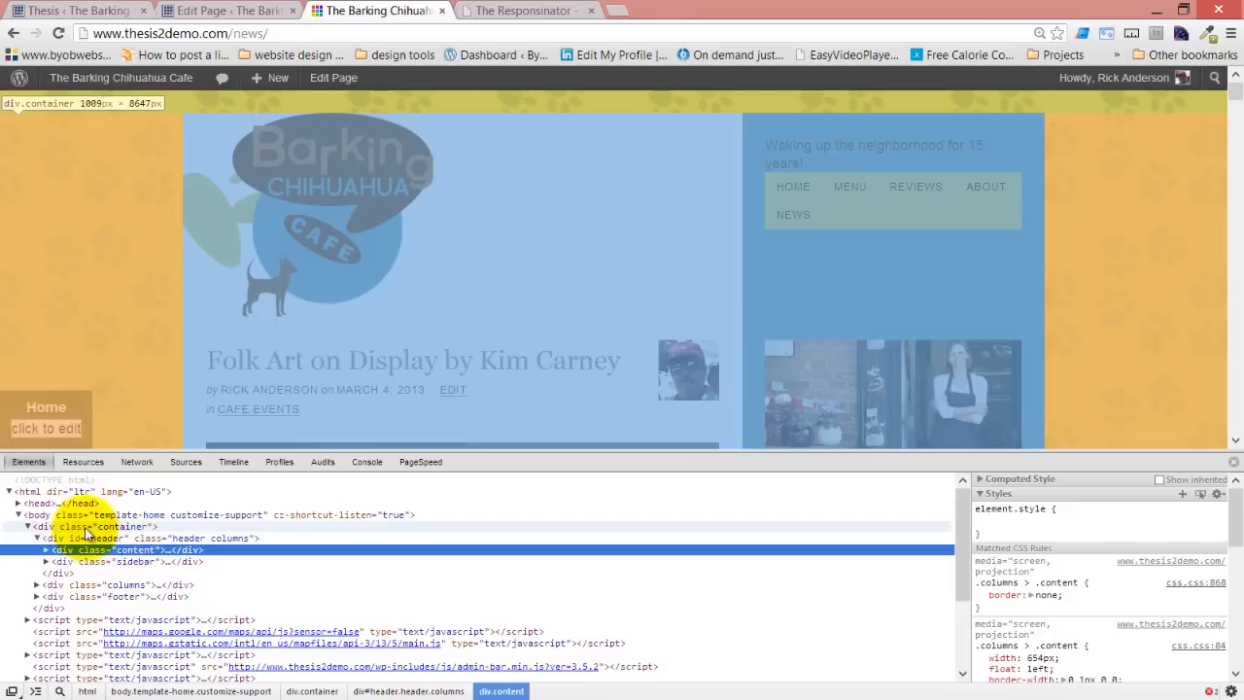
# In the Custom CSS, remove the space between #header and .columns in both the .content and .sidebar rule selectors
pyautogui.click(219, 11)
pyautogui.click(111, 11)
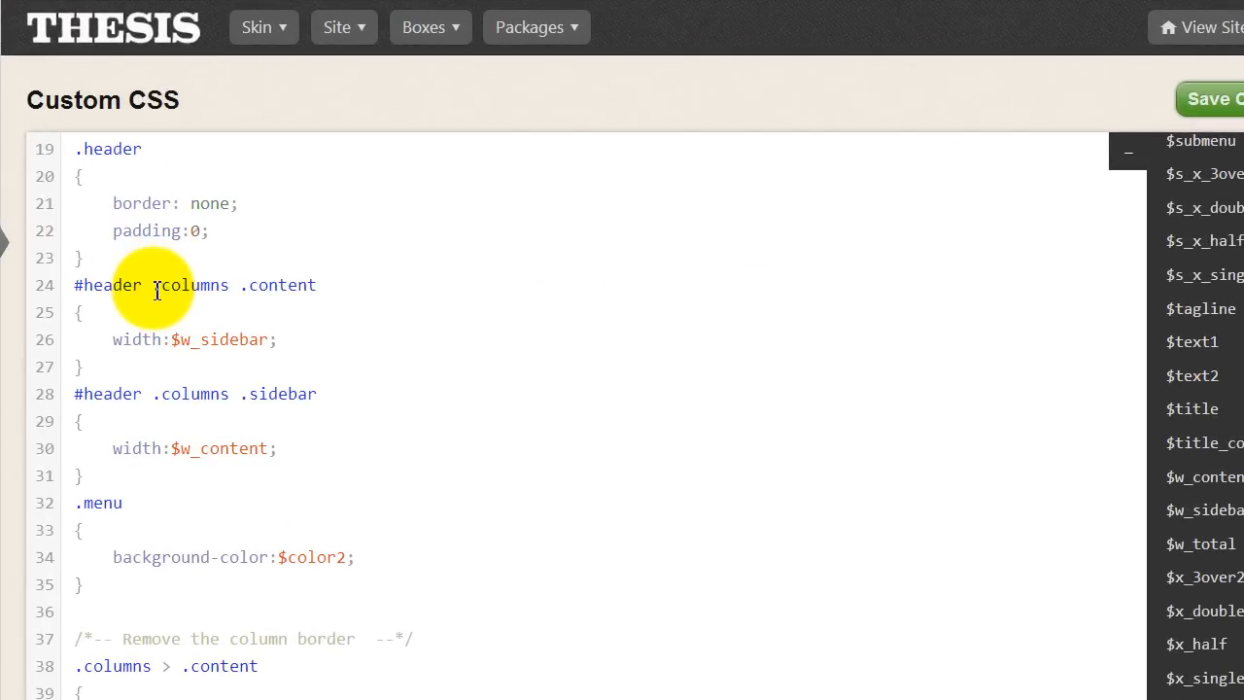
pyautogui.click(156, 291)
pyautogui.press('BackSpace')
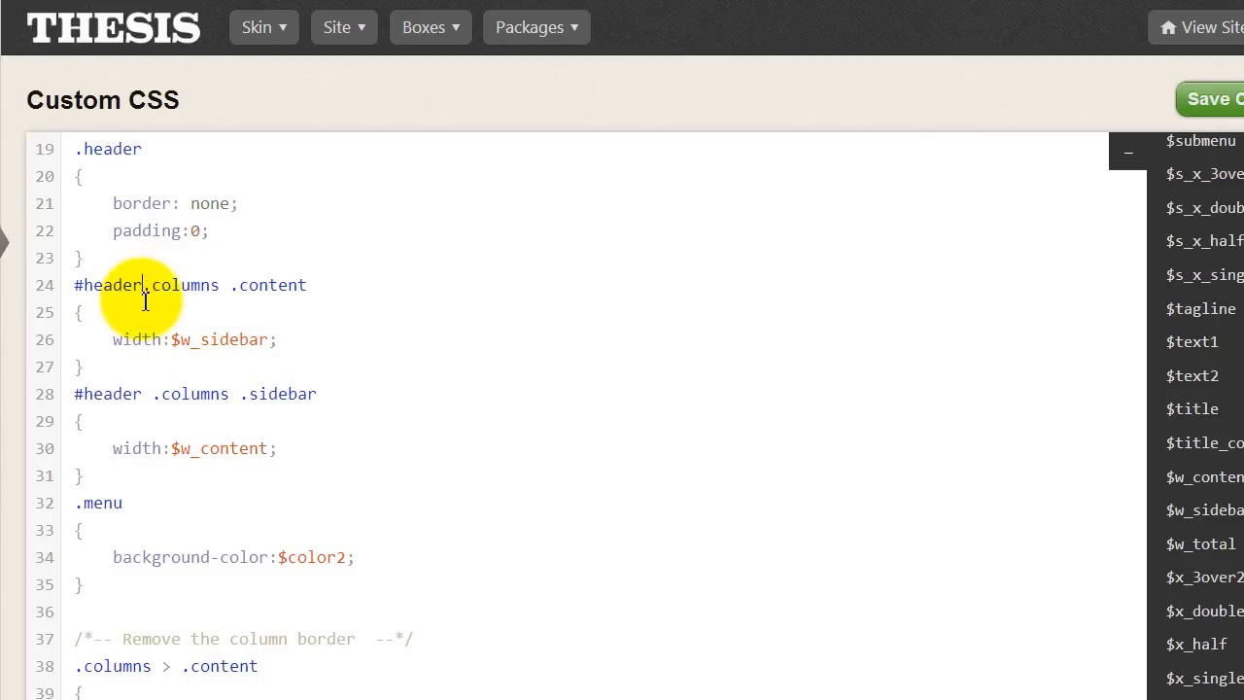
pyautogui.click(156, 401)
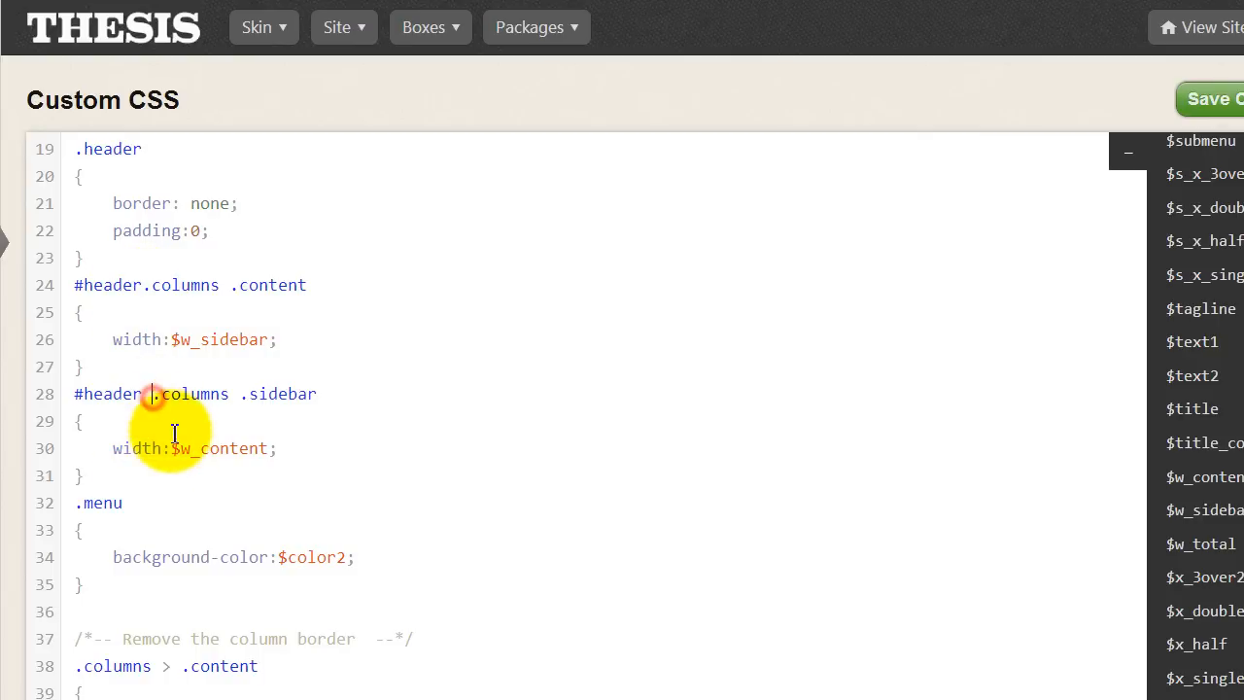
pyautogui.press('BackSpace')
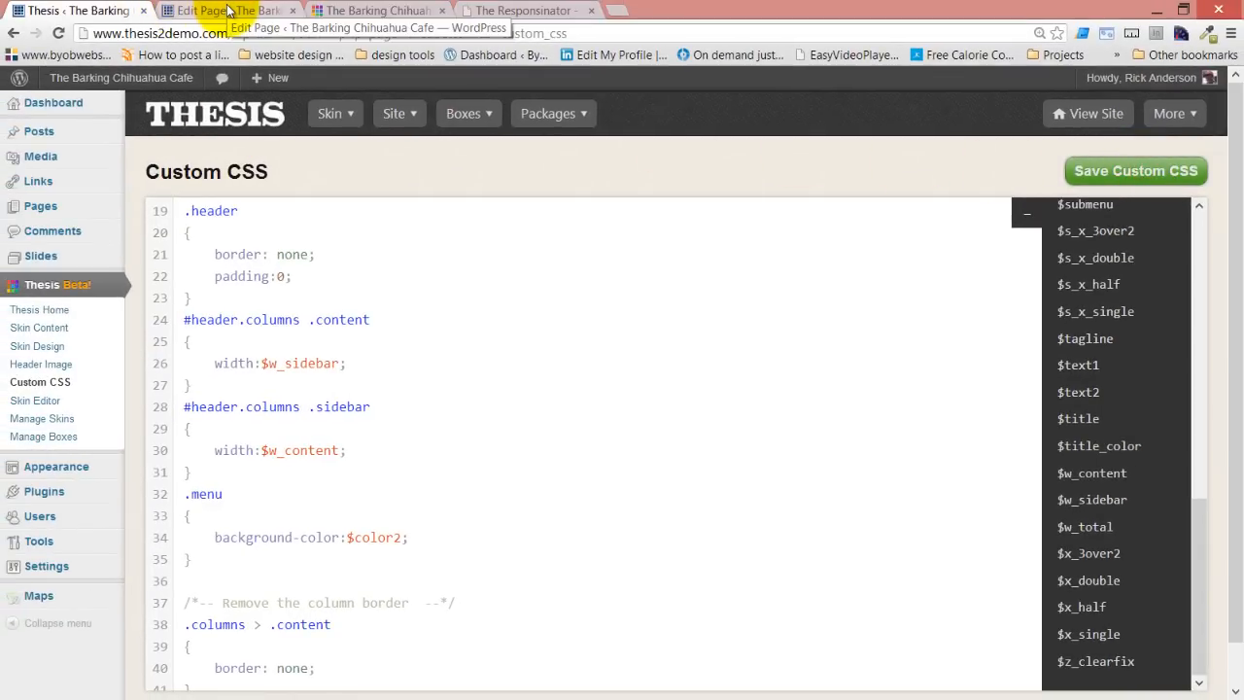
# Save the custom CSS and reload the live News page to examine the header's column widths and background
pyautogui.click(350, 11)
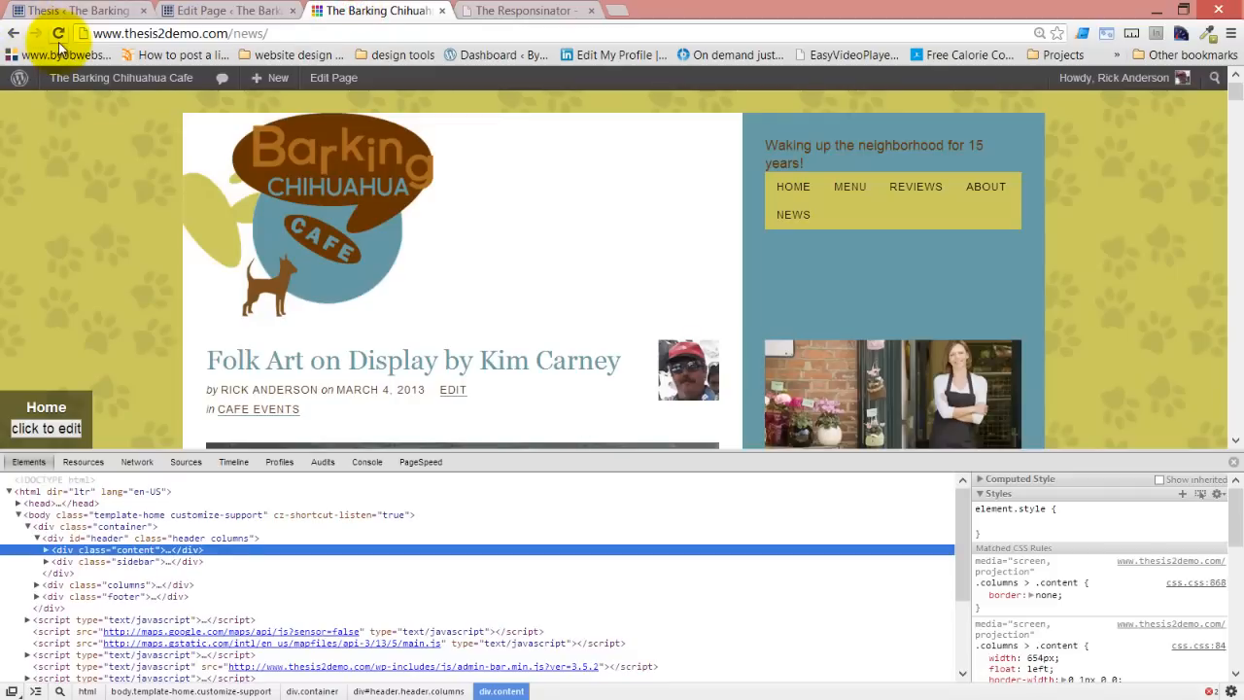
pyautogui.click(59, 33)
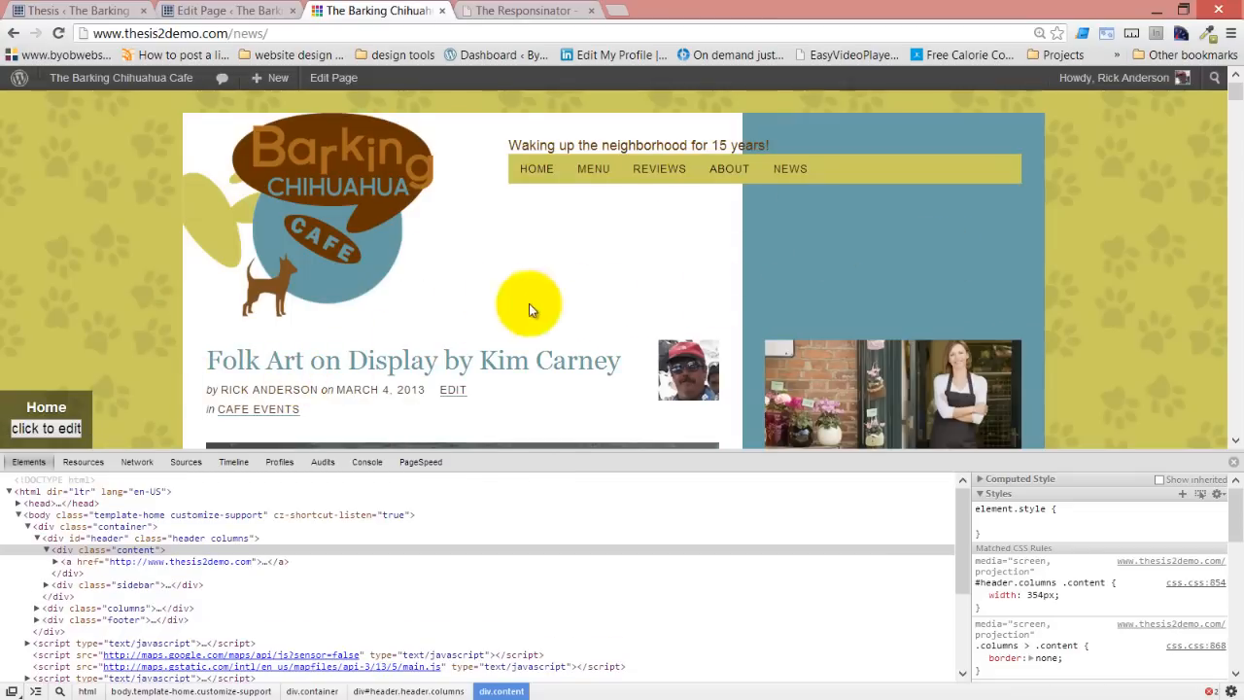
pyautogui.scroll(-3, 555, 292)
pyautogui.scroll(1, 556, 291)
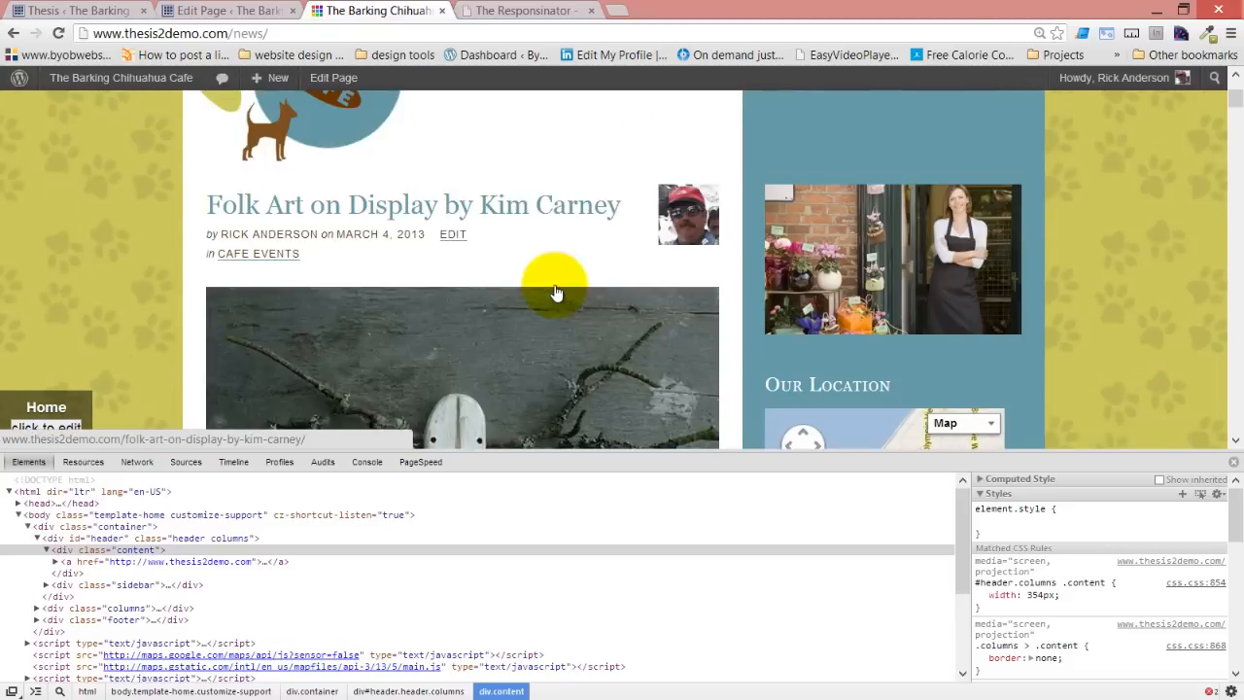
pyautogui.scroll(2, 556, 291)
pyautogui.click(917, 258)
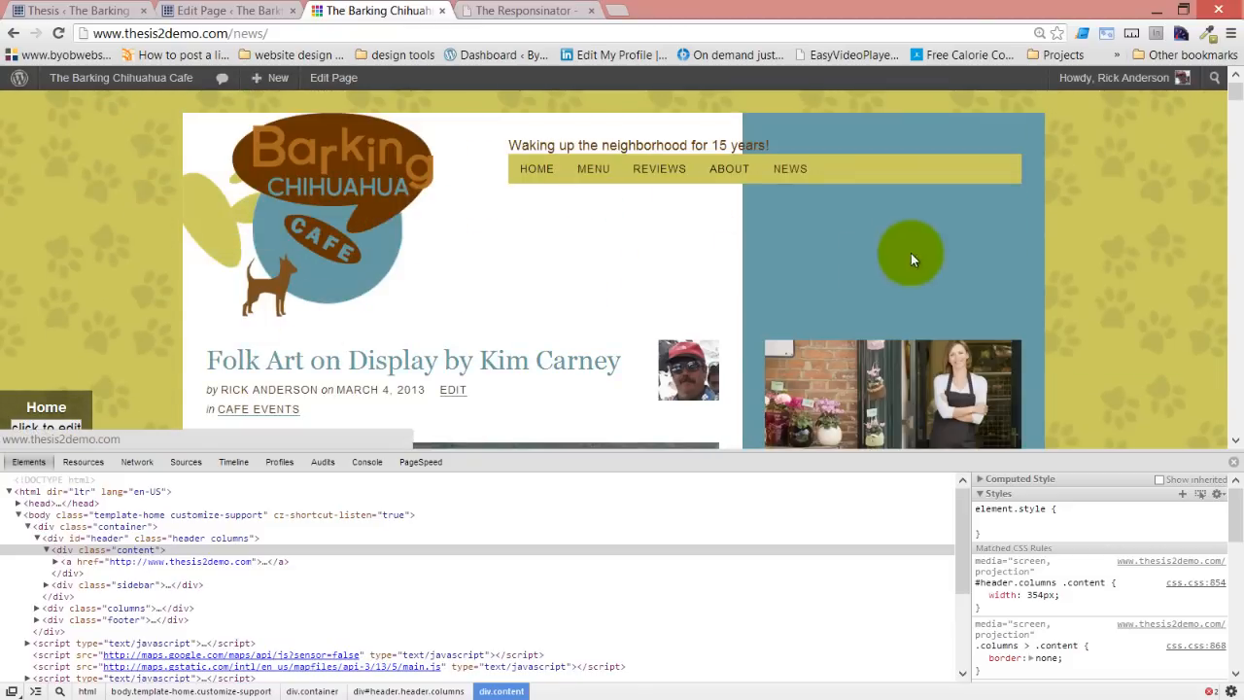
# In the Custom CSS, extend the background-image rule's selector to "#feature_box.columns, #header.columns"
pyautogui.click(197, 9)
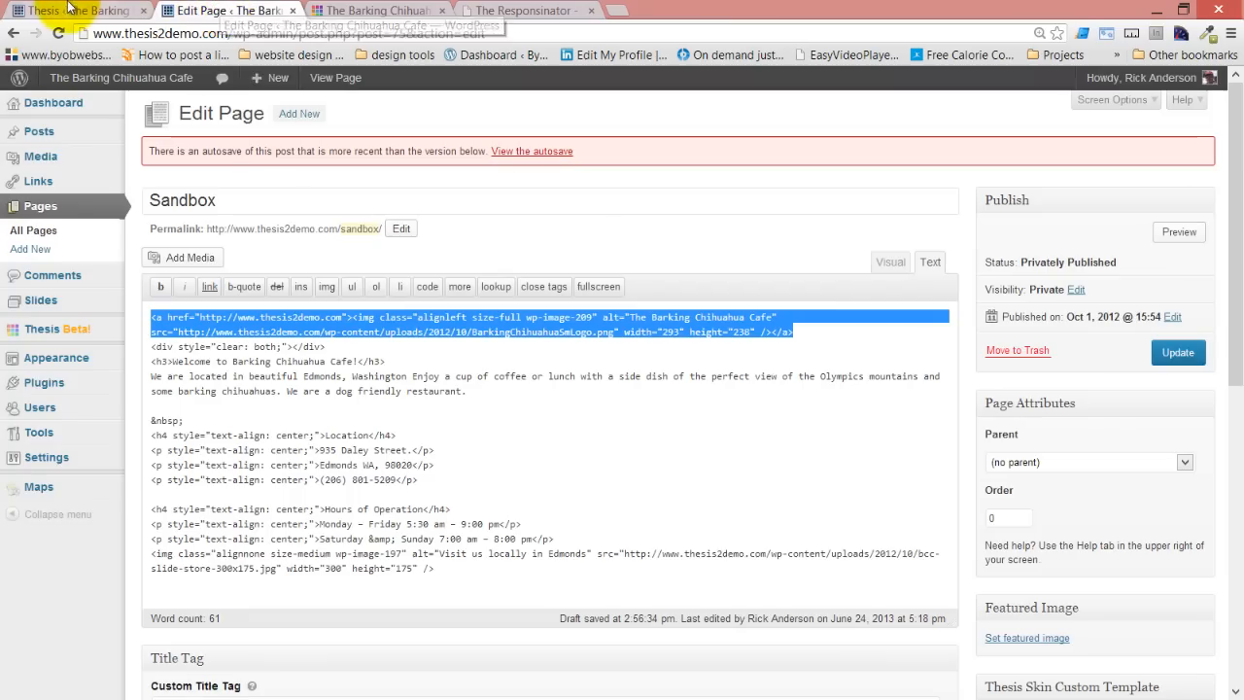
pyautogui.click(68, 8)
pyautogui.scroll(3, 350, 452)
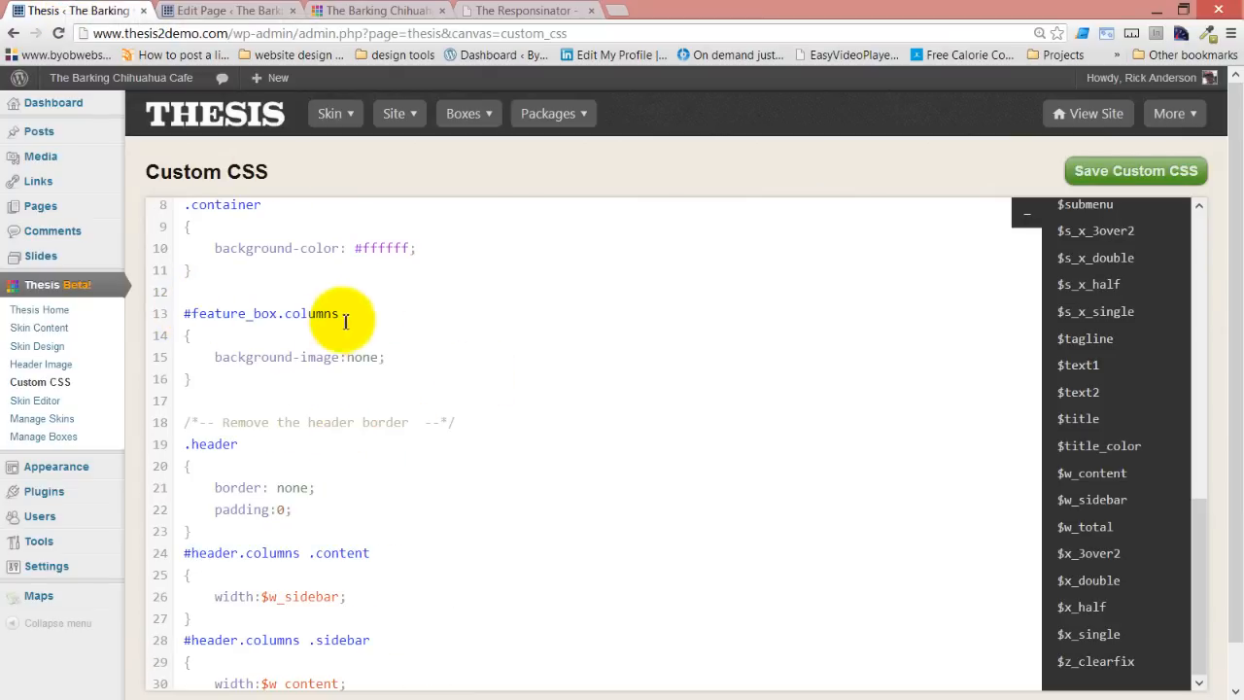
pyautogui.moveTo(183, 556); pyautogui.dragTo(301, 563)
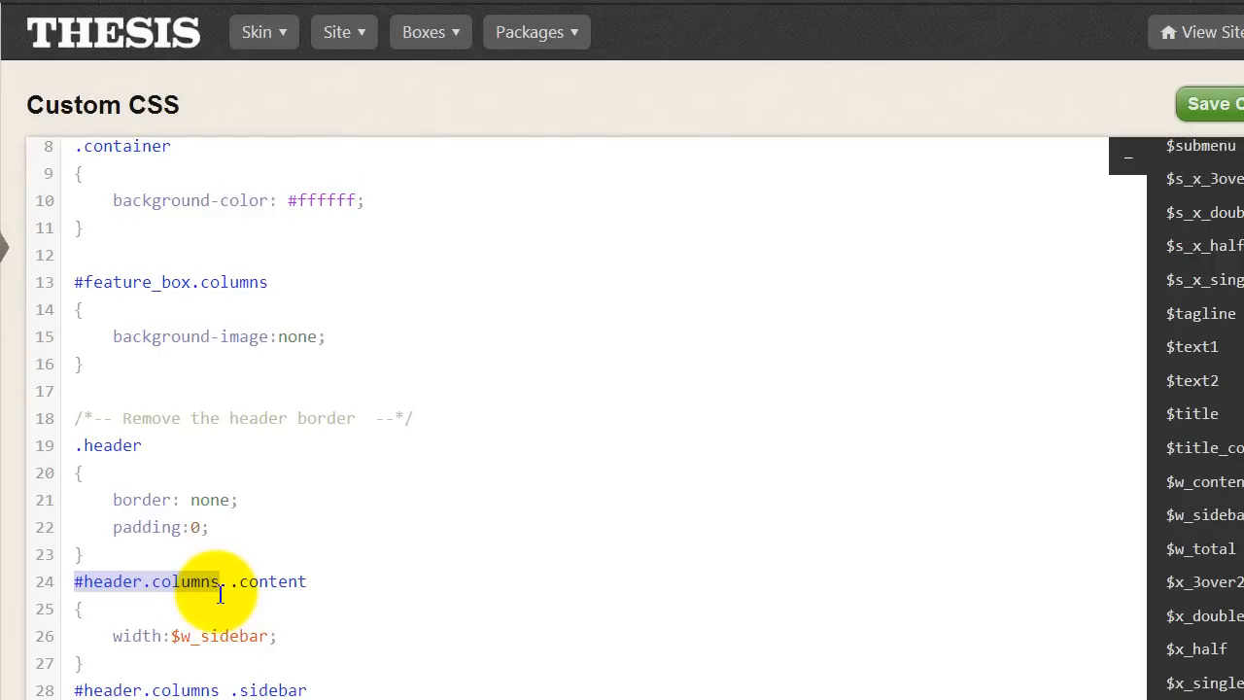
pyautogui.click(268, 281)
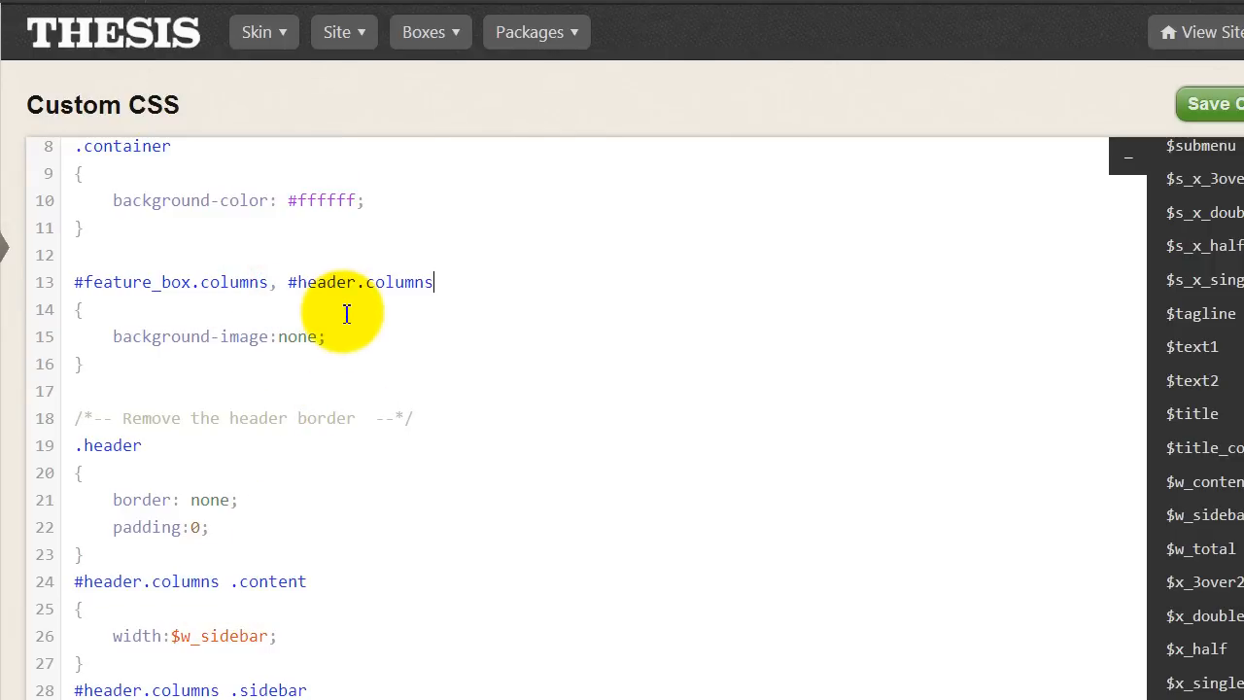
# Save the custom CSS and reload the live News page to check the background behind the header
pyautogui.scroll(-2, 325, 313)
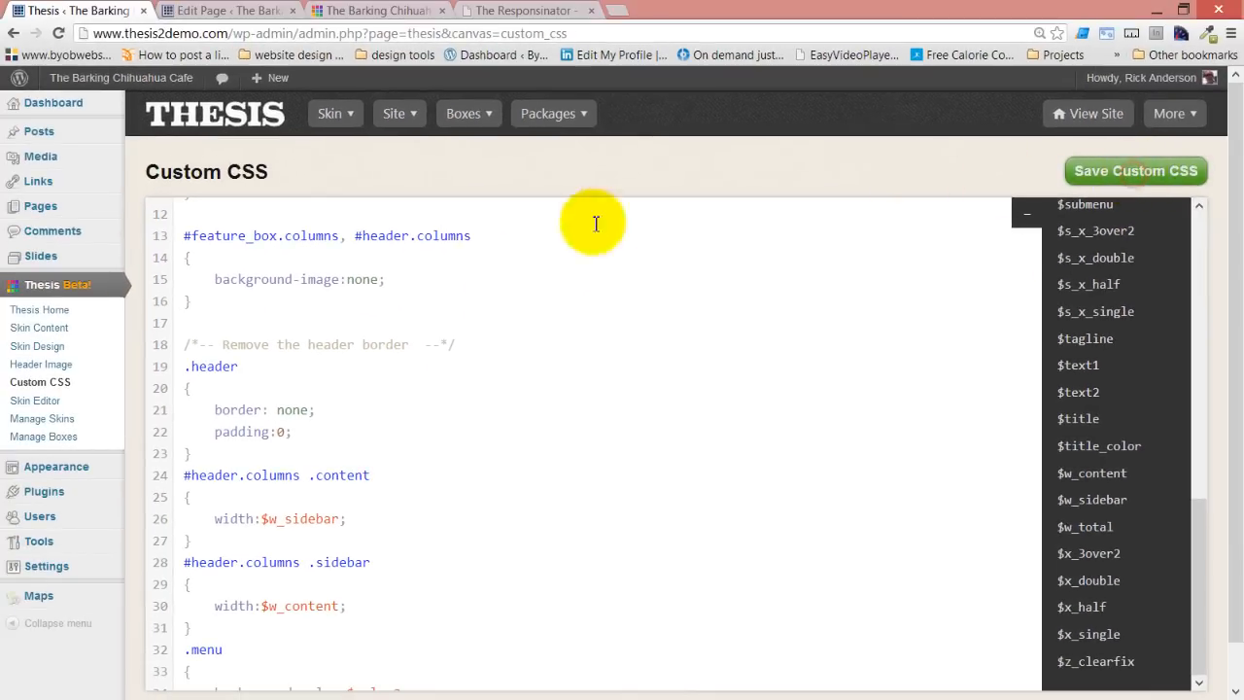
pyautogui.click(386, 9)
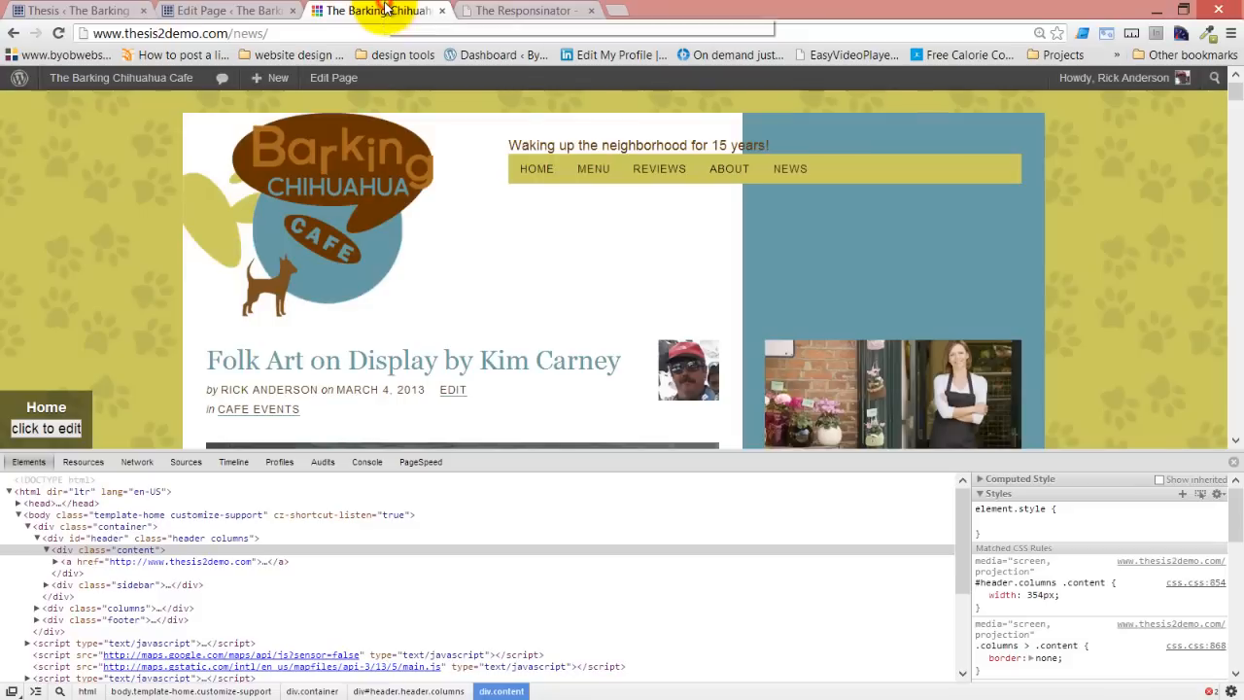
pyautogui.click(59, 33)
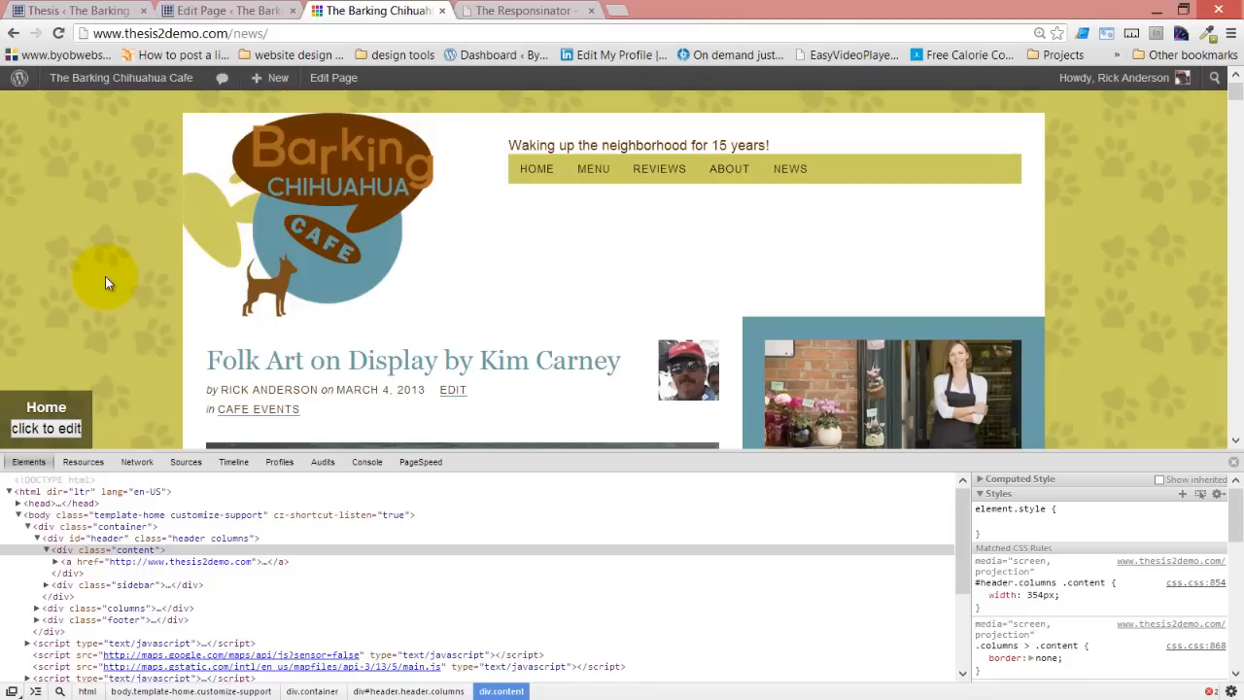
pyautogui.scroll(-2, 106, 277)
pyautogui.scroll(2, 106, 278)
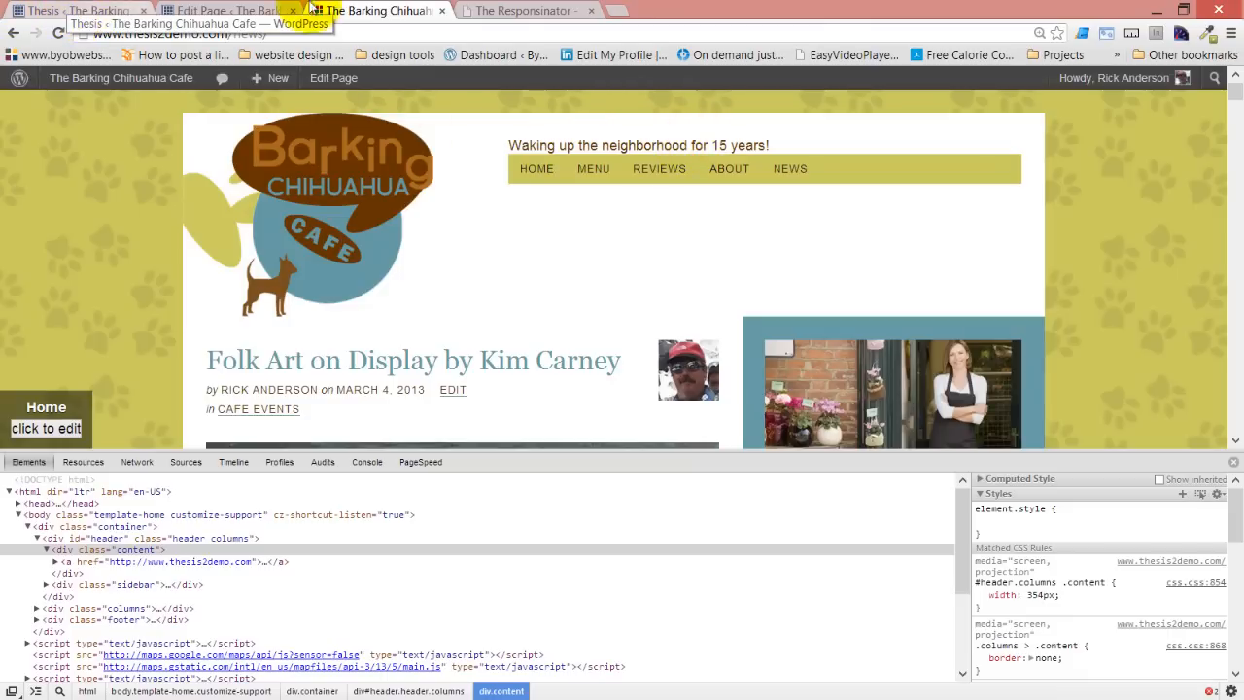
# In the skin's design options, set the Site Tagline font size to 32 px and save the design options
pyautogui.click(209, 10)
pyautogui.click(58, 11)
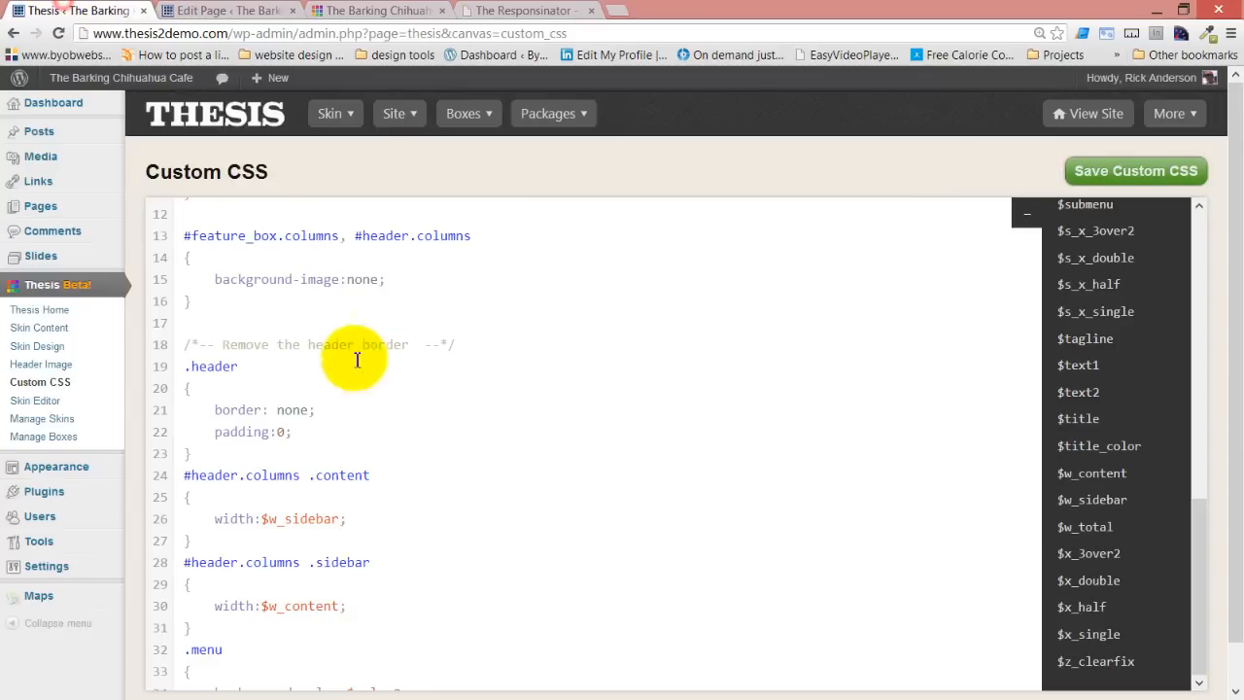
pyautogui.moveTo(333, 115)
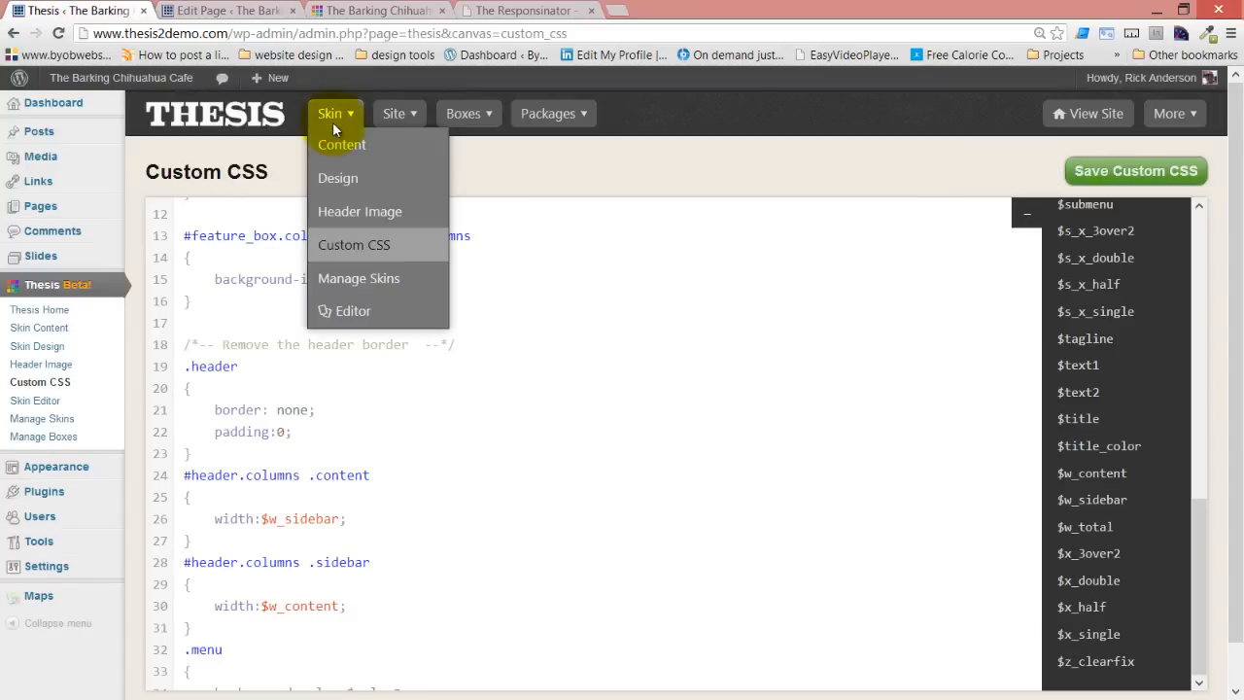
pyautogui.click(338, 185)
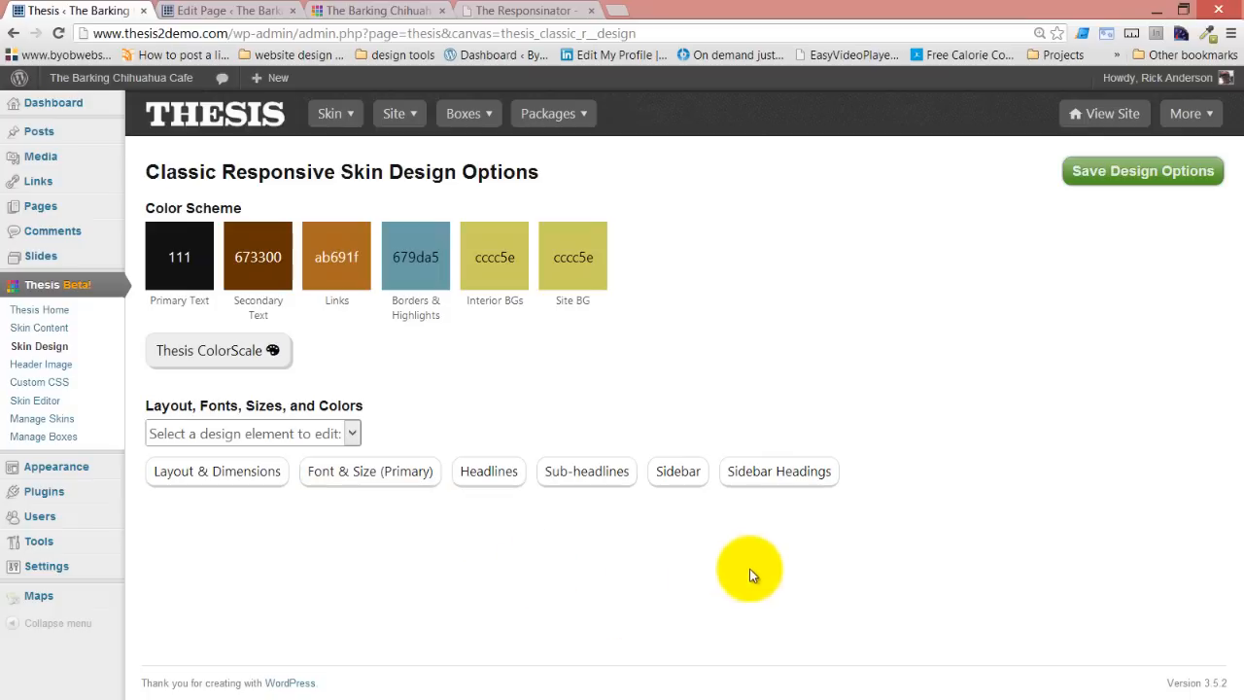
pyautogui.click(354, 434)
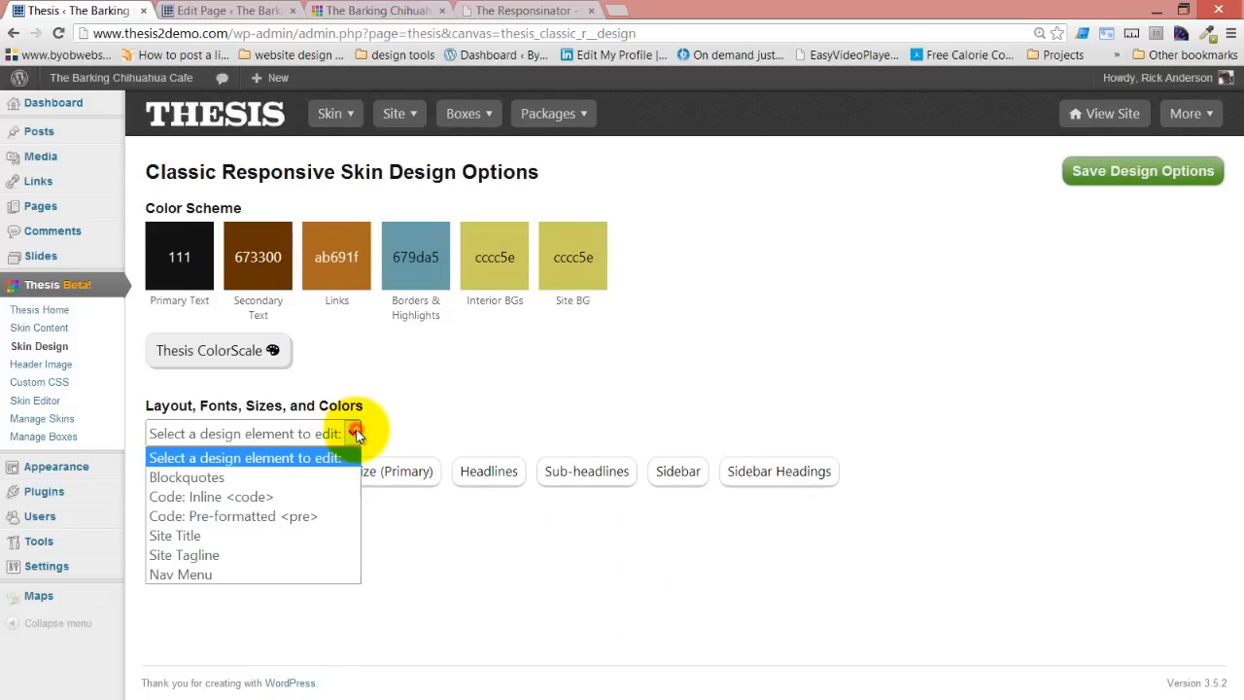
pyautogui.click(214, 555)
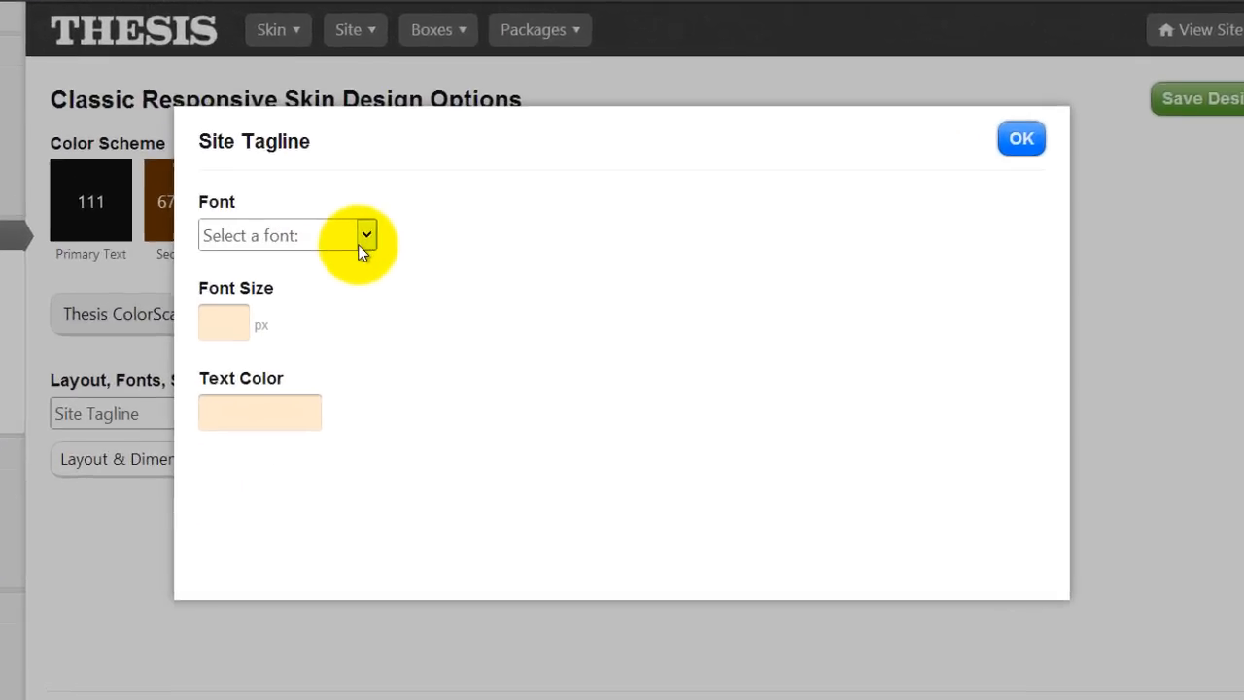
pyautogui.click(222, 323)
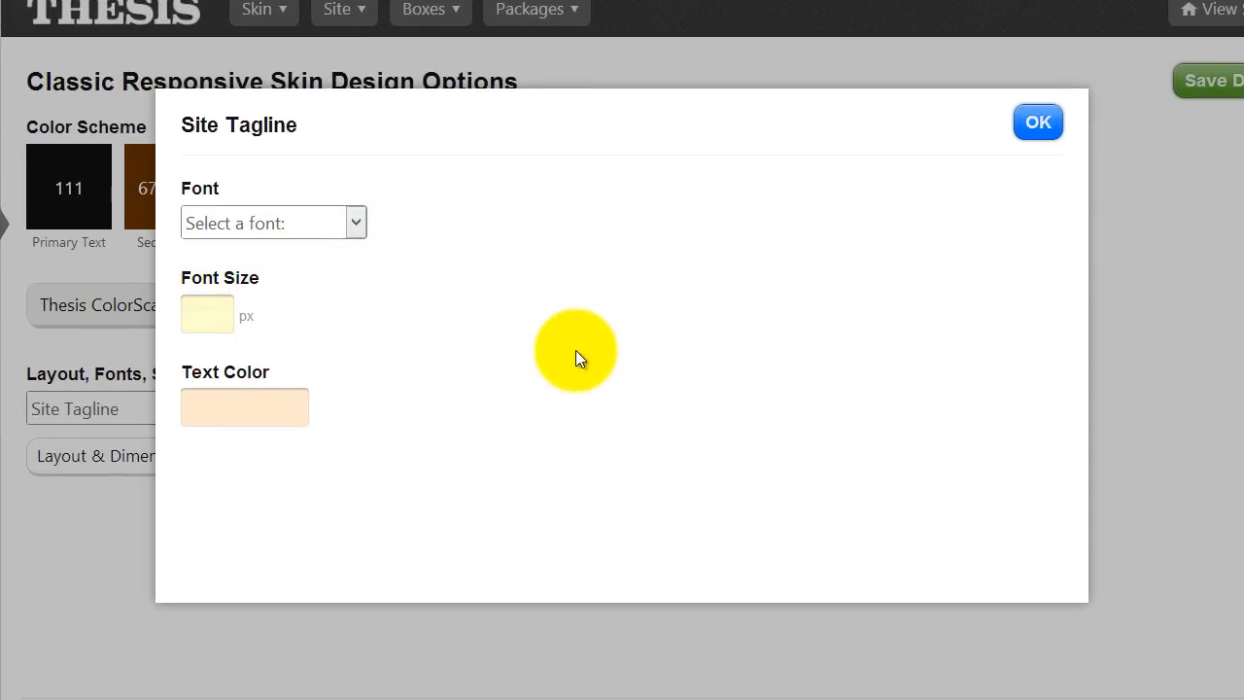
pyautogui.write('32')
pyautogui.click(573, 352)
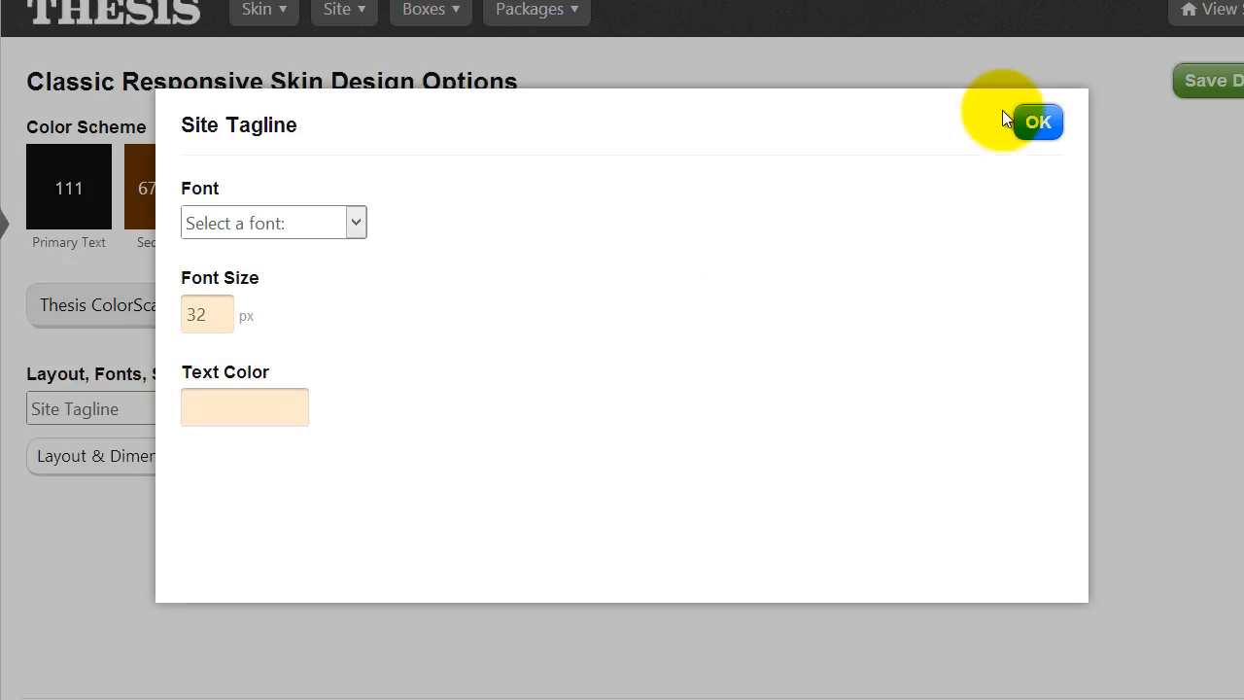
pyautogui.click(1033, 122)
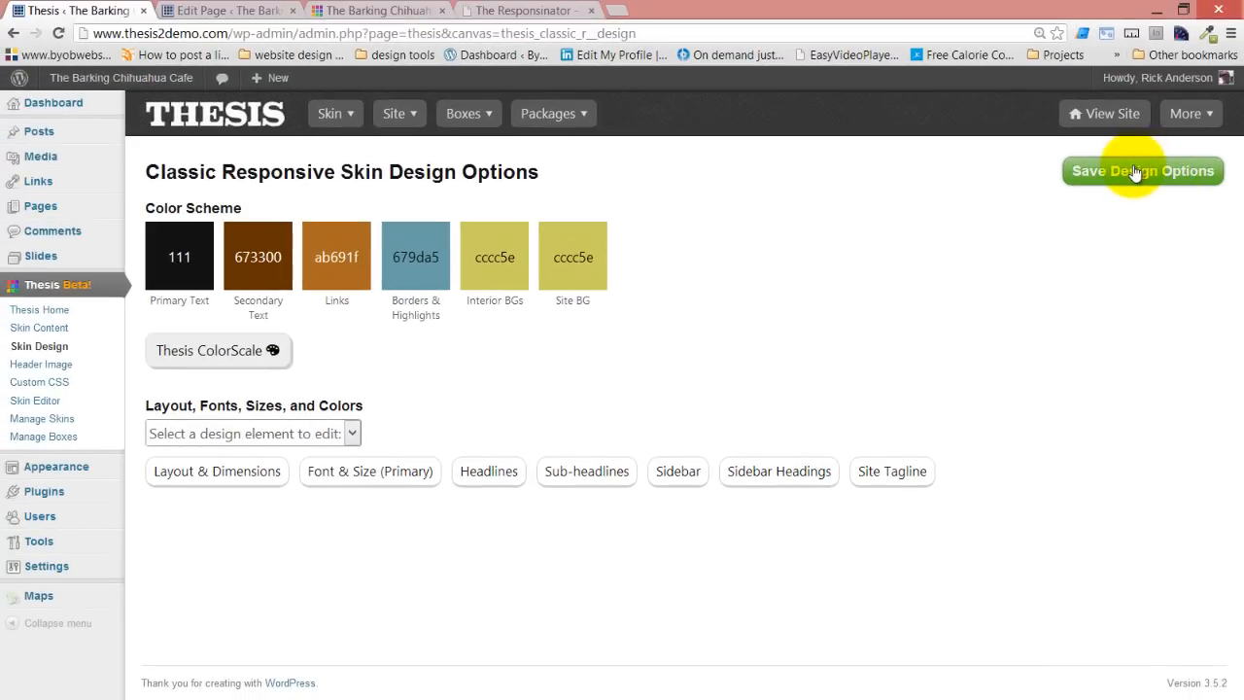
pyautogui.click(1135, 172)
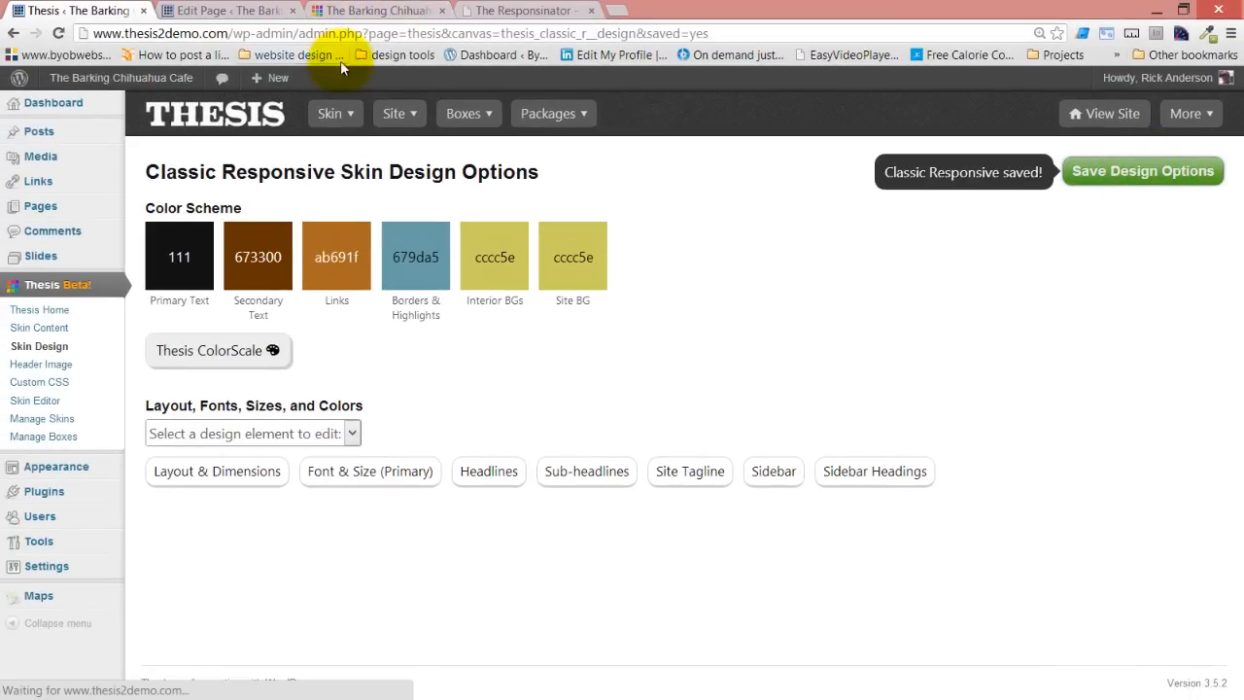
# In the Custom CSS, add a "#site_tagline" rule with "text-align:center;" between the "#header.columns .sidebar" and ".menu" rules
pyautogui.moveTo(341, 113)
pyautogui.click(352, 246)
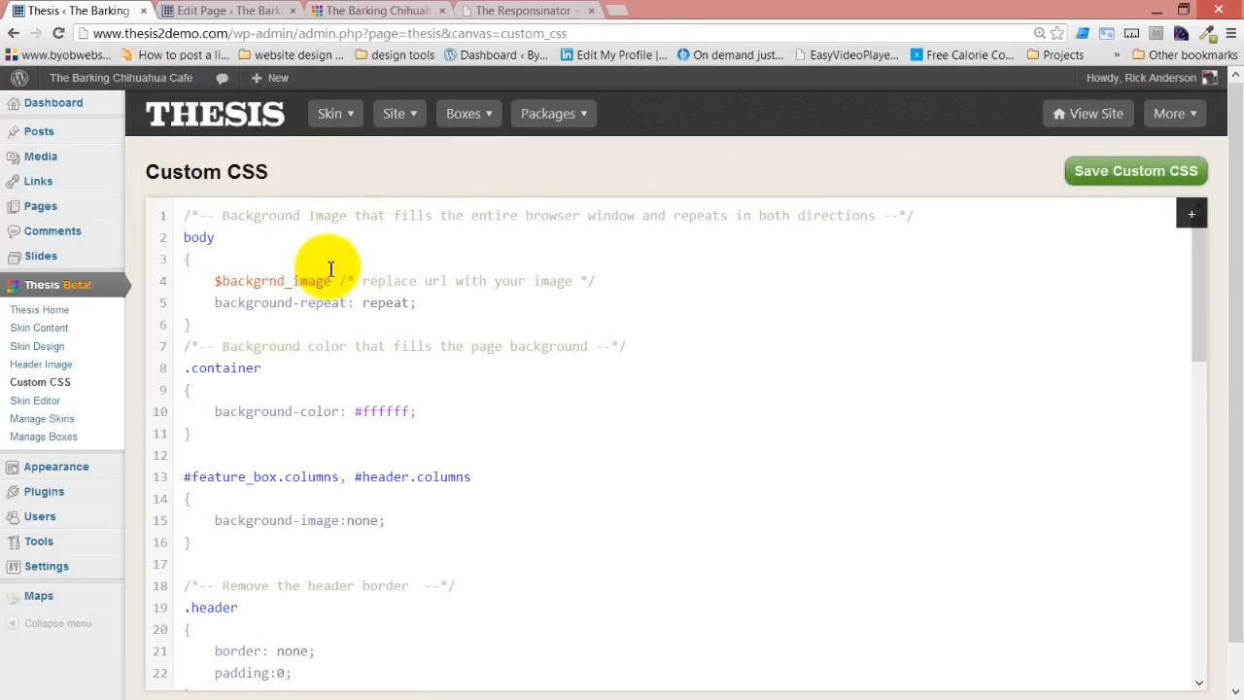
pyautogui.scroll(-1, 322, 272)
pyautogui.scroll(-2, 324, 274)
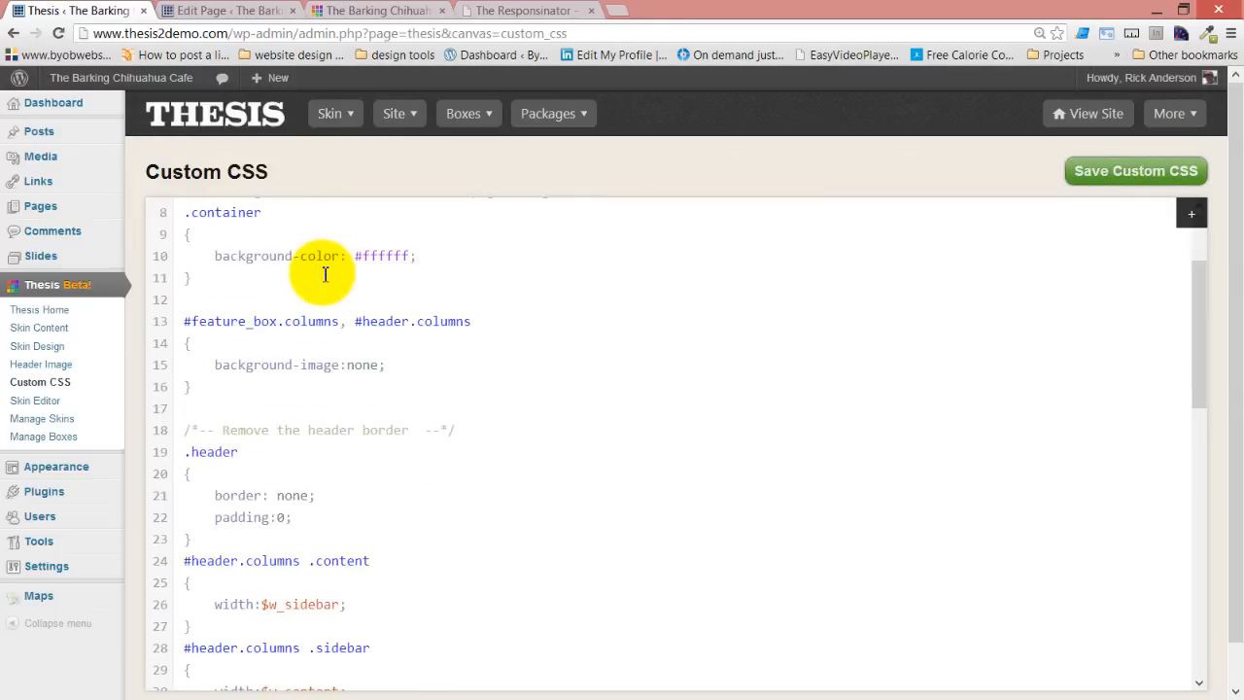
pyautogui.scroll(3, 324, 274)
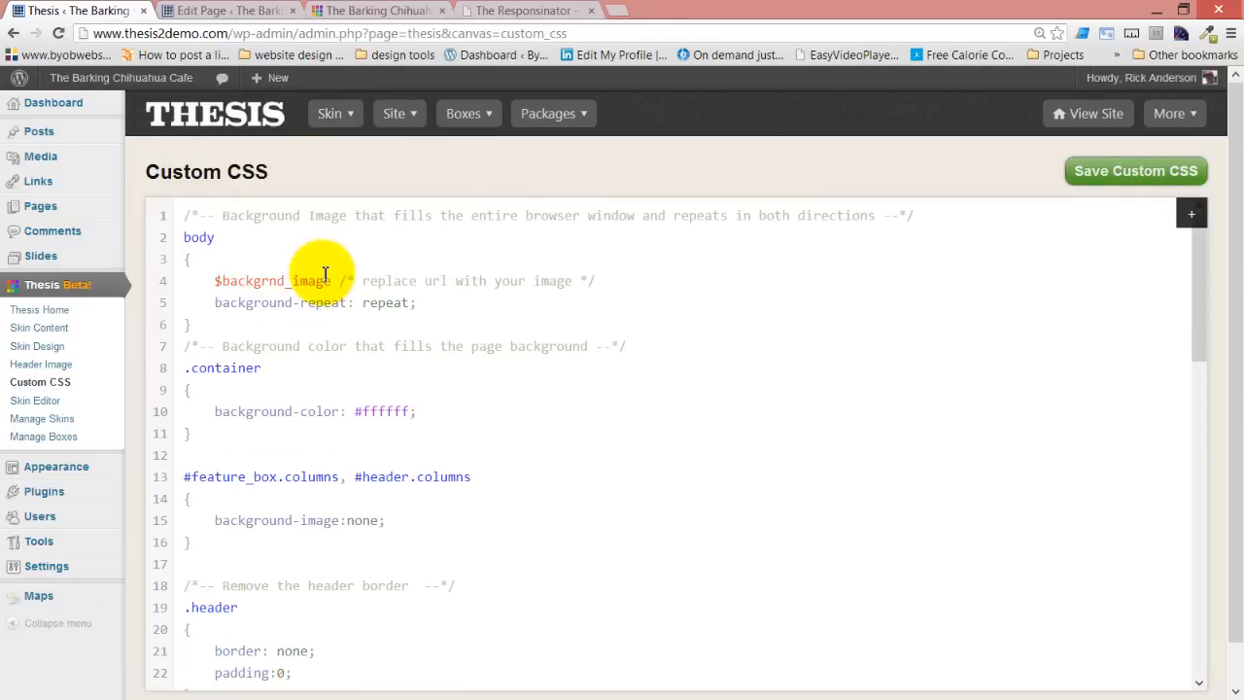
pyautogui.scroll(-2, 325, 274)
pyautogui.scroll(-3, 325, 275)
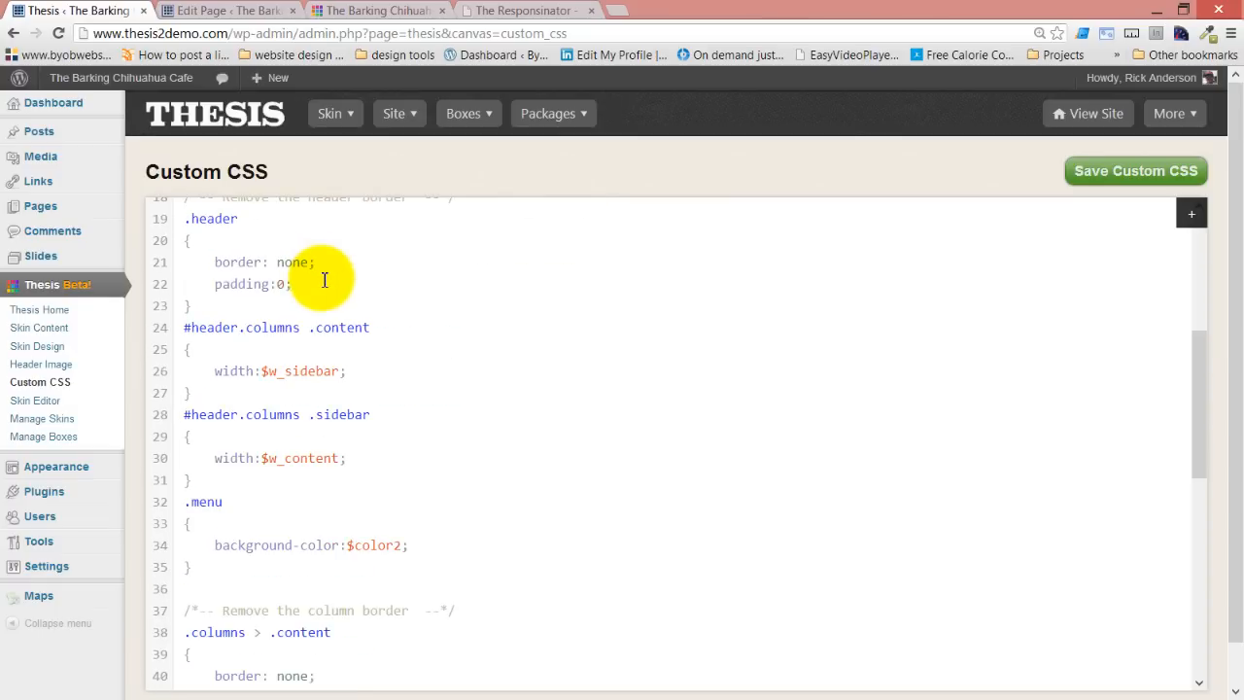
pyautogui.click(210, 484)
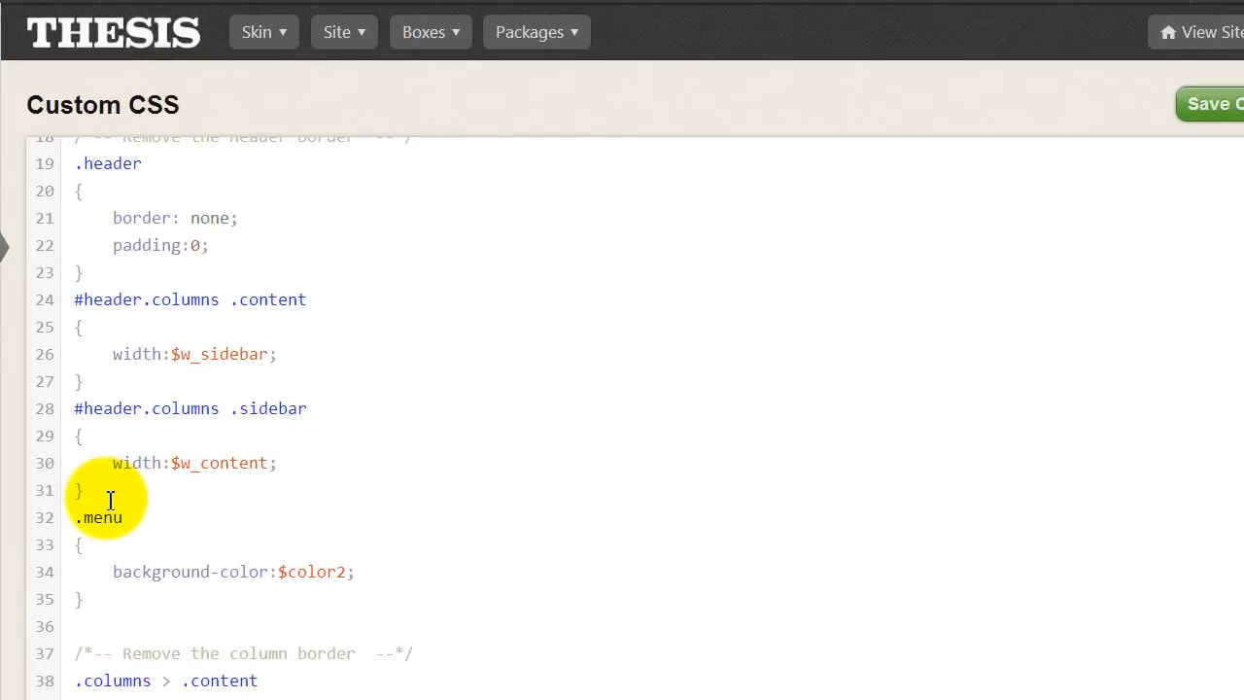
pyautogui.press('Return')
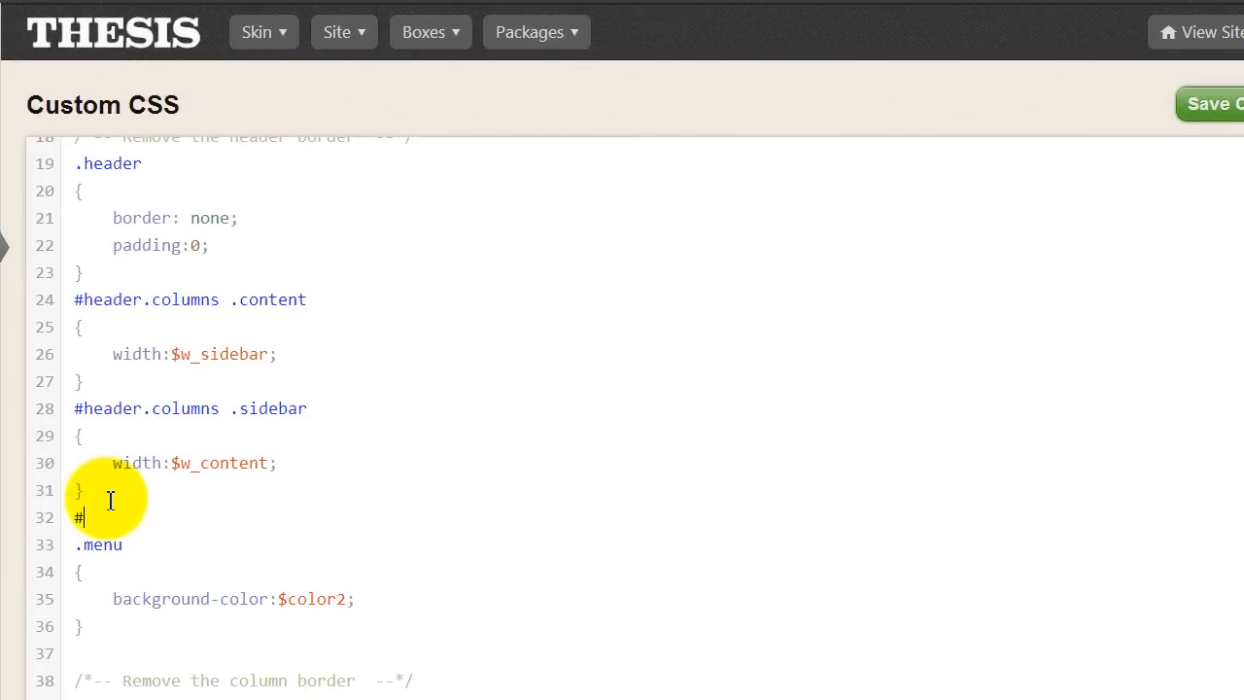
pyautogui.write('#site_tagline')
pyautogui.press('Return')
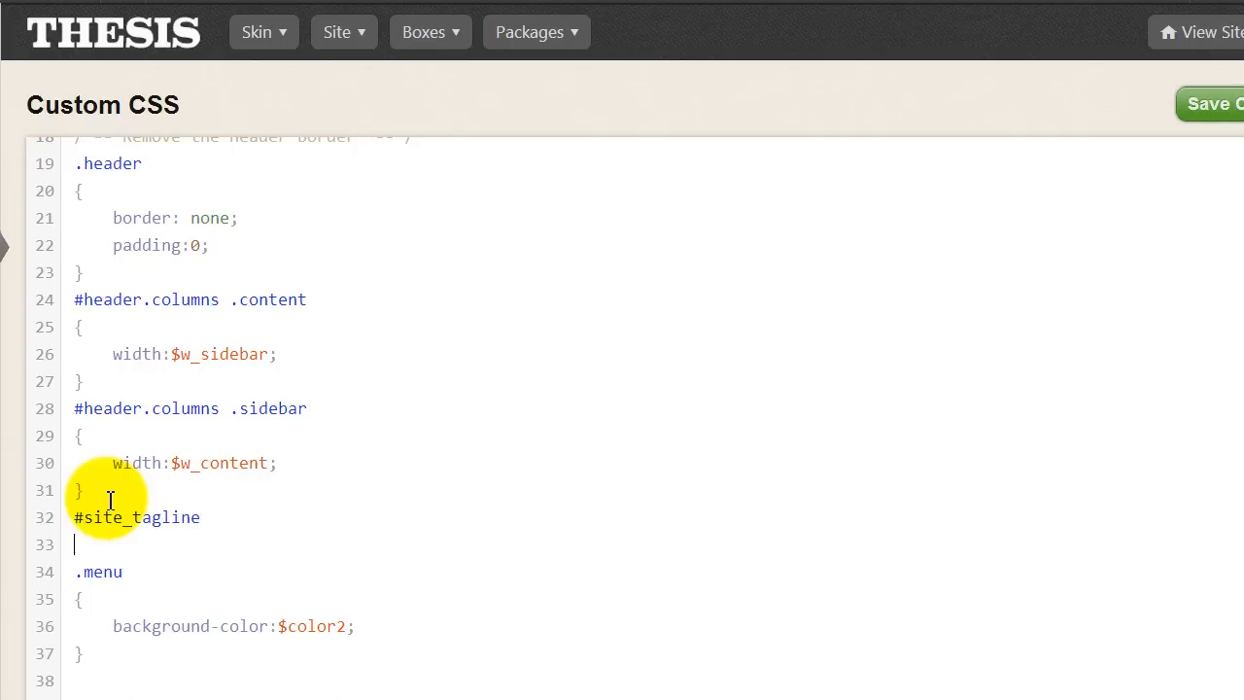
pyautogui.press('Return')
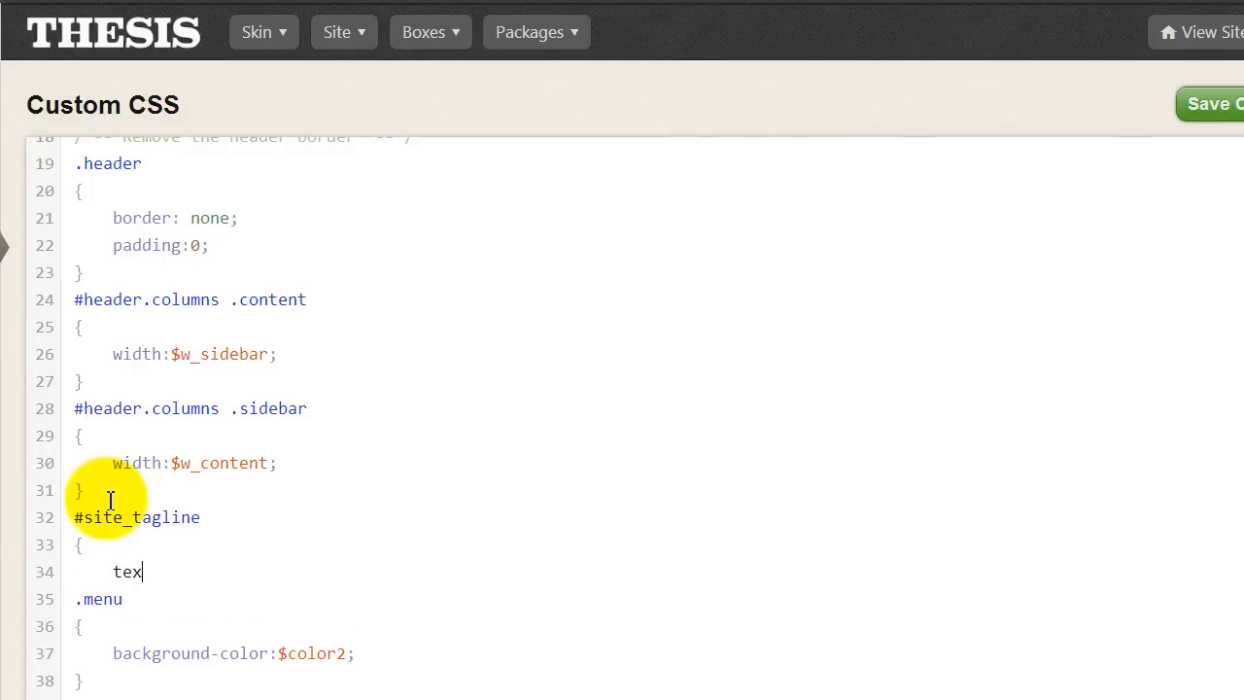
pyautogui.write('text-align:center;')
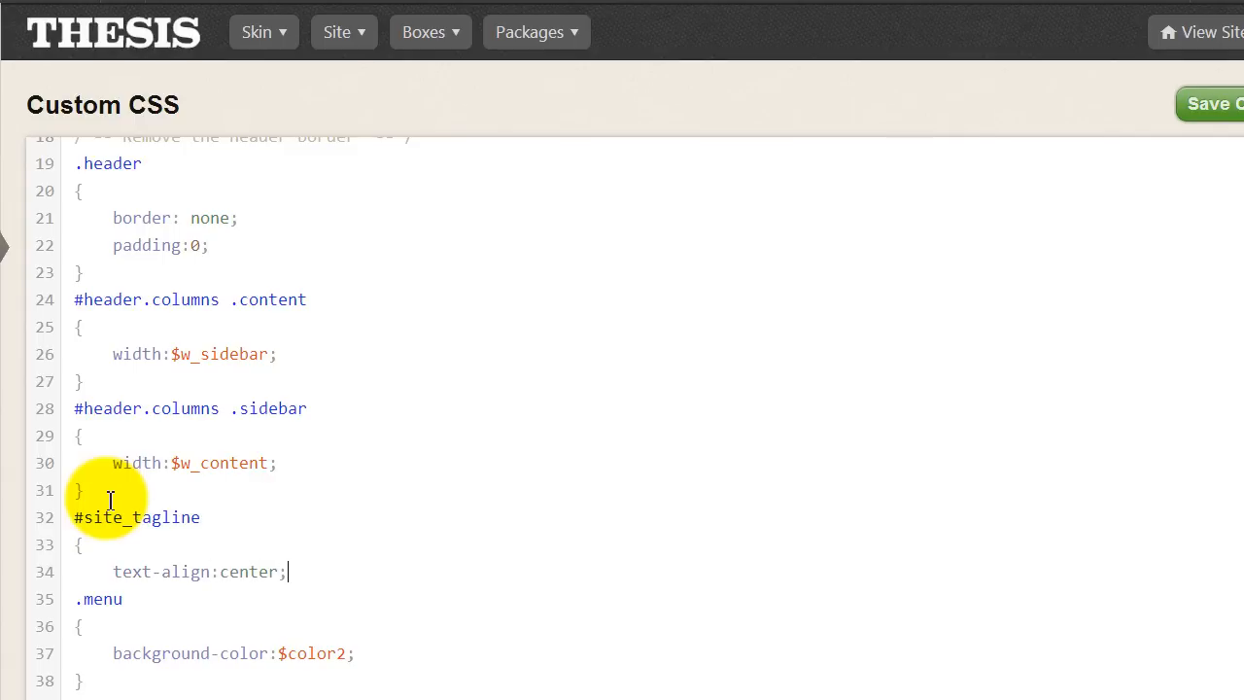
# Add "padding-bottom:20px;" to the "#site_tagline" rule and close the rule
pyautogui.press('Return')
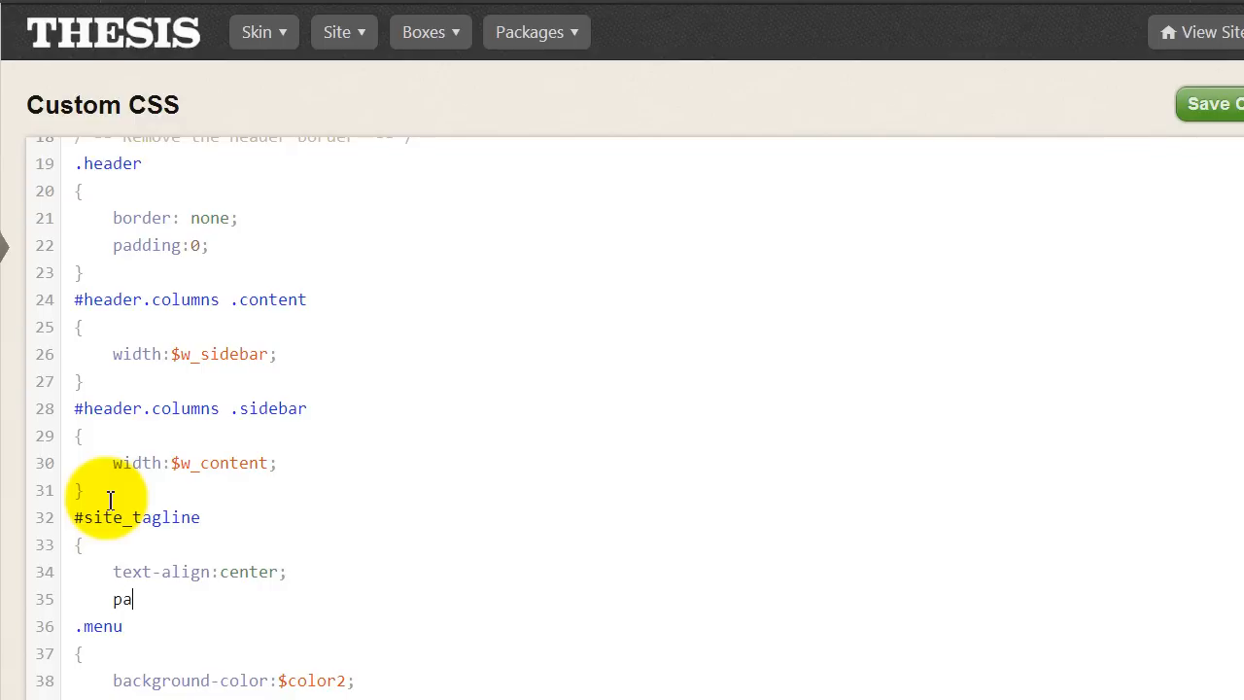
pyautogui.write('dding-bottom')
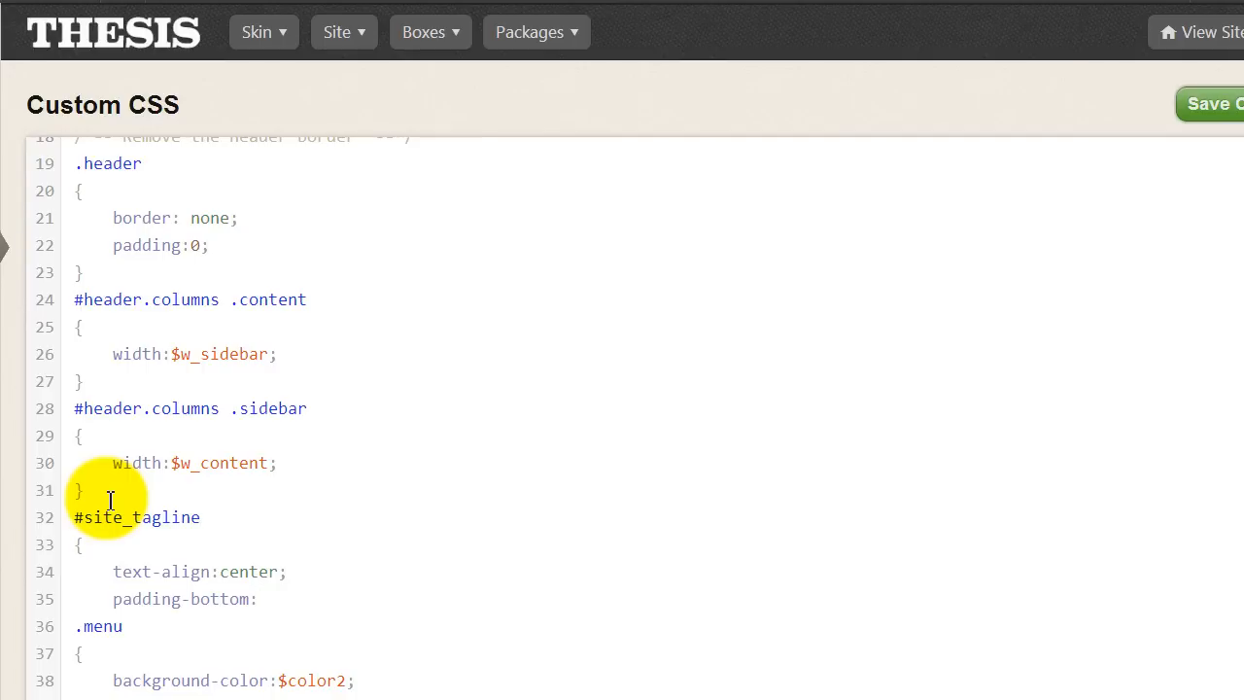
pyautogui.write(':20px;')
pyautogui.press('Return')
pyautogui.write('}')
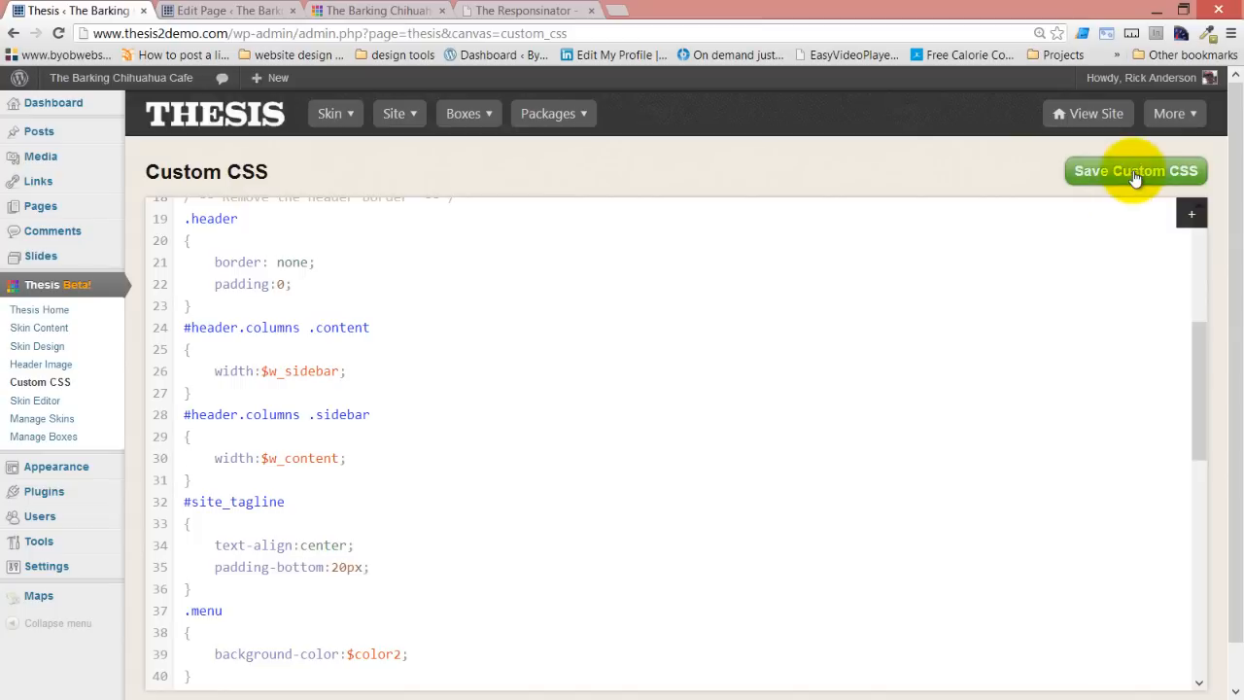
# Save the custom CSS and reload the live News page to check the tagline's size, alignment and spacing
pyautogui.click(1134, 178)
pyautogui.scroll(1, 403, 370)
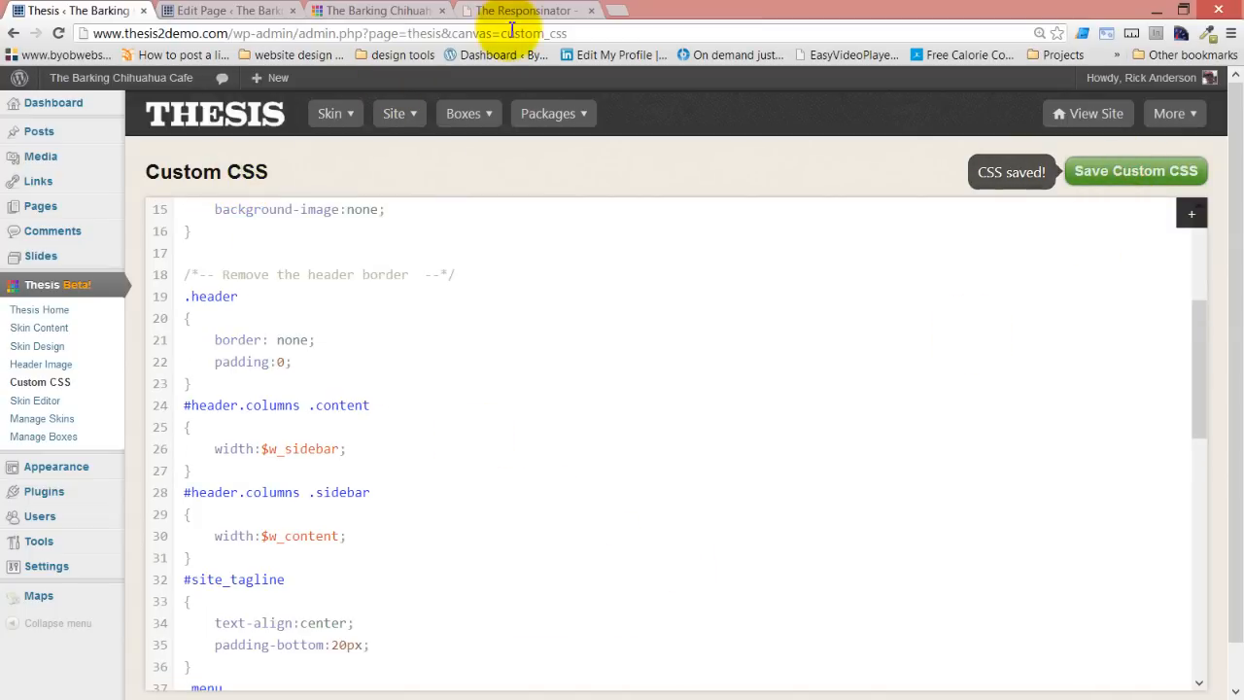
pyautogui.click(234, 11)
pyautogui.click(364, 11)
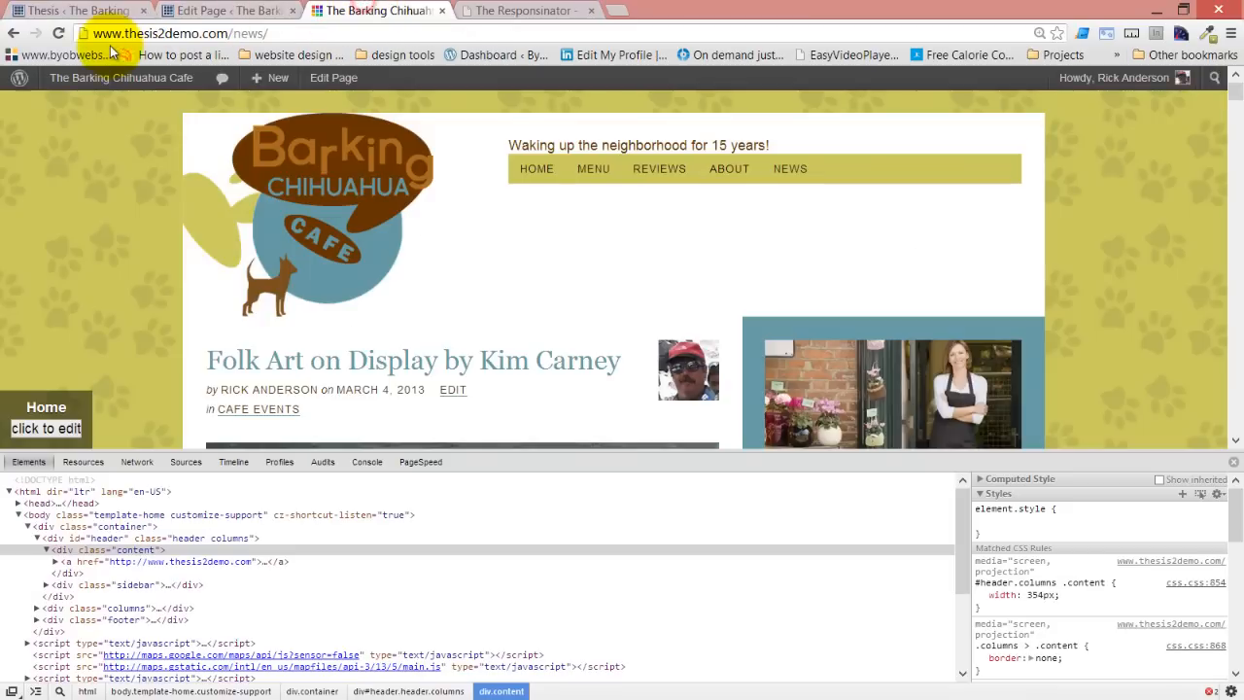
pyautogui.click(59, 33)
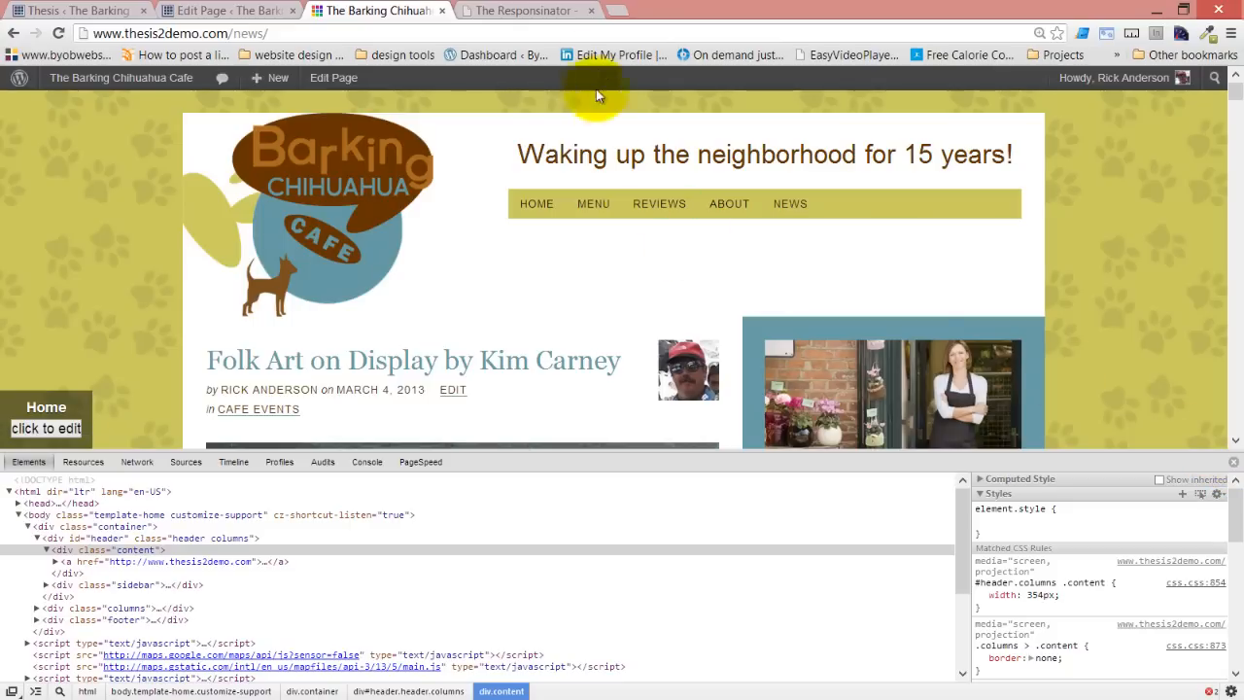
# Reload the Responsinator preview, expand the site menu in the phone portrait view and choose News
pyautogui.click(544, 11)
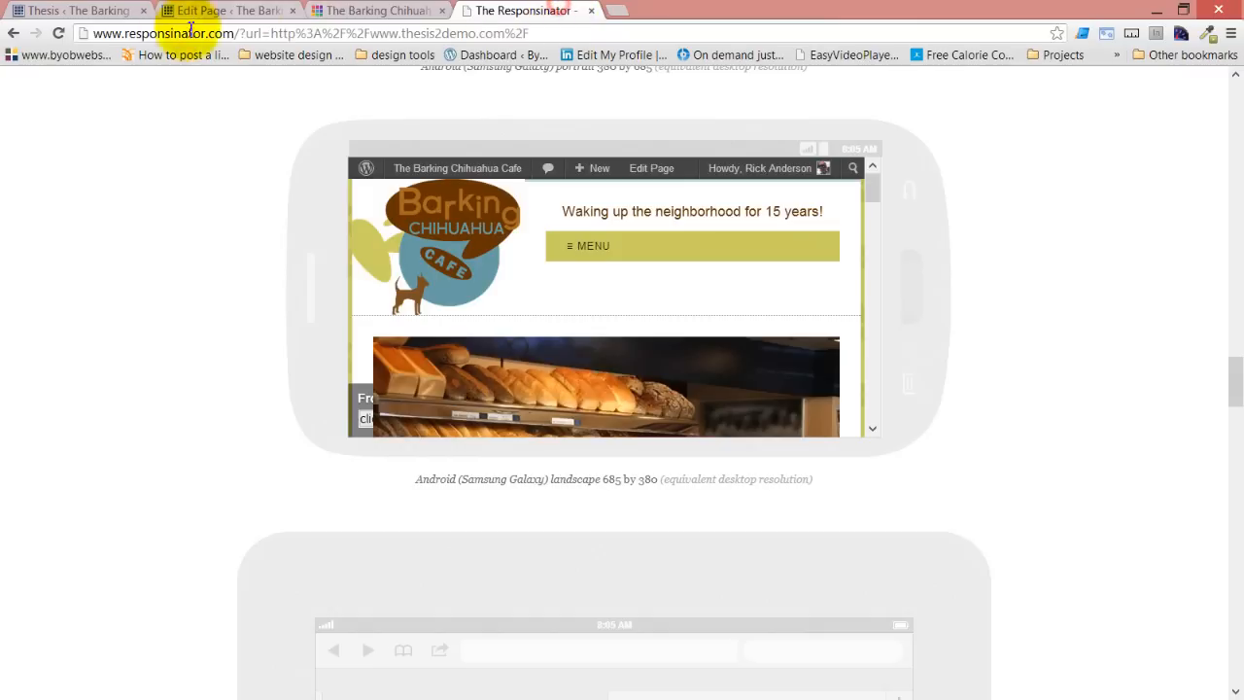
pyautogui.click(59, 33)
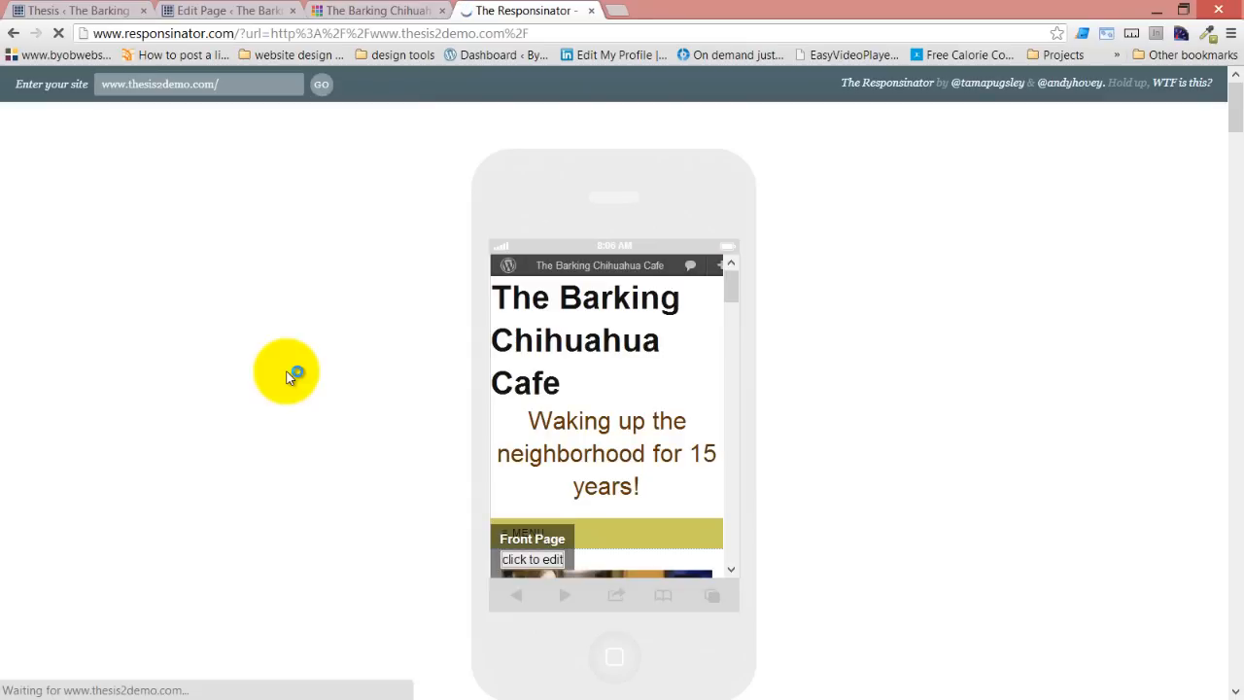
pyautogui.moveTo(728, 285); pyautogui.dragTo(731, 316)
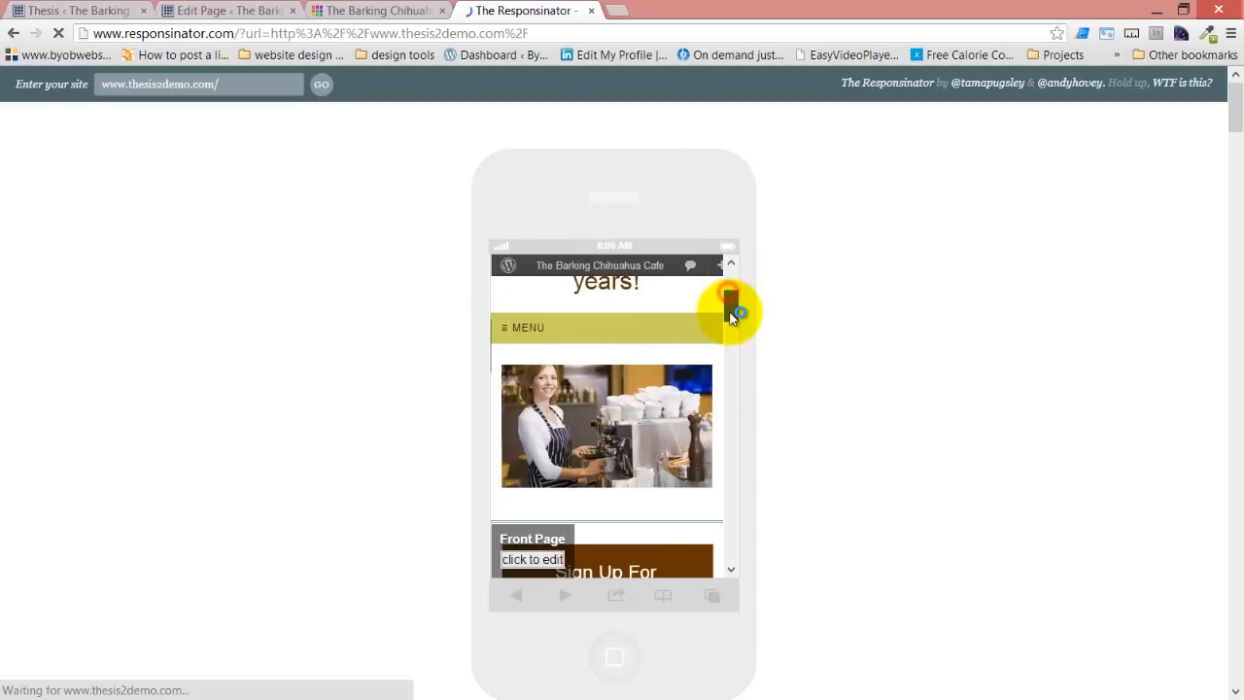
pyautogui.click(528, 330)
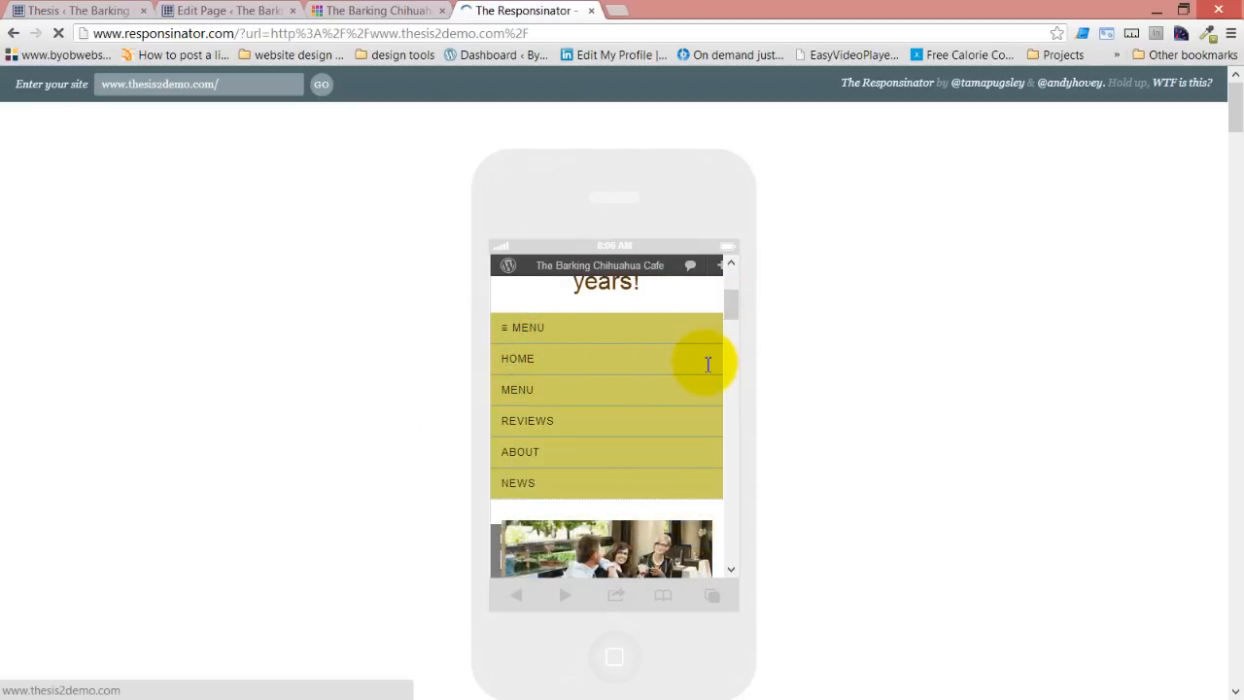
pyautogui.click(515, 483)
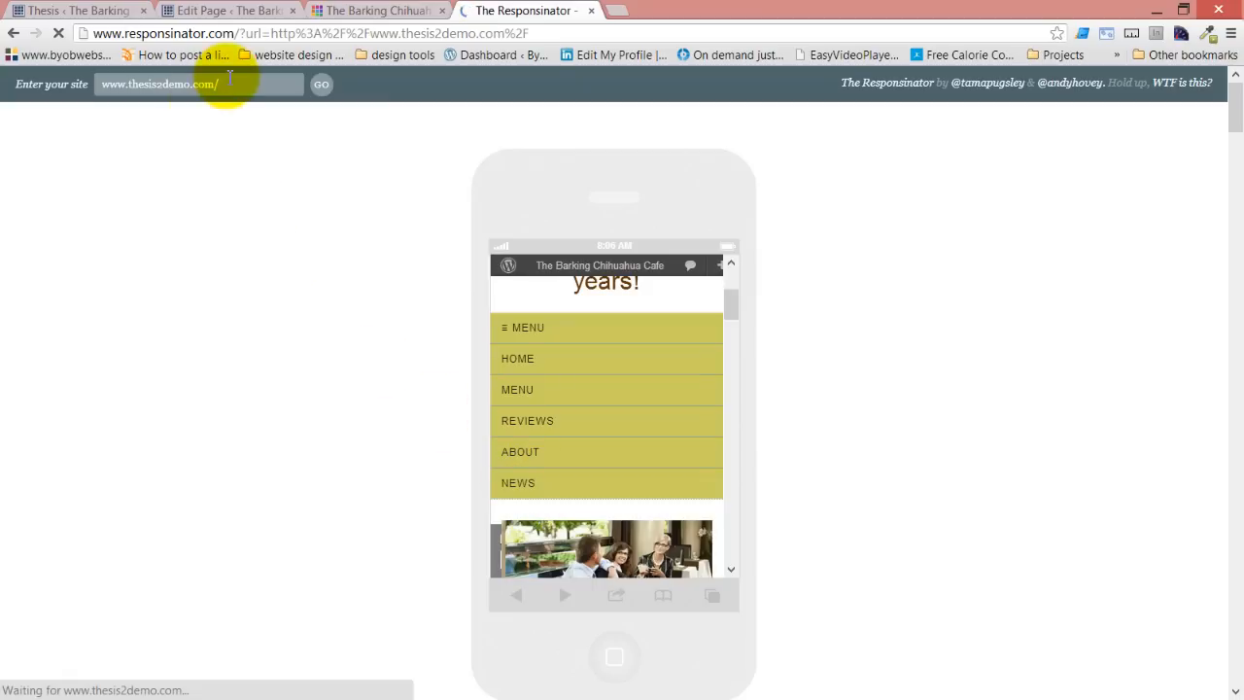
# Return to the Thesis admin, open the skin editor and switch to the Single template
pyautogui.click(367, 10)
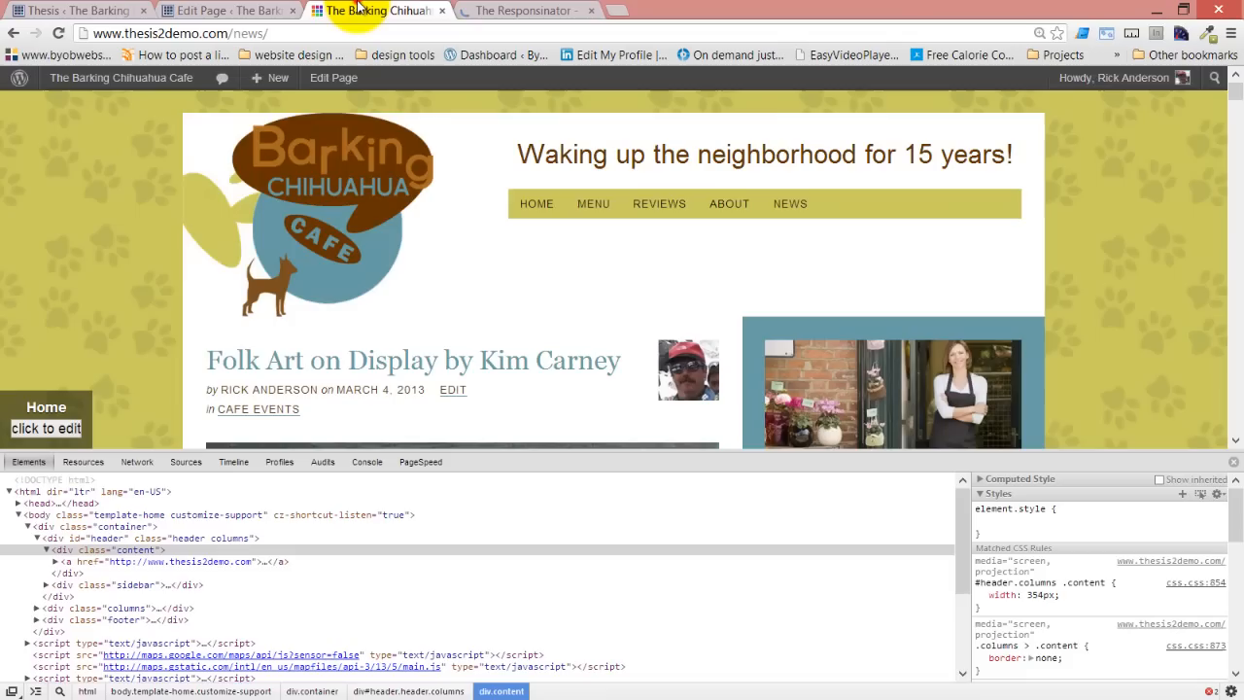
pyautogui.click(243, 9)
pyautogui.click(87, 10)
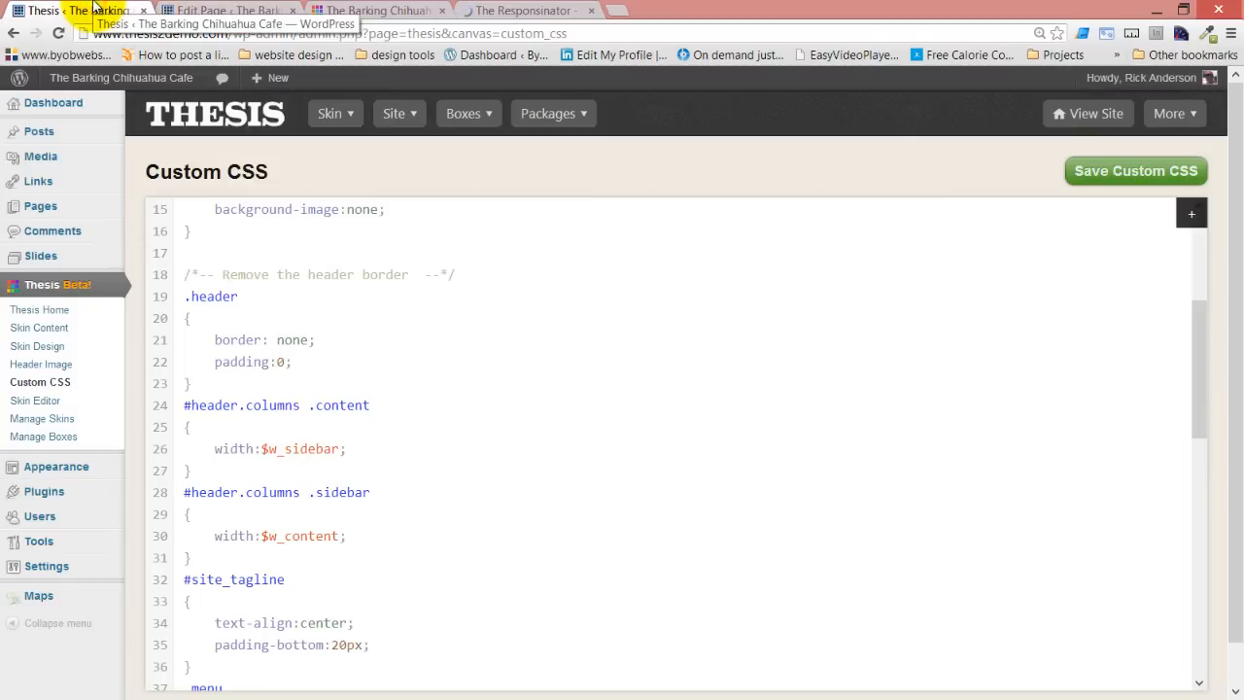
pyautogui.moveTo(321, 109)
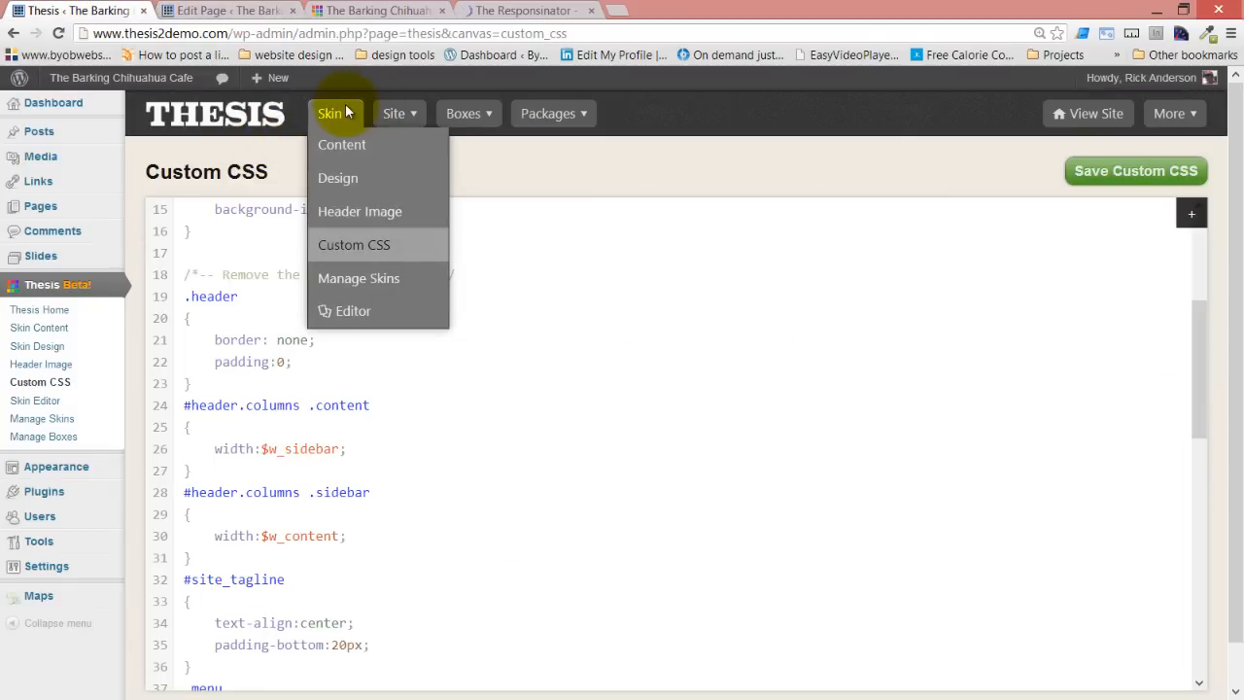
pyautogui.click(362, 315)
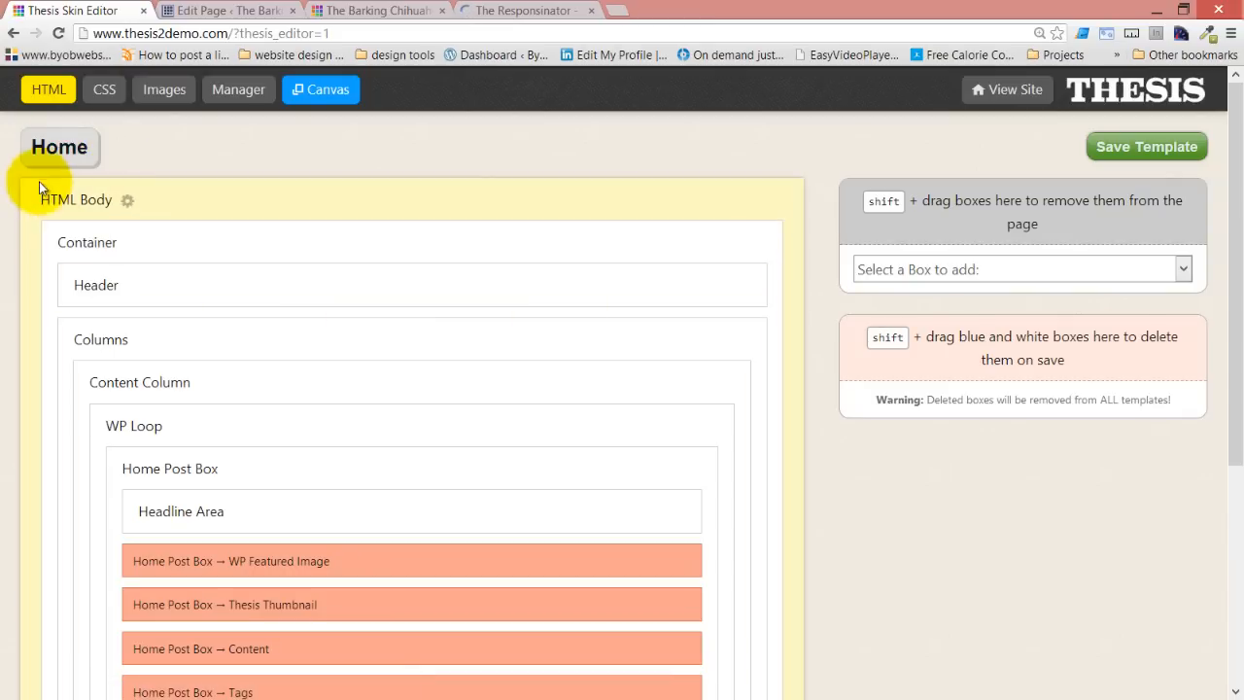
pyautogui.click(58, 151)
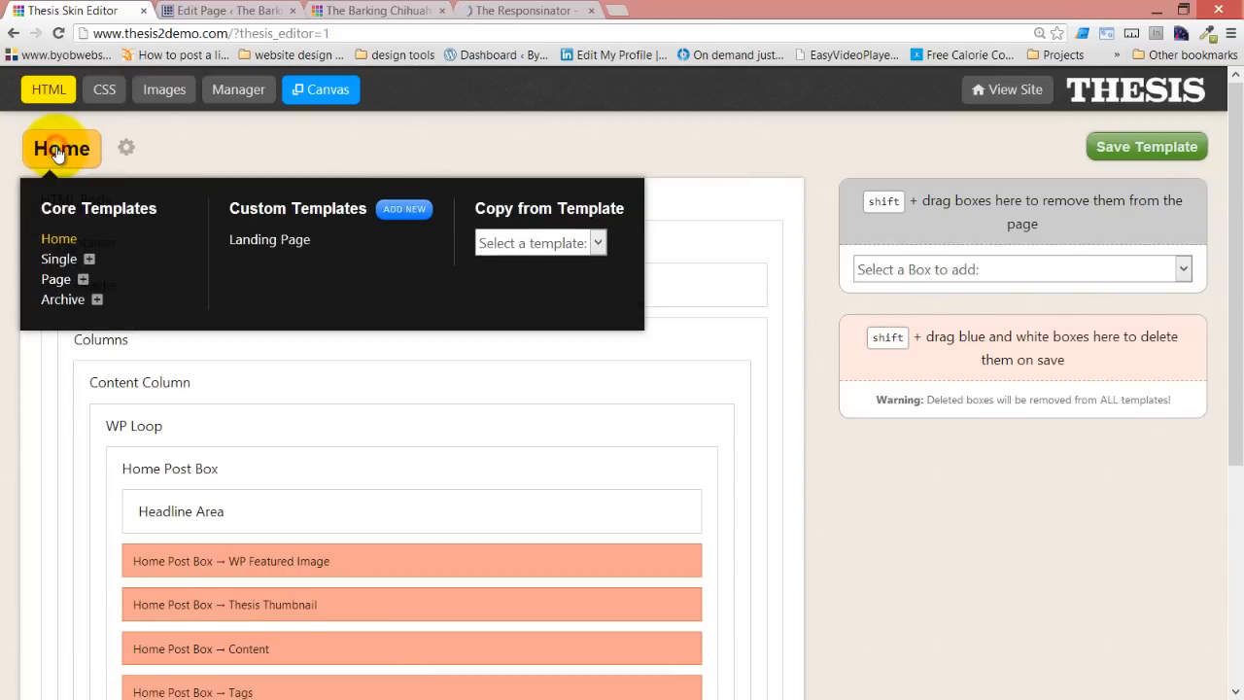
pyautogui.click(58, 259)
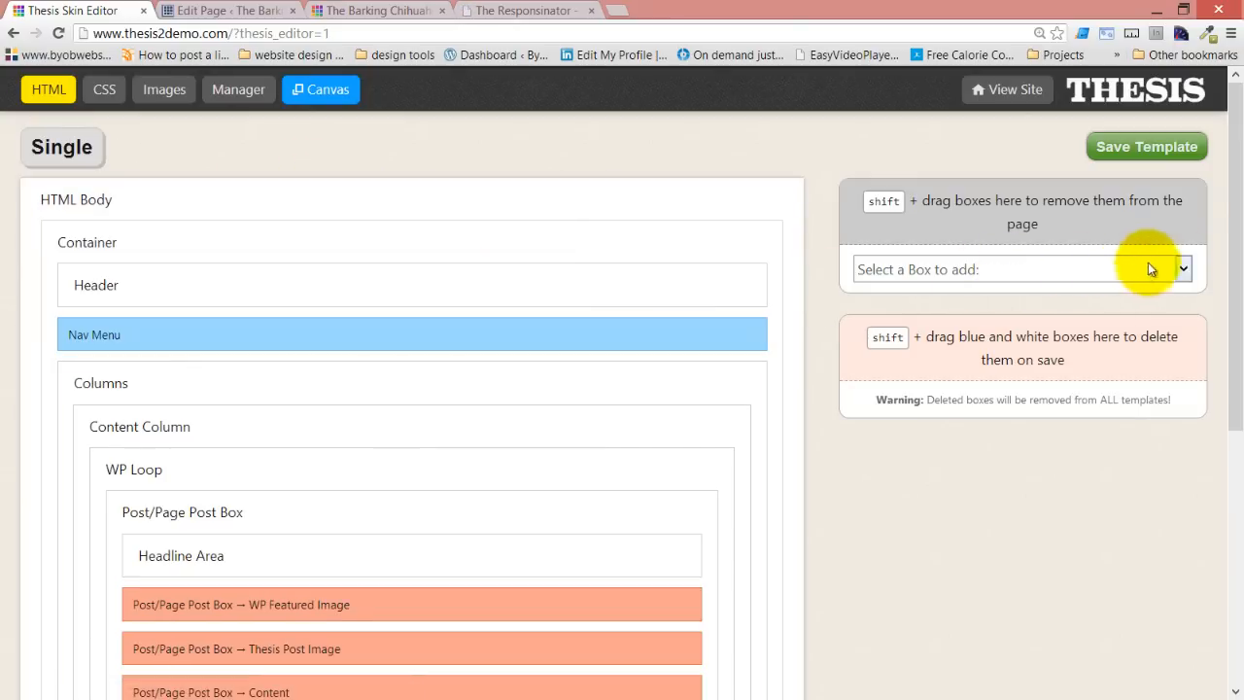
# Add the existing Header Left, Header Right and Header Image boxes to the Single template's box holding area
pyautogui.click(1183, 267)
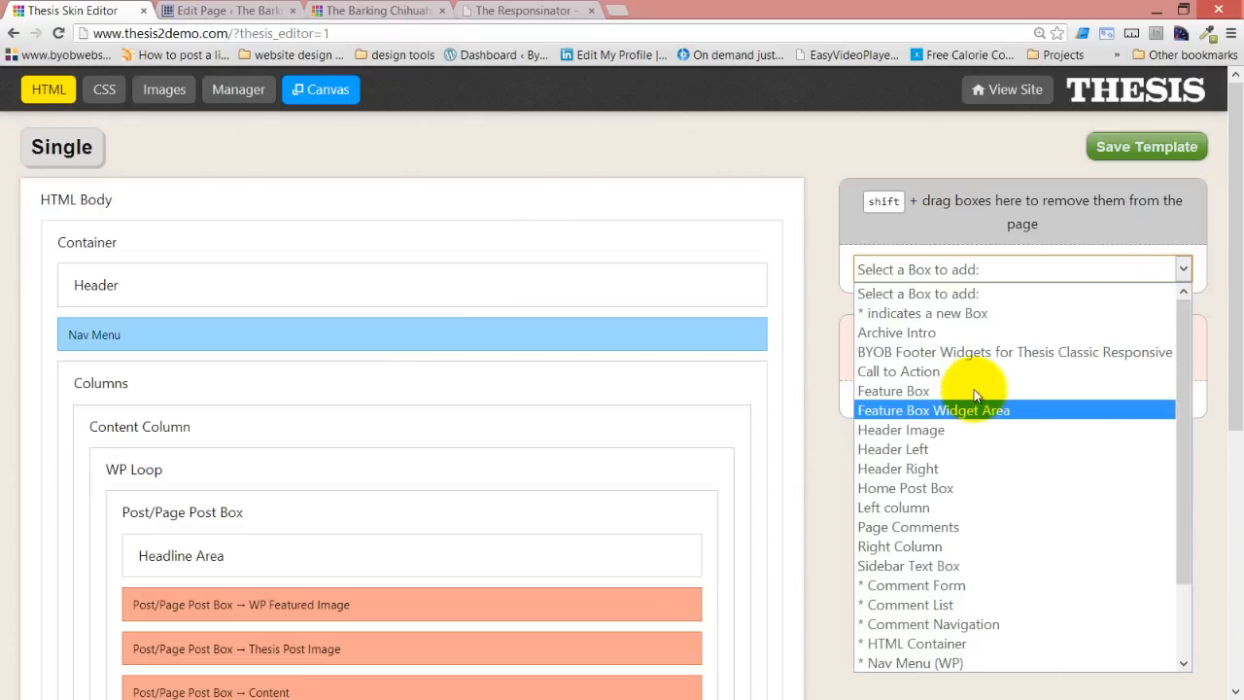
pyautogui.click(941, 449)
pyautogui.click(1024, 307)
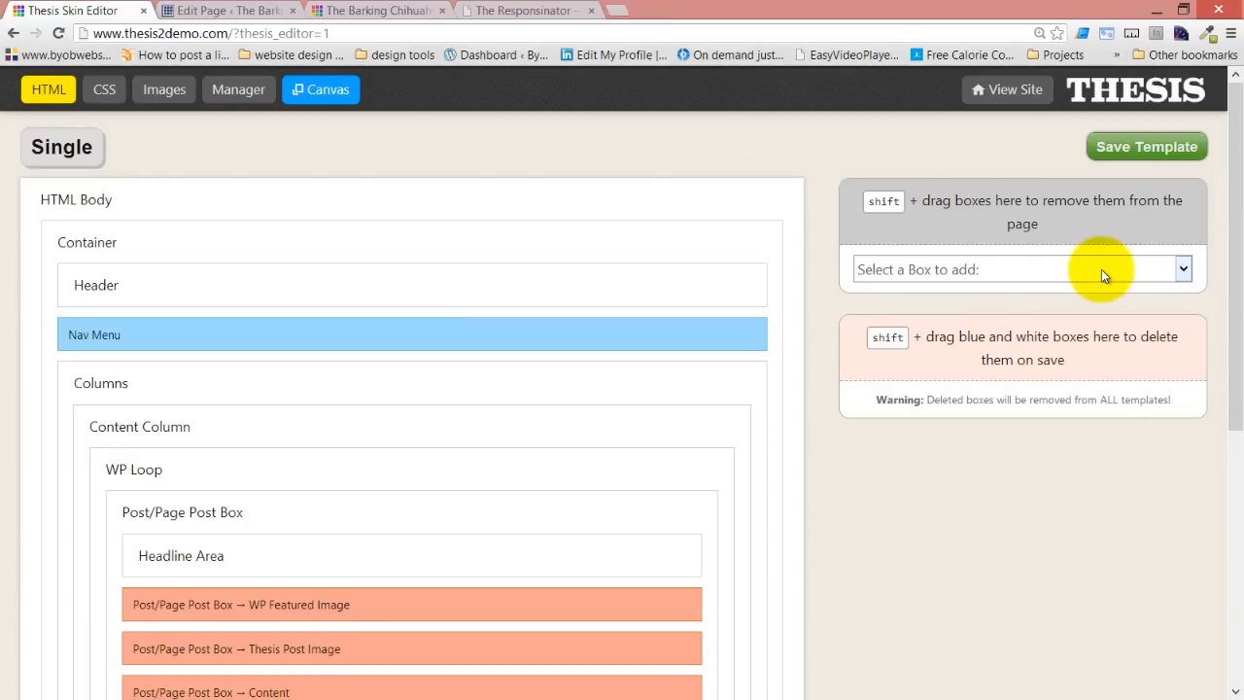
pyautogui.click(1102, 270)
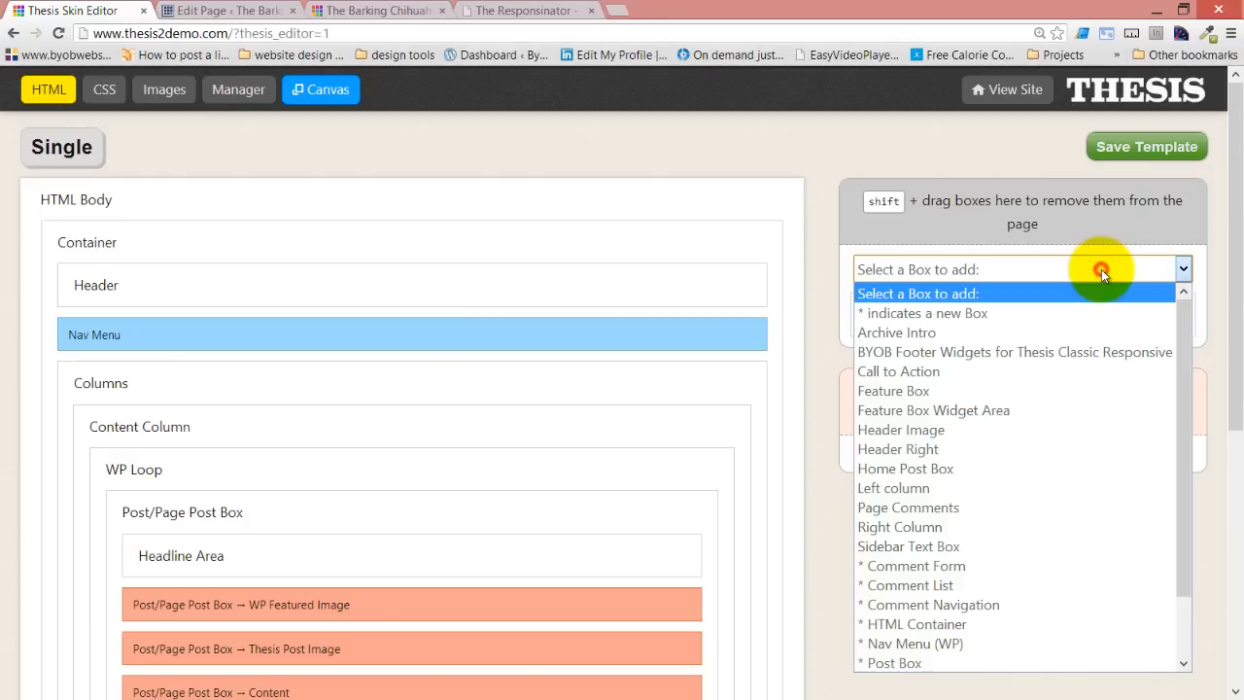
pyautogui.click(911, 449)
pyautogui.click(1022, 304)
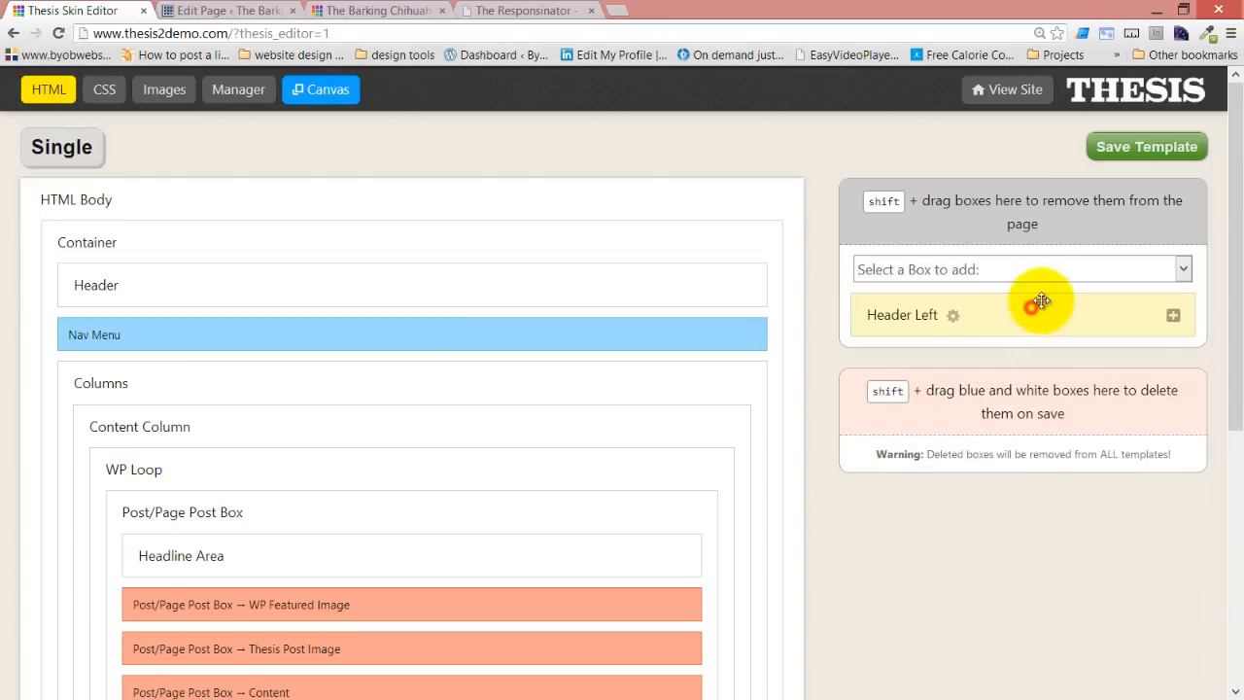
pyautogui.click(1096, 272)
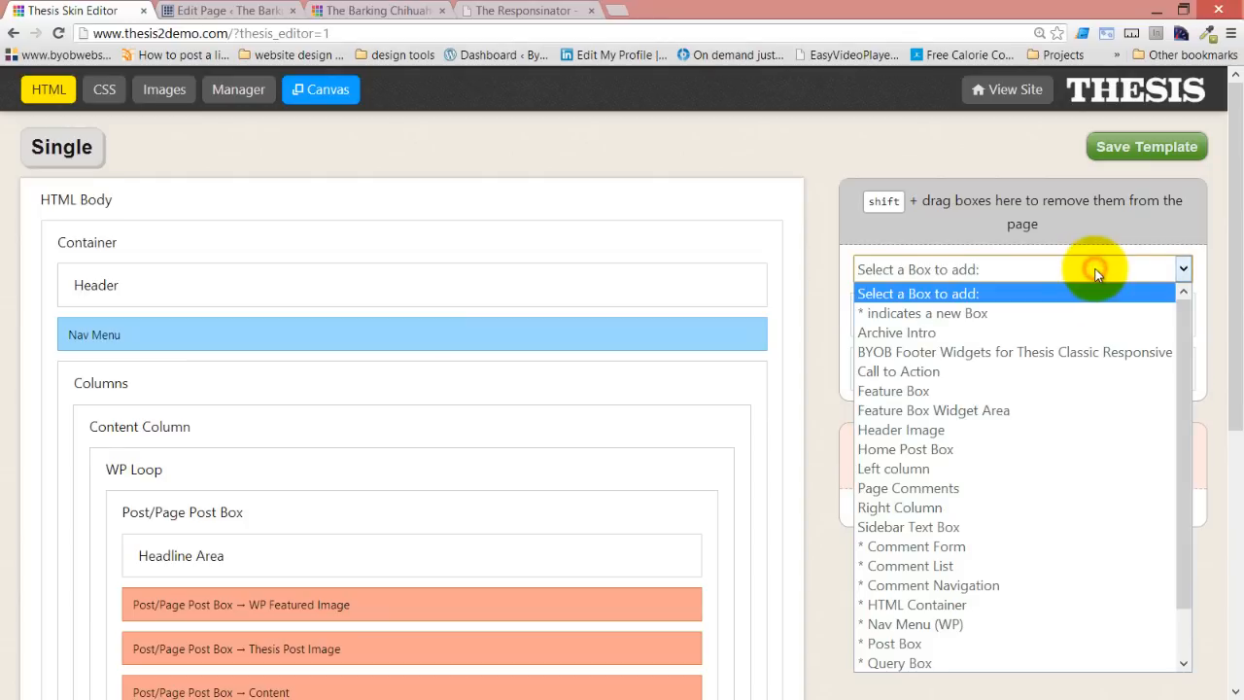
pyautogui.click(898, 429)
pyautogui.click(1025, 308)
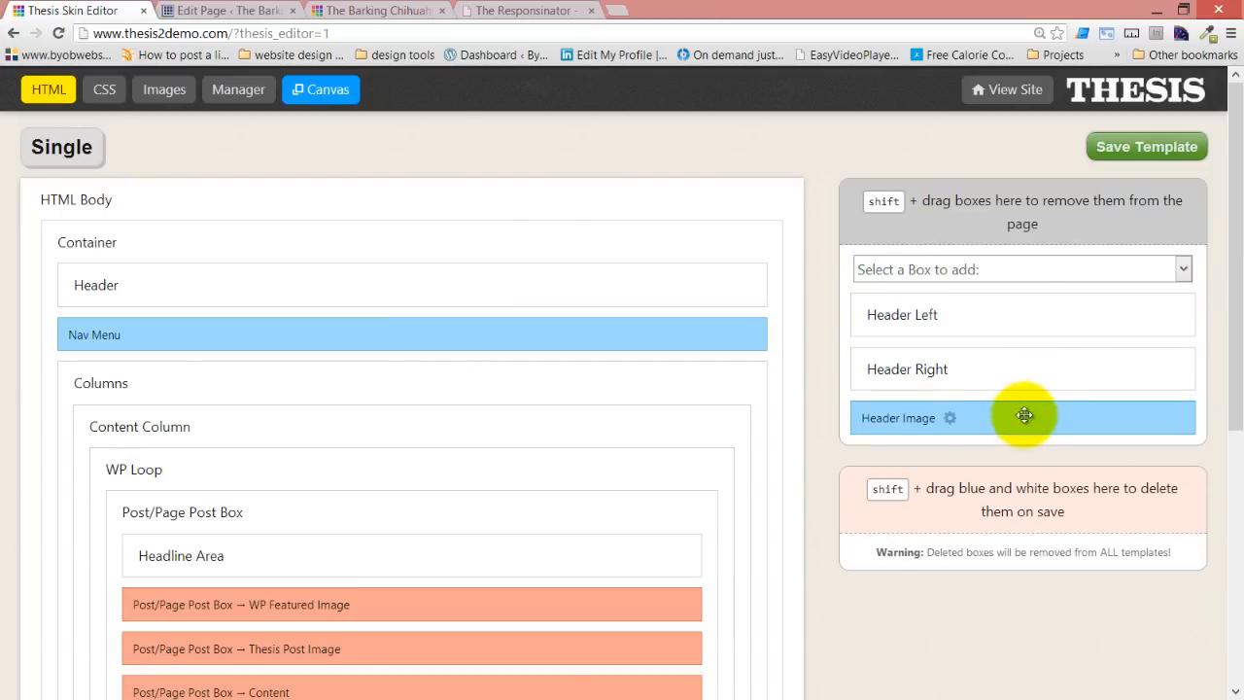
# Place Header Image inside Header Left, and move Header Left and Header Right into the Single template's Header container
pyautogui.moveTo(1026, 417); pyautogui.dragTo(701, 292)
pyautogui.moveTo(989, 314); pyautogui.dragTo(897, 327)
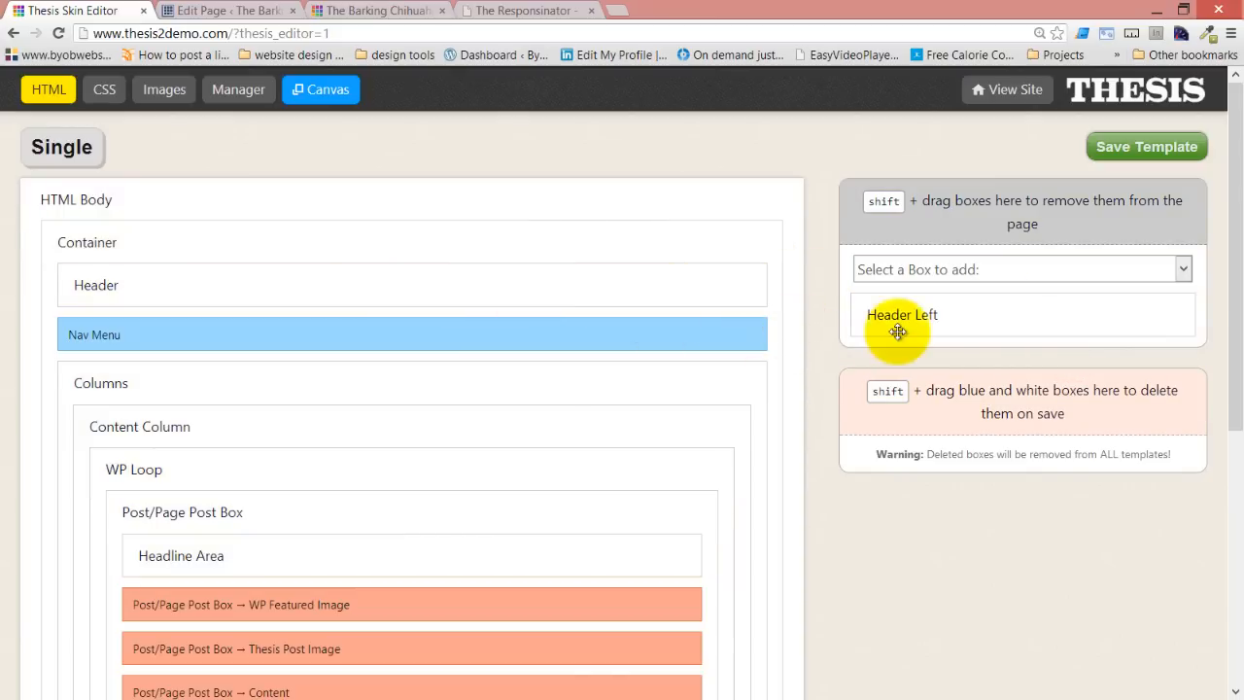
pyautogui.moveTo(1033, 314); pyautogui.dragTo(622, 293)
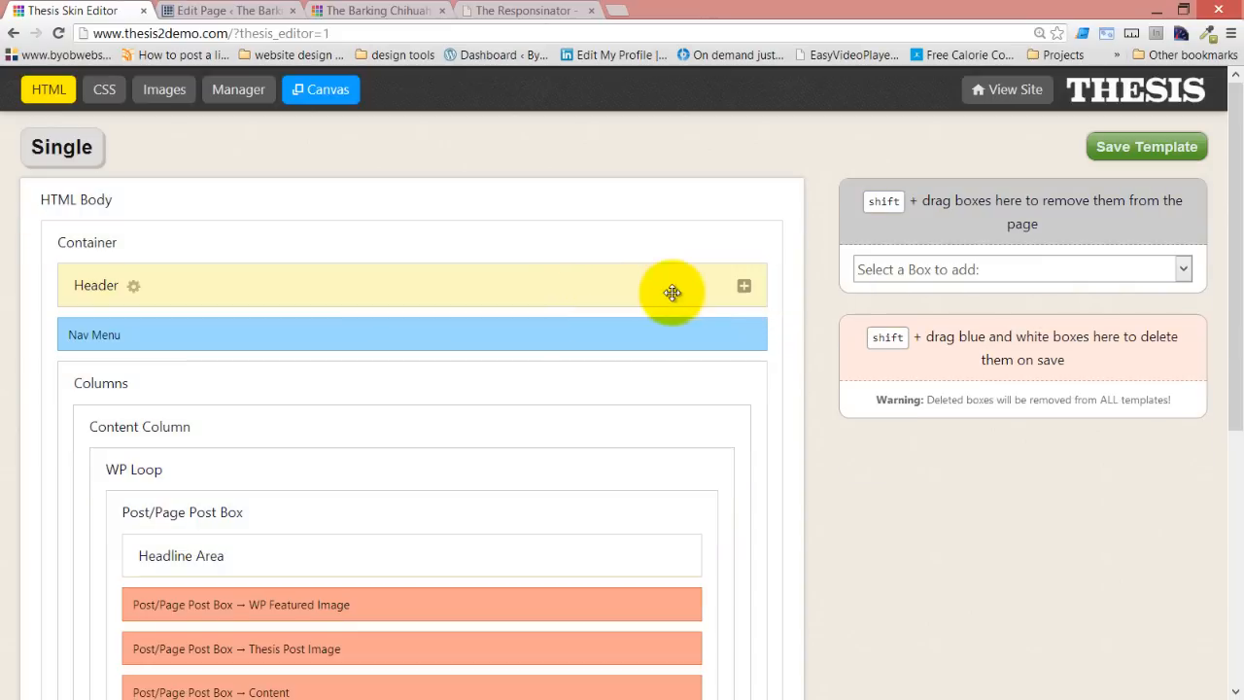
pyautogui.click(743, 285)
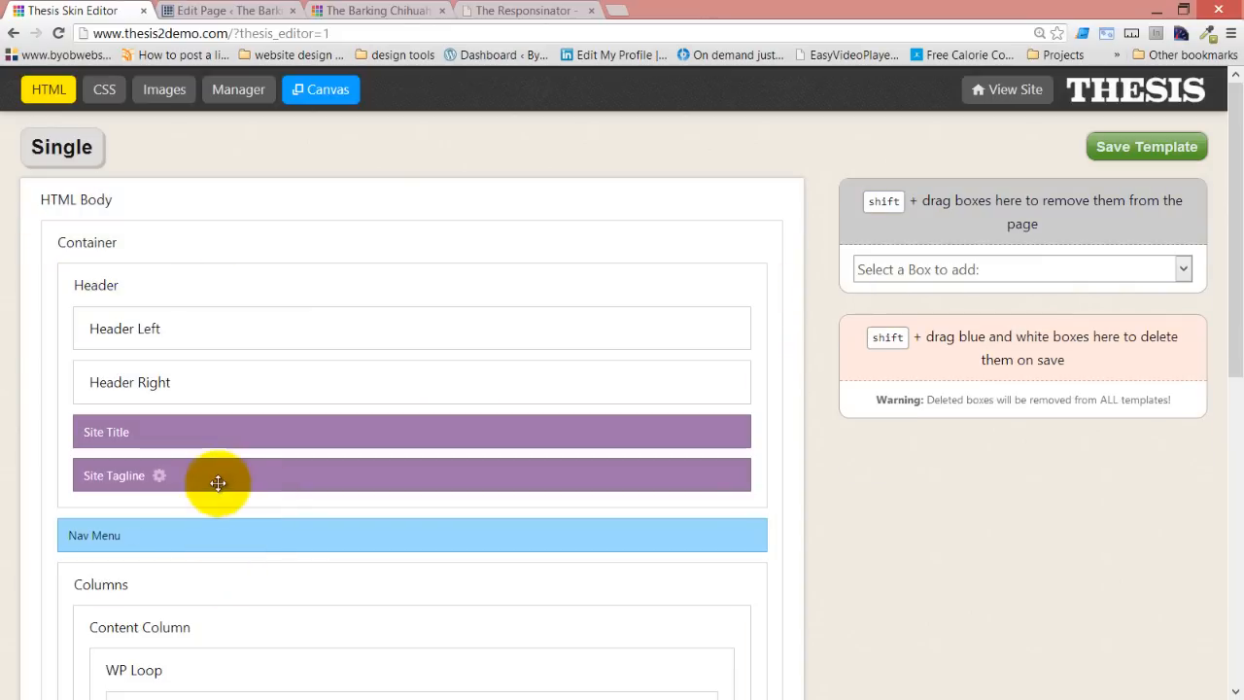
# Remove Site Title from the Single template's header, nest Site Tagline and Nav Menu inside Header Right, and save the template
pyautogui.moveTo(197, 428); pyautogui.dragTo(954, 238)
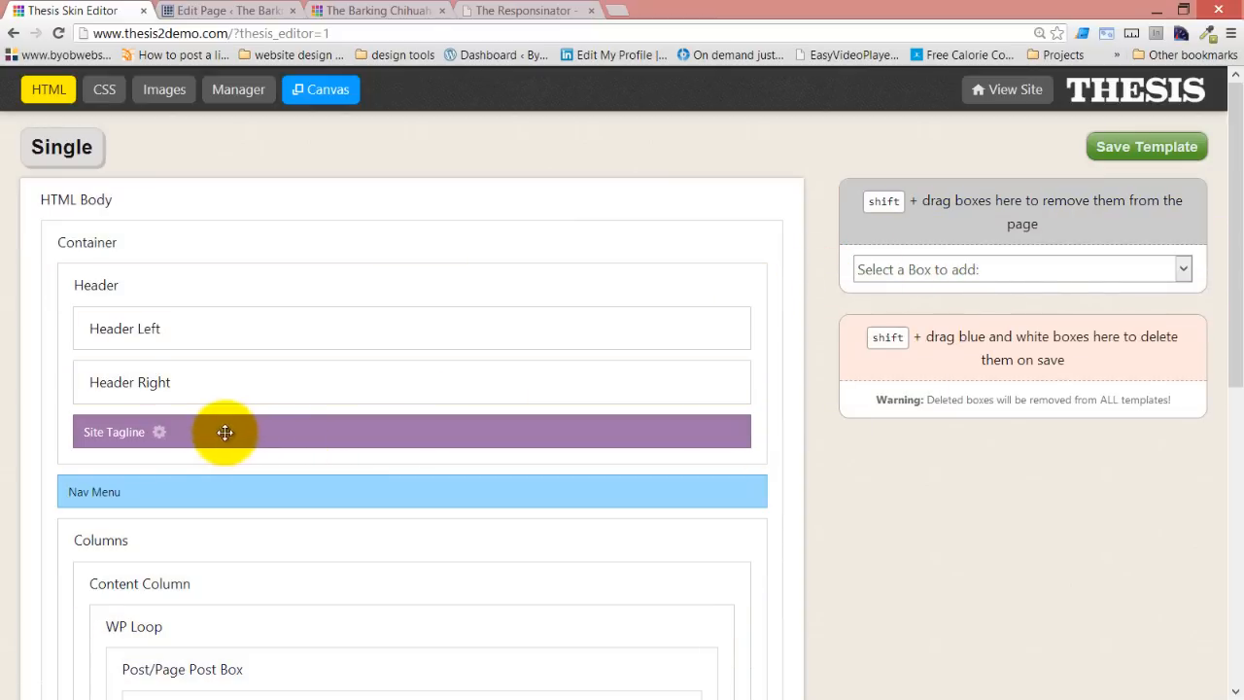
pyautogui.moveTo(202, 498); pyautogui.dragTo(275, 399)
pyautogui.moveTo(264, 390); pyautogui.dragTo(269, 389)
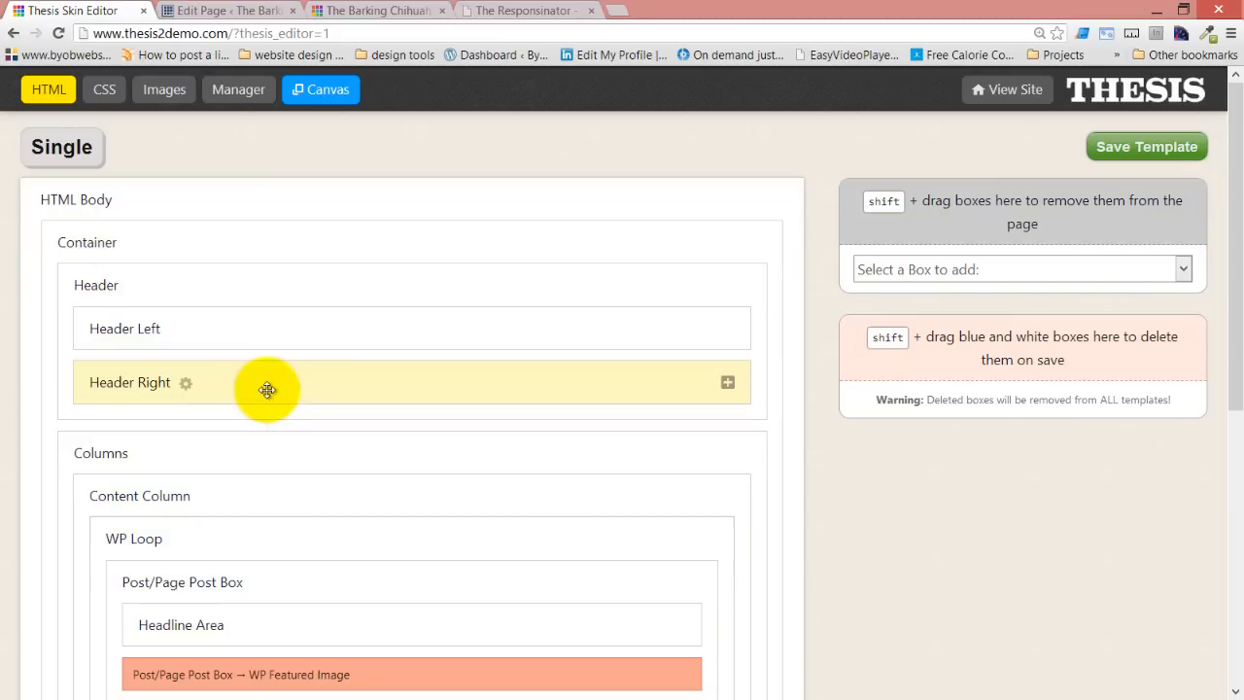
pyautogui.click(727, 386)
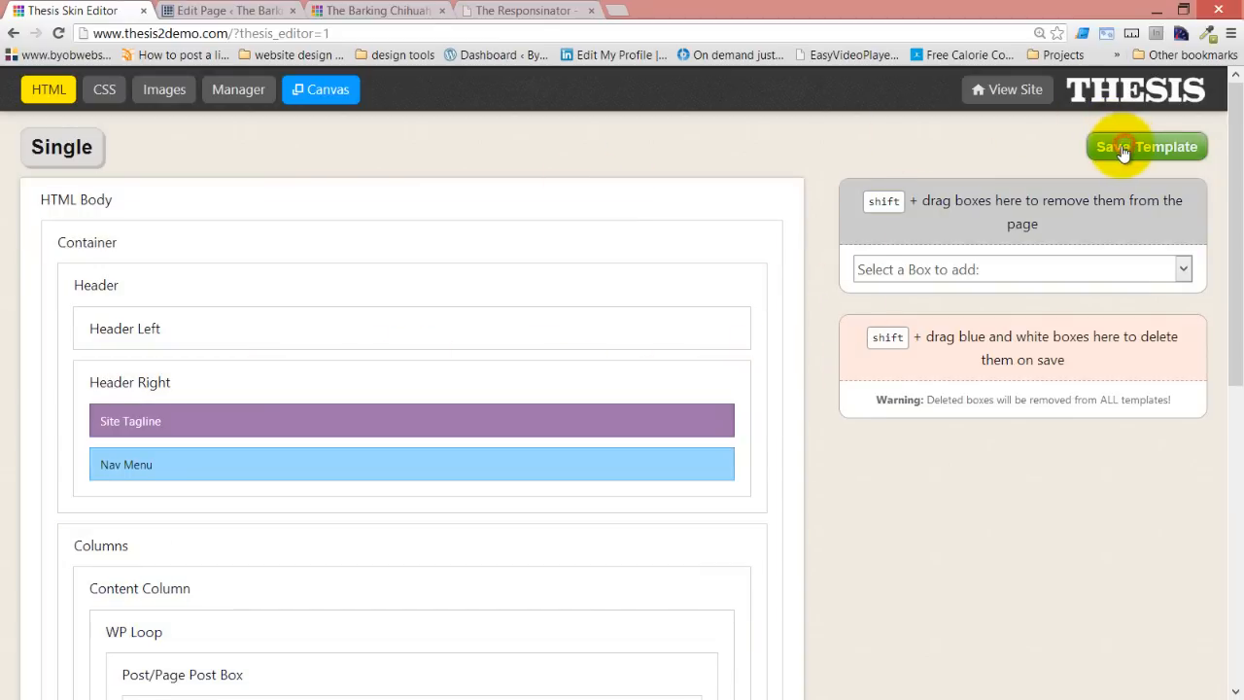
pyautogui.click(1123, 151)
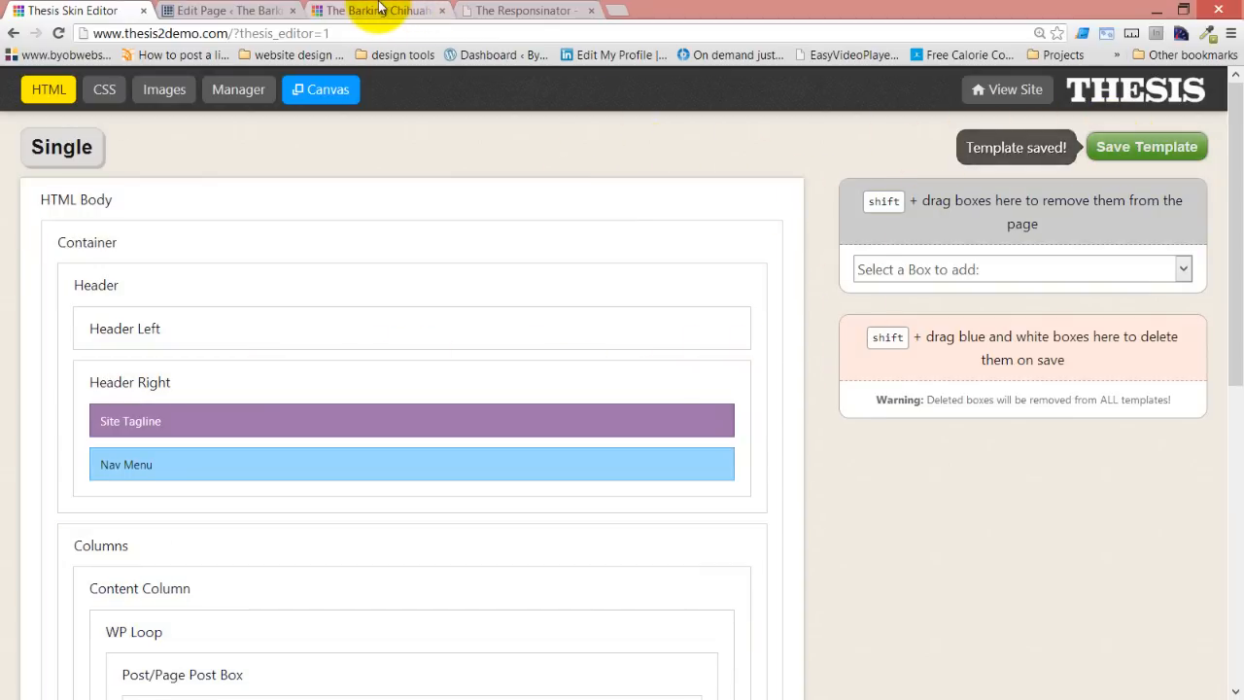
# Reload the blog post on the live site, check its header layout, and open the site's Menu page
pyautogui.click(413, 10)
pyautogui.press('F5')
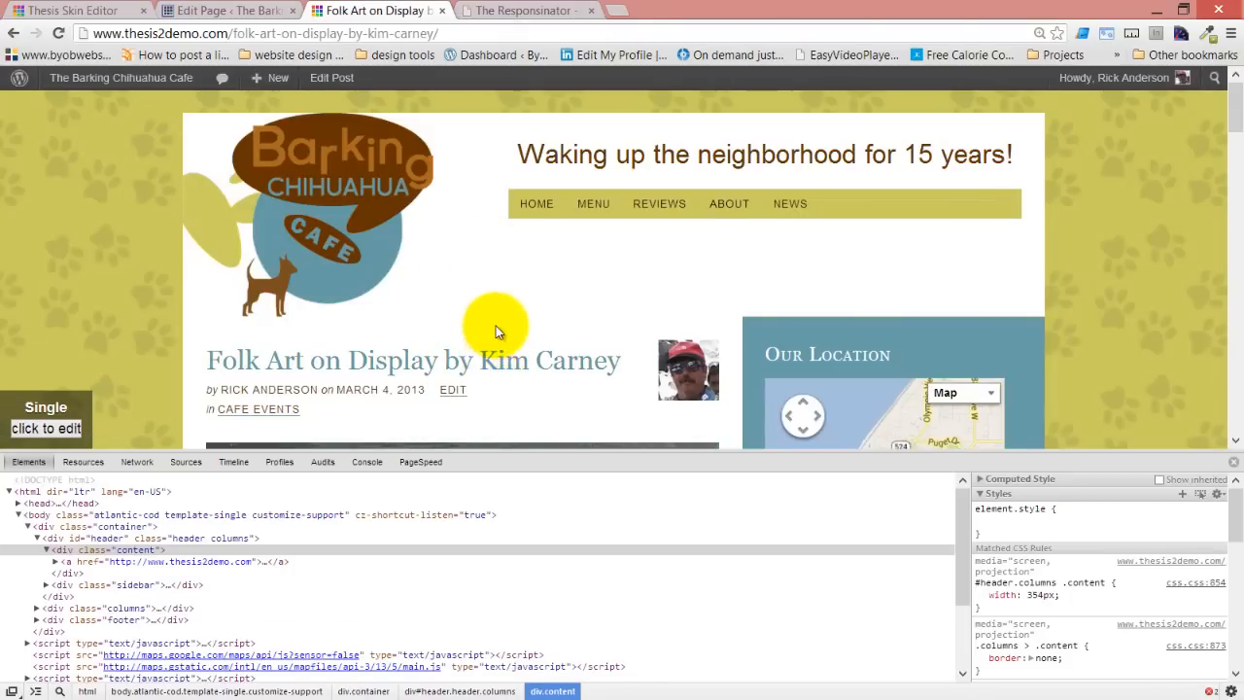
pyautogui.scroll(-5, 495, 326)
pyautogui.scroll(5, 495, 326)
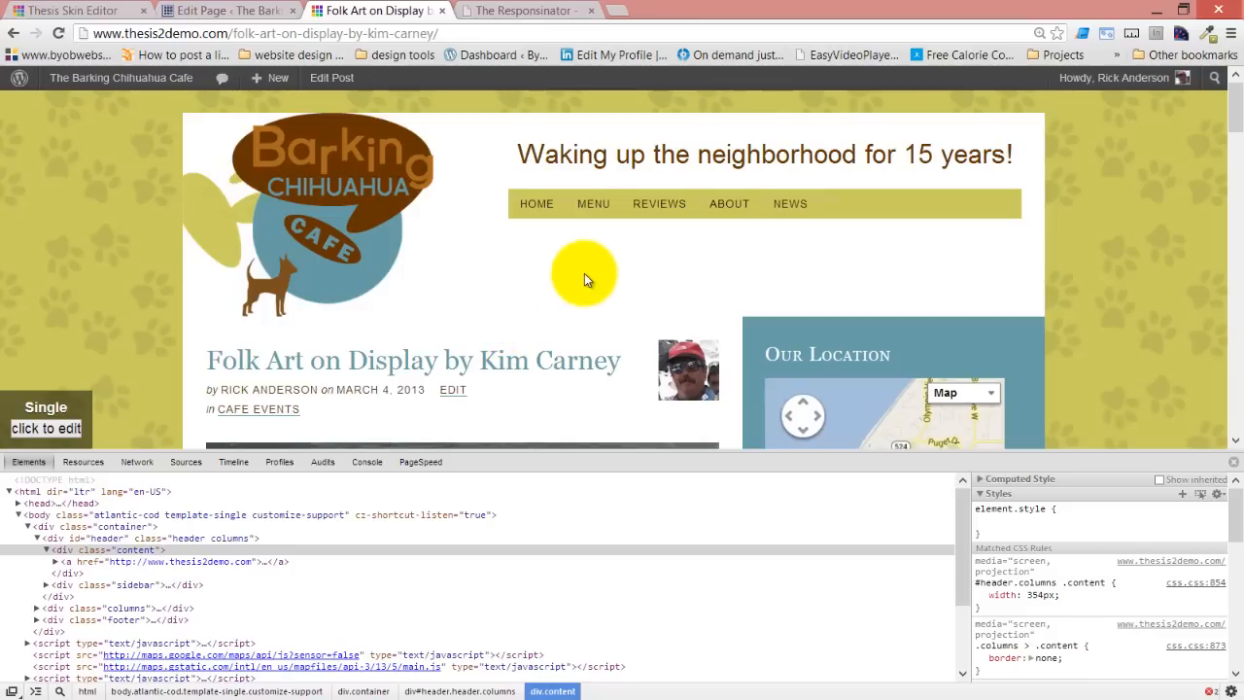
pyautogui.click(593, 203)
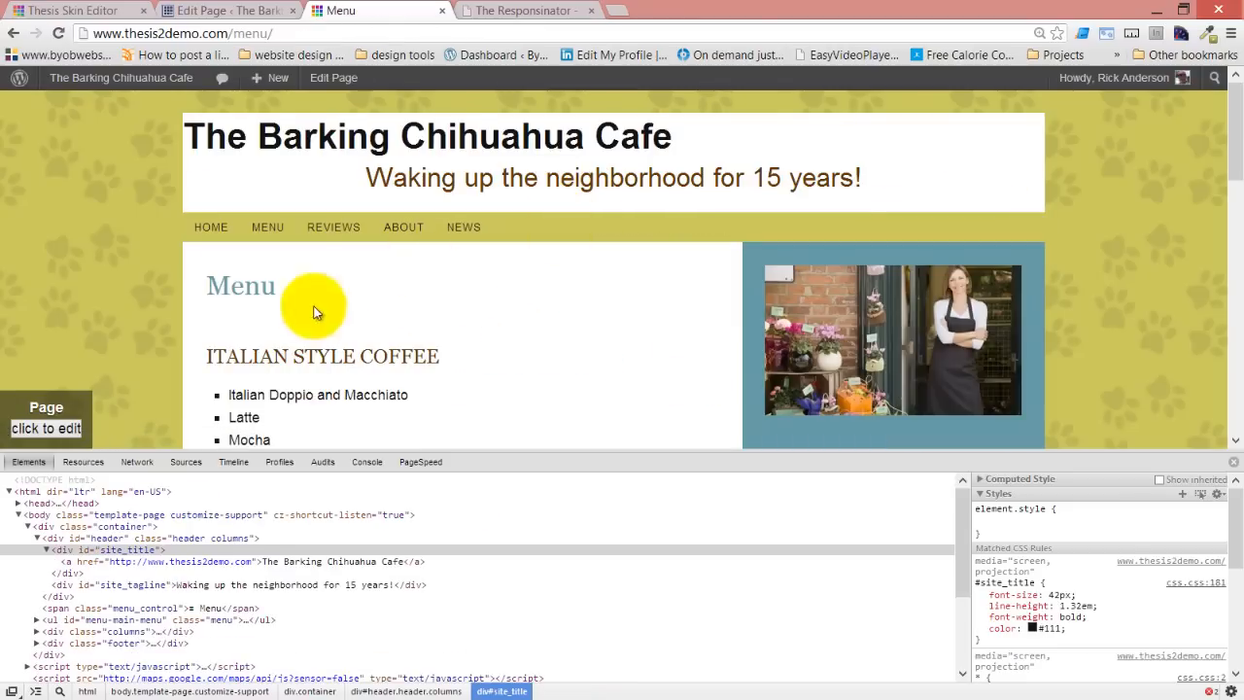
# Return to the Thesis skin editor and switch to the Page template
pyautogui.click(224, 10)
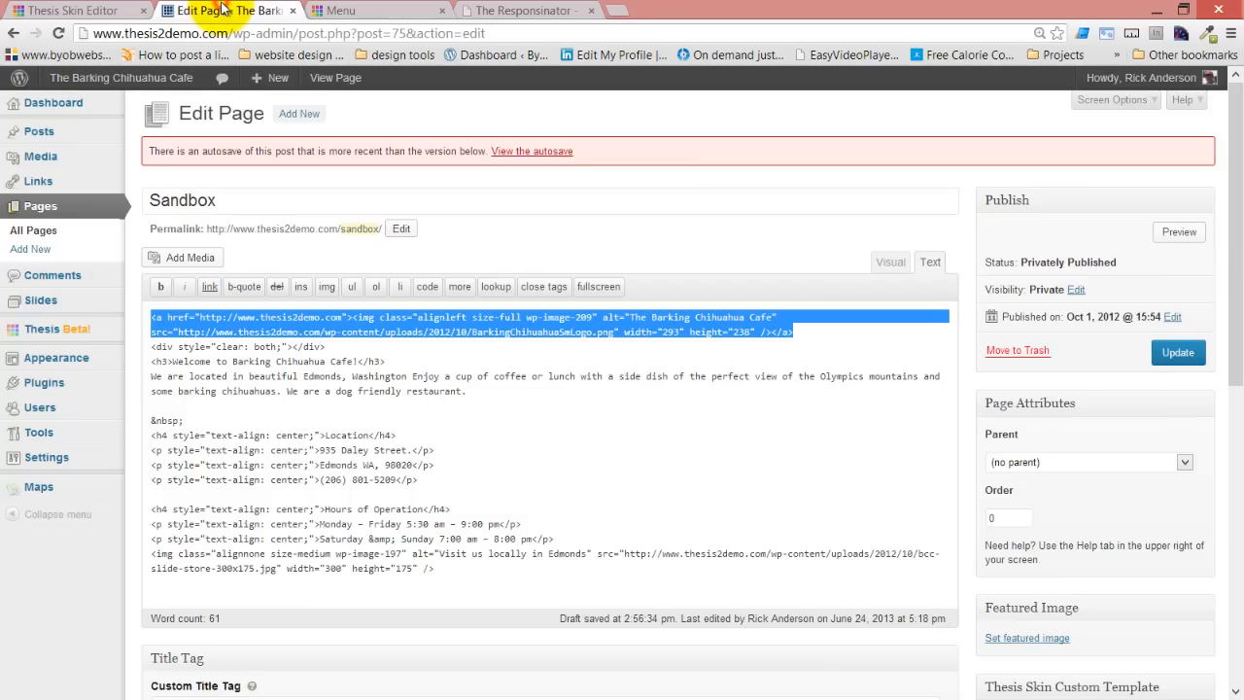
pyautogui.click(95, 10)
pyautogui.click(83, 147)
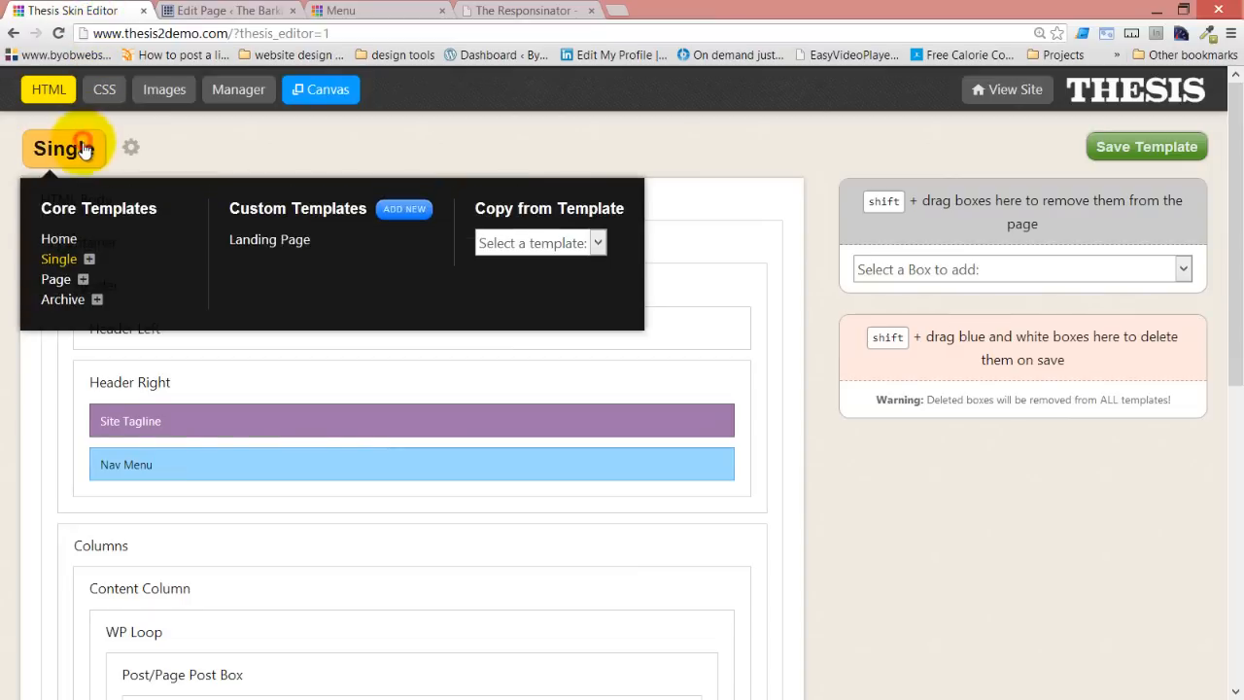
pyautogui.click(59, 282)
# Add the existing Header Left, Header Right and Header Image boxes to the Page template's box holding area
pyautogui.click(1024, 272)
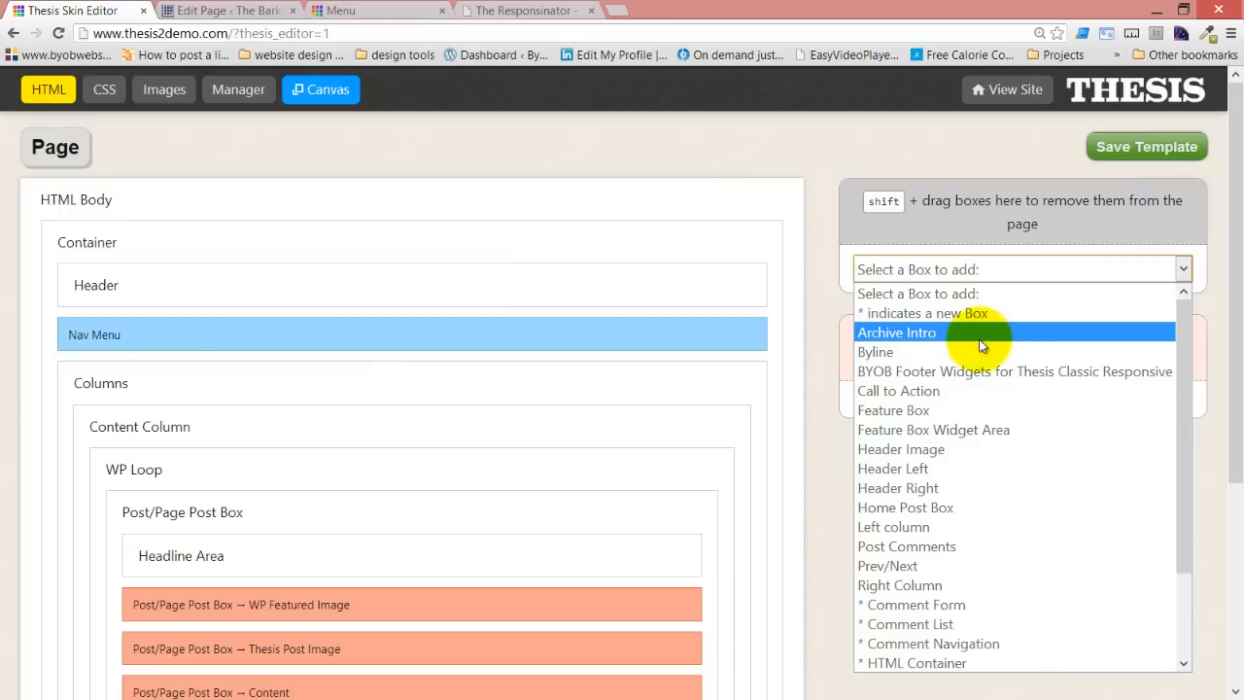
pyautogui.click(963, 488)
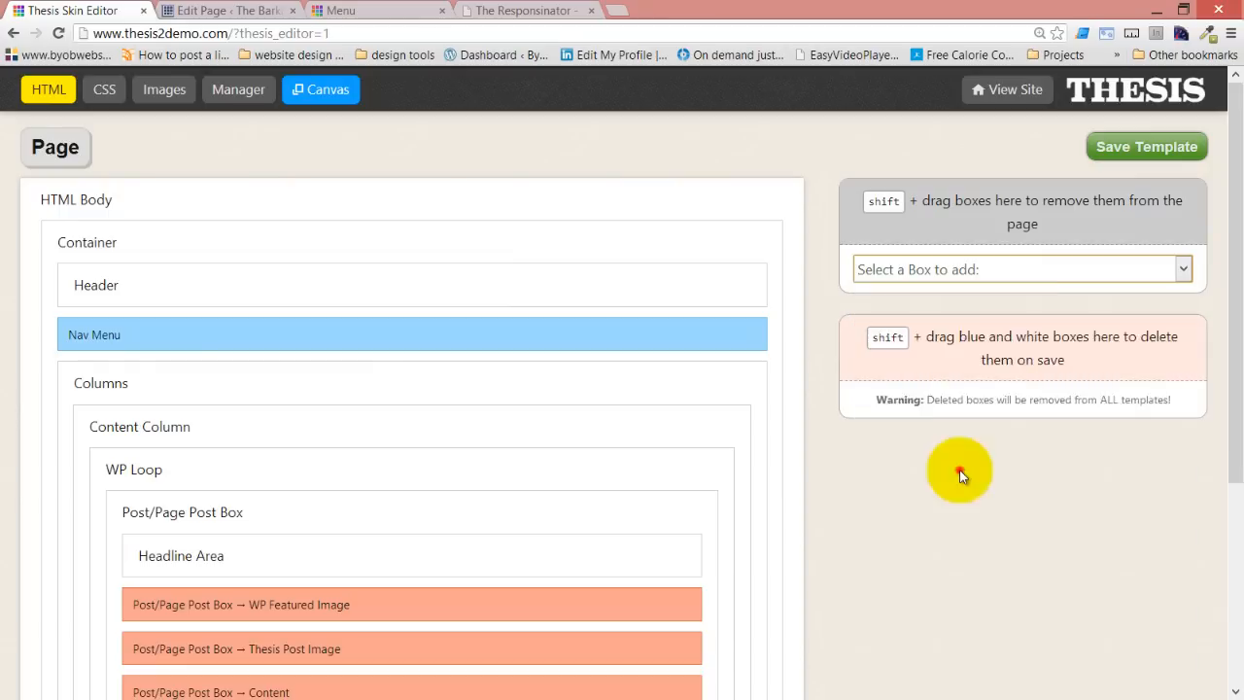
pyautogui.click(1023, 305)
pyautogui.click(1064, 271)
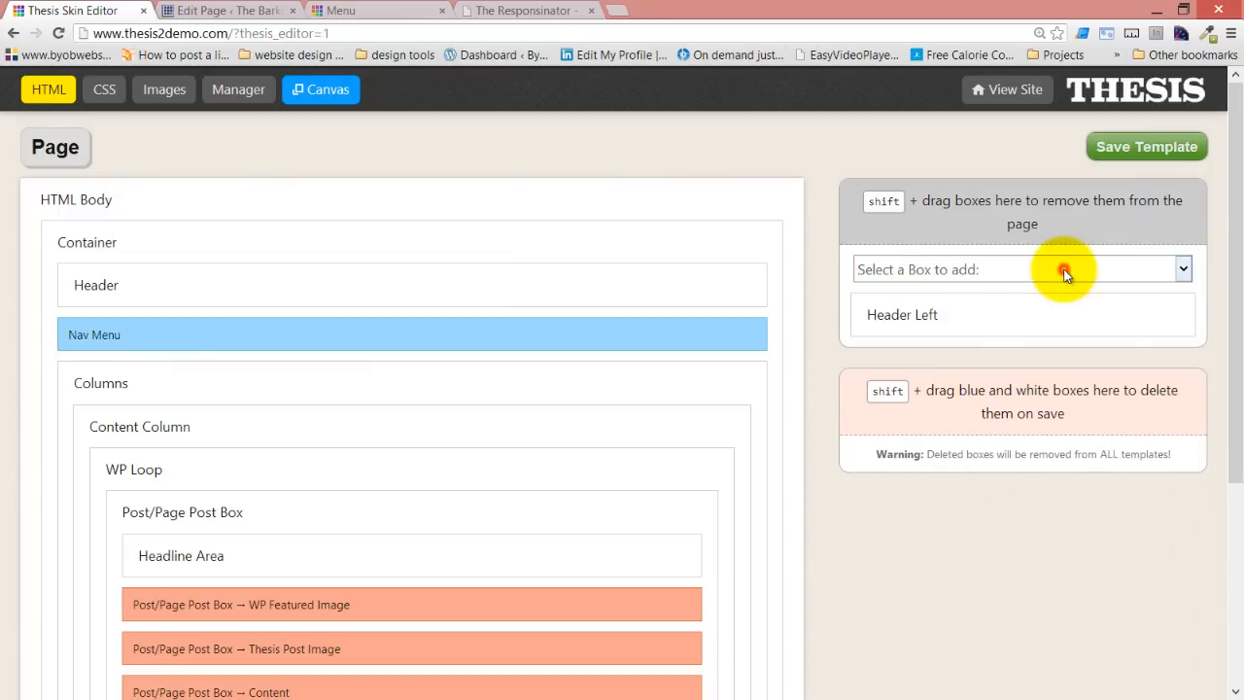
pyautogui.click(978, 469)
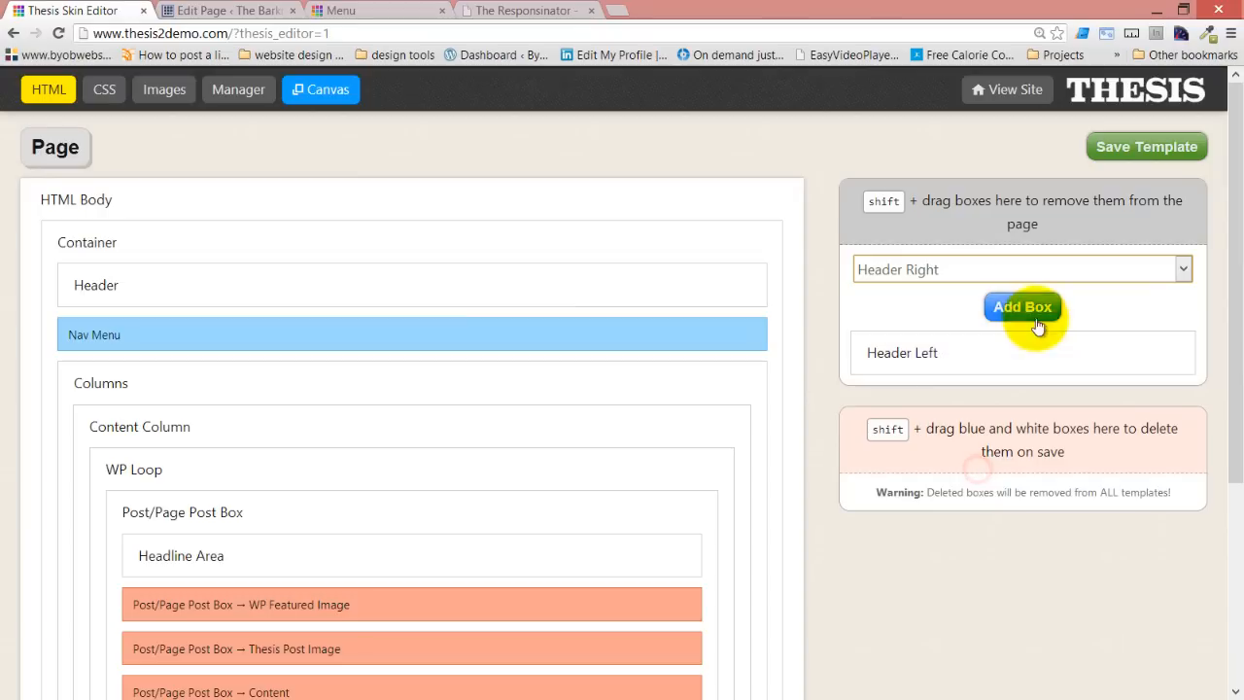
pyautogui.click(1026, 307)
pyautogui.click(1069, 270)
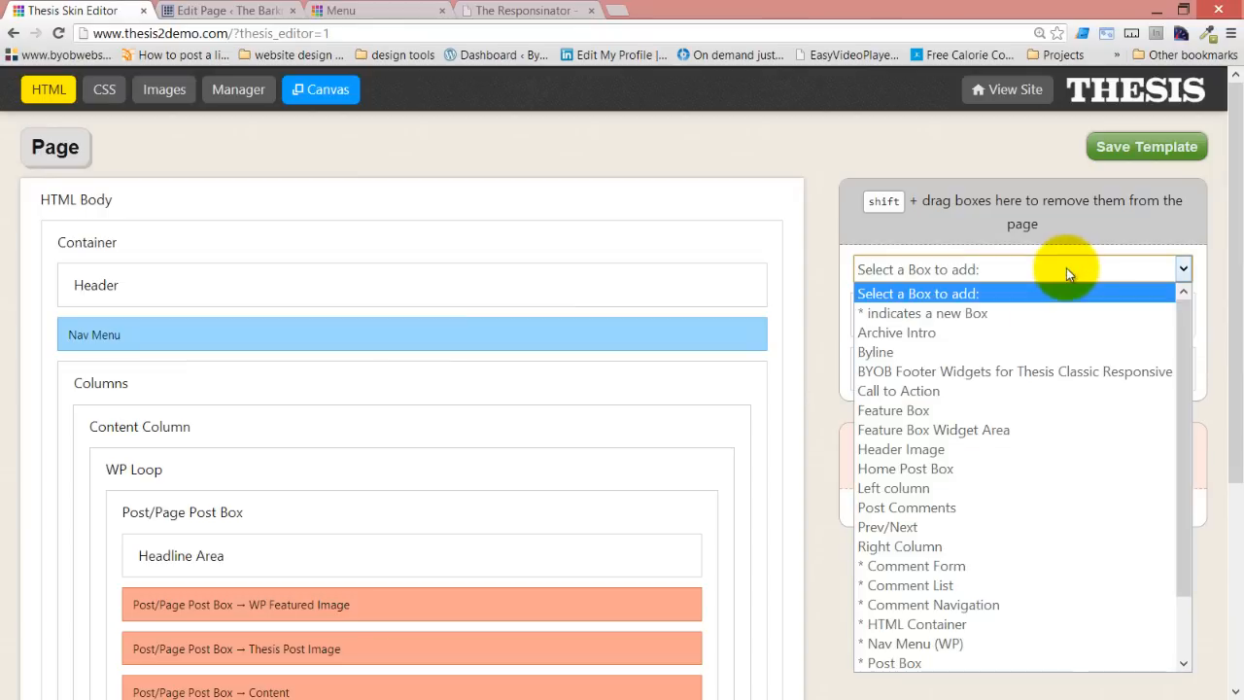
pyautogui.click(930, 449)
pyautogui.click(1038, 312)
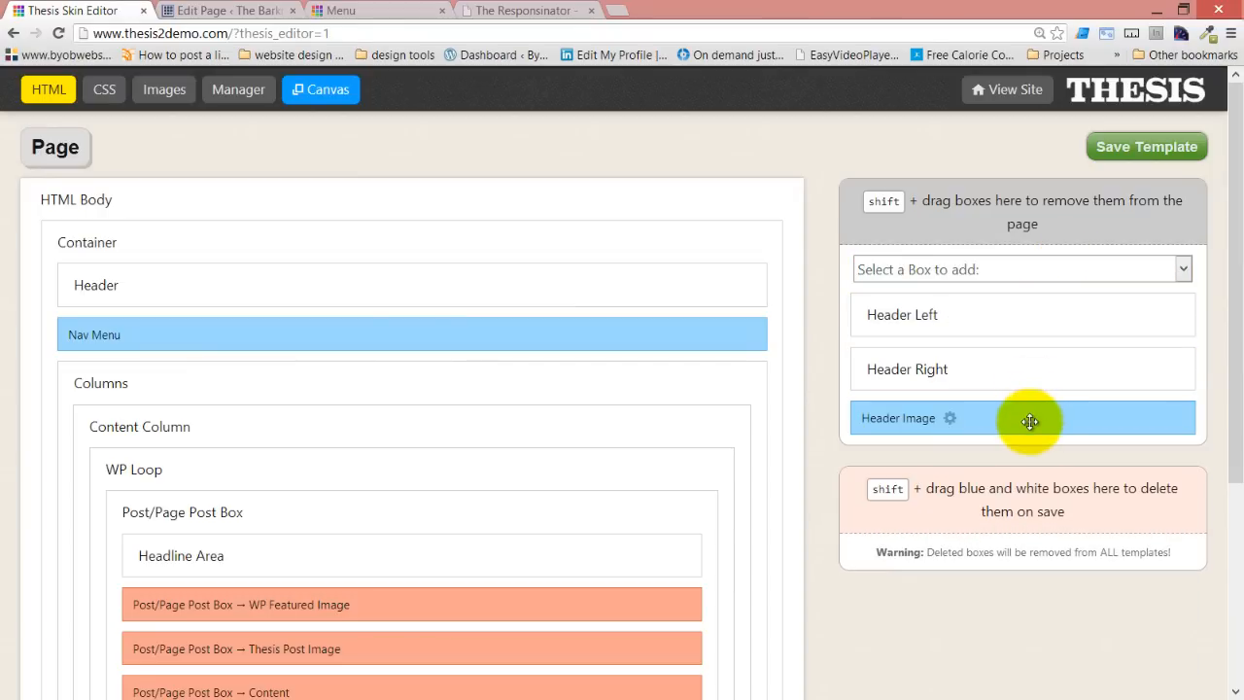
# Place Header Image inside Header Left, and move Header Right and Header Left into the Page template's Header container
pyautogui.moveTo(1030, 420); pyautogui.dragTo(1039, 321)
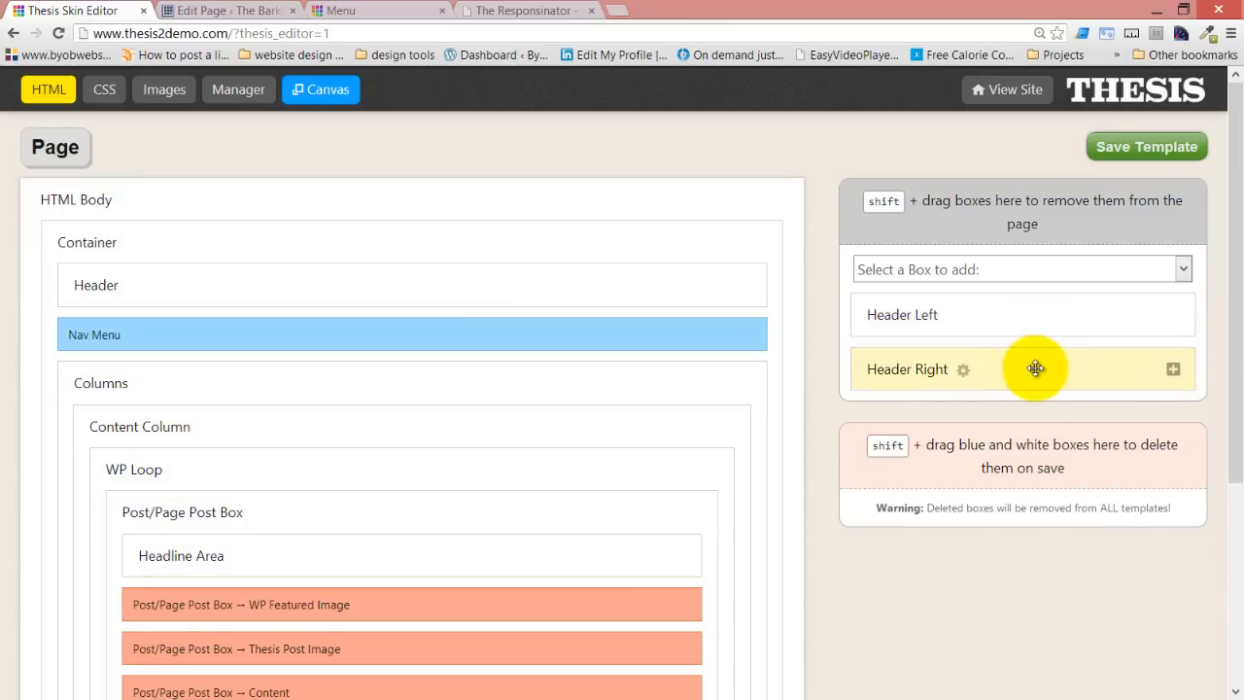
pyautogui.moveTo(1033, 367); pyautogui.dragTo(622, 288)
pyautogui.moveTo(938, 333); pyautogui.dragTo(583, 282)
pyautogui.click(743, 290)
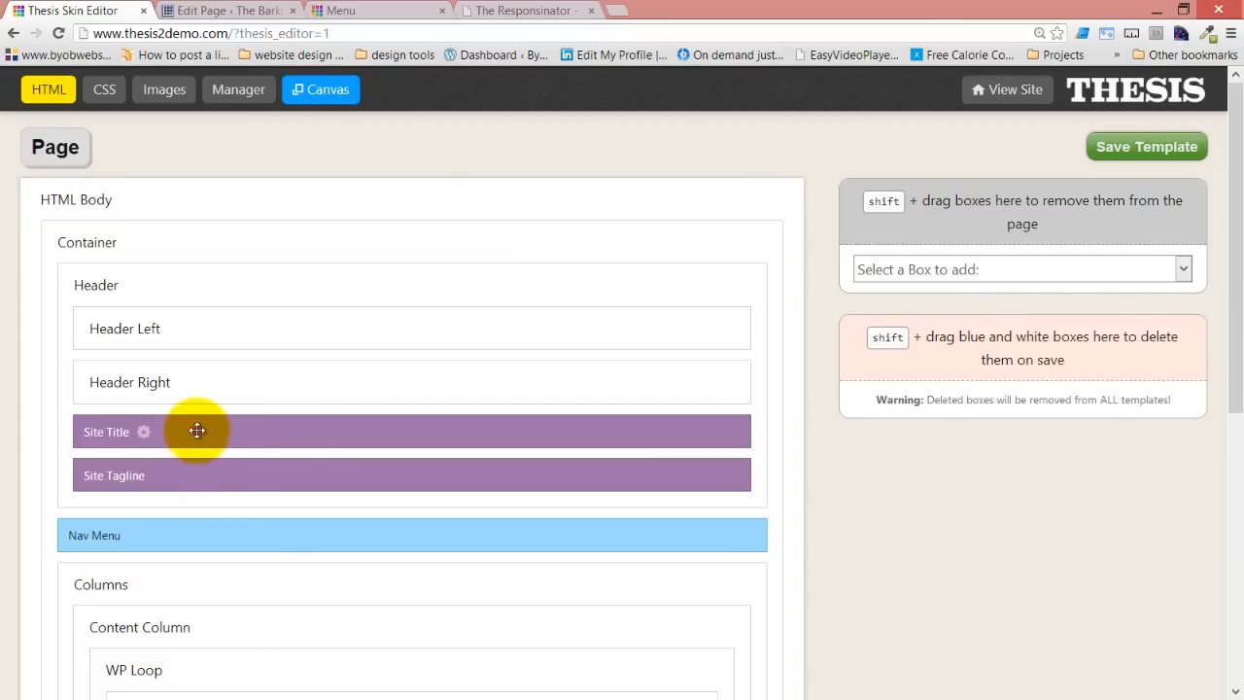
# Remove Site Title from the Page template's header, nest Site Tagline and Nav Menu inside Header Right, and save the template
pyautogui.moveTo(200, 432); pyautogui.dragTo(986, 228)
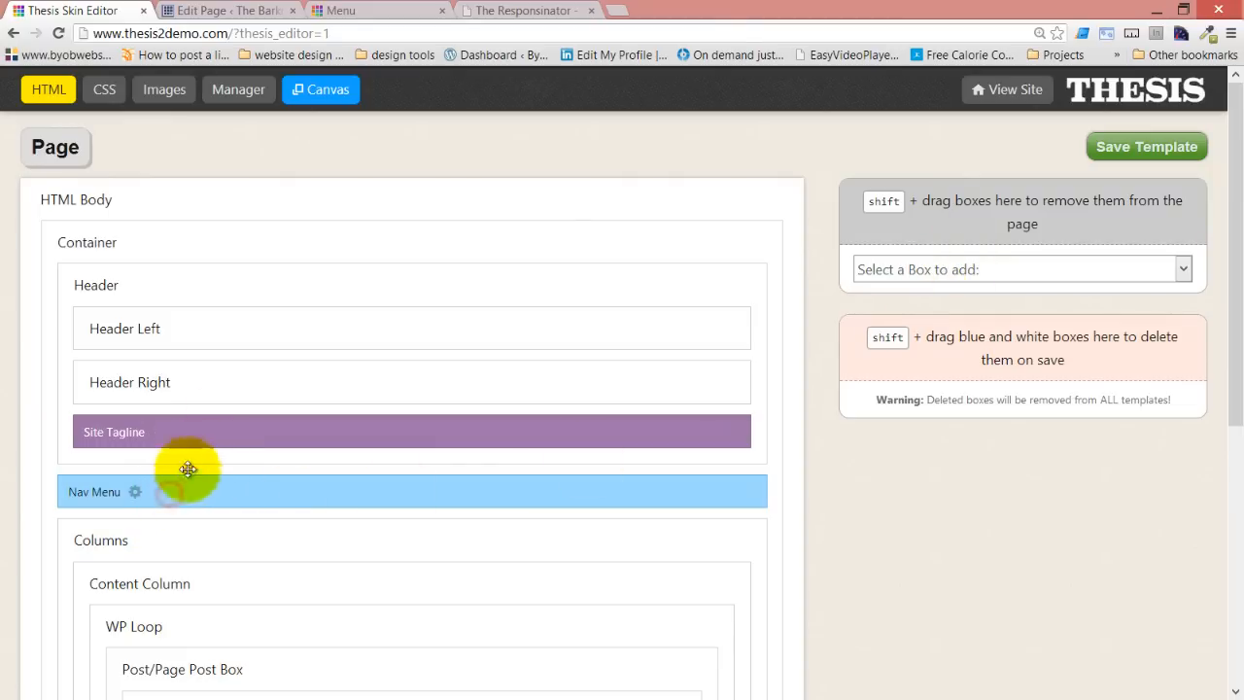
pyautogui.moveTo(185, 472)
pyautogui.mouseDown()
pyautogui.moveTo(244, 380)
pyautogui.moveTo(182, 489)
pyautogui.mouseUp()
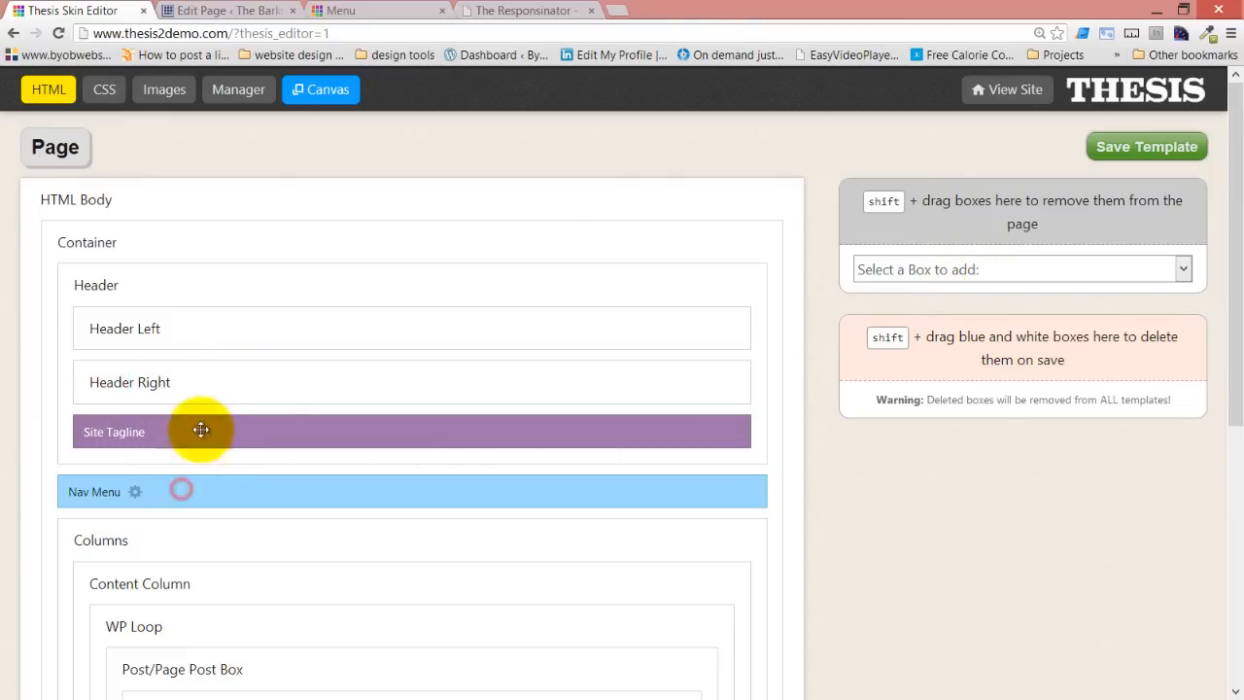
pyautogui.moveTo(200, 430); pyautogui.dragTo(226, 378)
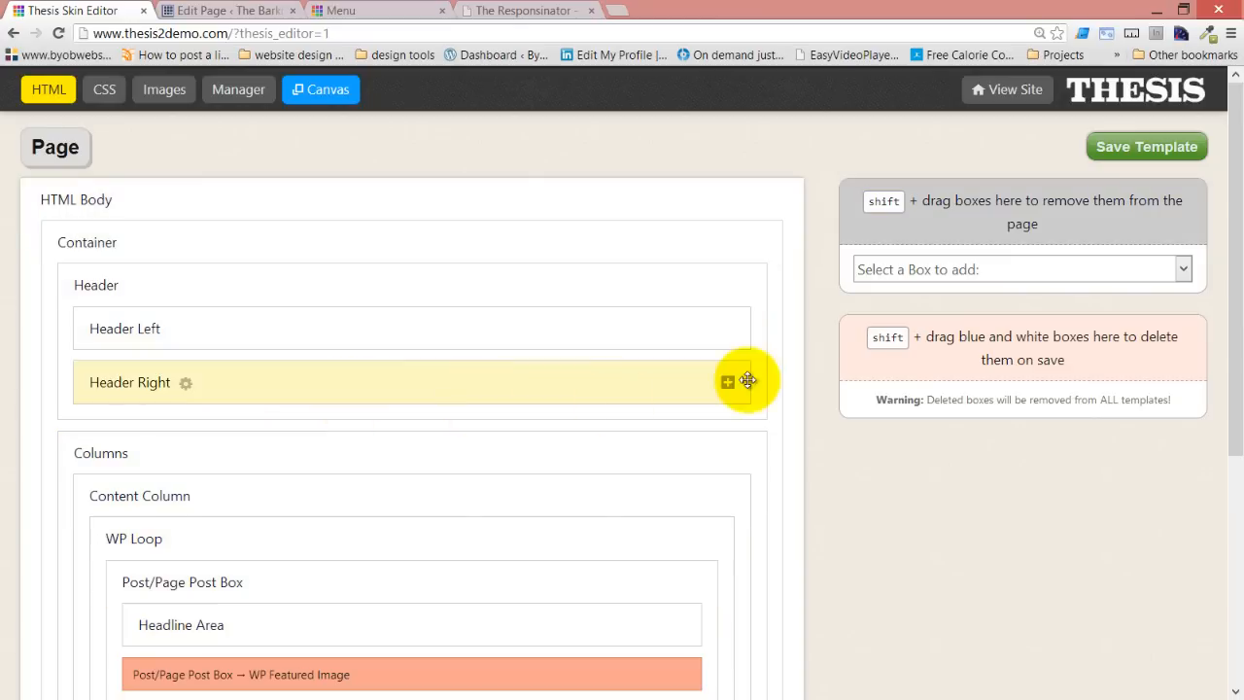
pyautogui.click(727, 383)
pyautogui.click(729, 385)
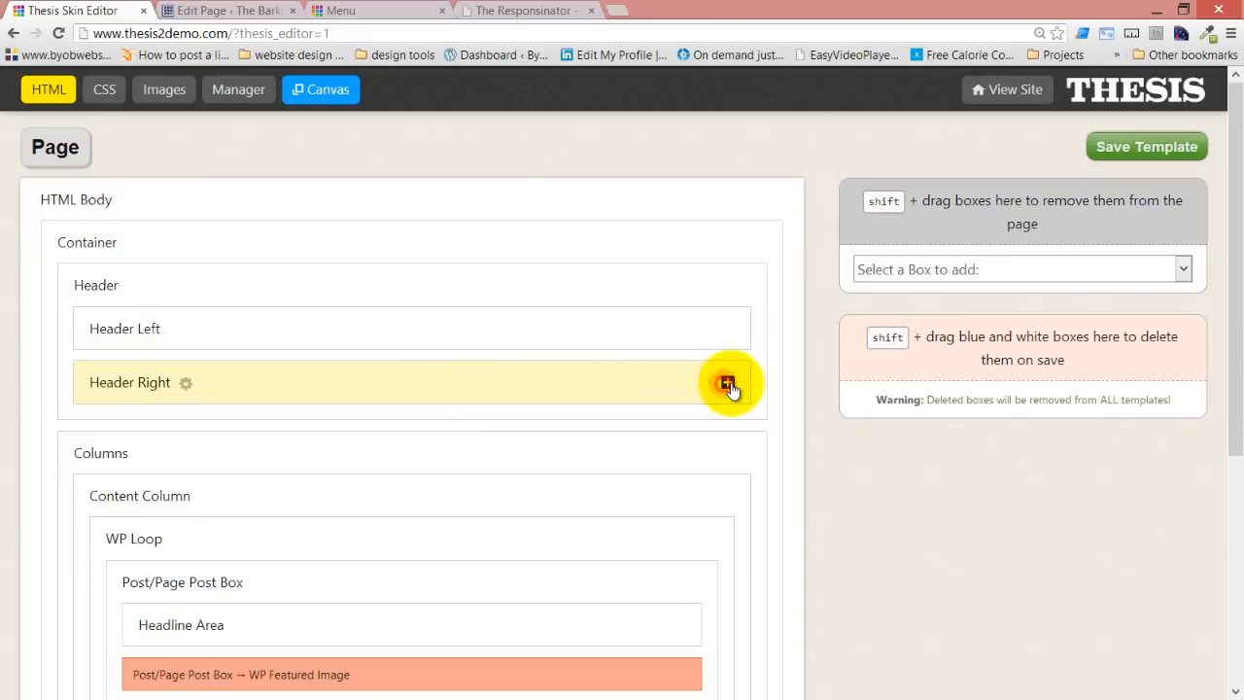
pyautogui.click(1143, 151)
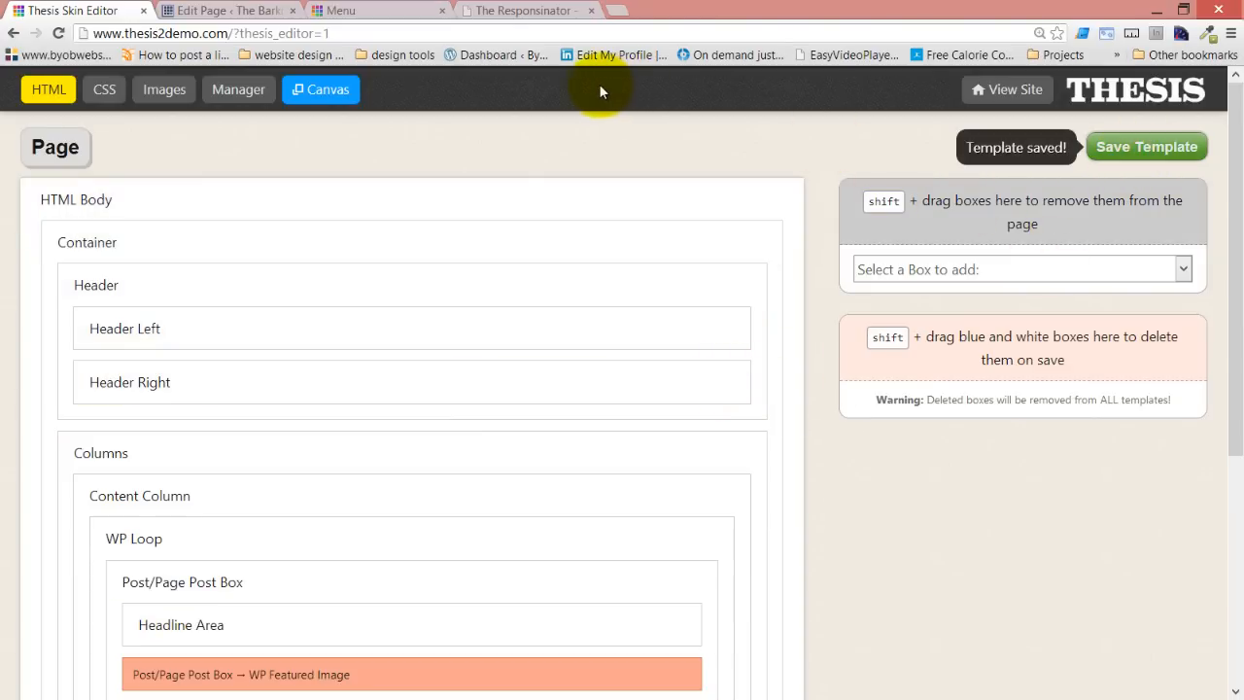
# Reload the live Menu page to check its header, close the Edit Page browser tab, and open the site's Home page
pyautogui.click(238, 11)
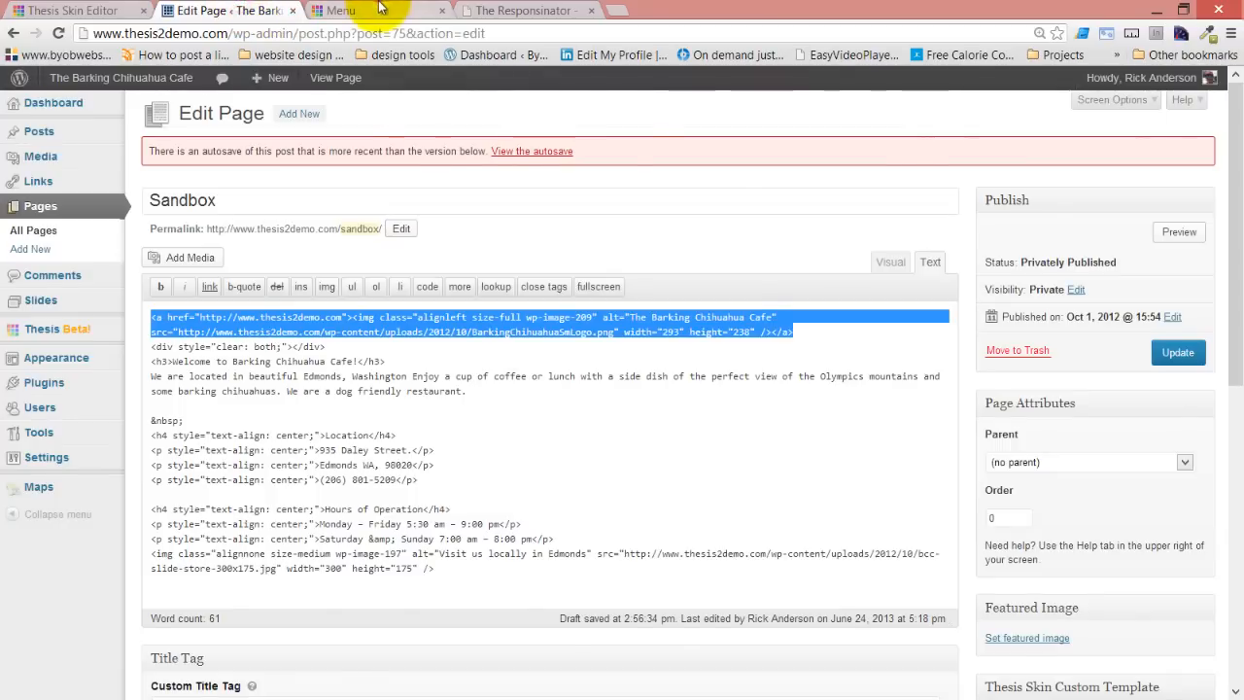
pyautogui.click(340, 11)
pyautogui.click(58, 33)
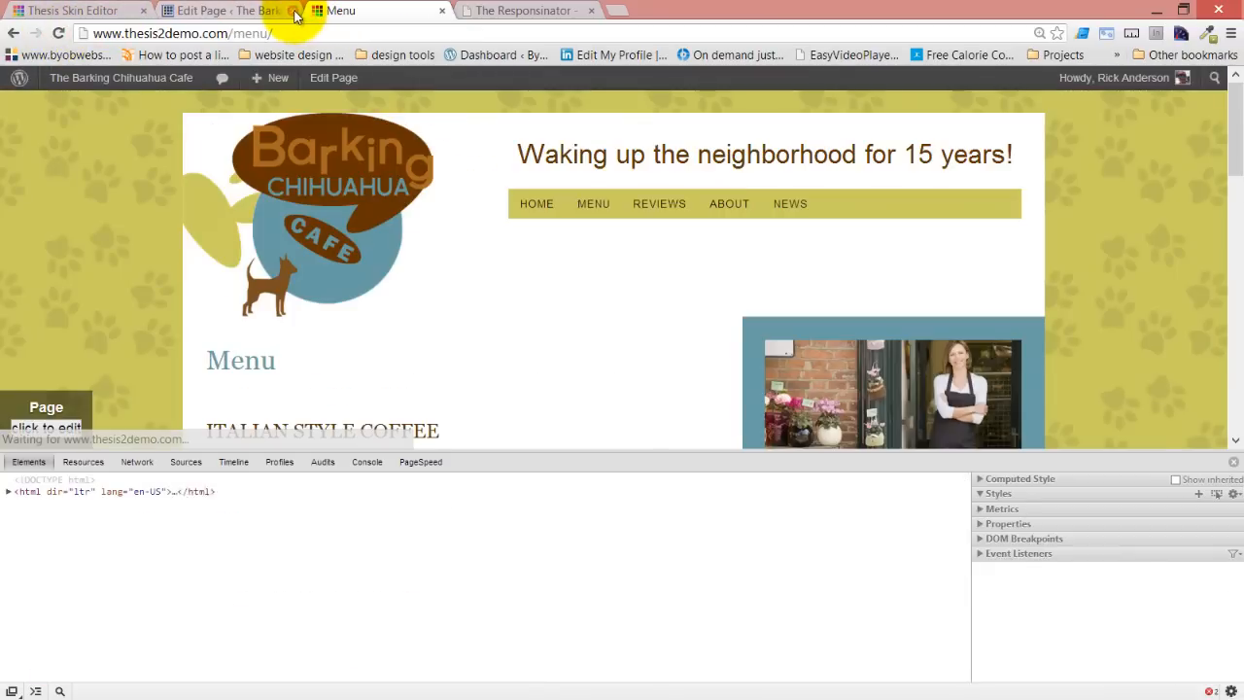
pyautogui.click(293, 10)
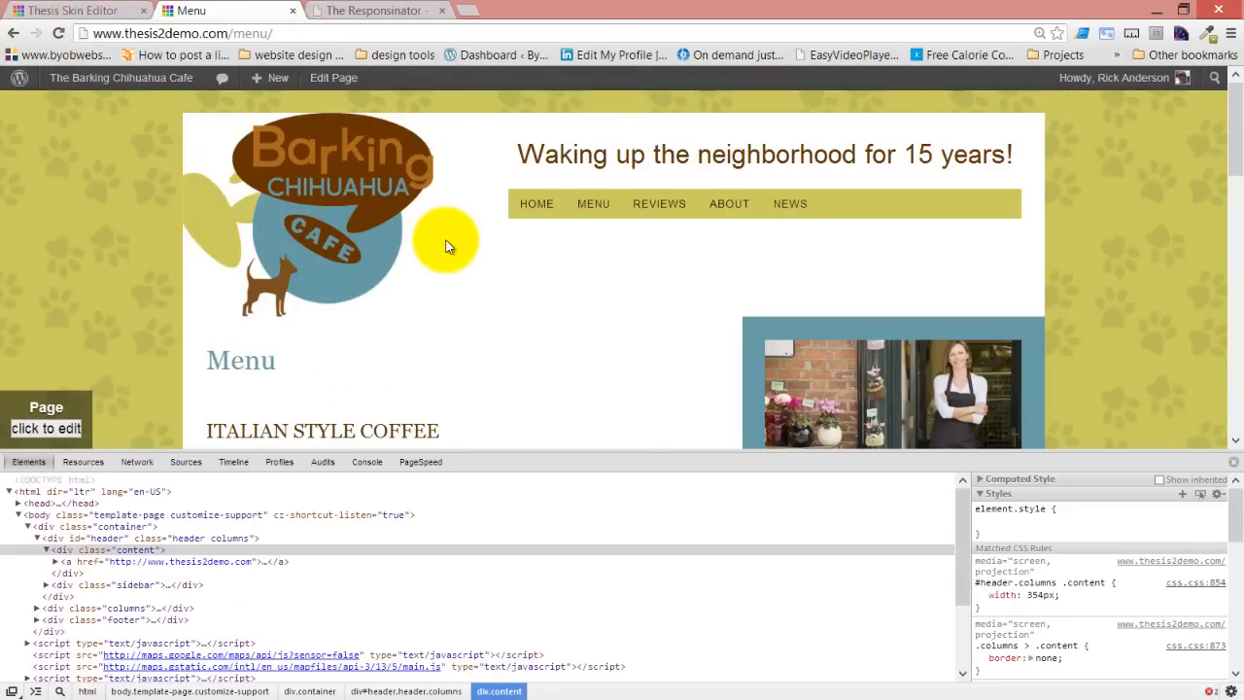
pyautogui.click(530, 209)
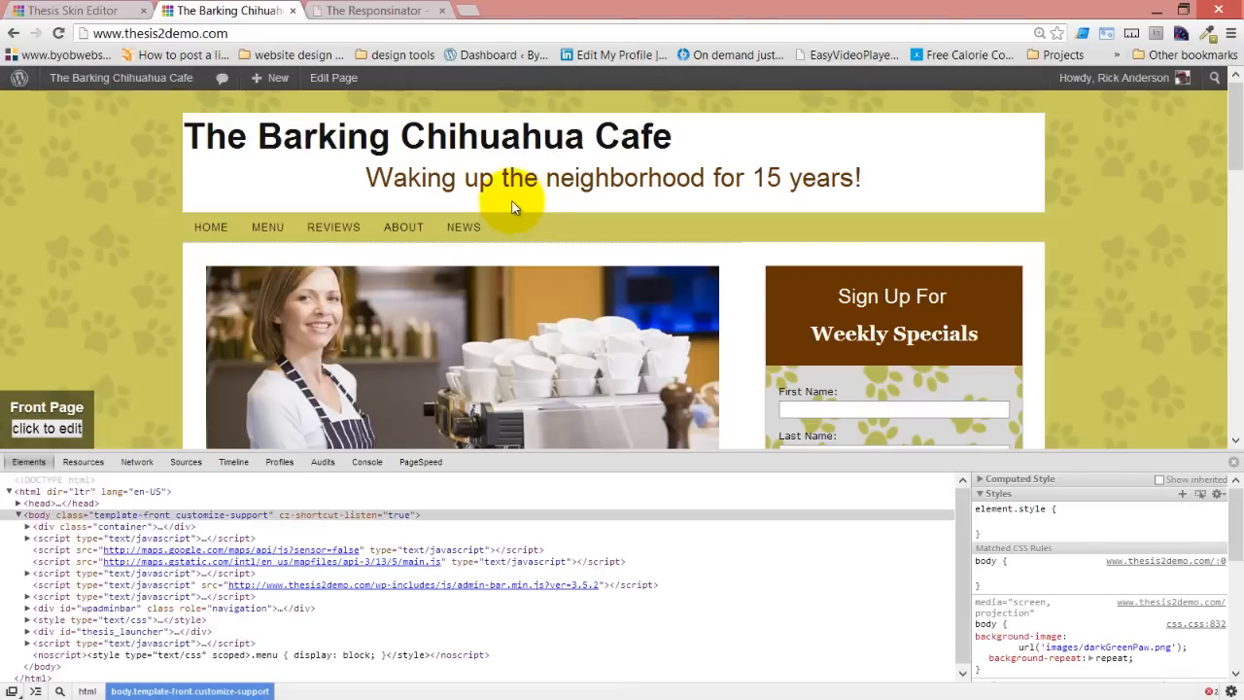
# Return to the Thesis skin editor and switch to the Front Page template under the Page core template
pyautogui.click(68, 11)
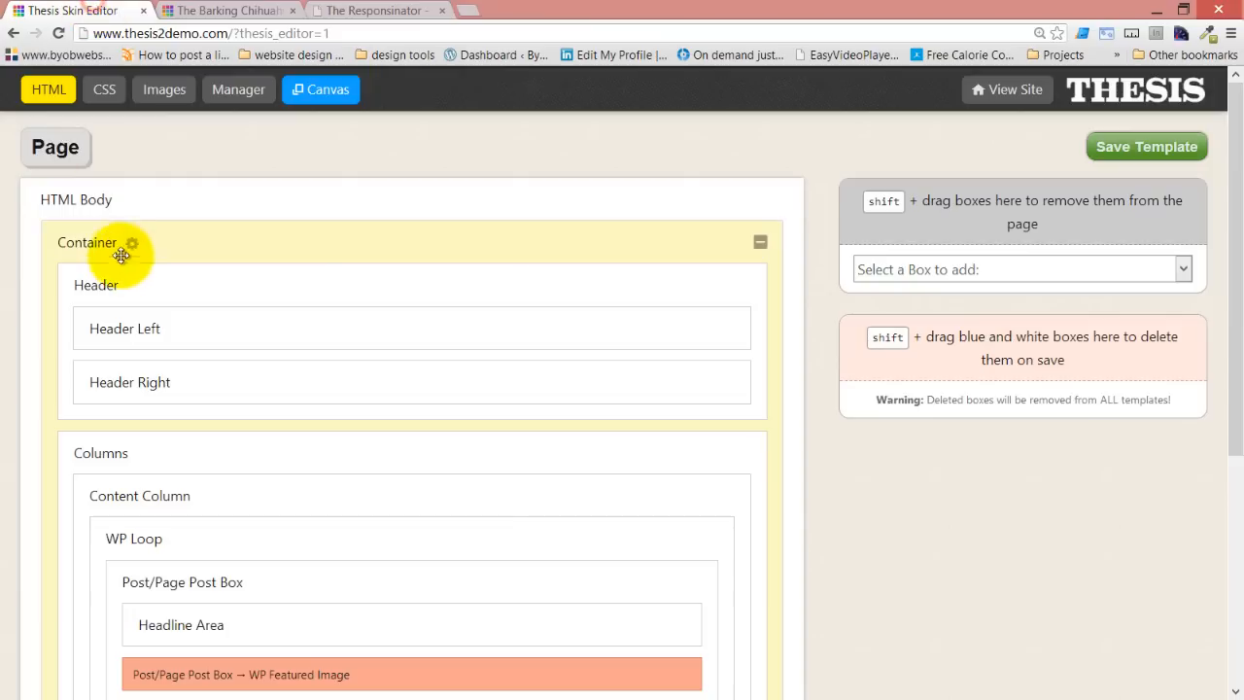
pyautogui.click(56, 149)
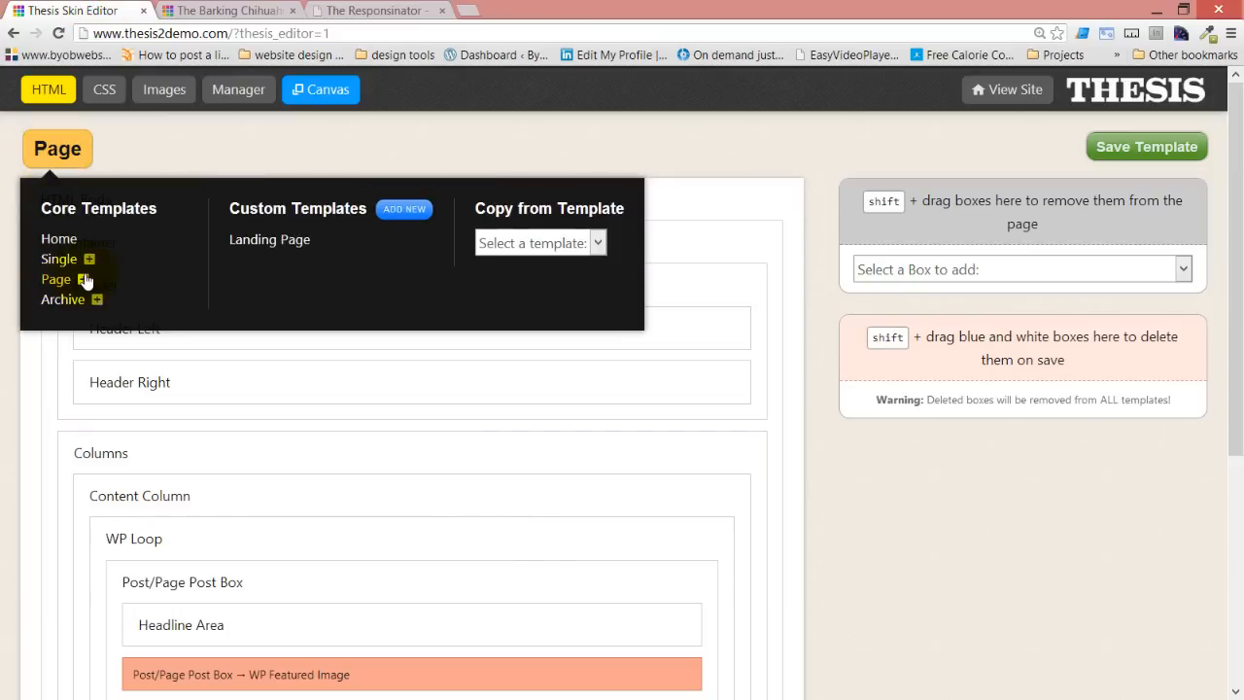
pyautogui.click(84, 279)
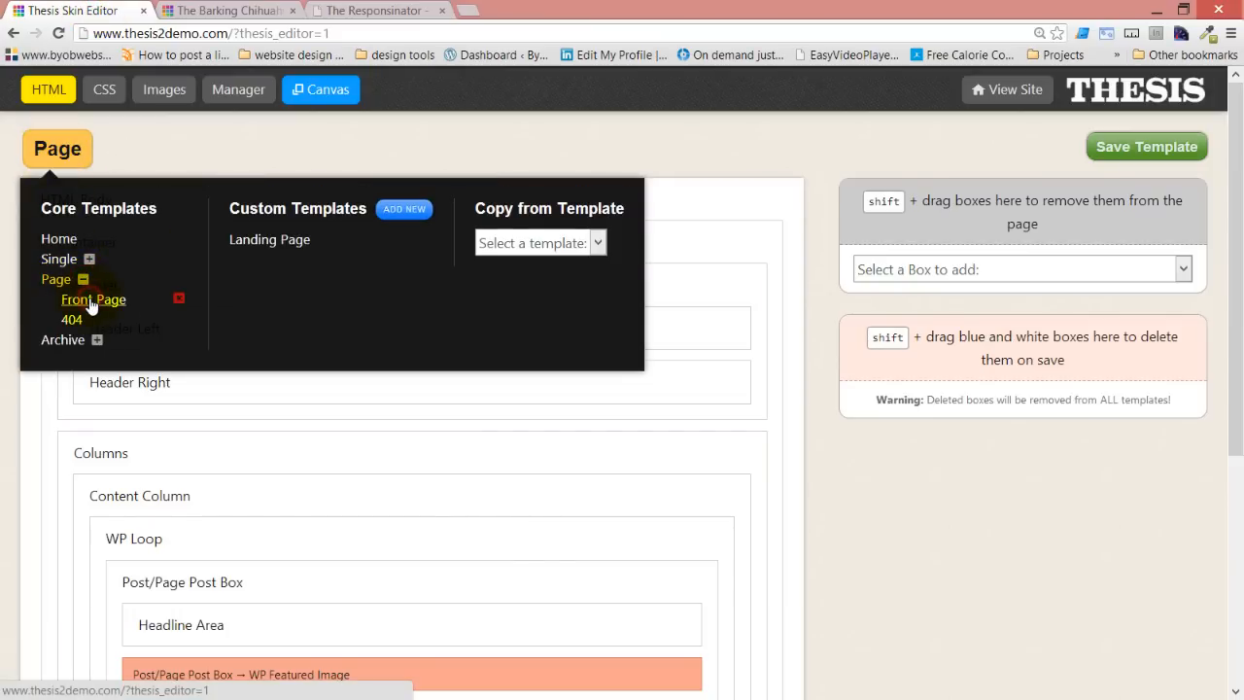
pyautogui.click(93, 300)
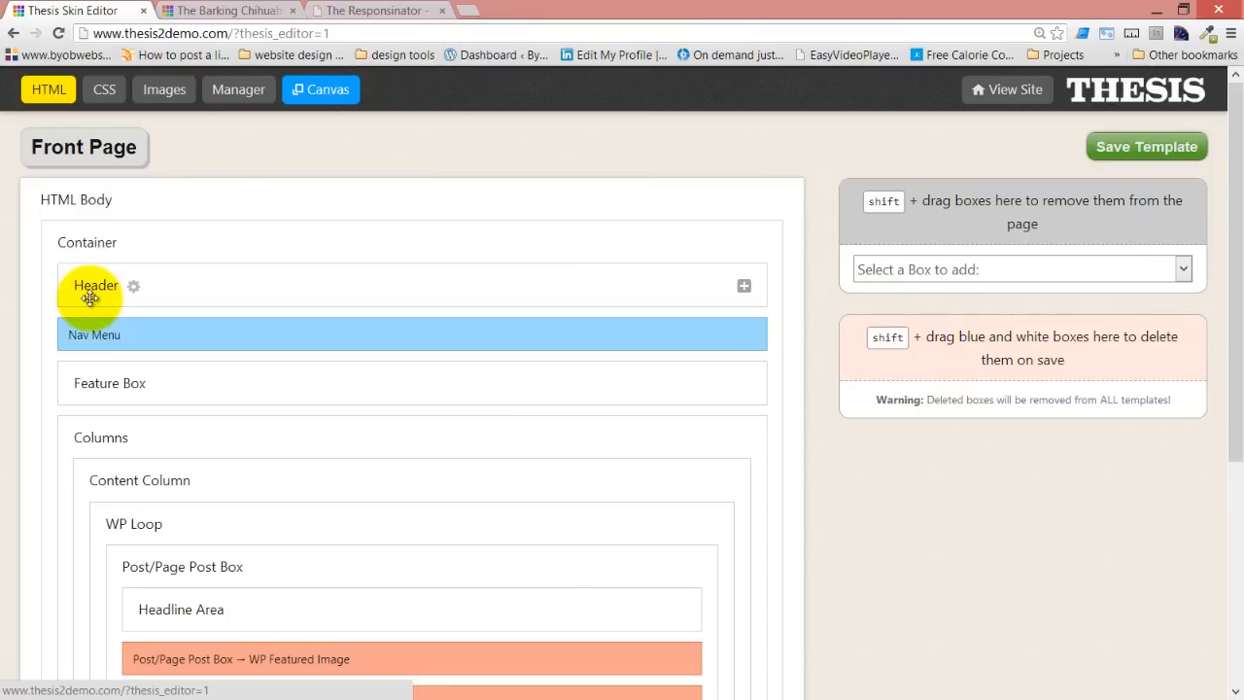
# Add the Header Left, Header Right and Header Image boxes to the Front Page template's box staging area
pyautogui.click(1028, 269)
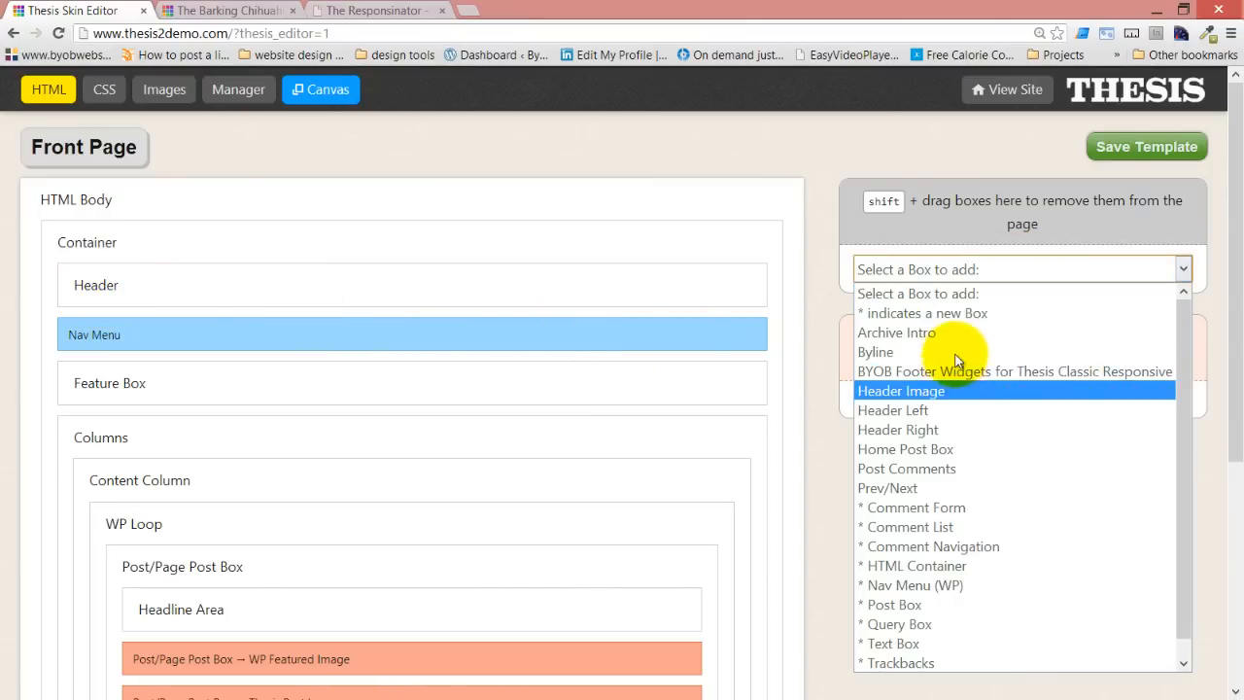
pyautogui.click(941, 409)
pyautogui.click(1005, 305)
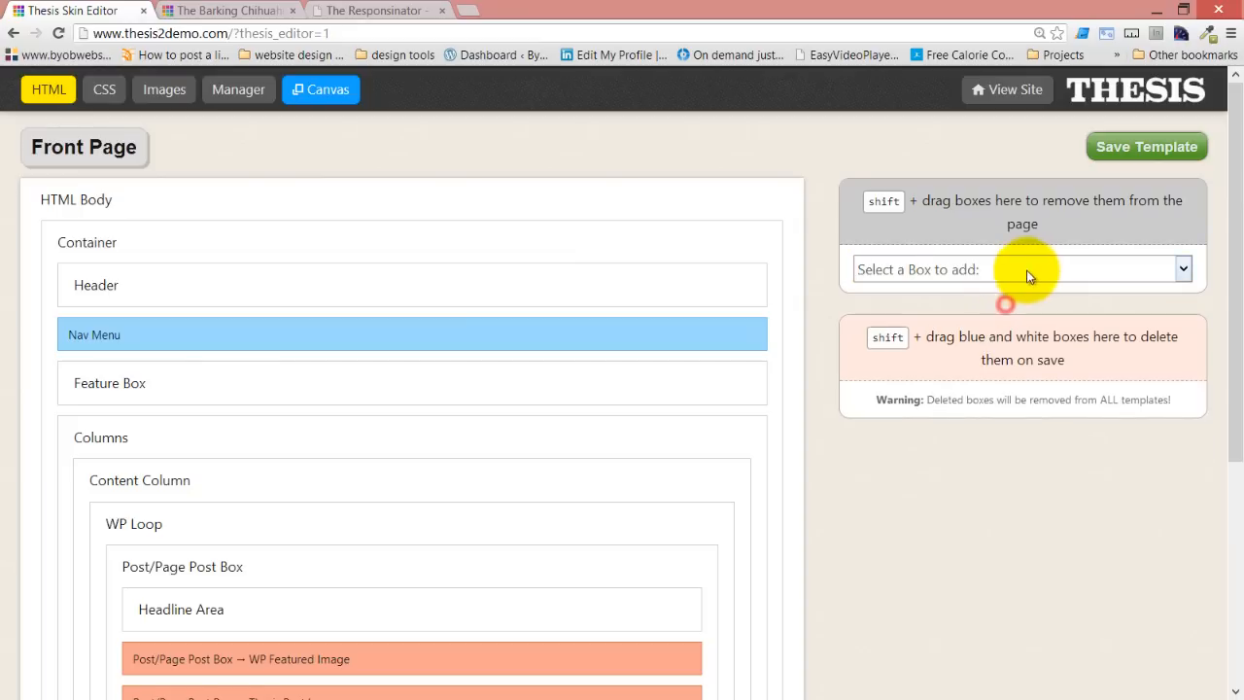
pyautogui.click(1029, 270)
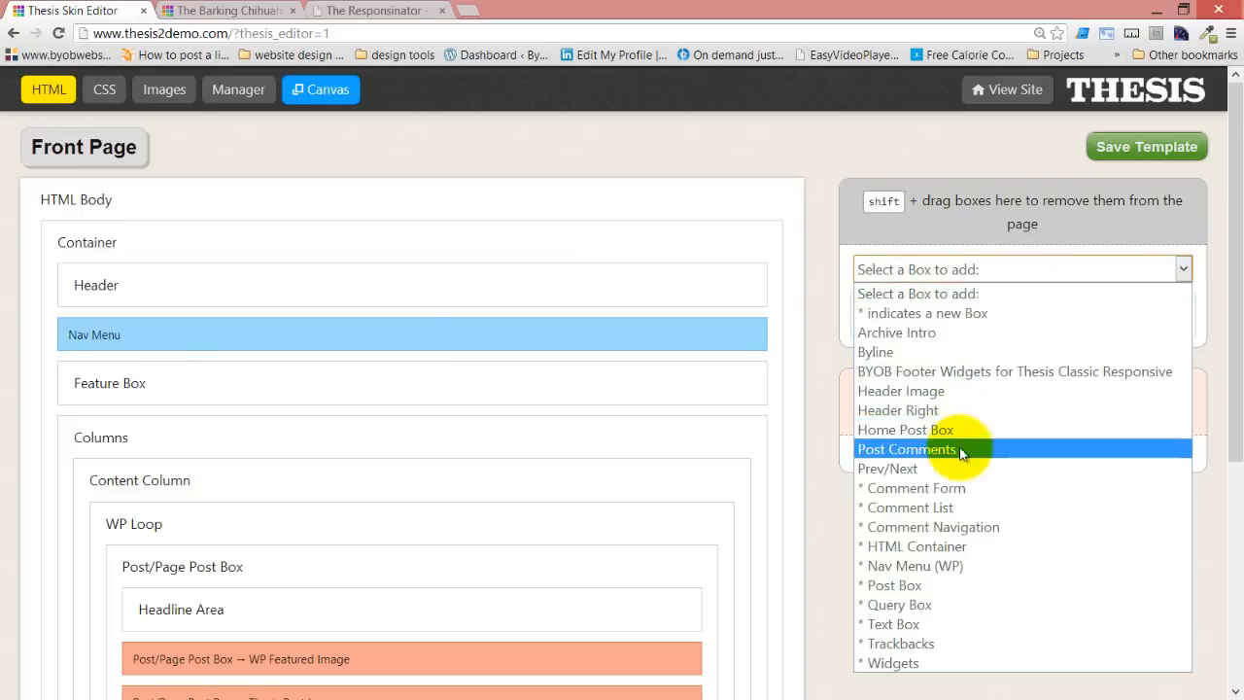
pyautogui.click(957, 407)
pyautogui.click(1018, 309)
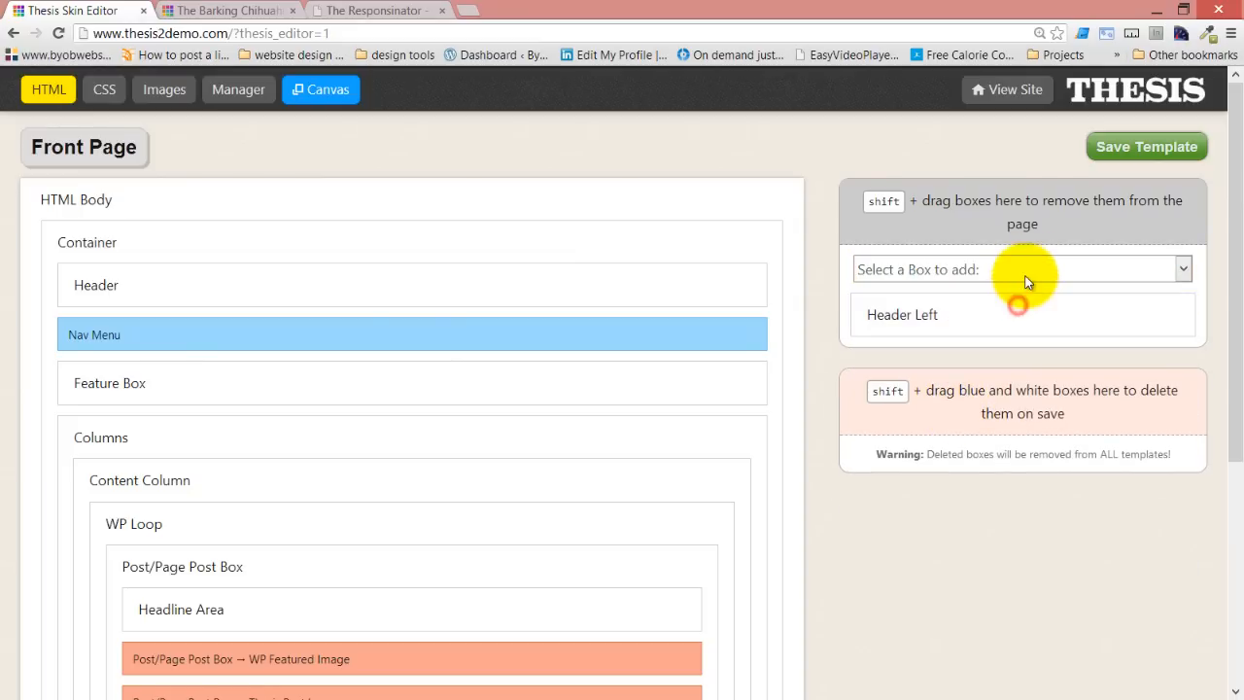
pyautogui.click(1028, 268)
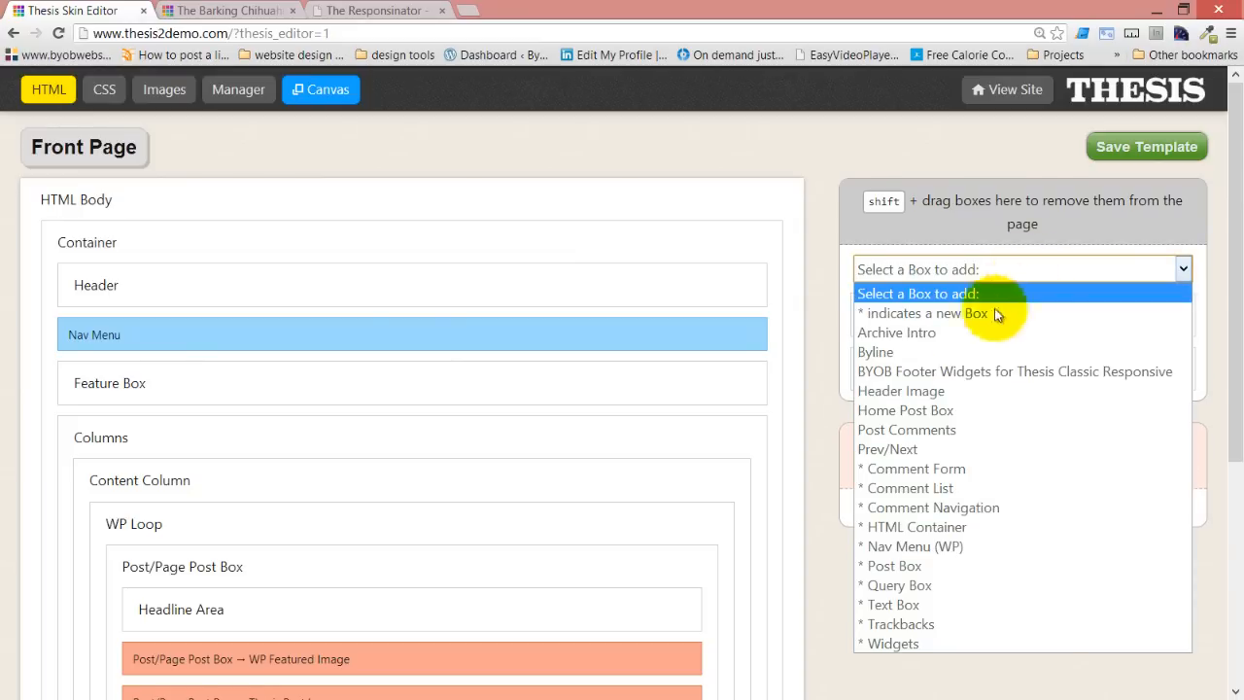
pyautogui.click(901, 391)
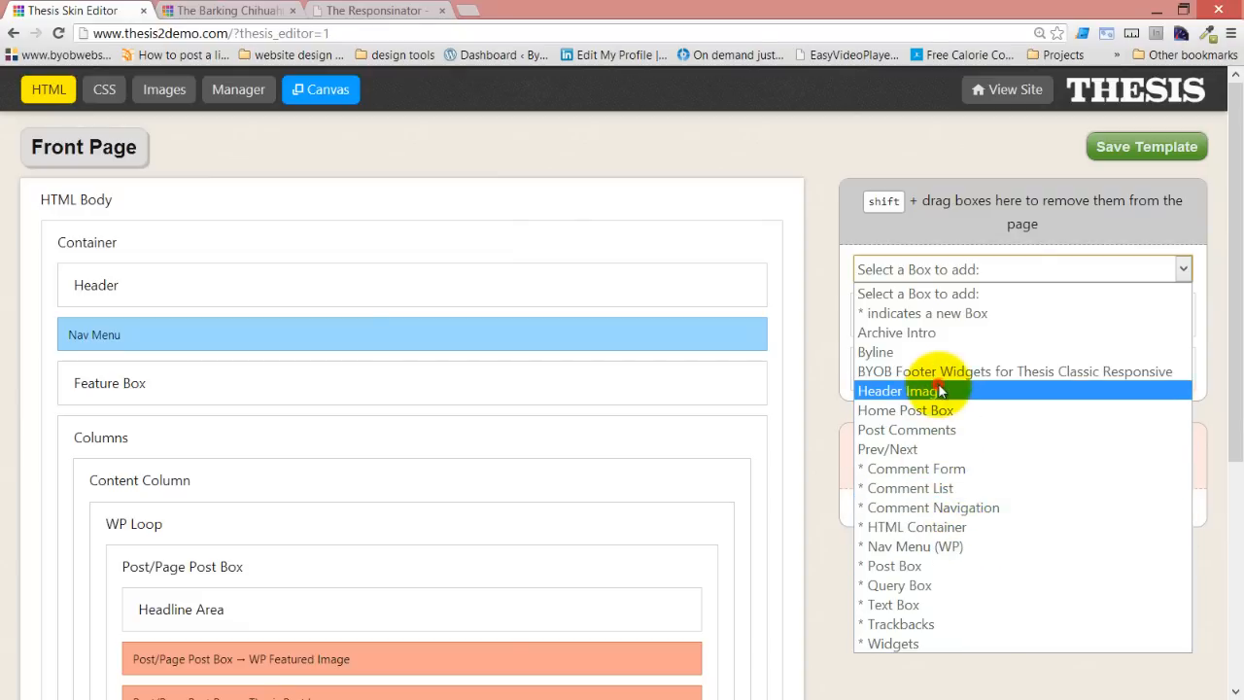
pyautogui.click(1019, 307)
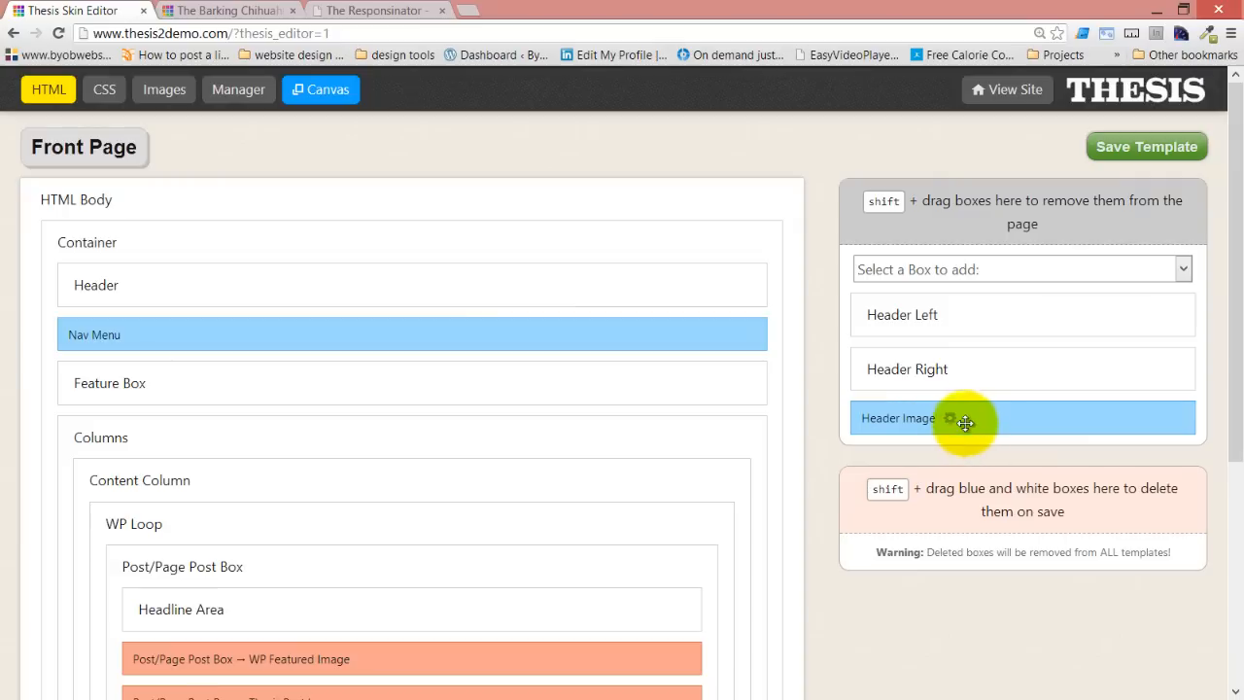
# Nest Header Image inside Header Left, move Header Left and Header Right into the Front Page template's Header container, and expand Header
pyautogui.moveTo(978, 417); pyautogui.dragTo(530, 277)
pyautogui.moveTo(945, 307); pyautogui.dragTo(545, 287)
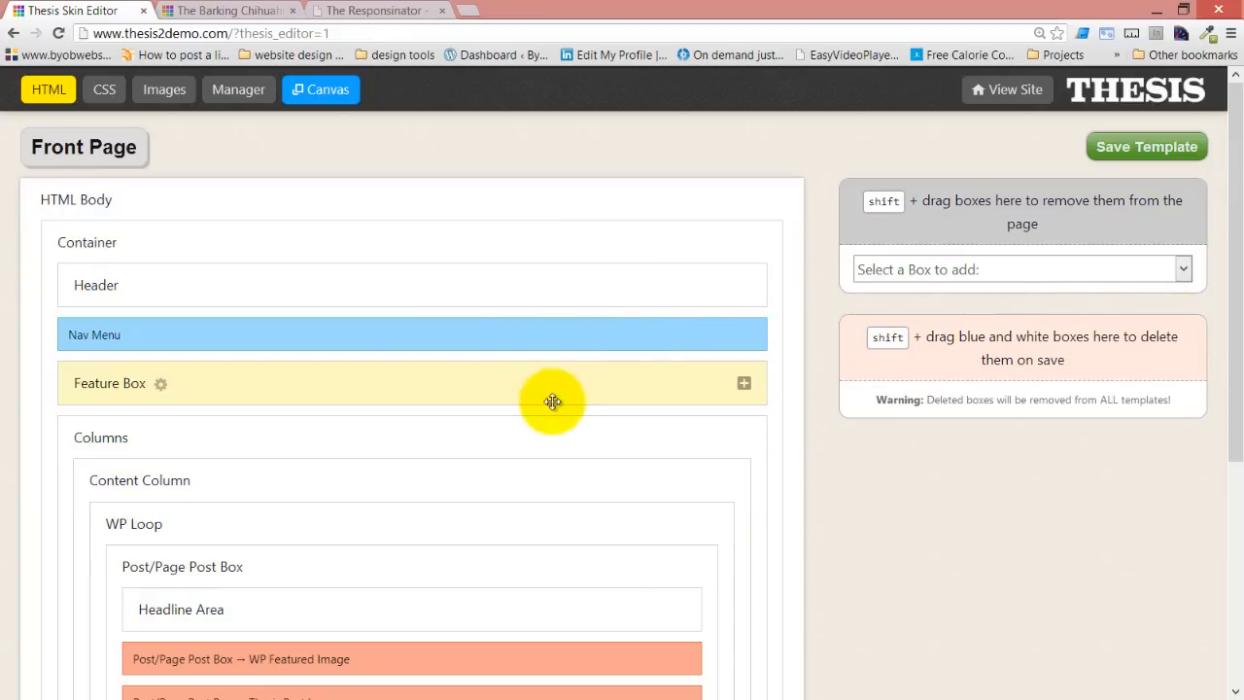
pyautogui.click(743, 287)
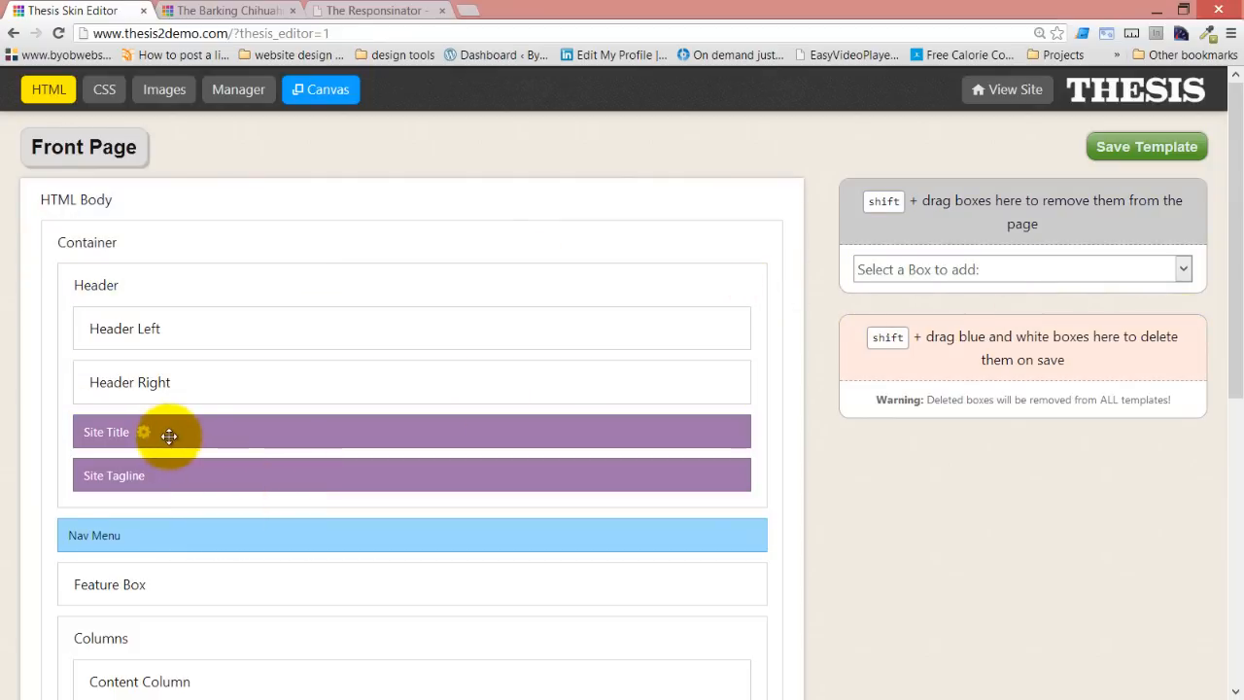
# Remove Site Title from the Front Page template's header, nest Site Tagline and Nav Menu inside Header Right, and save the template
pyautogui.moveTo(203, 434); pyautogui.dragTo(932, 224)
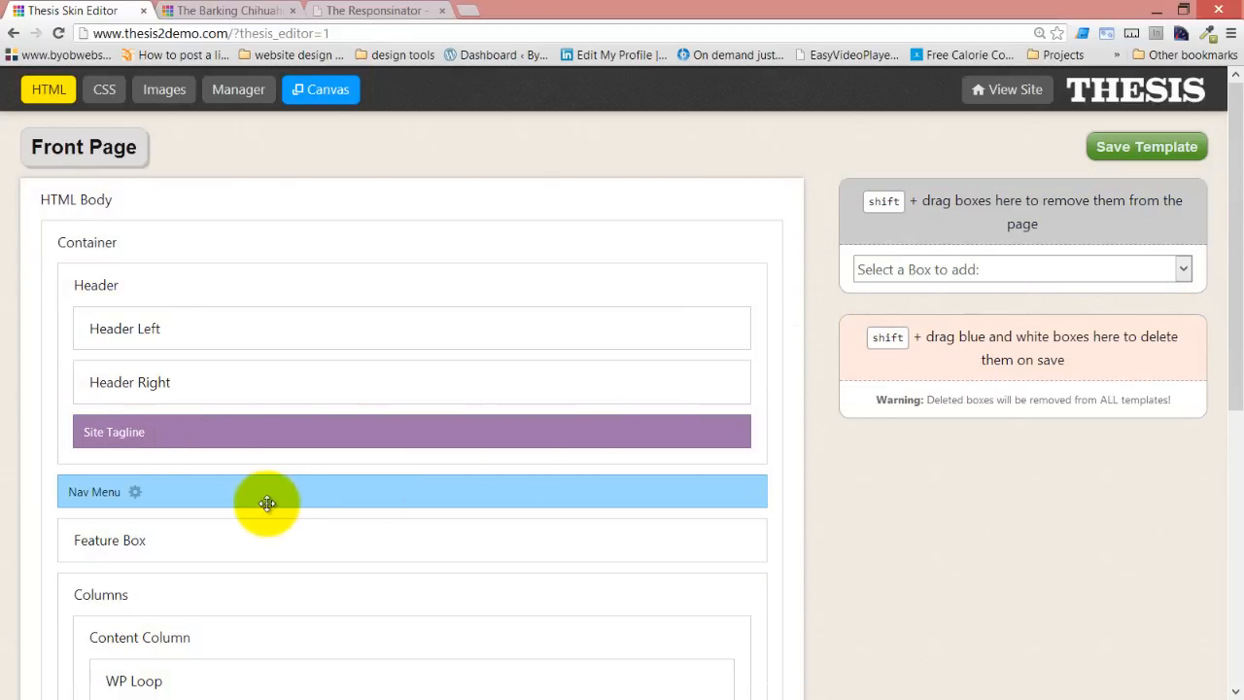
pyautogui.moveTo(263, 497); pyautogui.dragTo(340, 387)
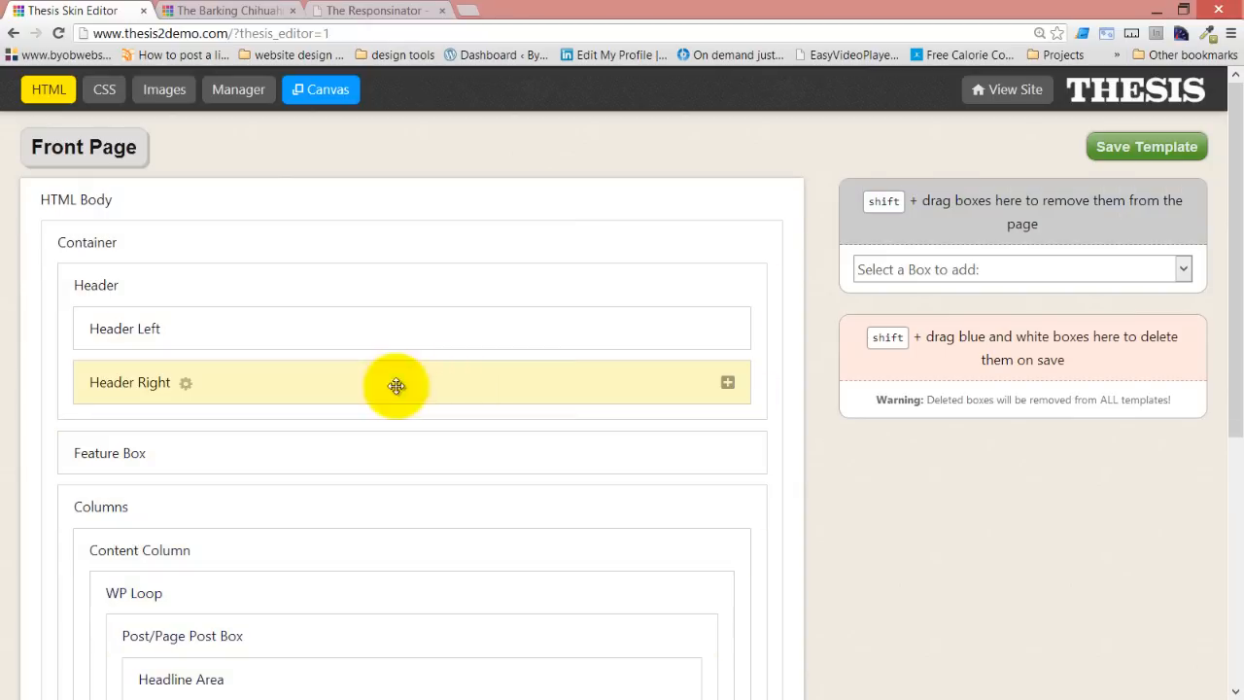
pyautogui.click(729, 385)
pyautogui.click(729, 384)
pyautogui.click(1135, 156)
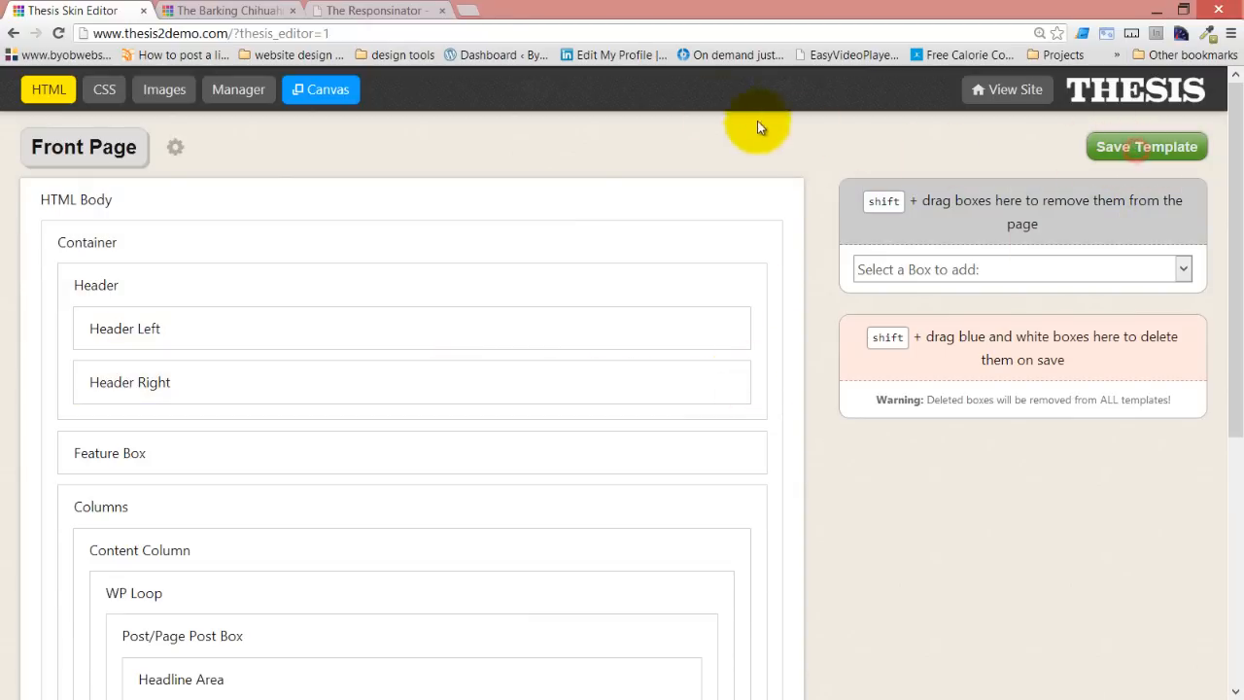
# Reload the live Home page and examine its header and the area just below it
pyautogui.click(251, 12)
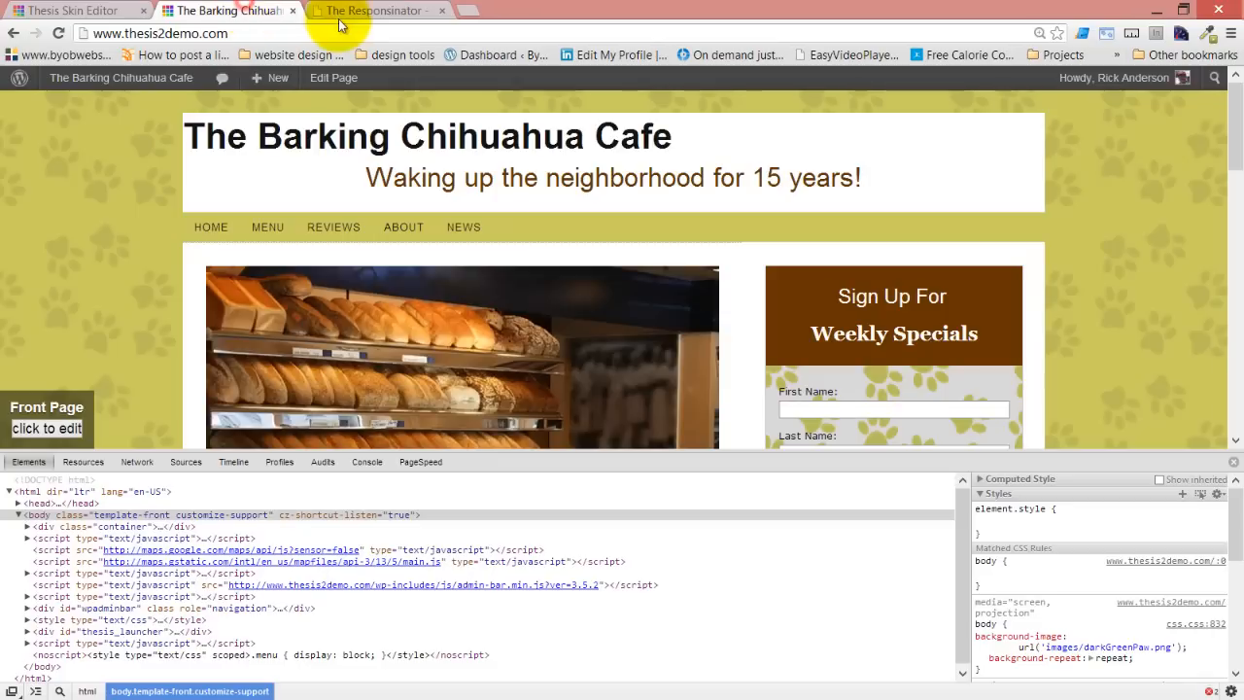
pyautogui.click(68, 35)
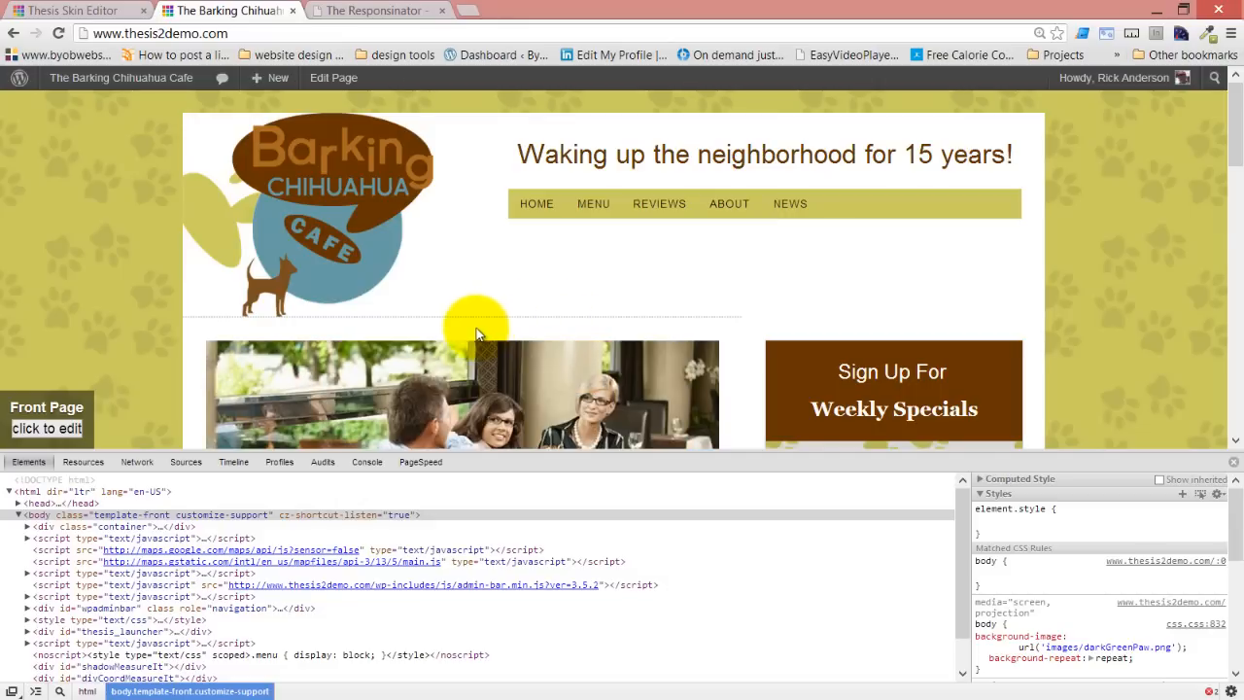
pyautogui.scroll(-3, 545, 317)
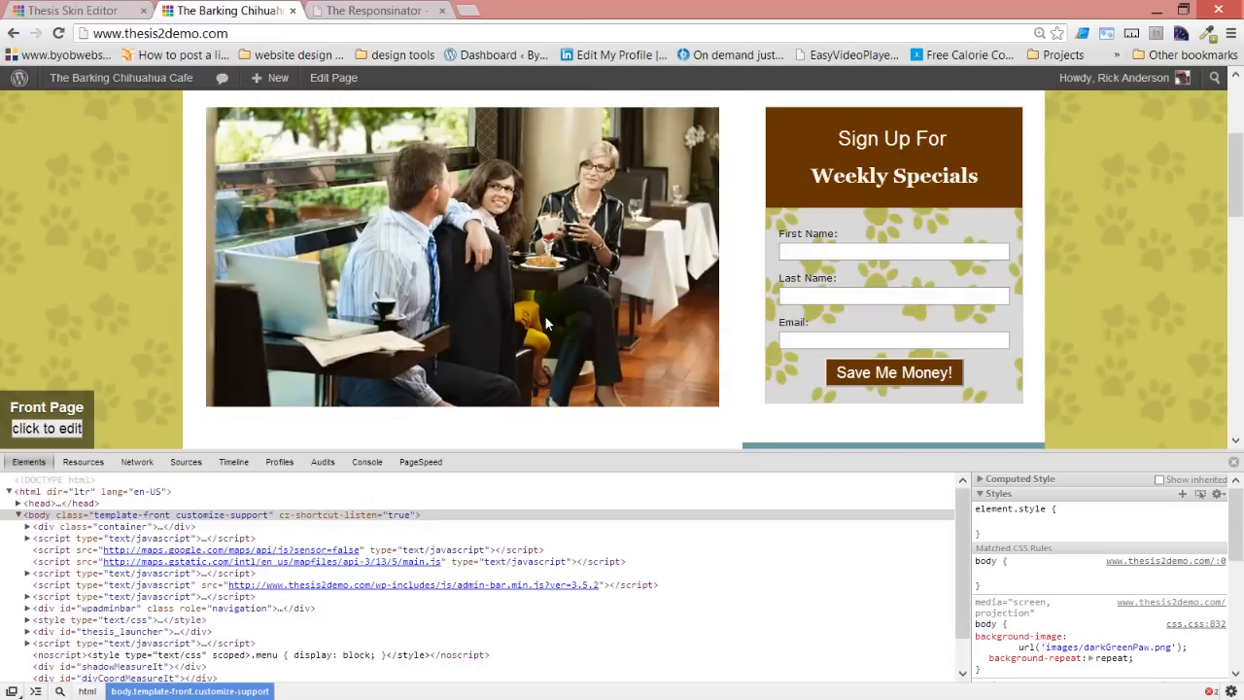
pyautogui.scroll(2, 532, 319)
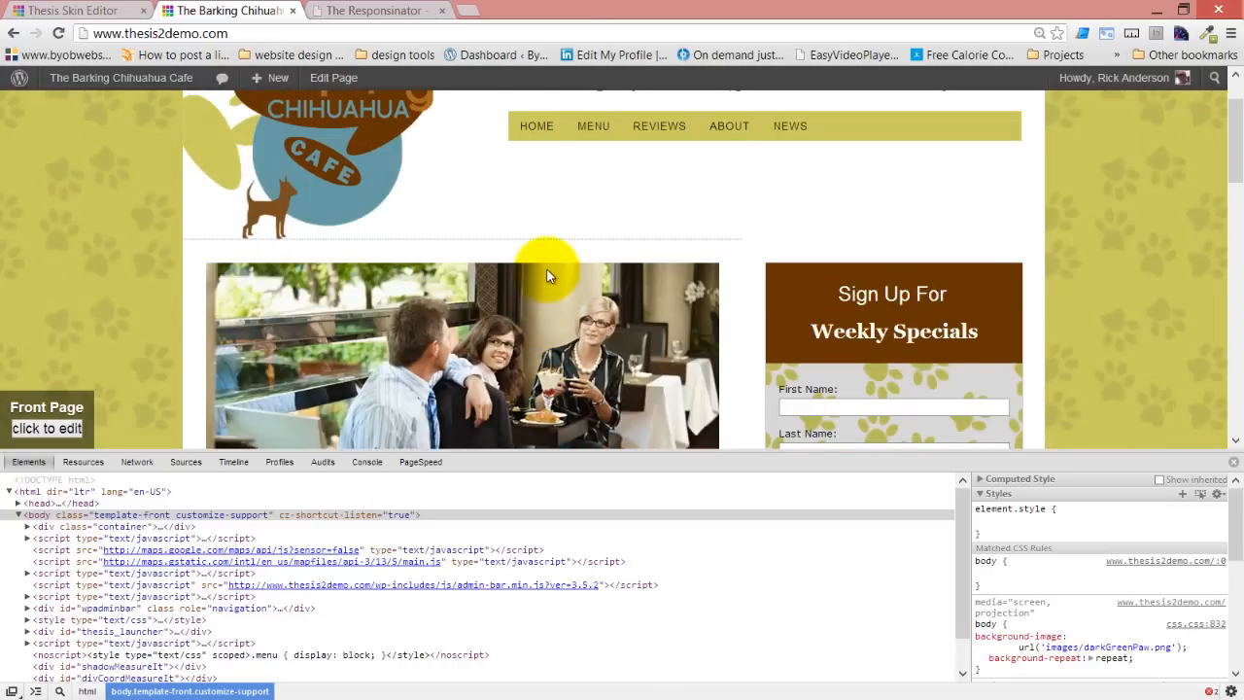
pyautogui.scroll(-1, 562, 268)
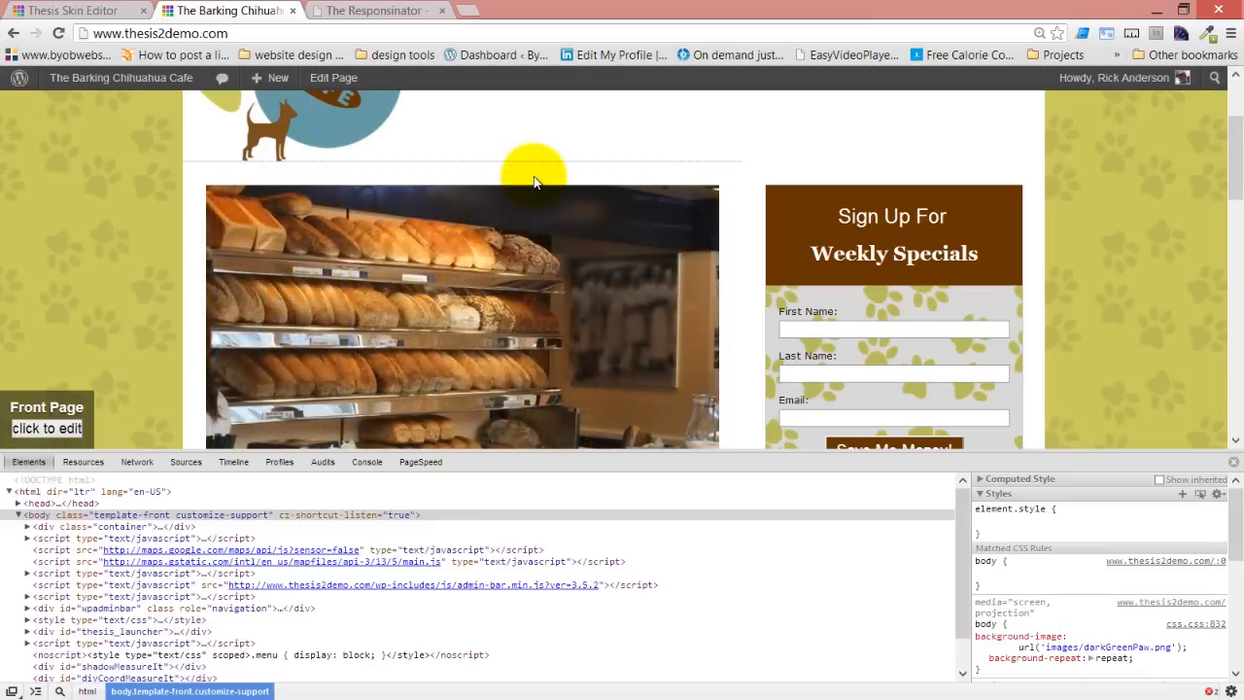
# Return to the Thesis skin editor and switch to the Archive template
pyautogui.click(78, 11)
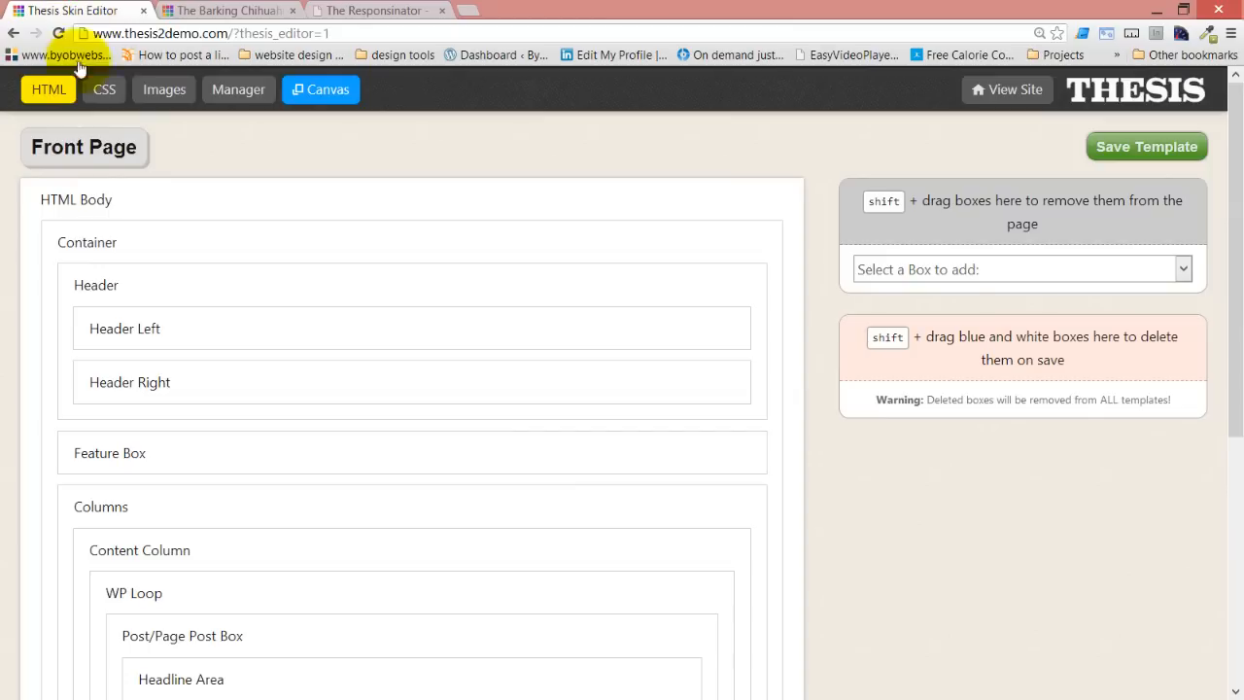
pyautogui.click(78, 148)
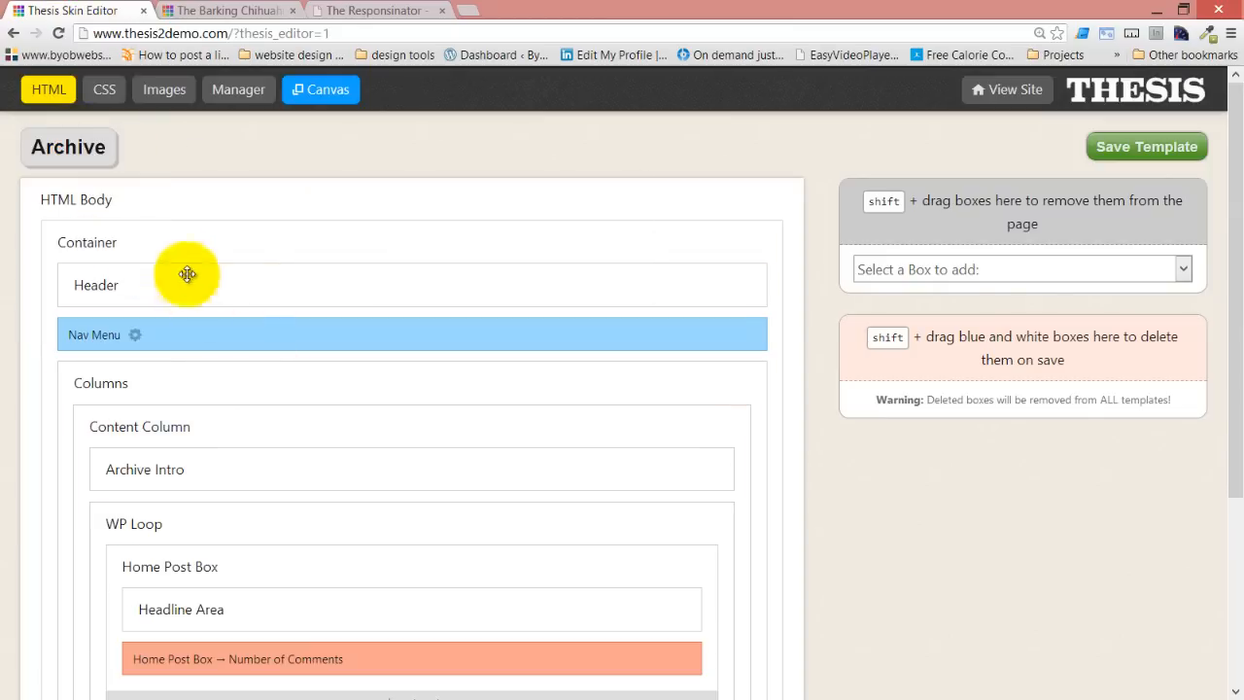
pyautogui.scroll(-1, 133, 155)
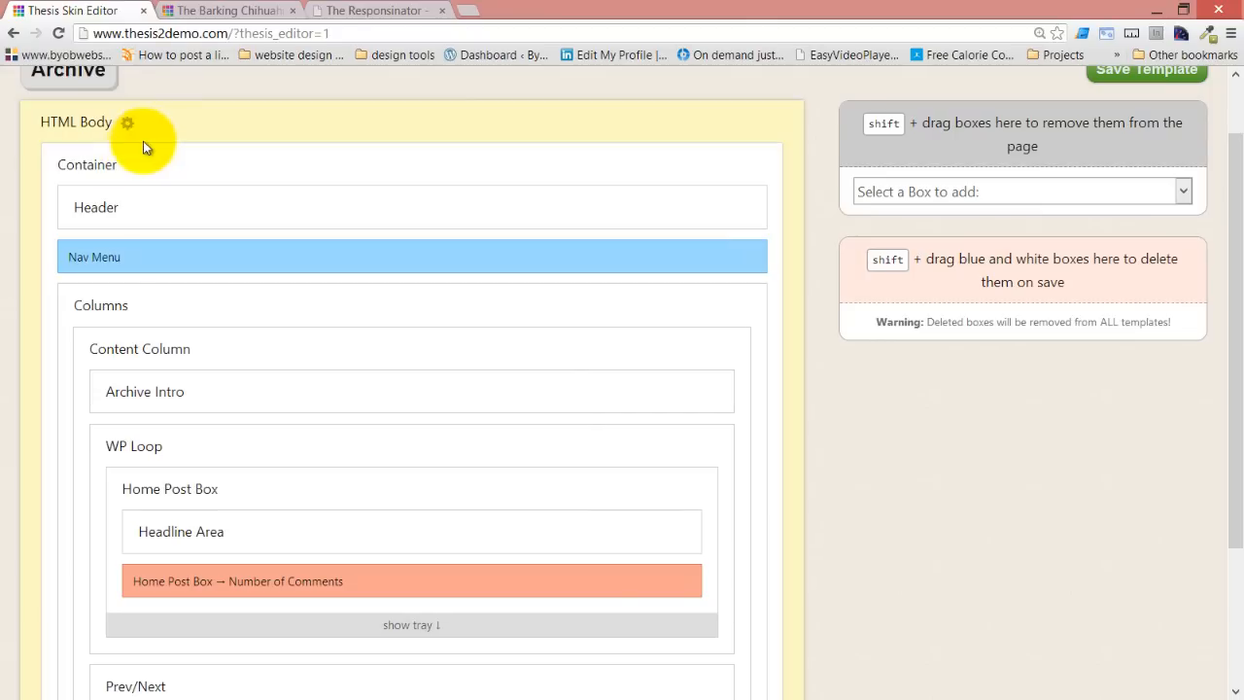
pyautogui.scroll(1, 142, 156)
# Add the Header Left, Header Right and Header Image boxes to the Archive template's box staging area
pyautogui.click(1005, 271)
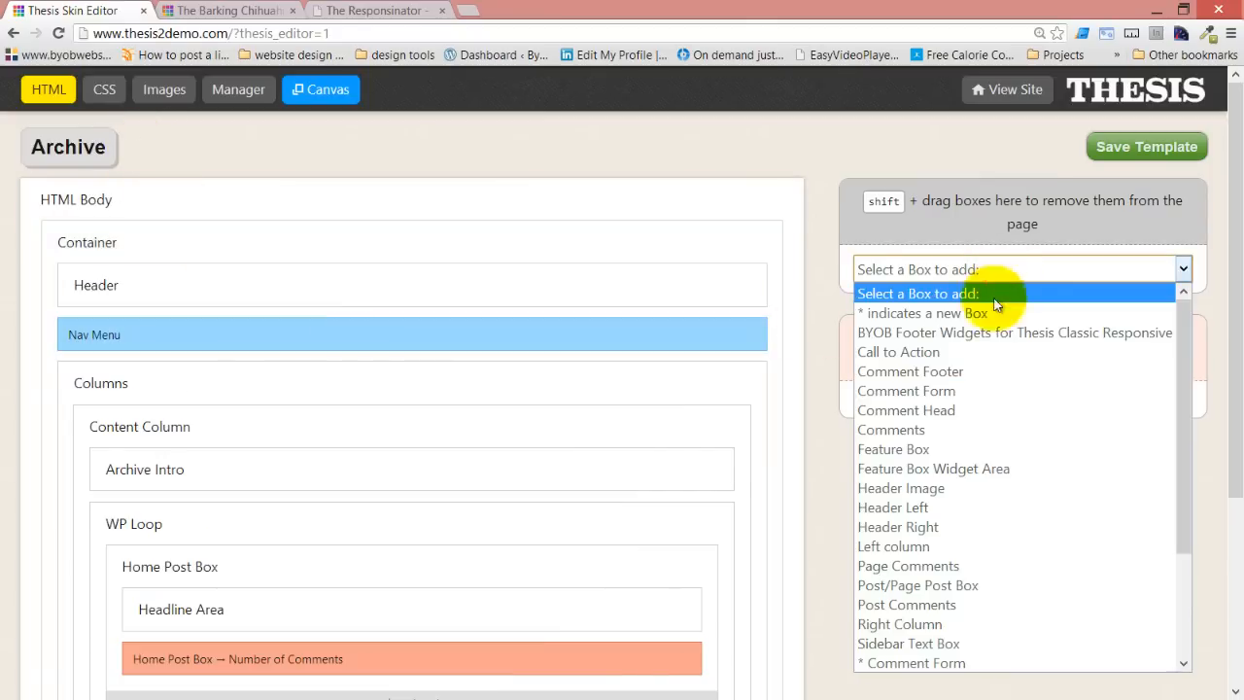
pyautogui.click(950, 507)
pyautogui.click(1031, 304)
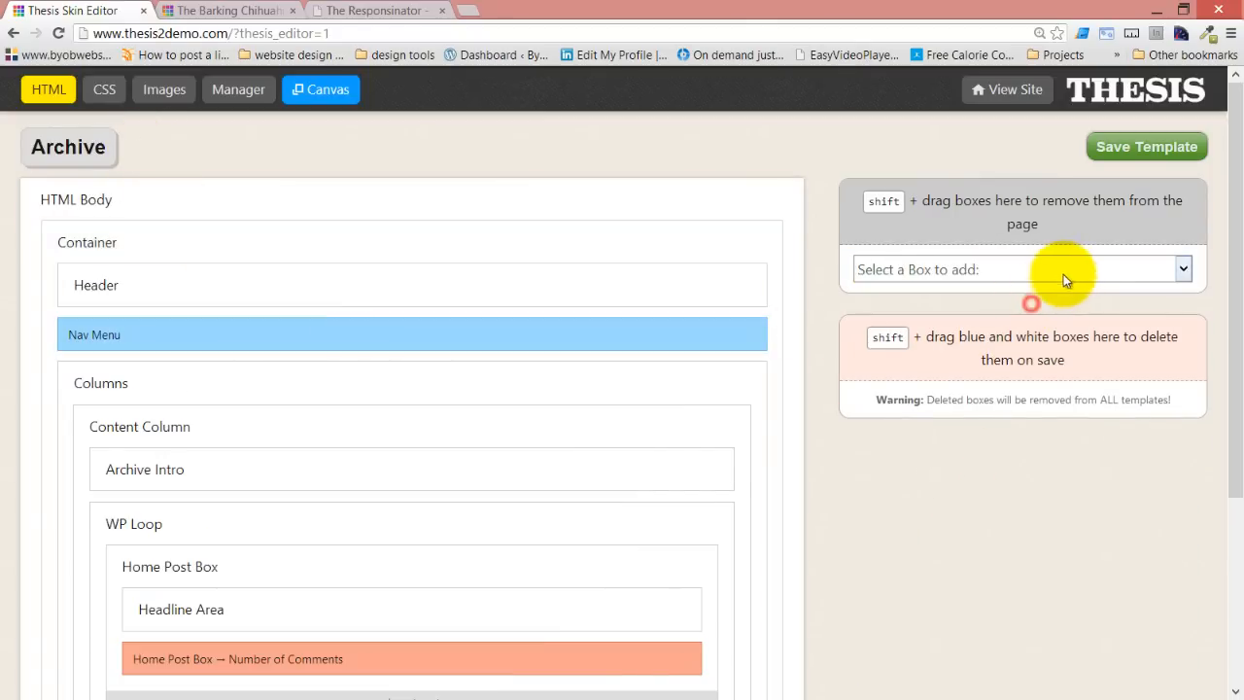
pyautogui.click(1070, 271)
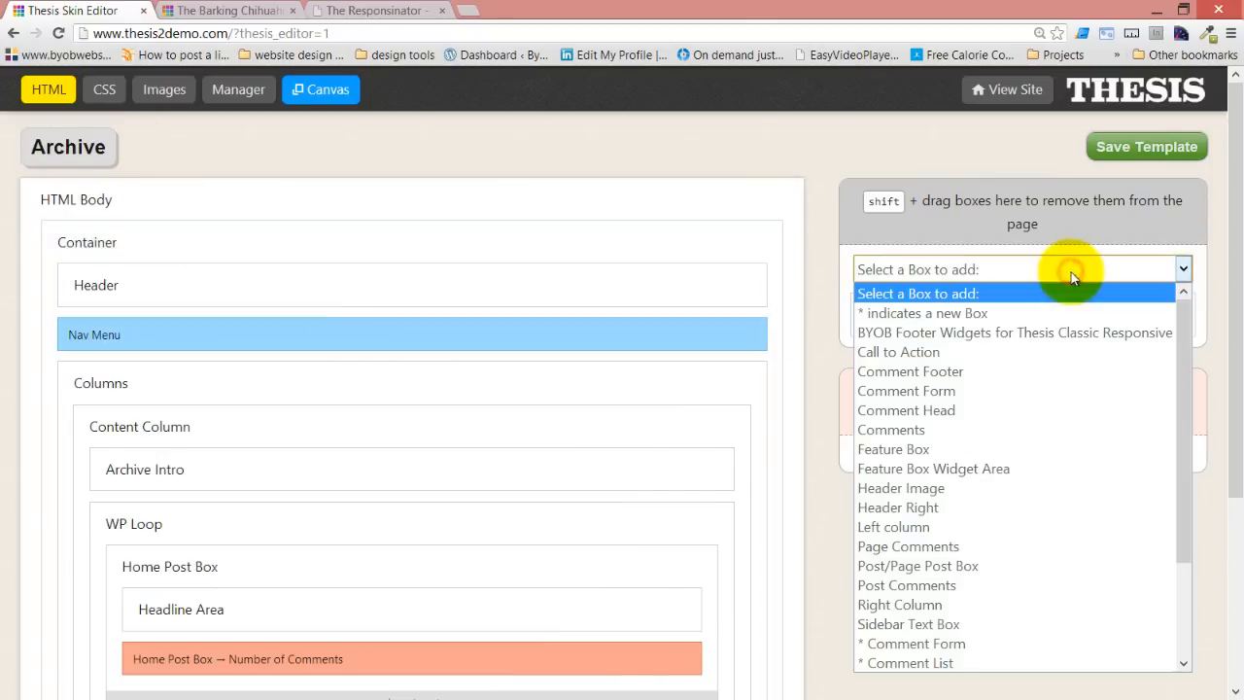
pyautogui.click(941, 512)
pyautogui.click(1028, 303)
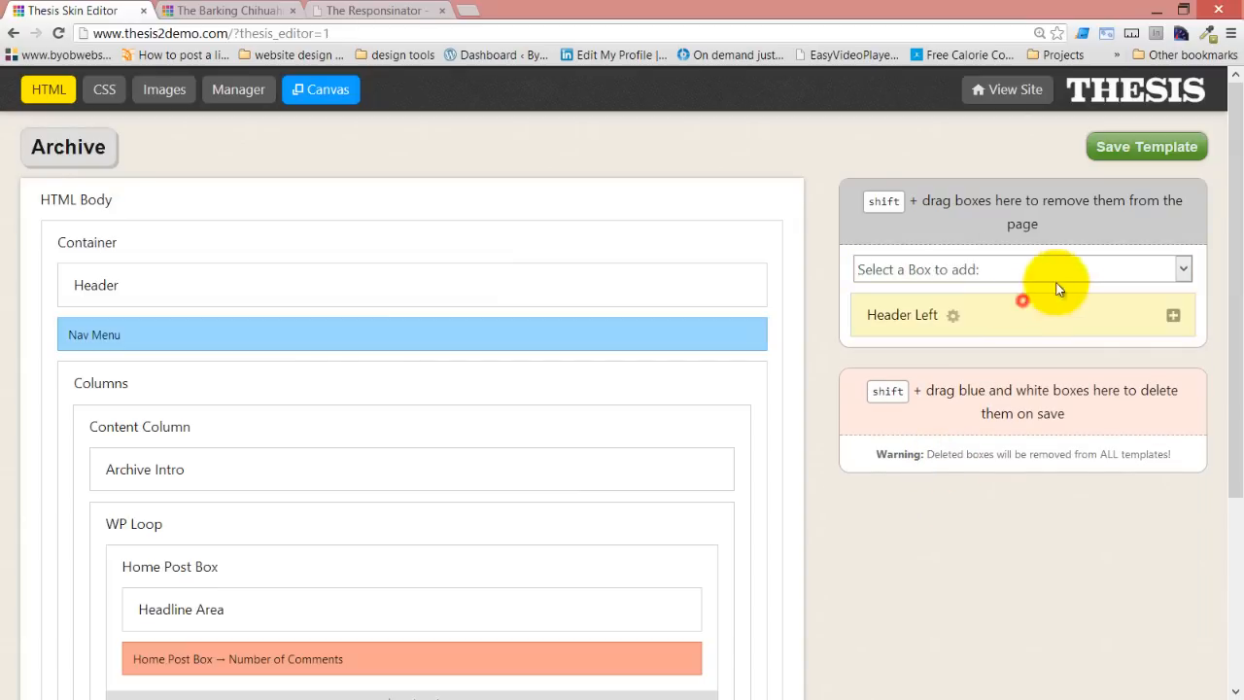
pyautogui.click(1066, 274)
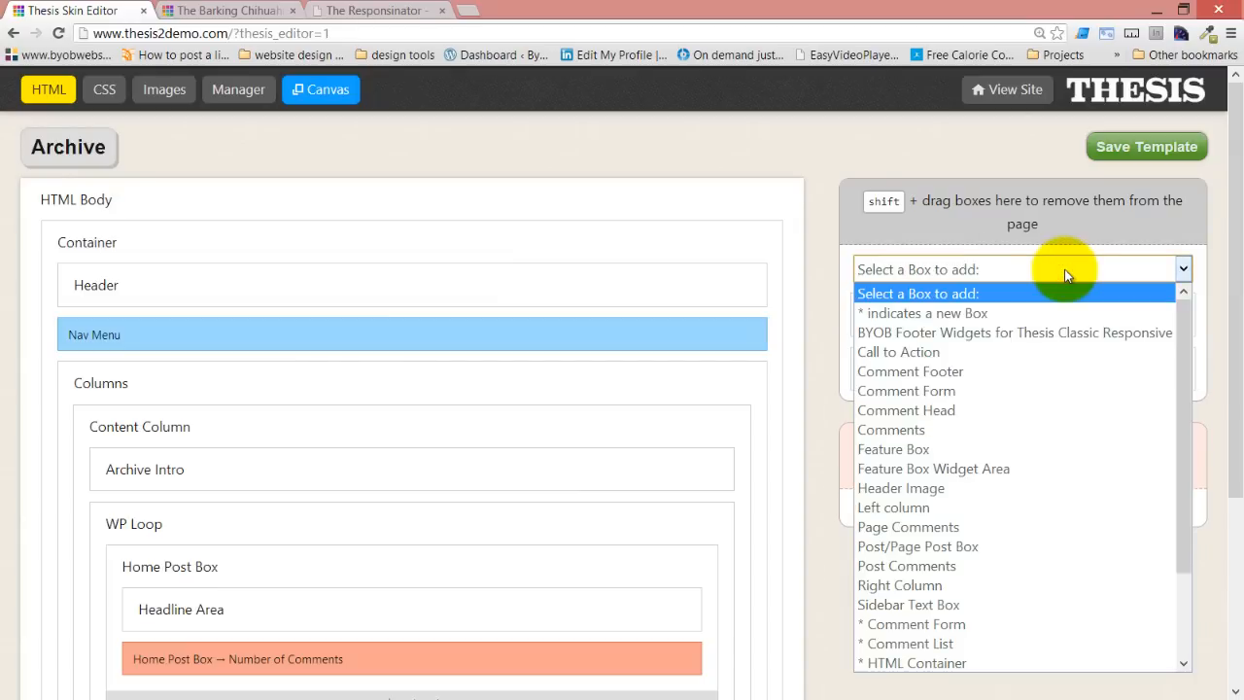
pyautogui.click(974, 488)
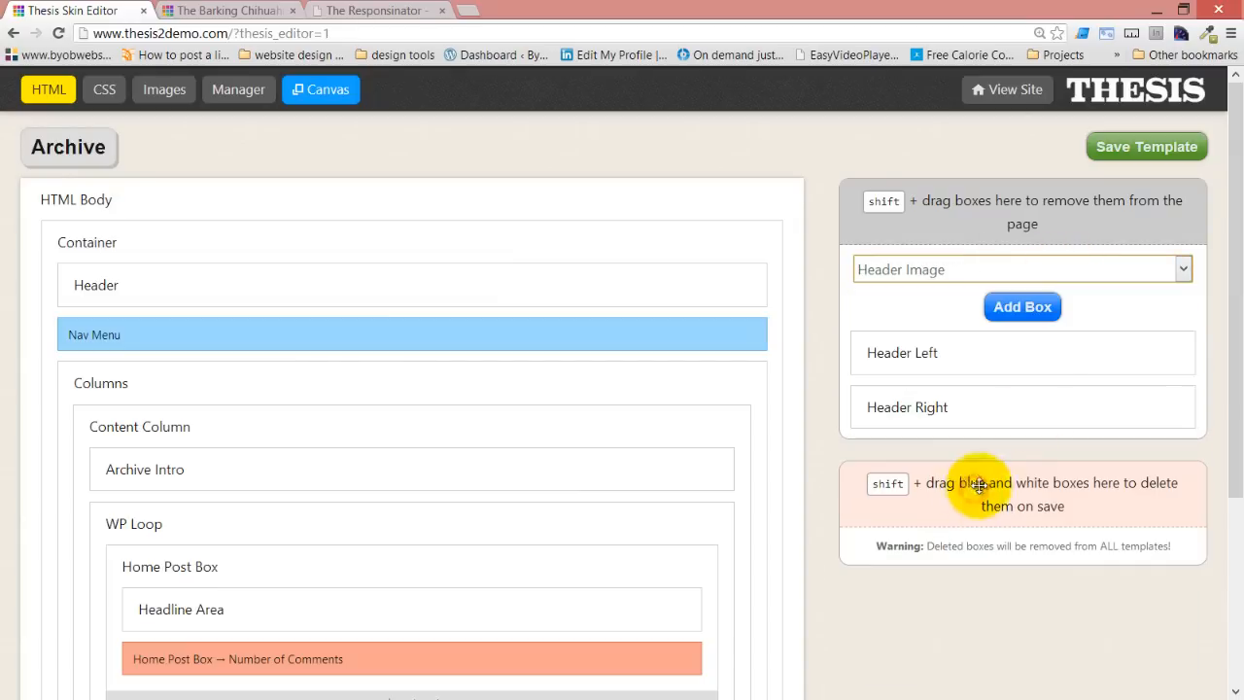
pyautogui.click(1020, 306)
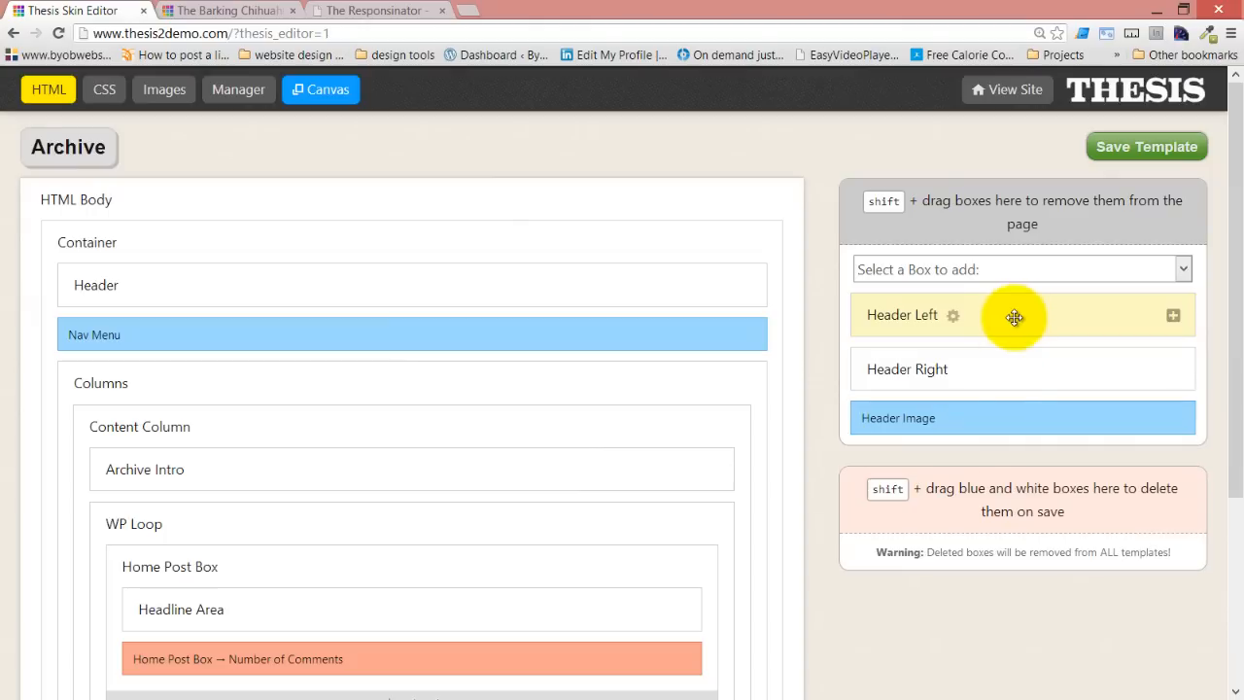
# Nest Header Image inside Header Left, move Header Left and Header Right into the Archive template's Header container, and expand Header
pyautogui.moveTo(1000, 423)
pyautogui.mouseDown()
pyautogui.moveTo(1011, 336)
pyautogui.moveTo(1022, 390)
pyautogui.moveTo(578, 317)
pyautogui.moveTo(591, 307)
pyautogui.mouseUp()
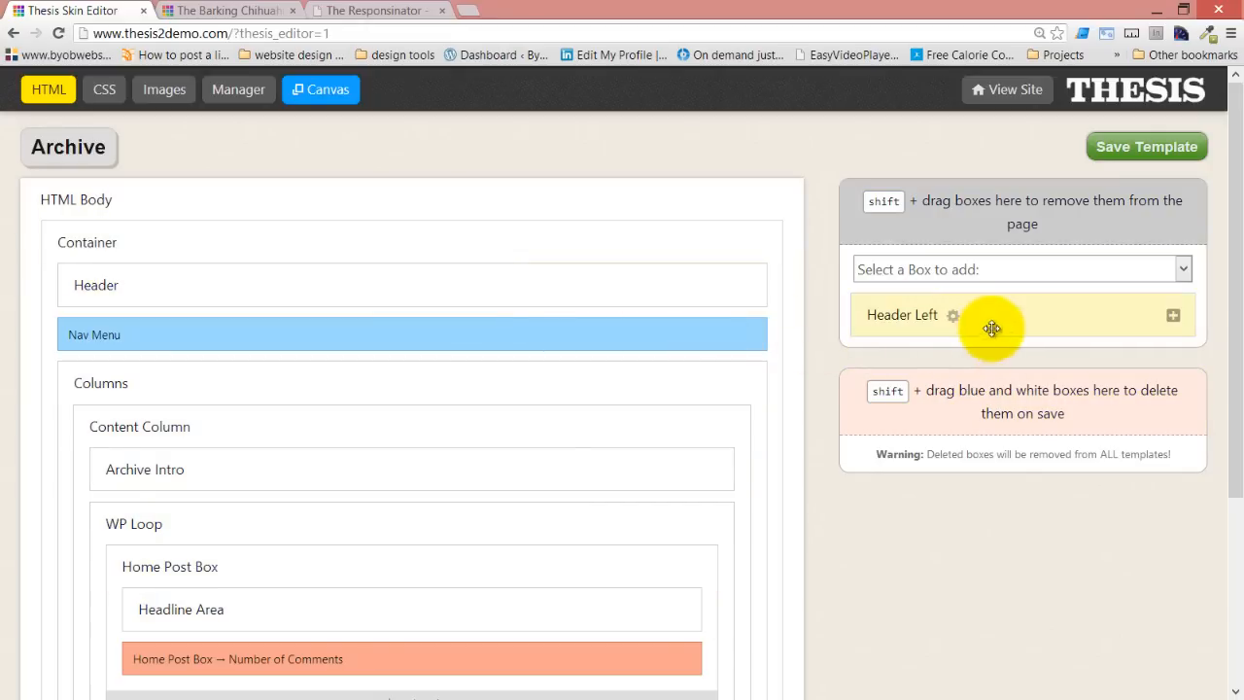
pyautogui.moveTo(991, 326); pyautogui.dragTo(642, 298)
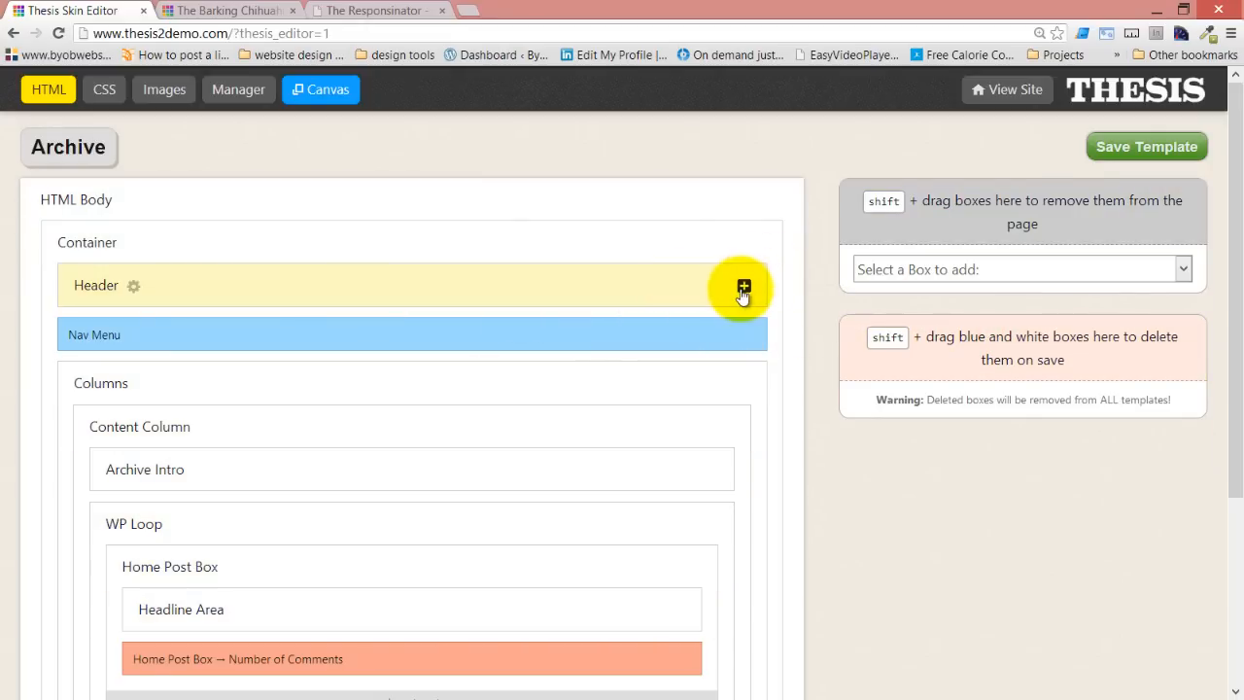
pyautogui.click(743, 286)
# Remove Site Title from the Archive template's header, nest Site Tagline and Nav Menu inside Header Right, and save the template
pyautogui.moveTo(153, 431); pyautogui.dragTo(759, 334)
pyautogui.moveTo(204, 491); pyautogui.dragTo(1021, 219)
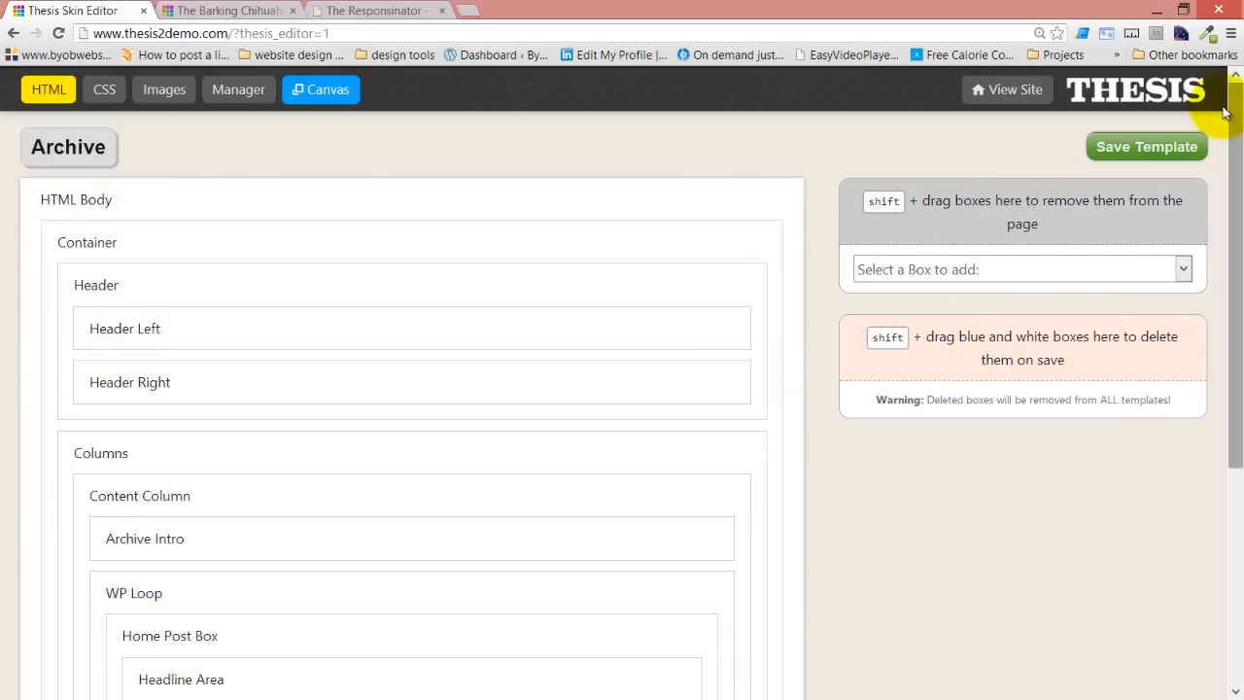
pyautogui.click(1159, 148)
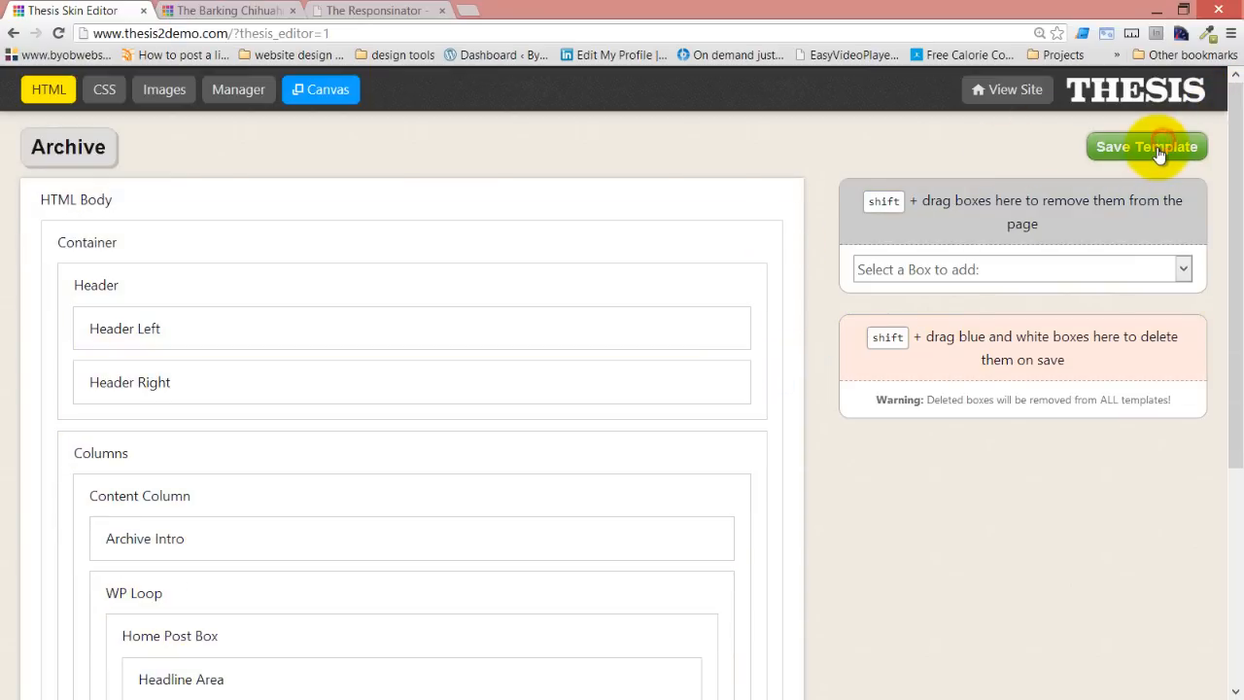
# Leave the skin editor for the Thesis admin home, open the skin's Custom CSS, and go to the site tagline and menu rules
pyautogui.click(1136, 92)
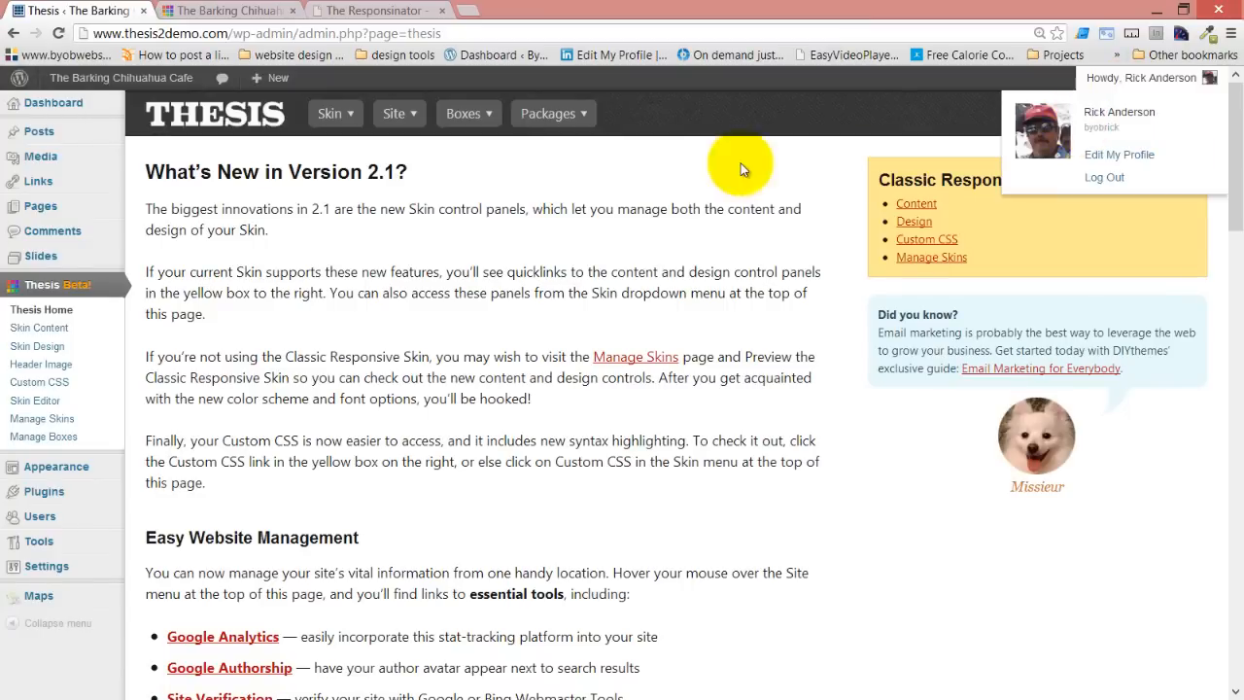
pyautogui.moveTo(332, 116)
pyautogui.click(365, 250)
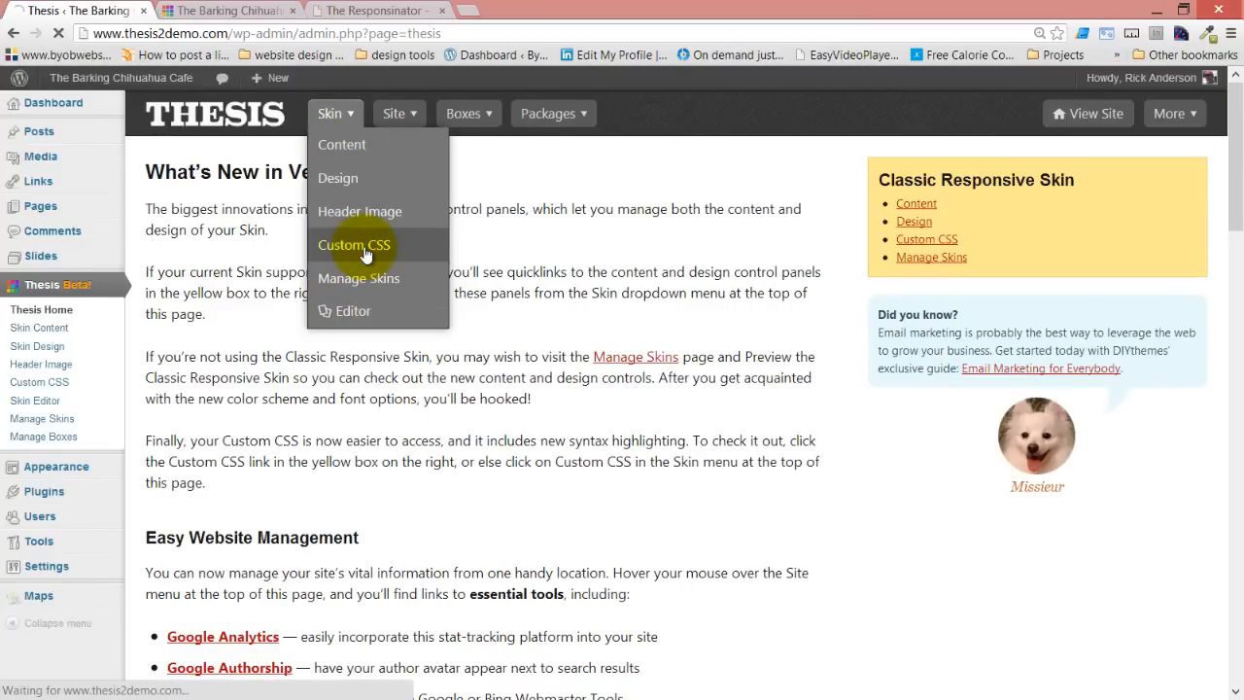
pyautogui.scroll(-3, 380, 328)
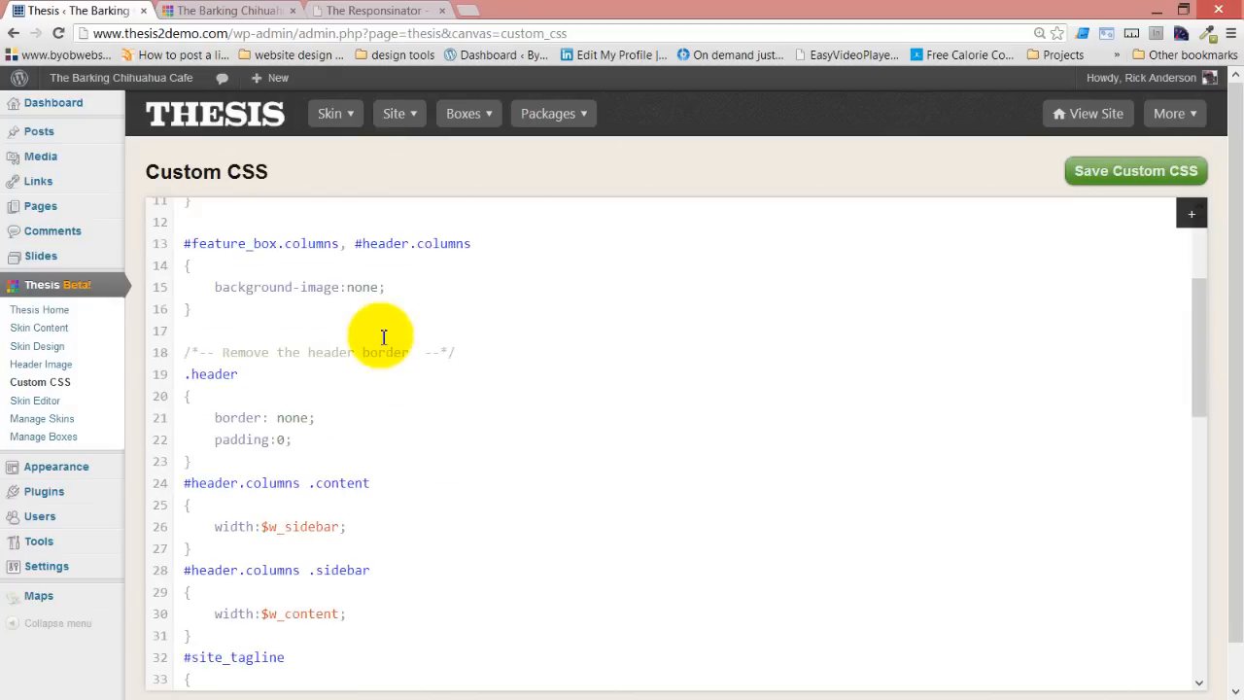
pyautogui.scroll(-5, 383, 338)
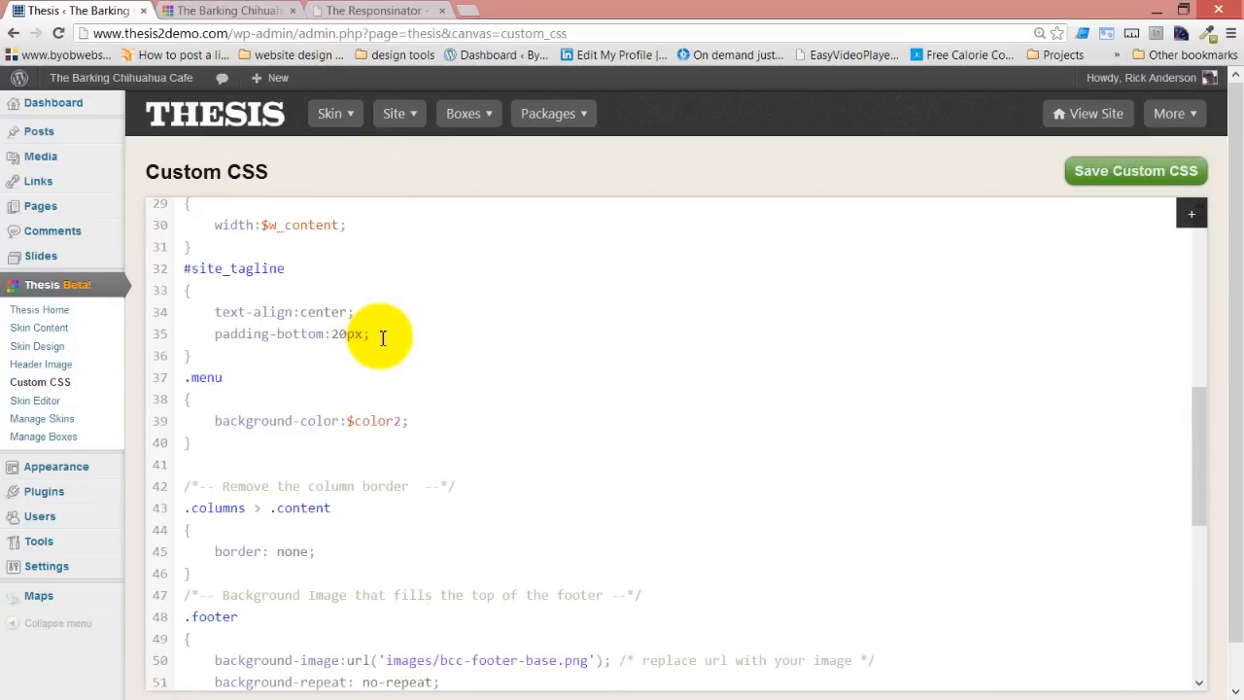
pyautogui.scroll(-2, 383, 338)
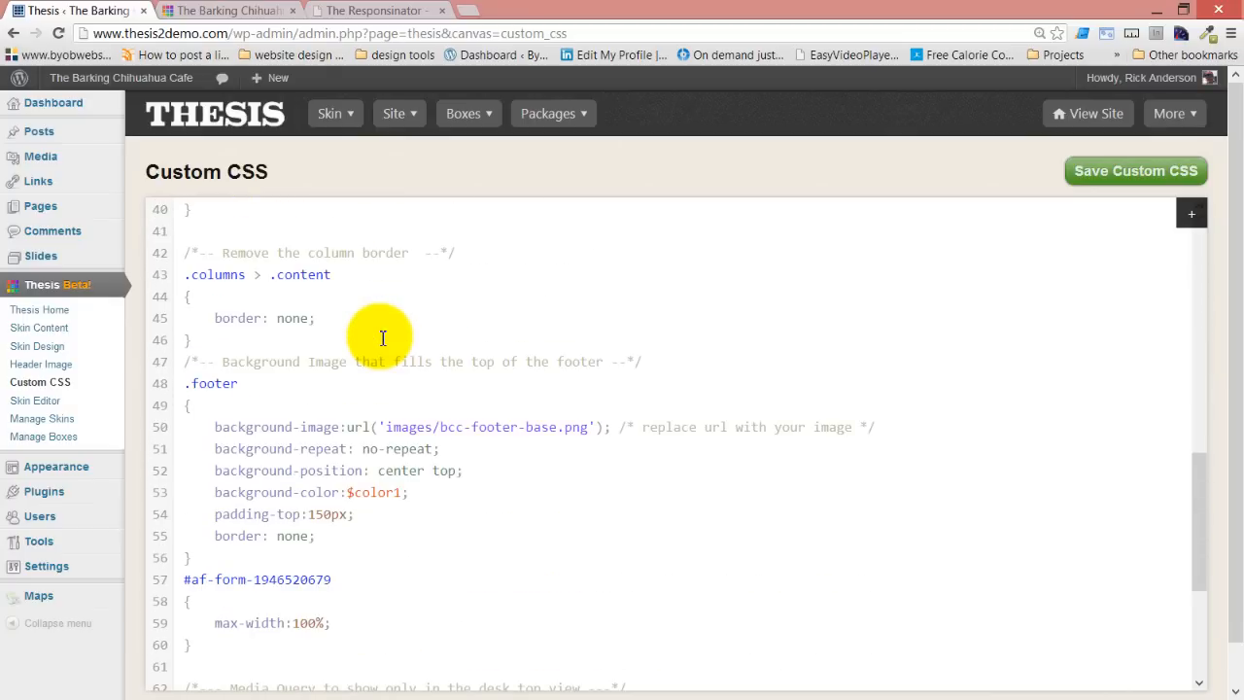
pyautogui.scroll(1, 383, 337)
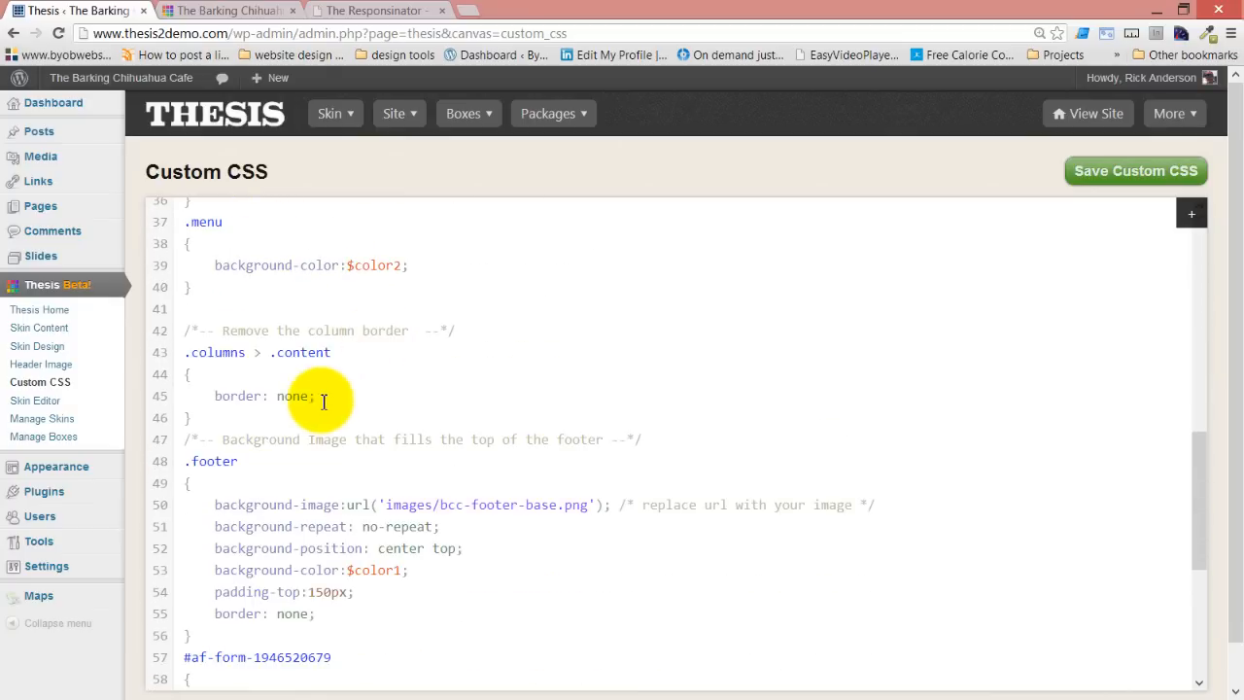
pyautogui.click(255, 419)
pyautogui.press('Return')
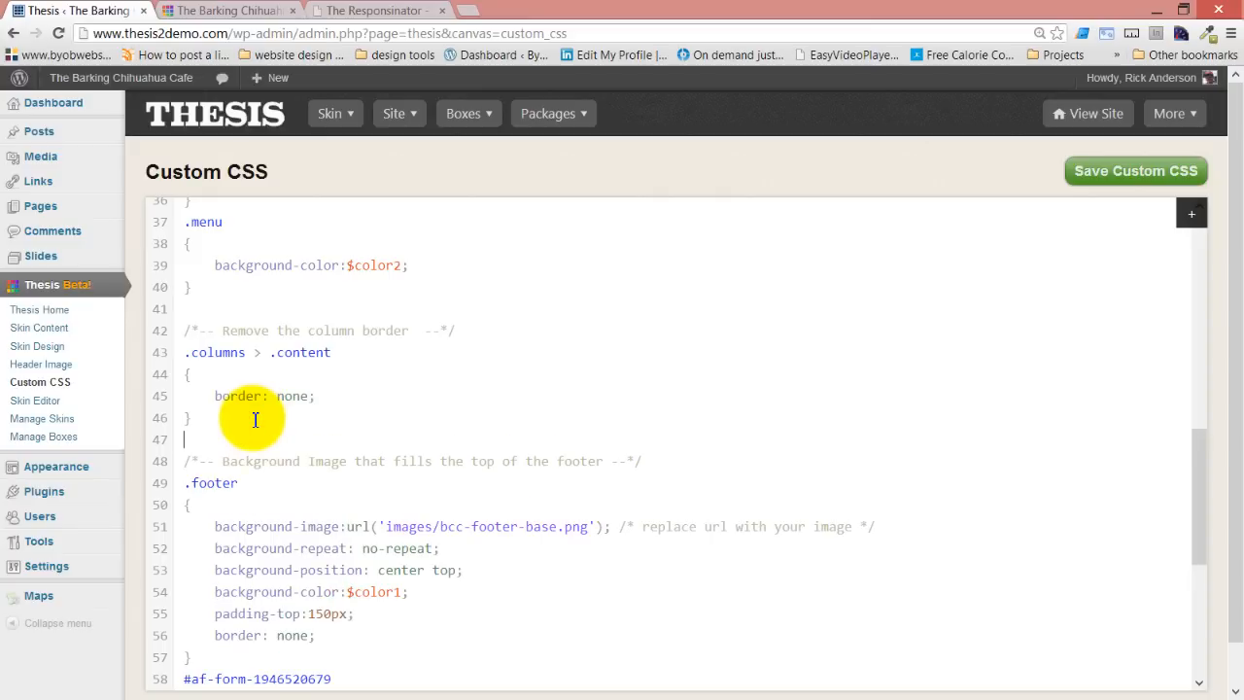
pyautogui.press('BackSpace')
# Add a #feature_box .post_box rule with border:none above the header border comment, and save the custom CSS
pyautogui.scroll(3, 256, 420)
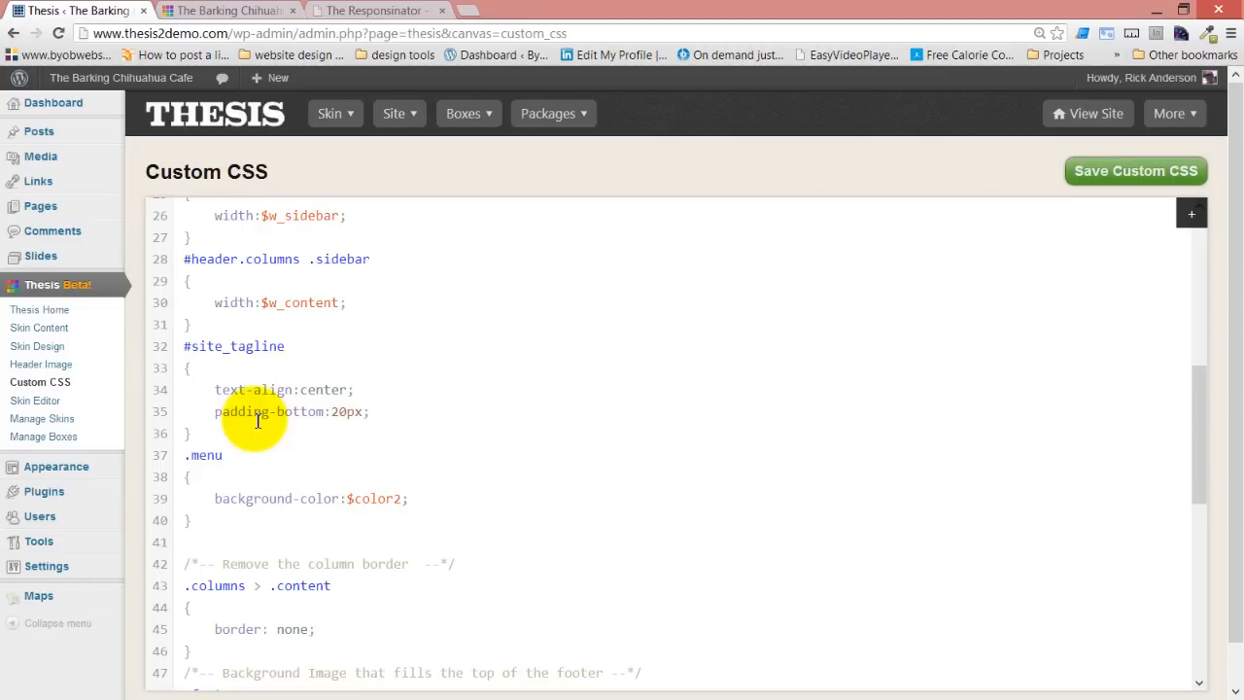
pyautogui.scroll(5, 256, 420)
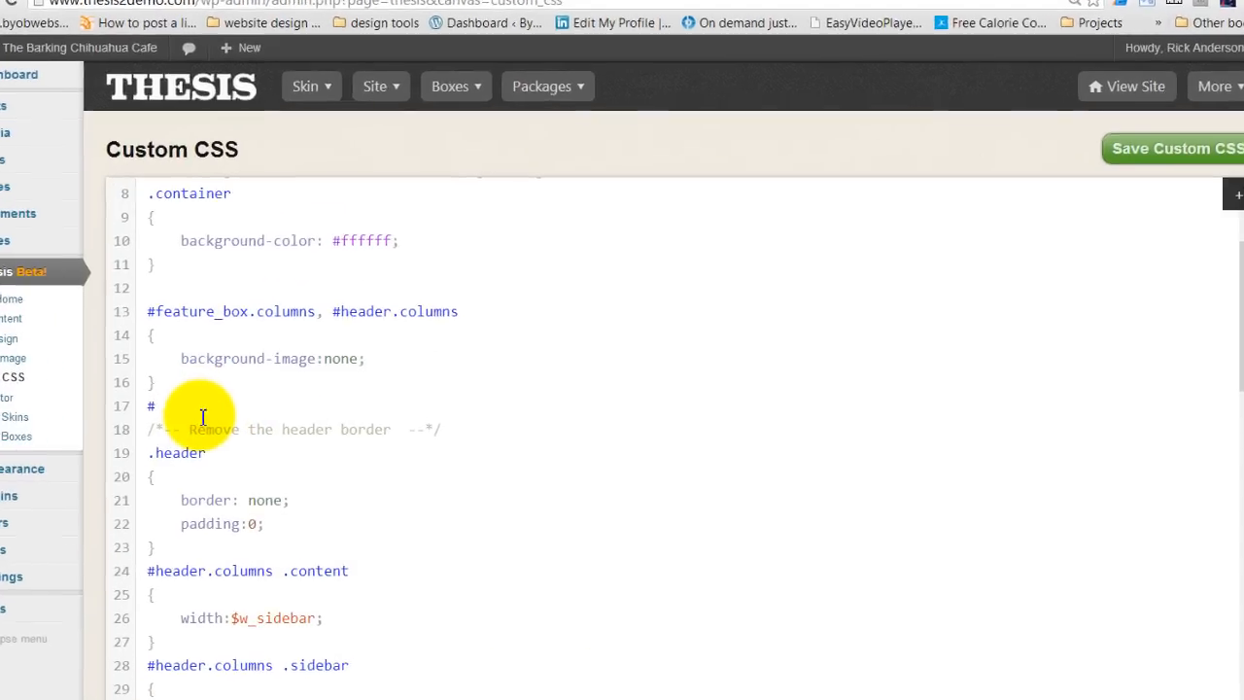
pyautogui.write('feature_box .post_box')
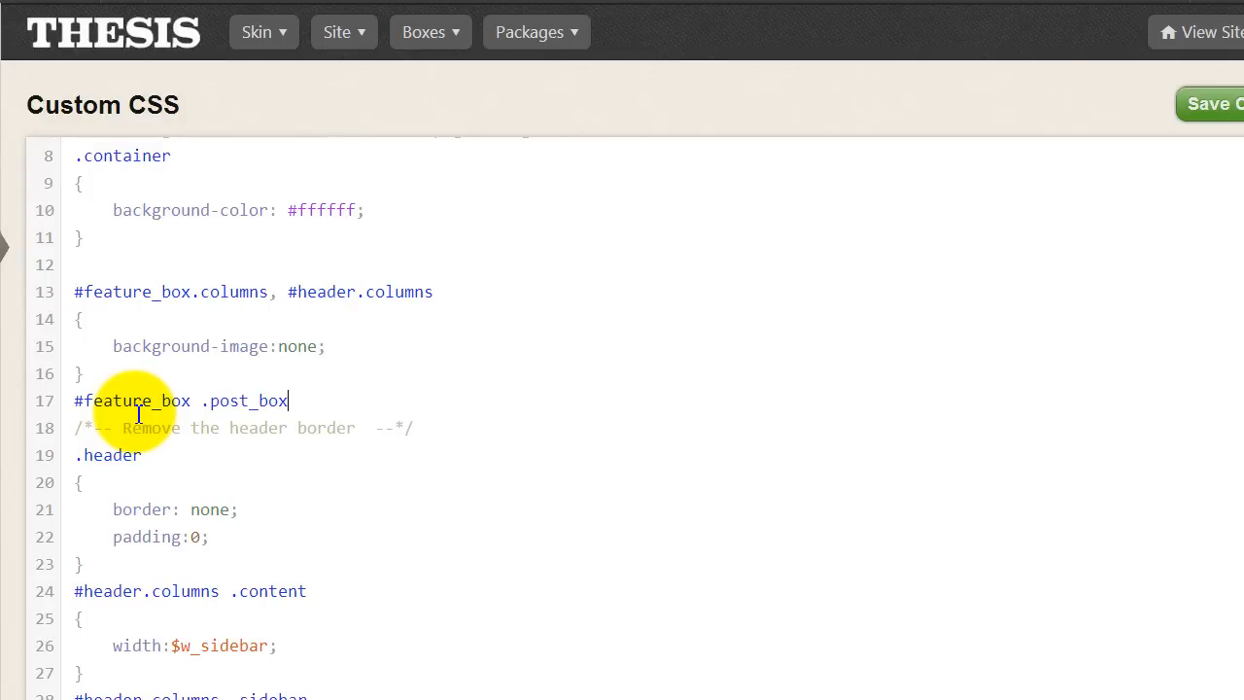
pyautogui.press('Return')
pyautogui.write('{')
pyautogui.press('Return')
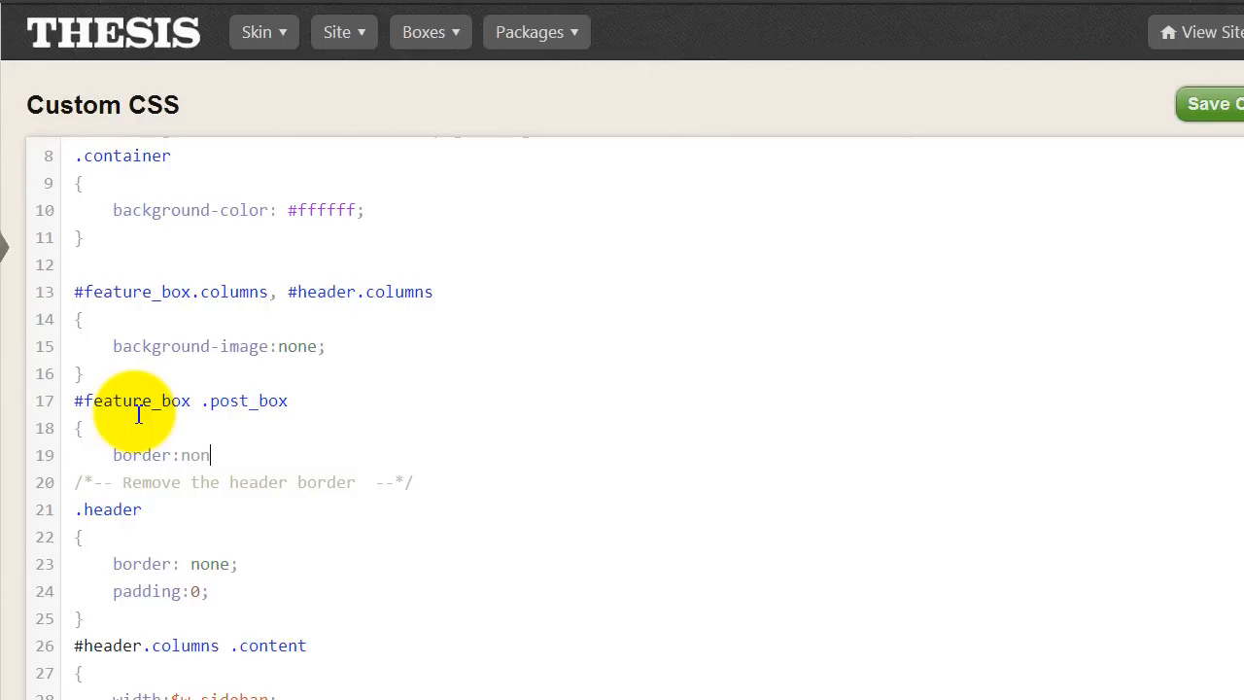
pyautogui.write('border:none;')
pyautogui.press('Return')
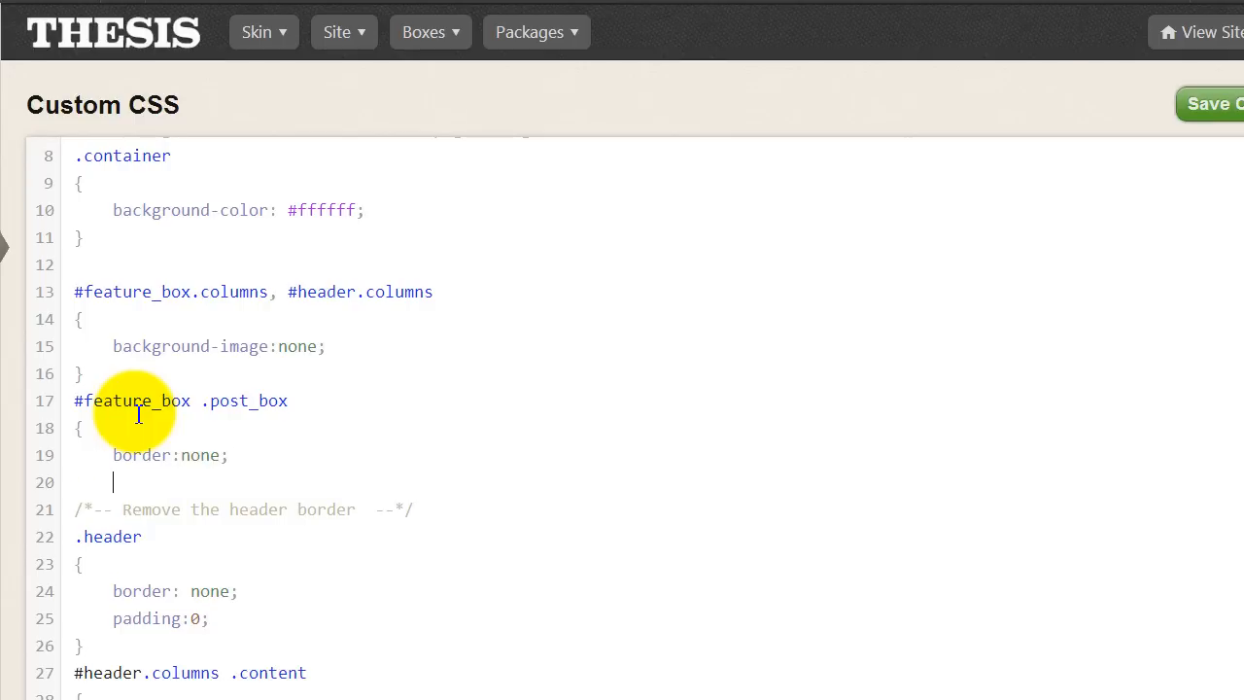
pyautogui.write('}')
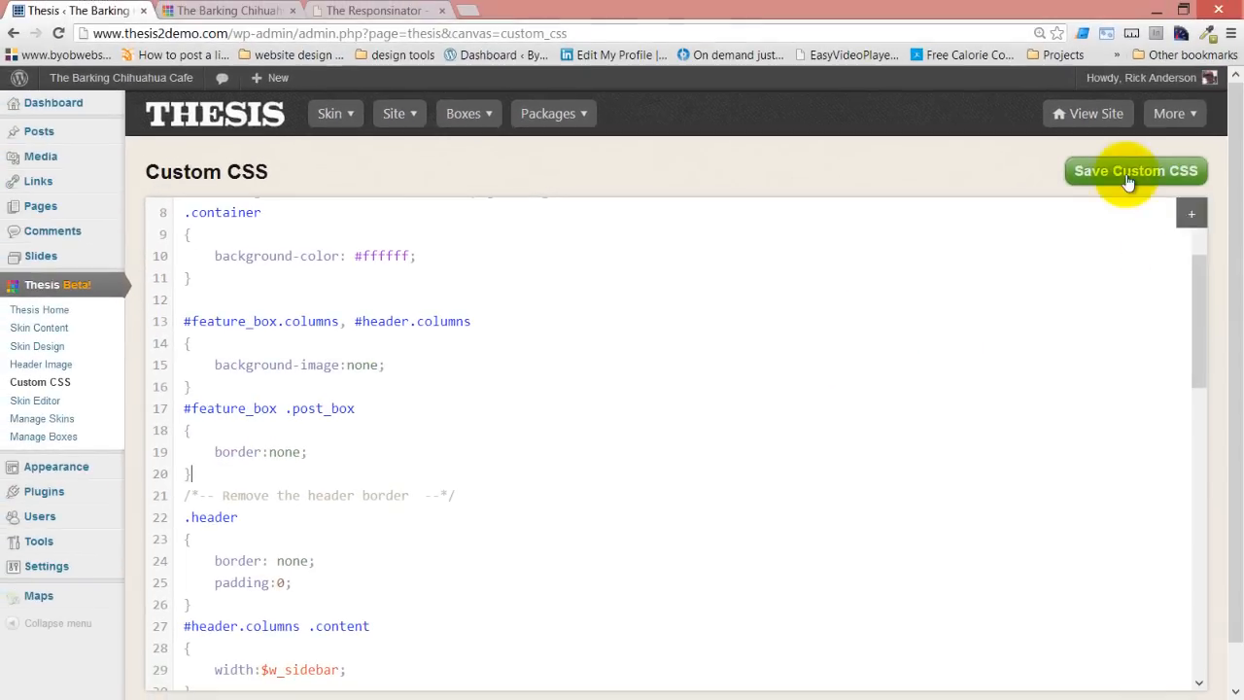
pyautogui.click(1234, 105)
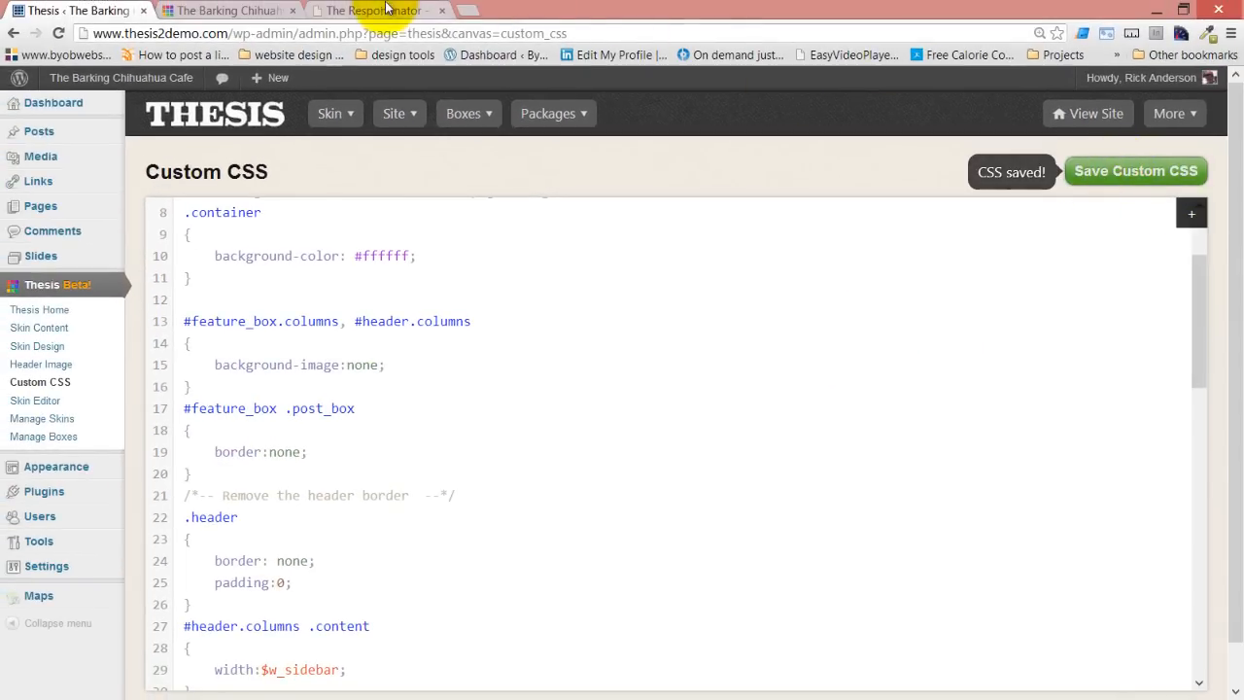
# Reload the site's front page, check the header and feature box area, and close the developer tools
pyautogui.click(209, 10)
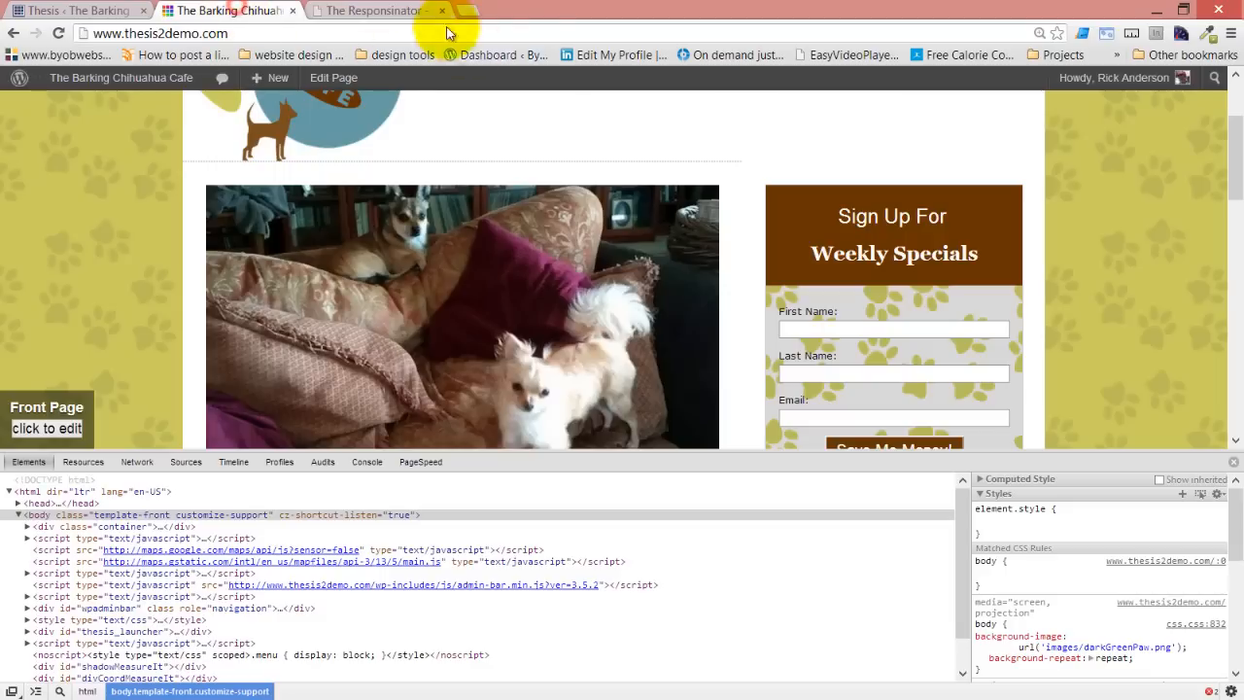
pyautogui.click(58, 33)
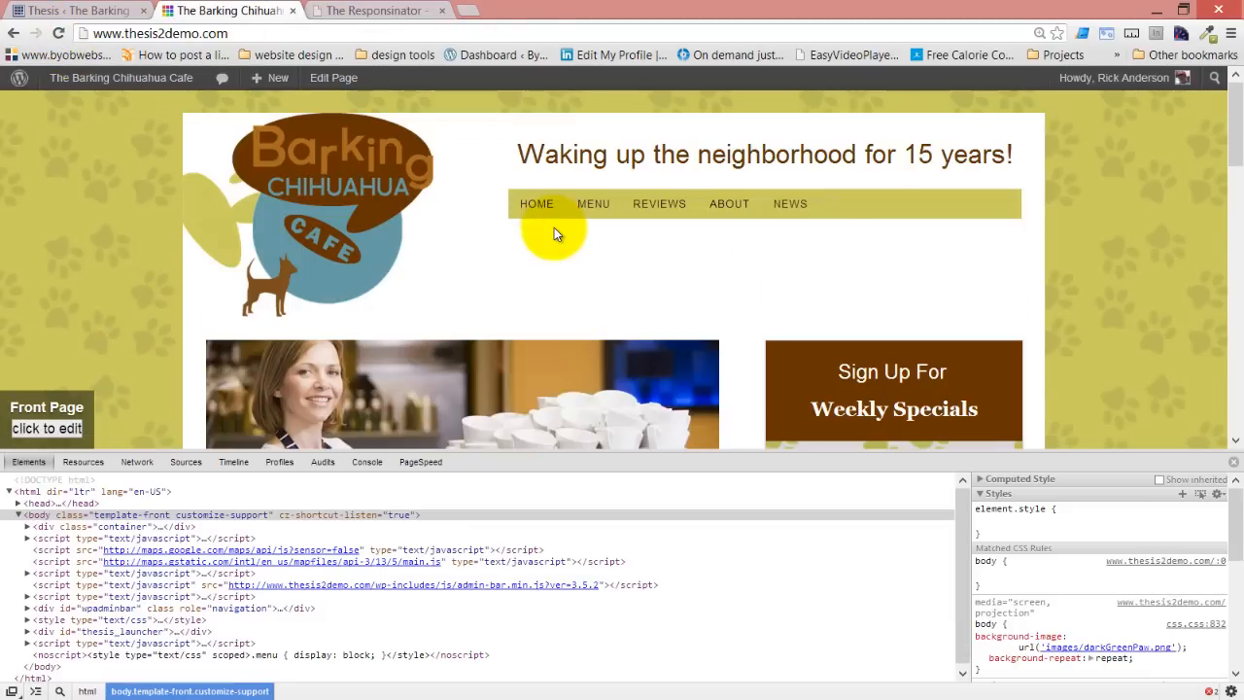
pyautogui.scroll(-3, 593, 322)
pyautogui.scroll(3, 593, 321)
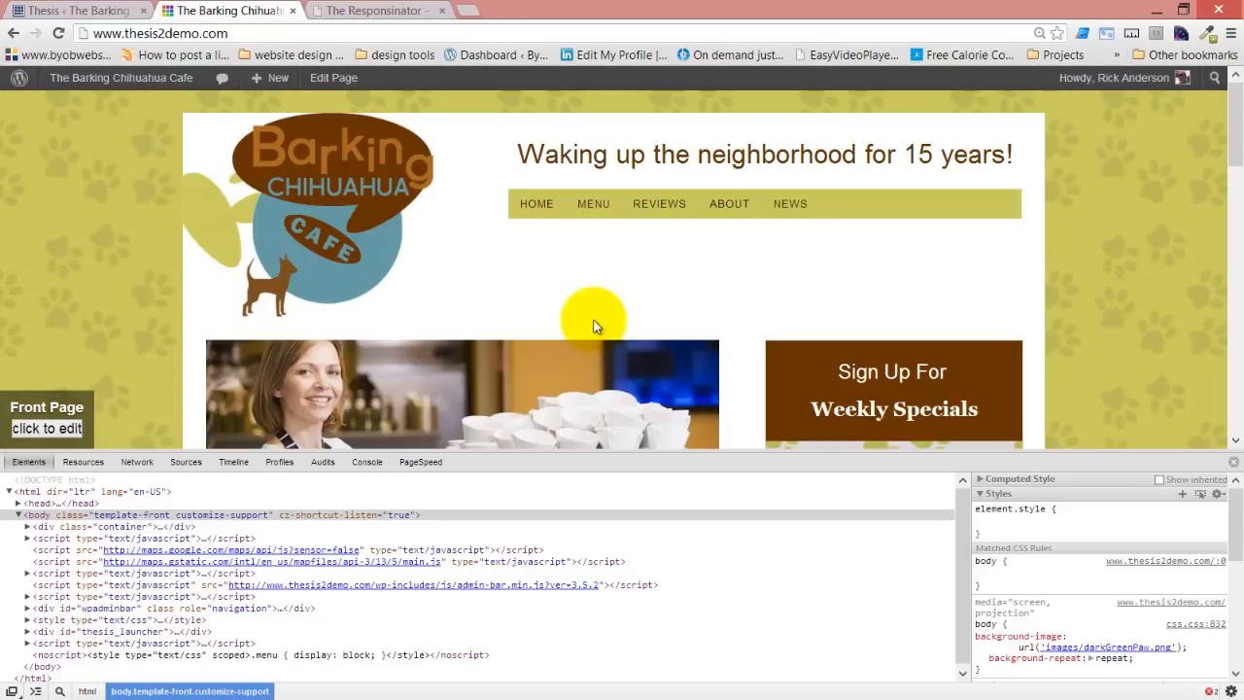
pyautogui.click(1233, 463)
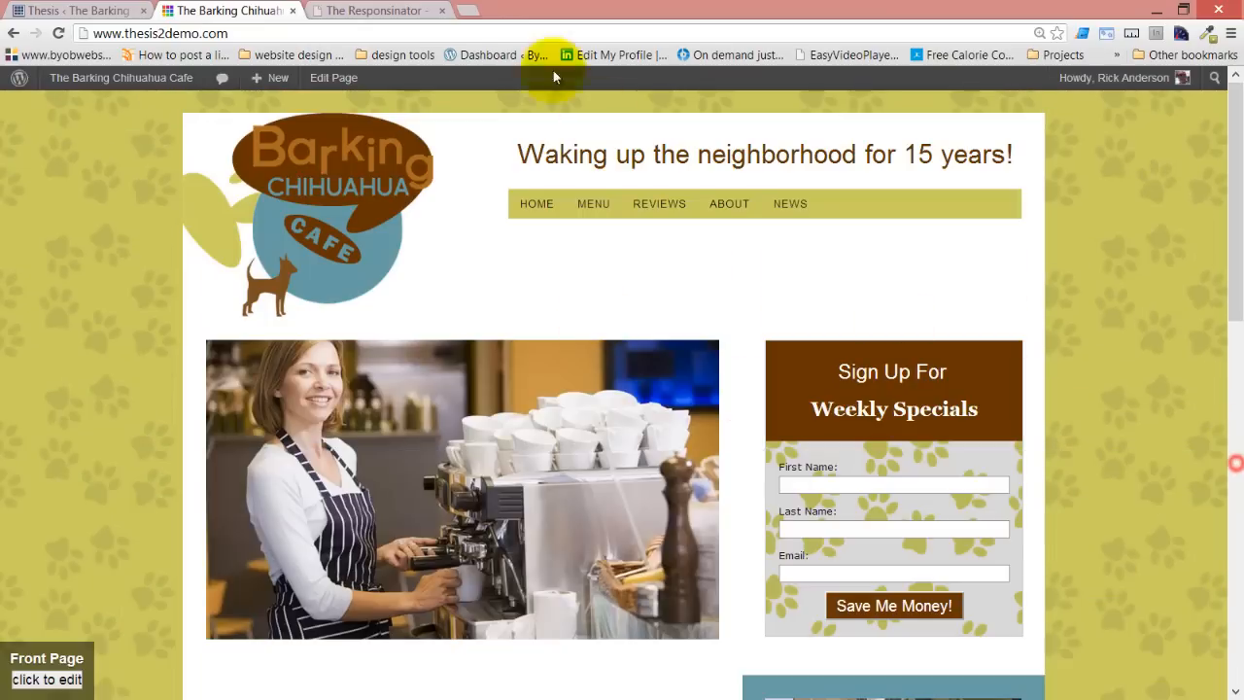
# Reload the Responsinator preview and inspect the header's content and sidebar divs in the portrait phone view
pyautogui.click(384, 10)
pyautogui.click(58, 33)
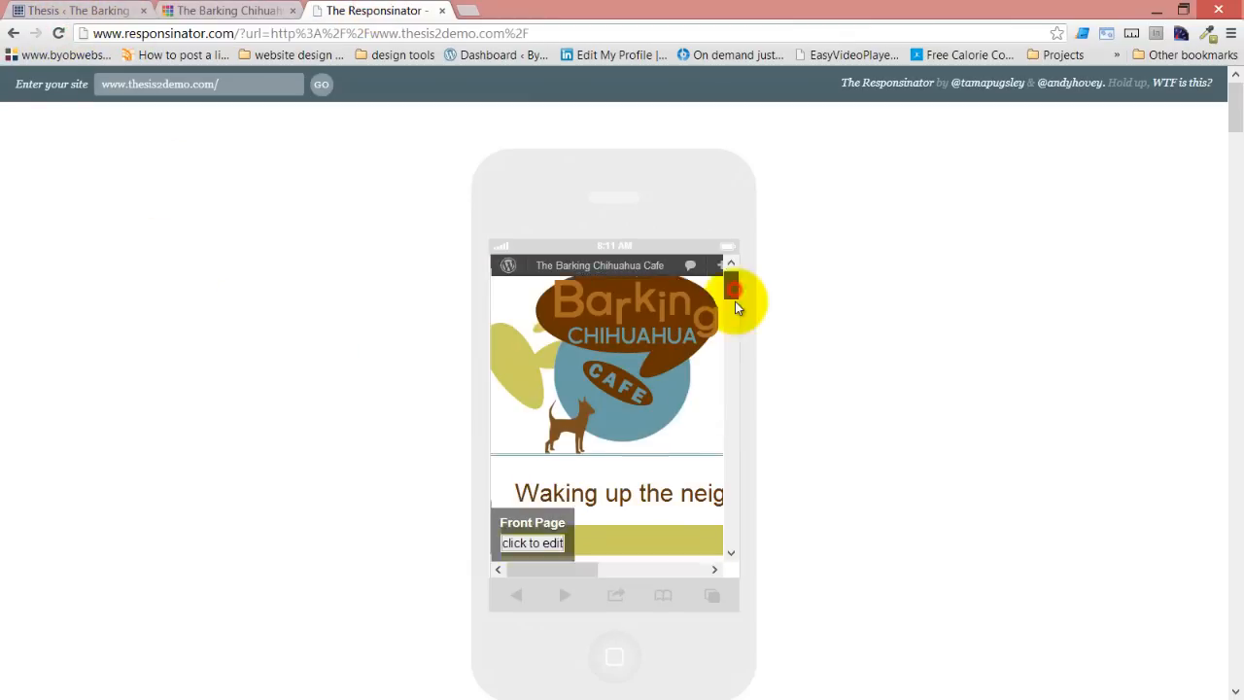
pyautogui.moveTo(736, 305)
pyautogui.mouseDown()
pyautogui.moveTo(752, 433)
pyautogui.moveTo(745, 288)
pyautogui.mouseUp()
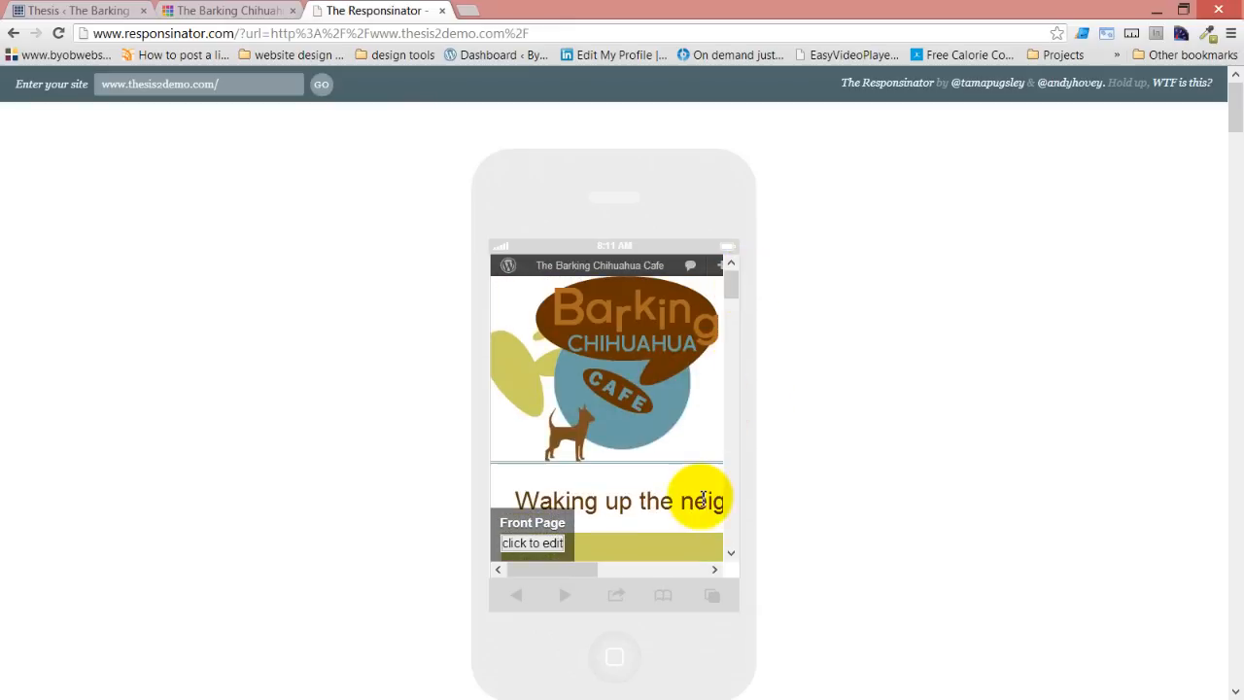
pyautogui.click(58, 33)
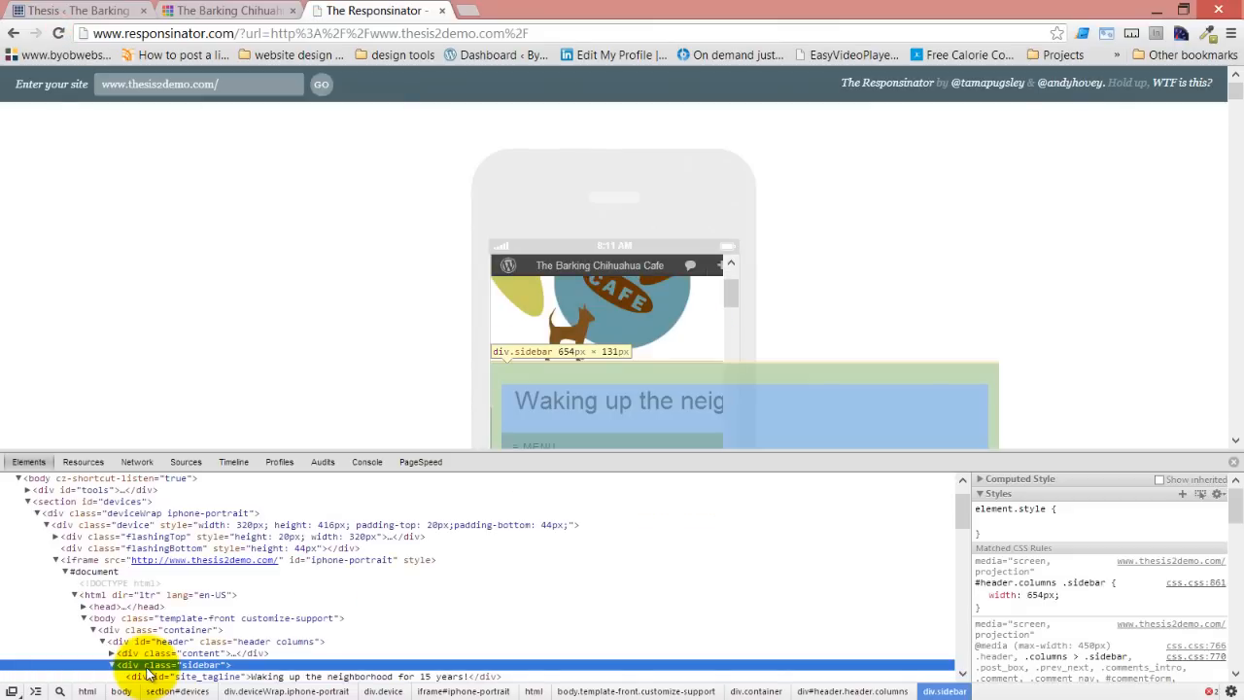
pyautogui.click(194, 654)
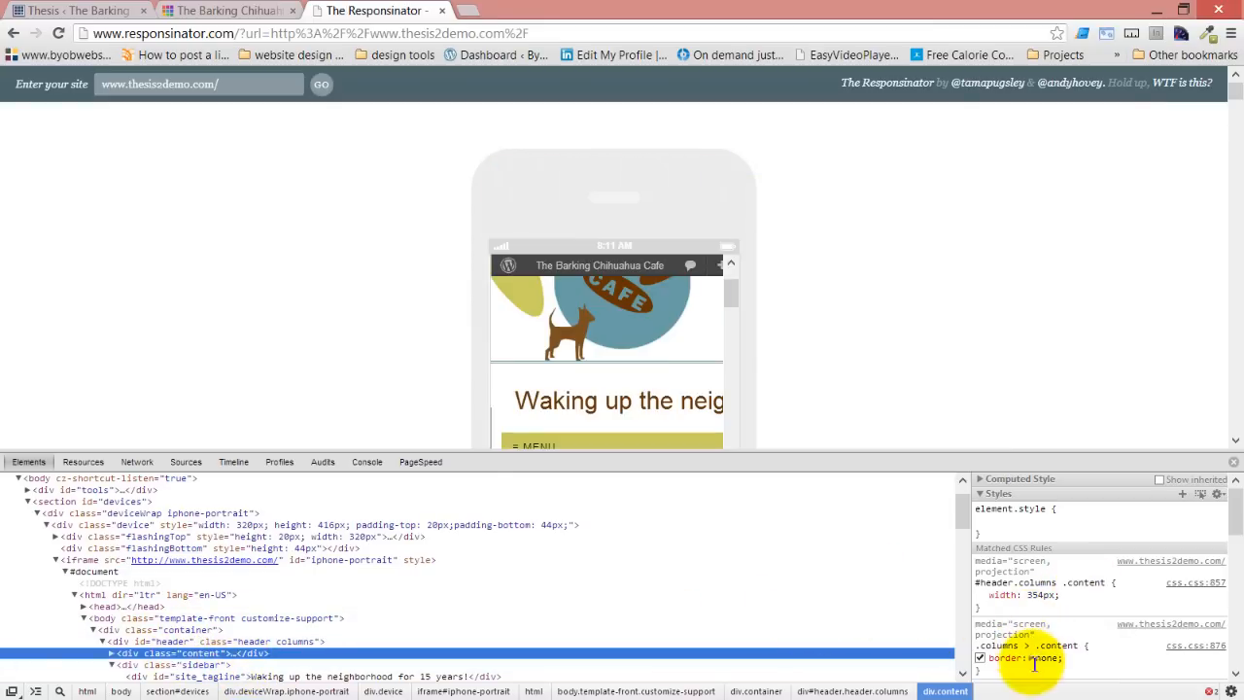
# Return to the Custom CSS and review the #header.columns width rules and the desktop media query at the end
pyautogui.click(218, 10)
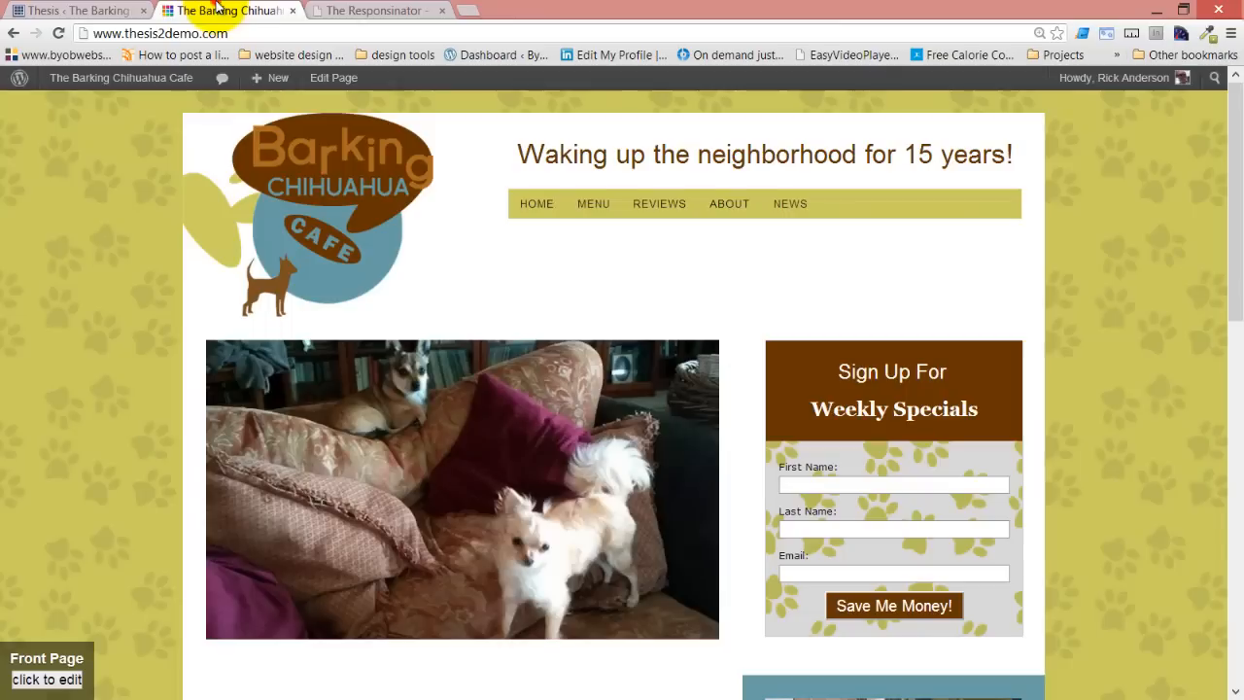
pyautogui.click(47, 10)
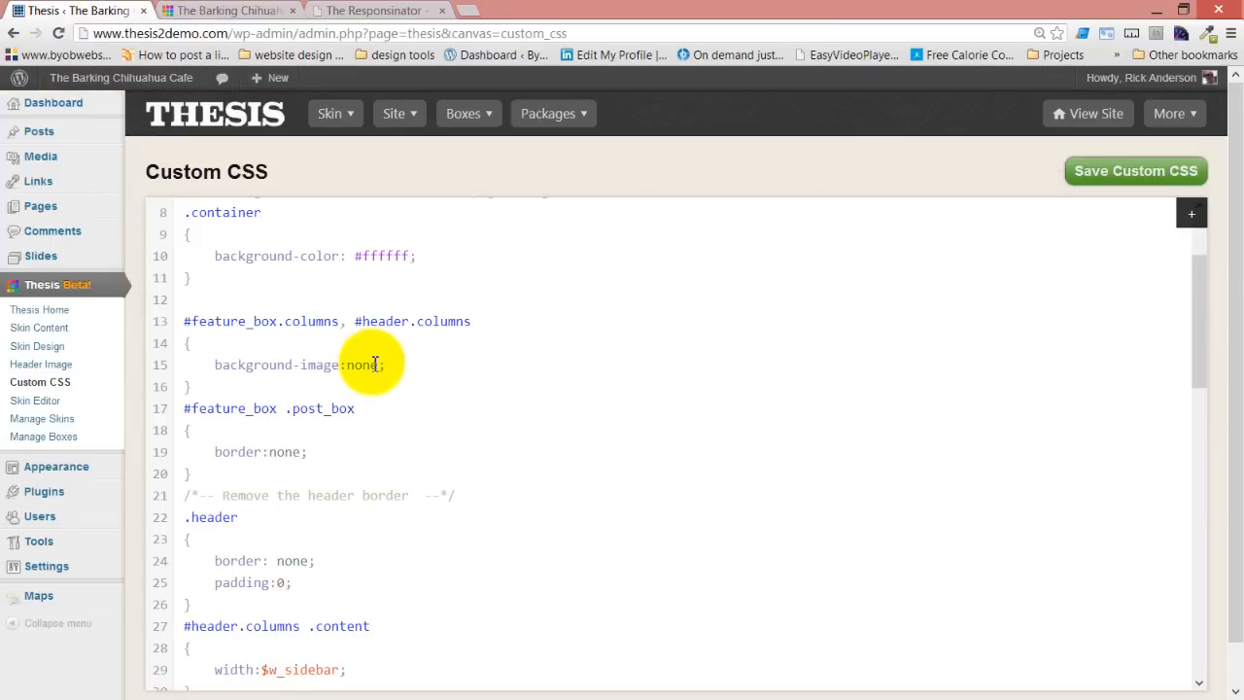
pyautogui.scroll(-3, 375, 365)
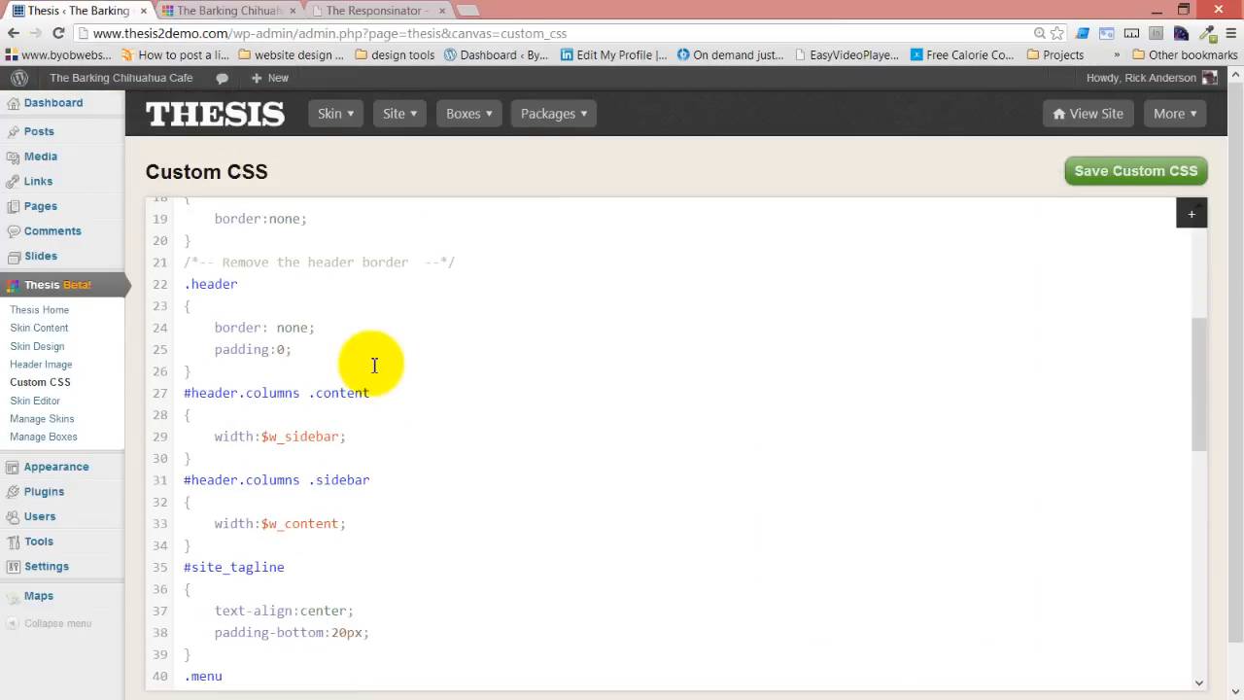
pyautogui.moveTo(184, 392); pyautogui.dragTo(215, 550)
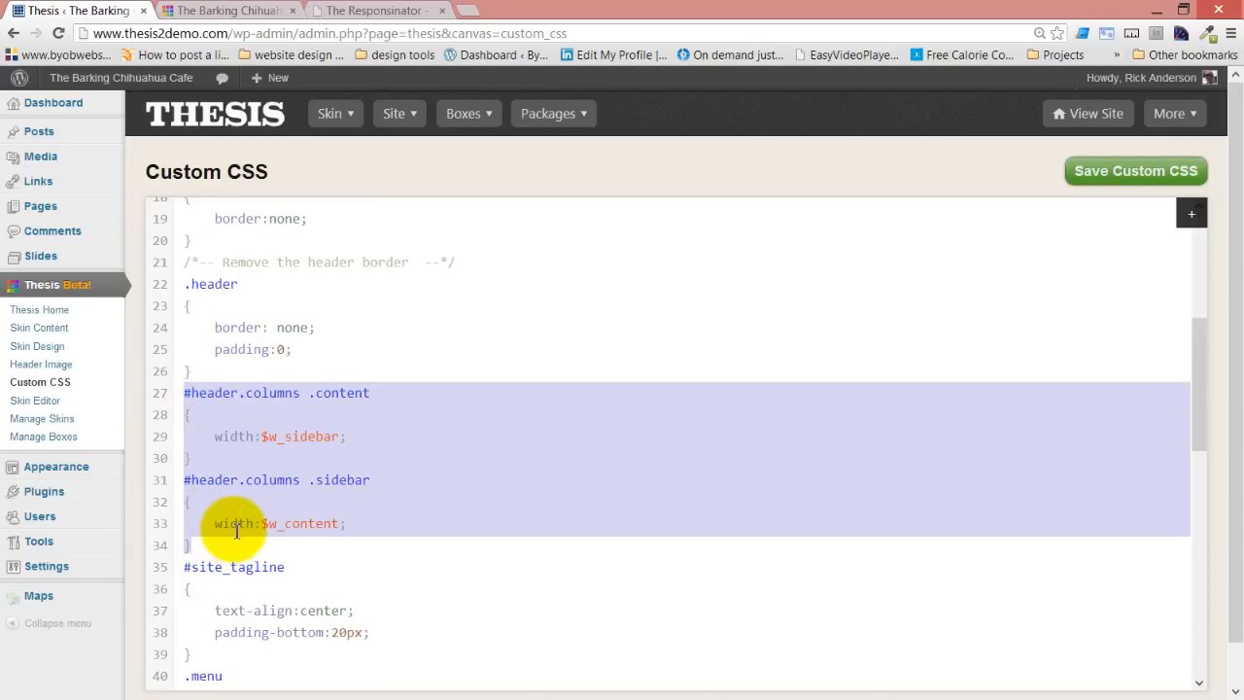
pyautogui.scroll(-10, 242, 514)
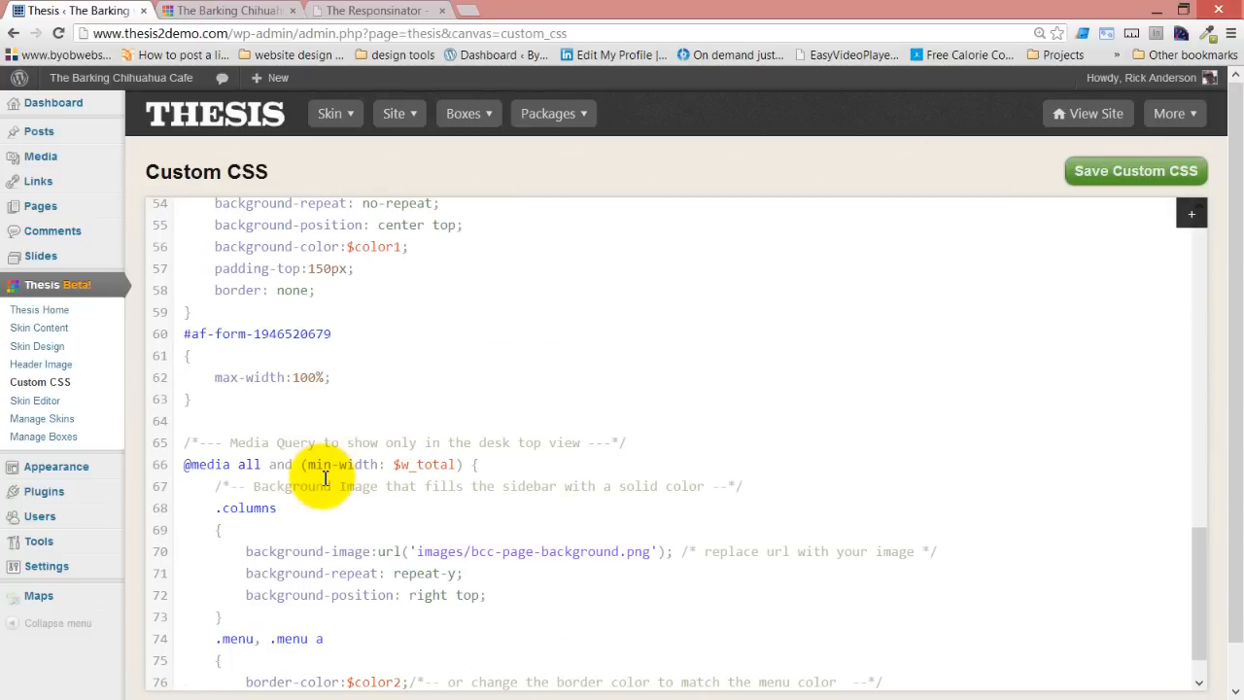
pyautogui.scroll(-5, 326, 479)
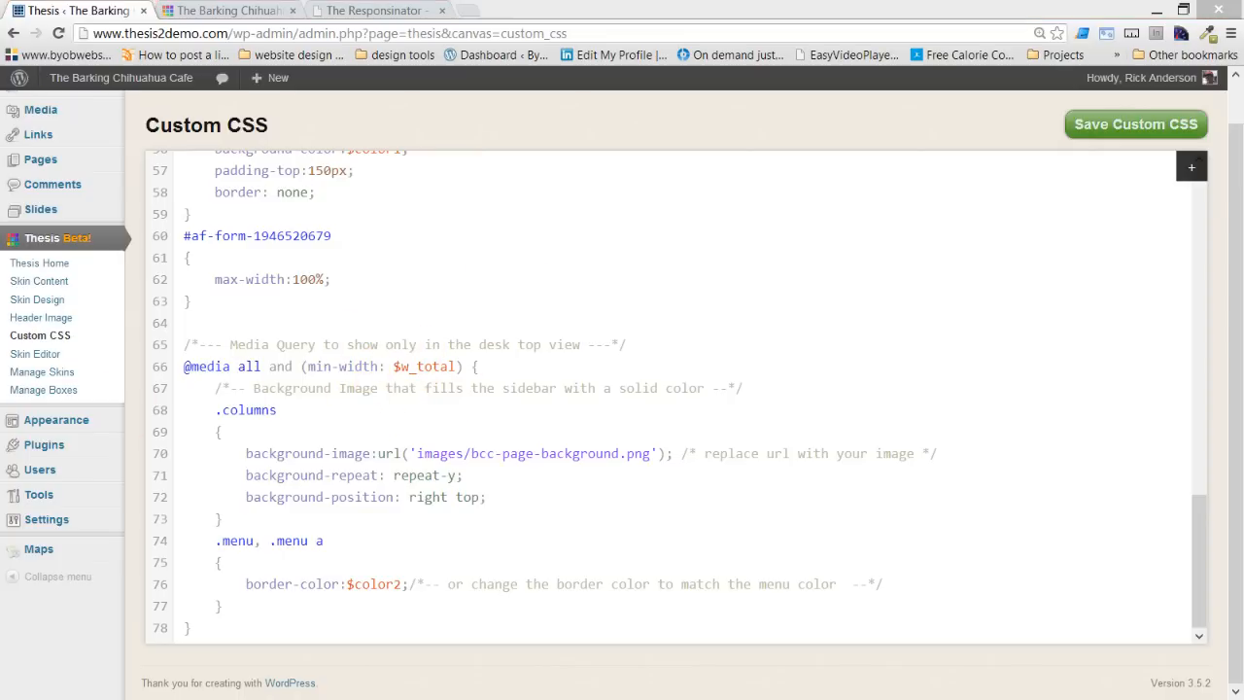
# Switch to NetBeans, open the classic responsive skin code snippets stylesheet, and copy the larger mobile views media query
pyautogui.moveTo(0, 35)
pyautogui.mouseDown()
pyautogui.moveTo(607, 23)
pyautogui.moveTo(626, 13)
pyautogui.moveTo(610, 14)
pyautogui.moveTo(609, 0)
pyautogui.mouseUp()
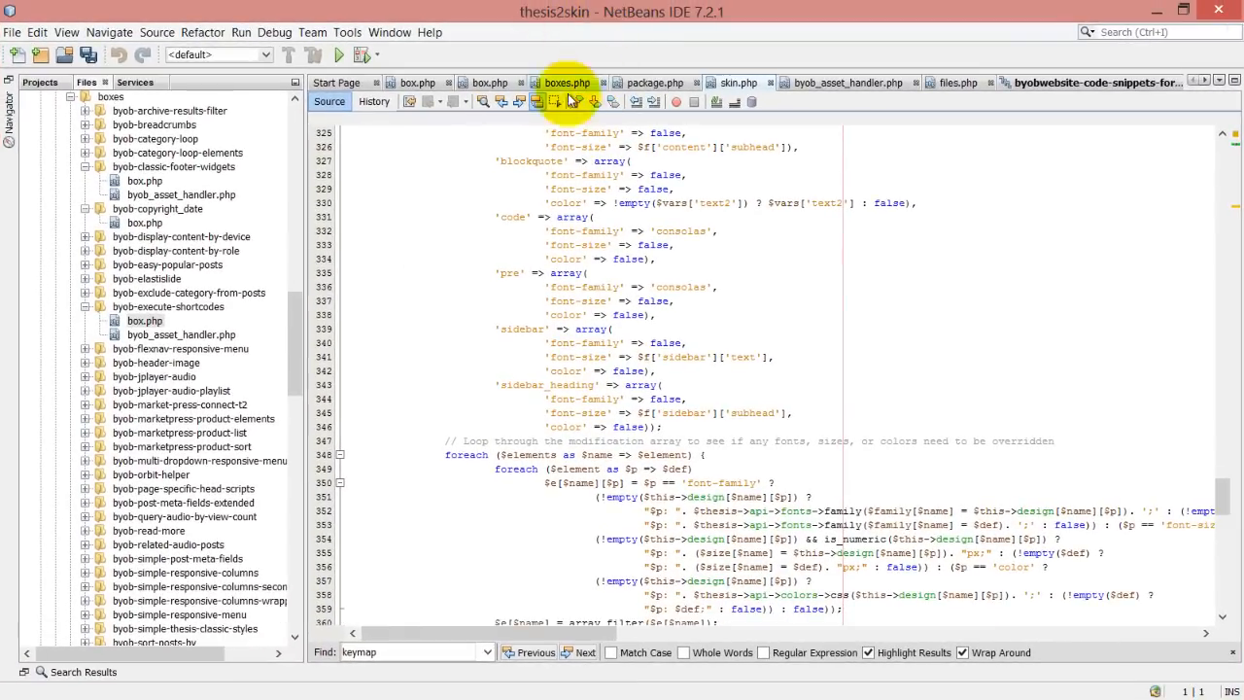
pyautogui.click(1044, 80)
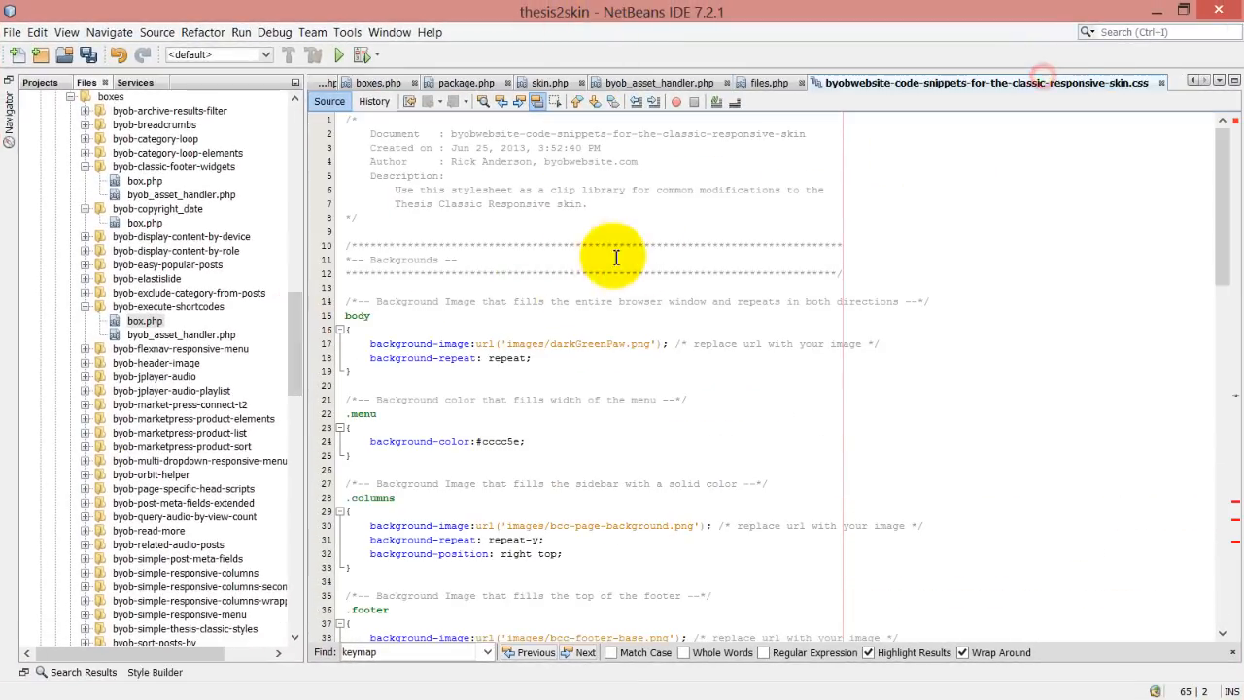
pyautogui.hotkey('ctrl', 's')
pyautogui.scroll(-15, 537, 282)
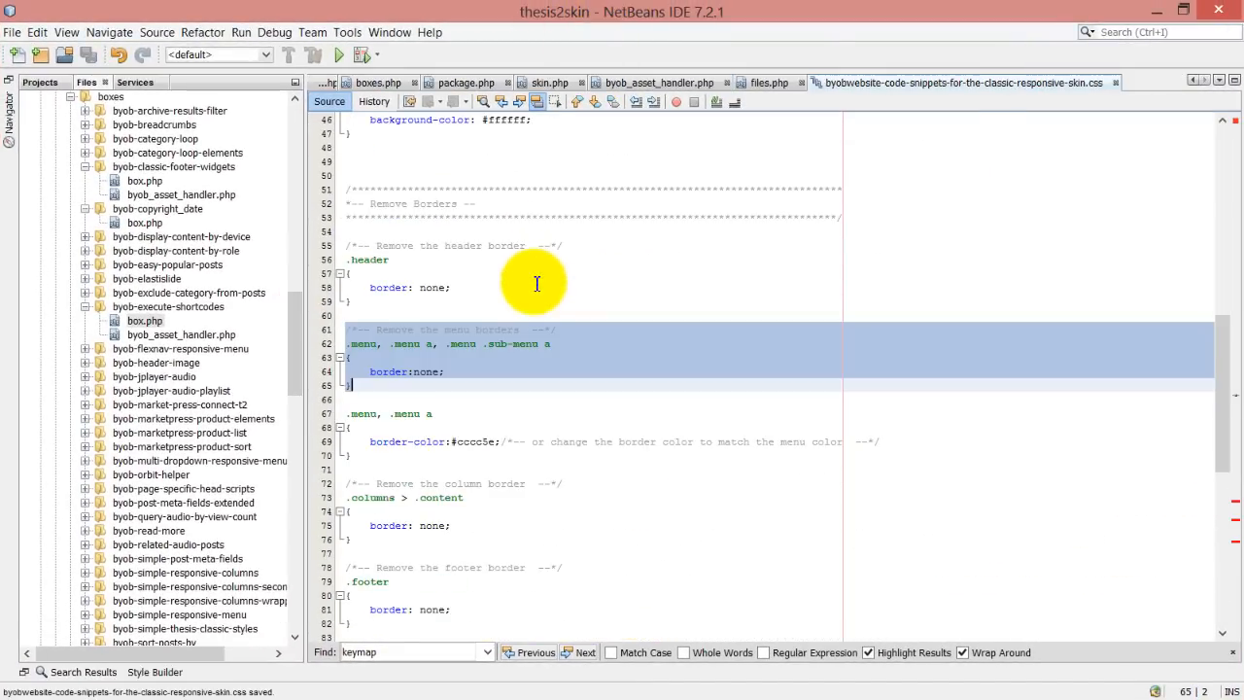
pyautogui.scroll(-12, 537, 282)
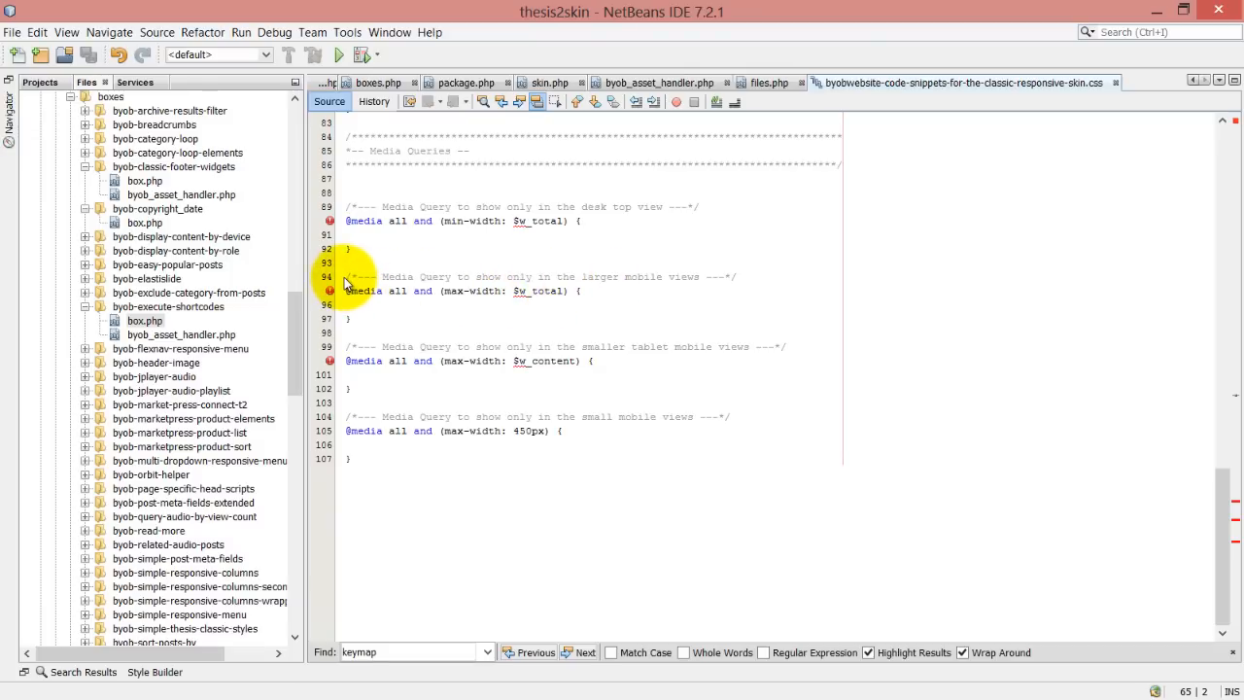
pyautogui.moveTo(347, 277); pyautogui.dragTo(360, 328)
pyautogui.hotkey('ctrl', 'c')
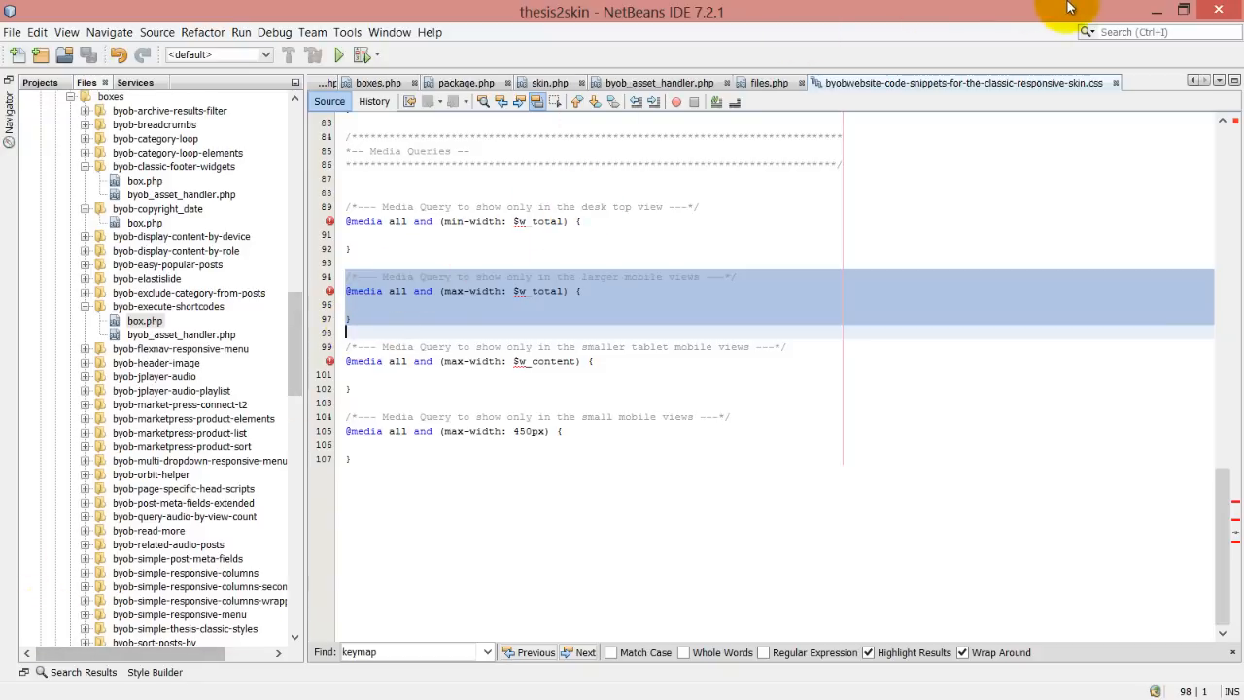
# Return to the Custom CSS in the browser and paste the larger mobile views media query below the desktop media query
pyautogui.click(1157, 10)
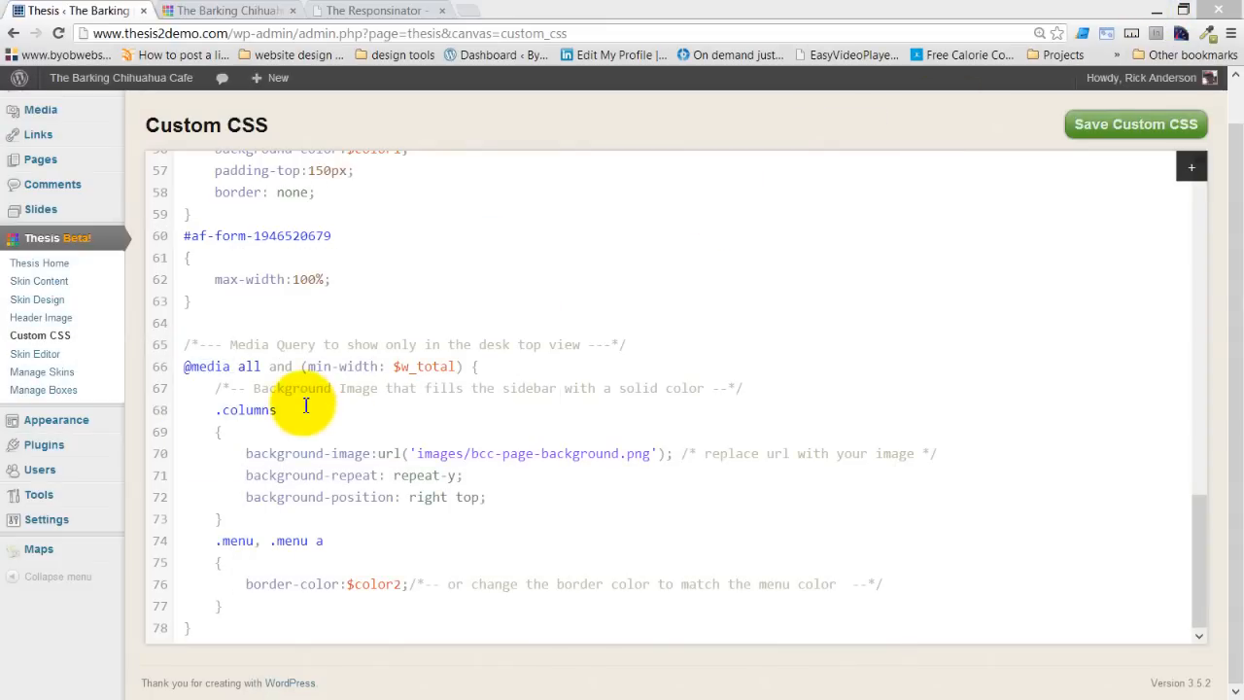
pyautogui.click(206, 628)
pyautogui.press('Return')
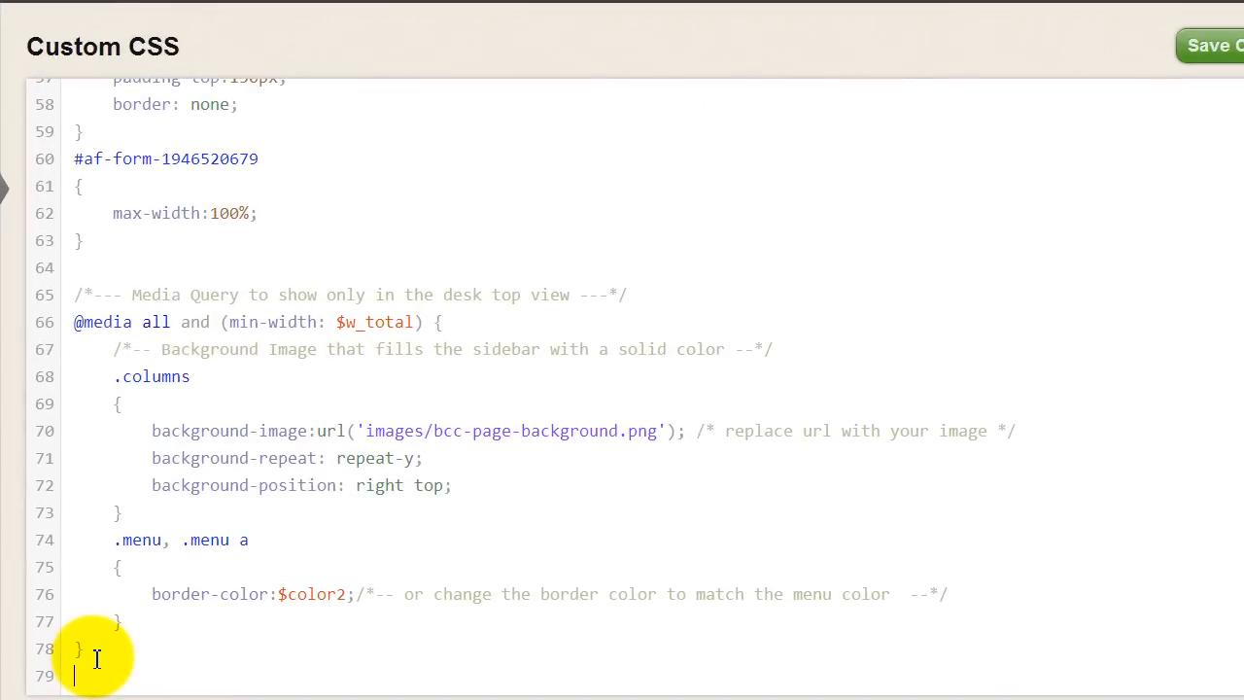
pyautogui.hotkey('ctrl', 'v')
pyautogui.write('}')
pyautogui.press('Return')
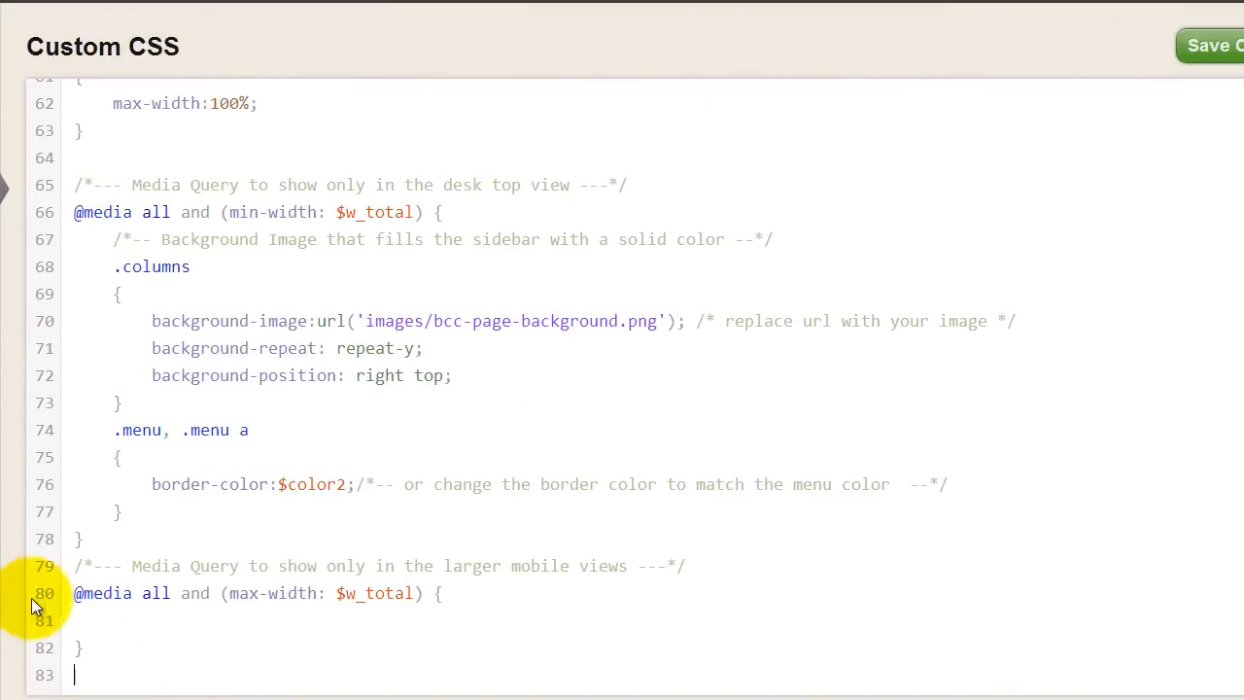
# Copy the #header.columns .content and .sidebar width rules and paste them inside the larger mobile views media query
pyautogui.scroll(10, 145, 614)
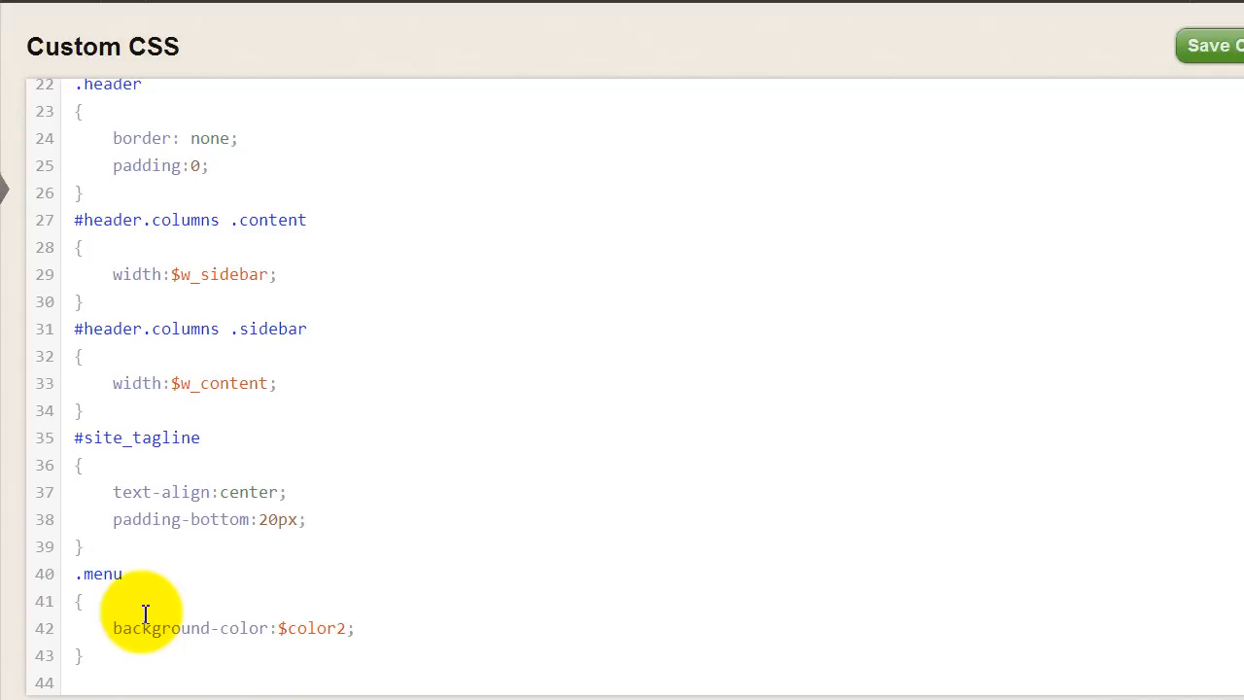
pyautogui.click(74, 219)
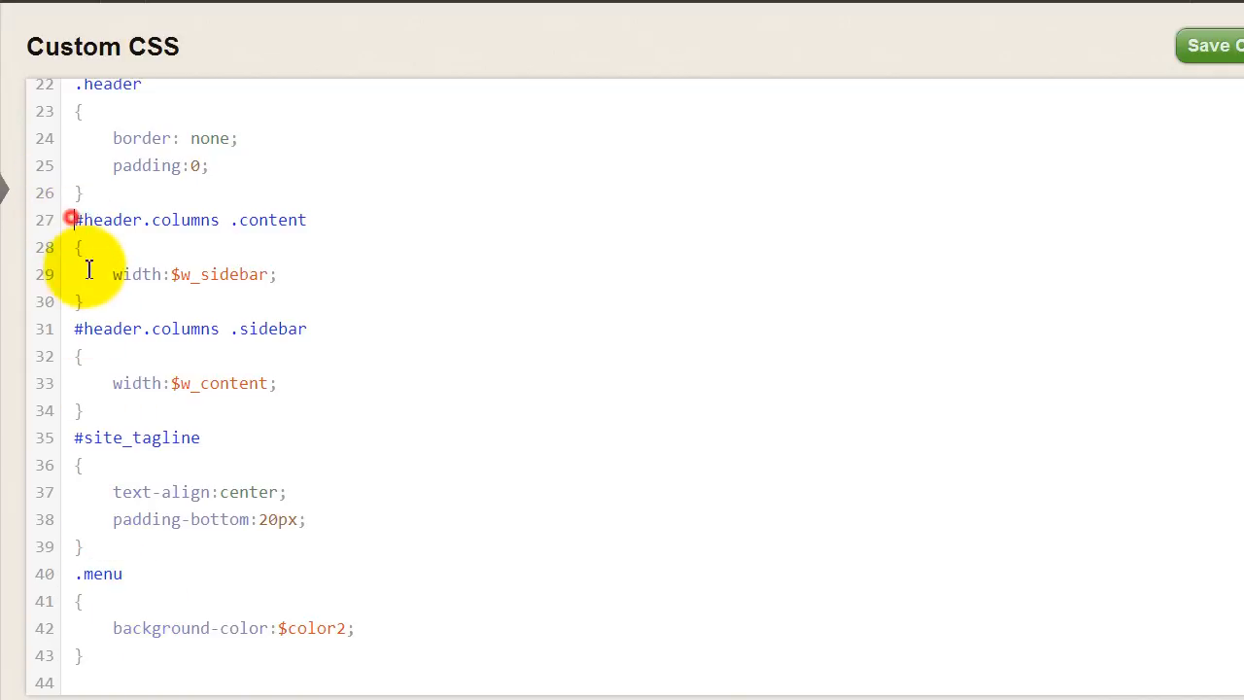
pyautogui.moveTo(88, 270); pyautogui.dragTo(105, 411)
pyautogui.hotkey('ctrl', 'c')
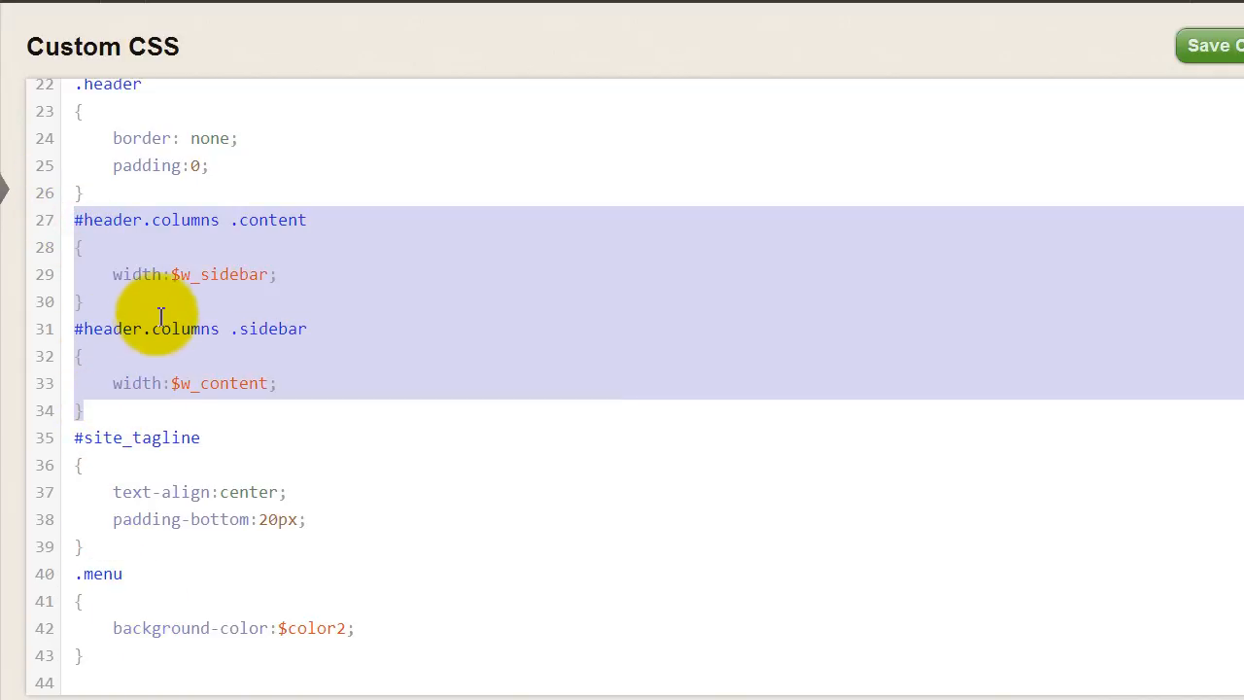
pyautogui.click(327, 262)
pyautogui.scroll(-11, 325, 282)
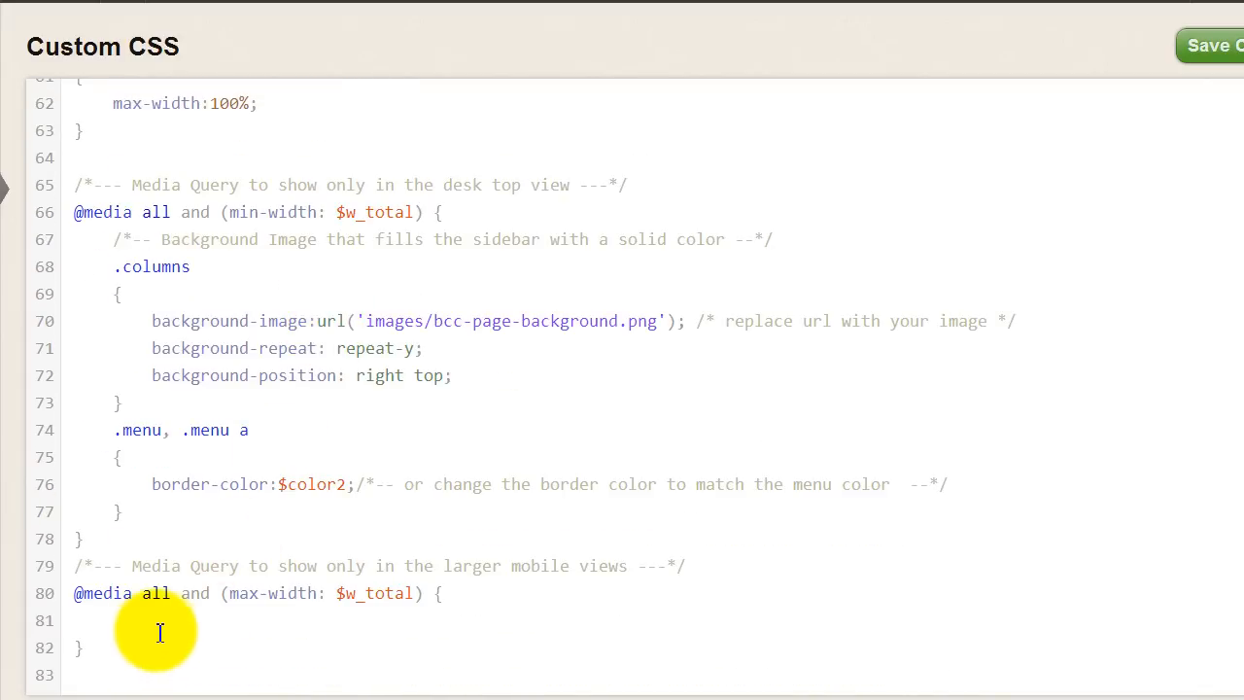
pyautogui.click(158, 628)
pyautogui.hotkey('ctrl', 'v')
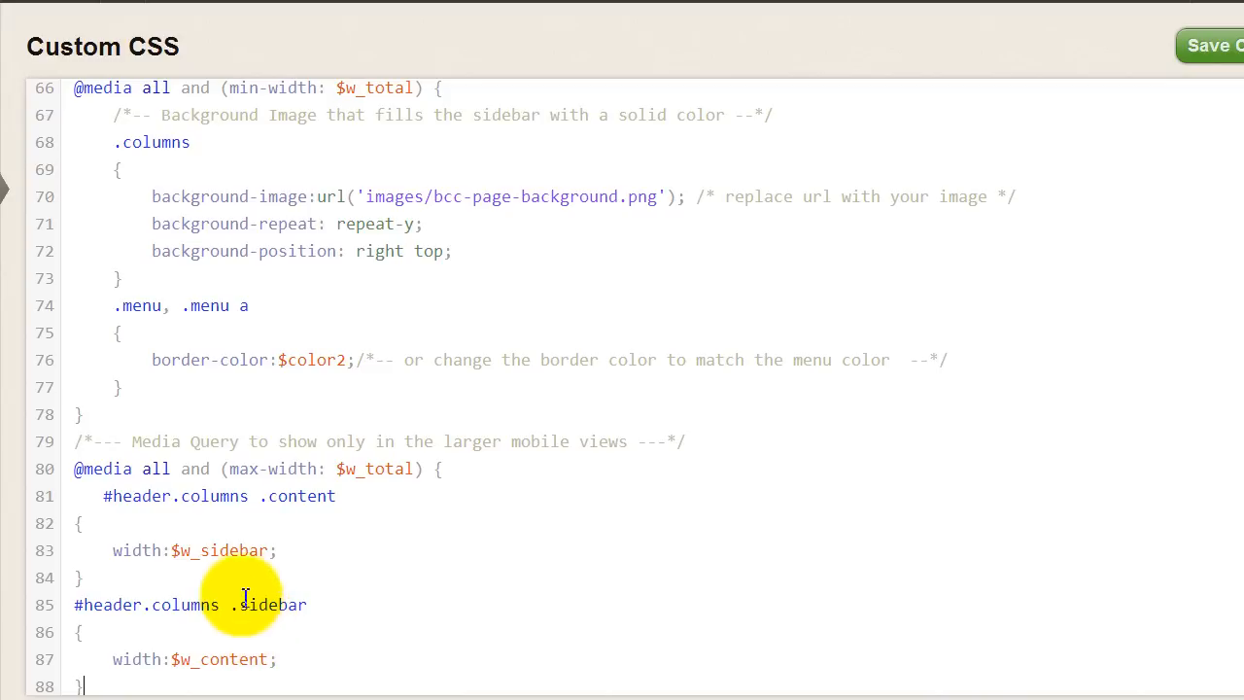
# Set the width to 100% in both #header.columns rules of the mobile media query and save the custom CSS
pyautogui.click(173, 550)
pyautogui.moveTo(175, 550); pyautogui.dragTo(270, 554)
pyautogui.write('100%;')
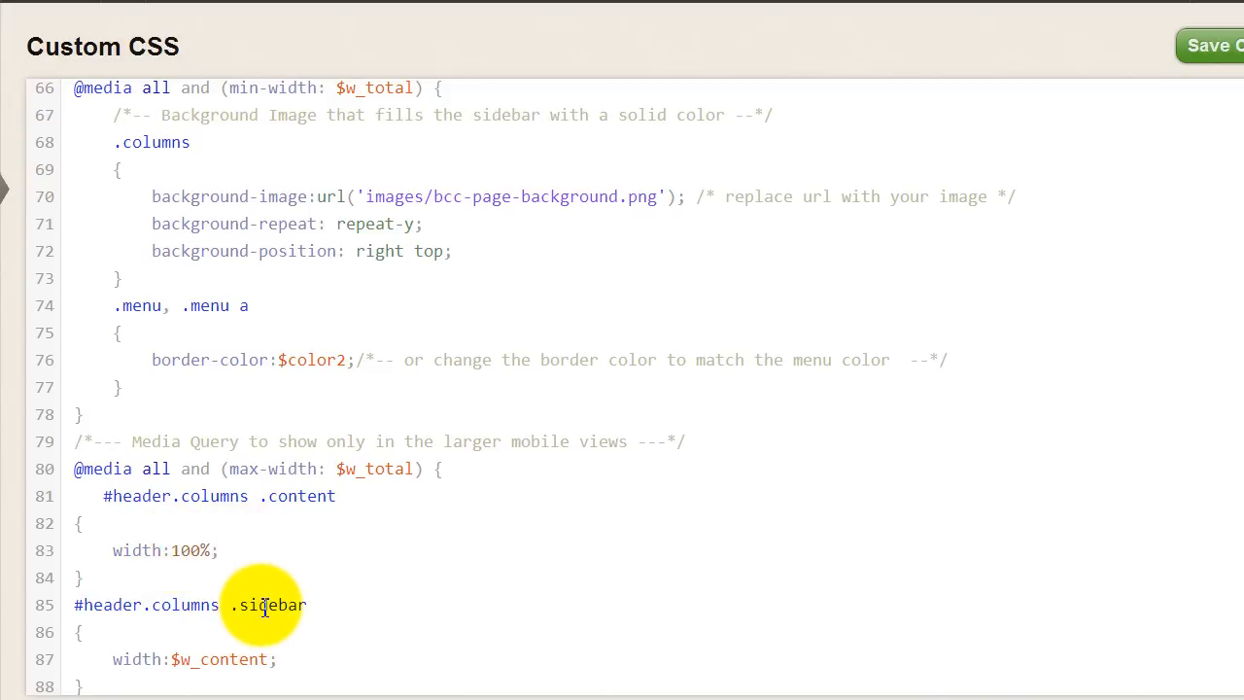
pyautogui.moveTo(171, 659)
pyautogui.mouseDown()
pyautogui.moveTo(262, 671)
pyautogui.moveTo(273, 659)
pyautogui.mouseUp()
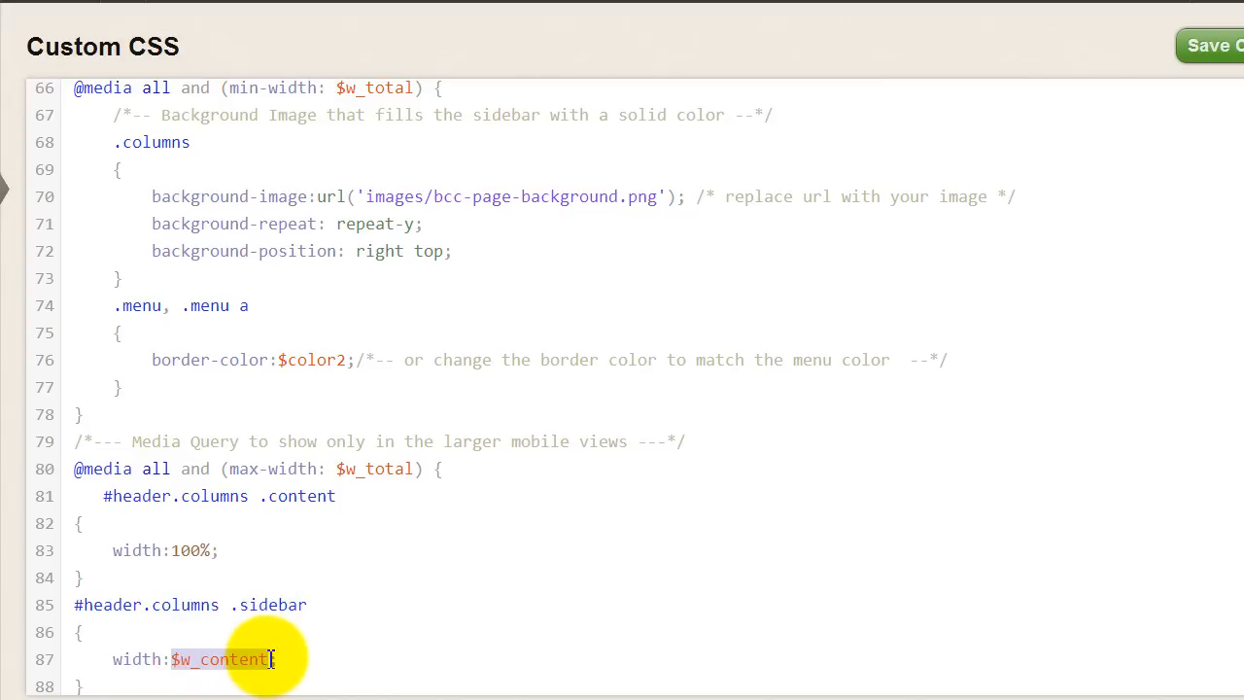
pyautogui.write('100%;')
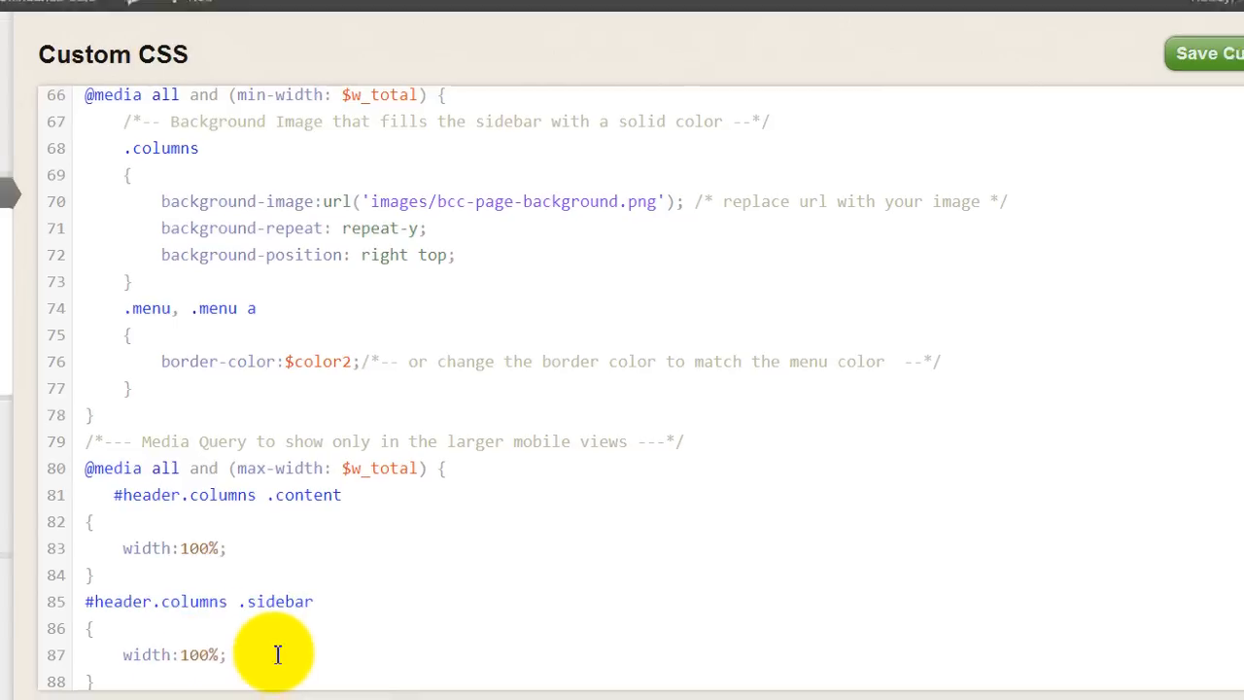
pyautogui.scroll(-1, 874, 341)
pyautogui.click(1231, 52)
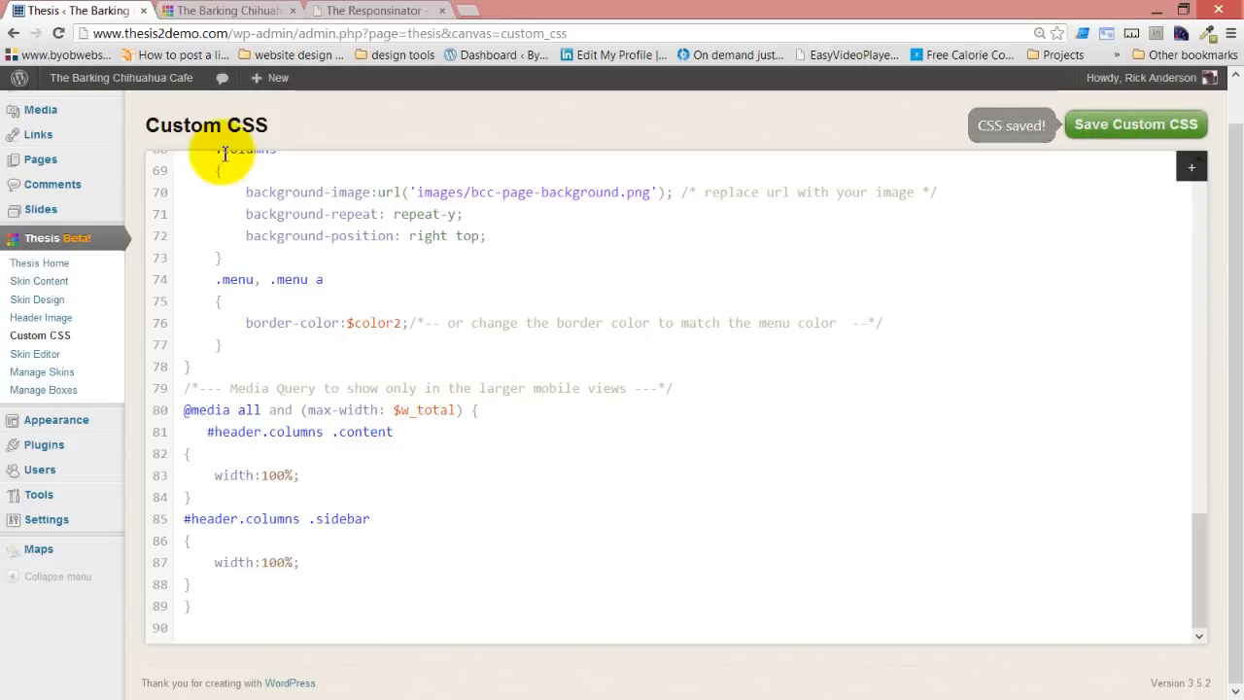
# Reload the Responsinator preview without the inspector and check the header in the iPhone 3+4 portrait and landscape views
pyautogui.click(375, 9)
pyautogui.click(60, 33)
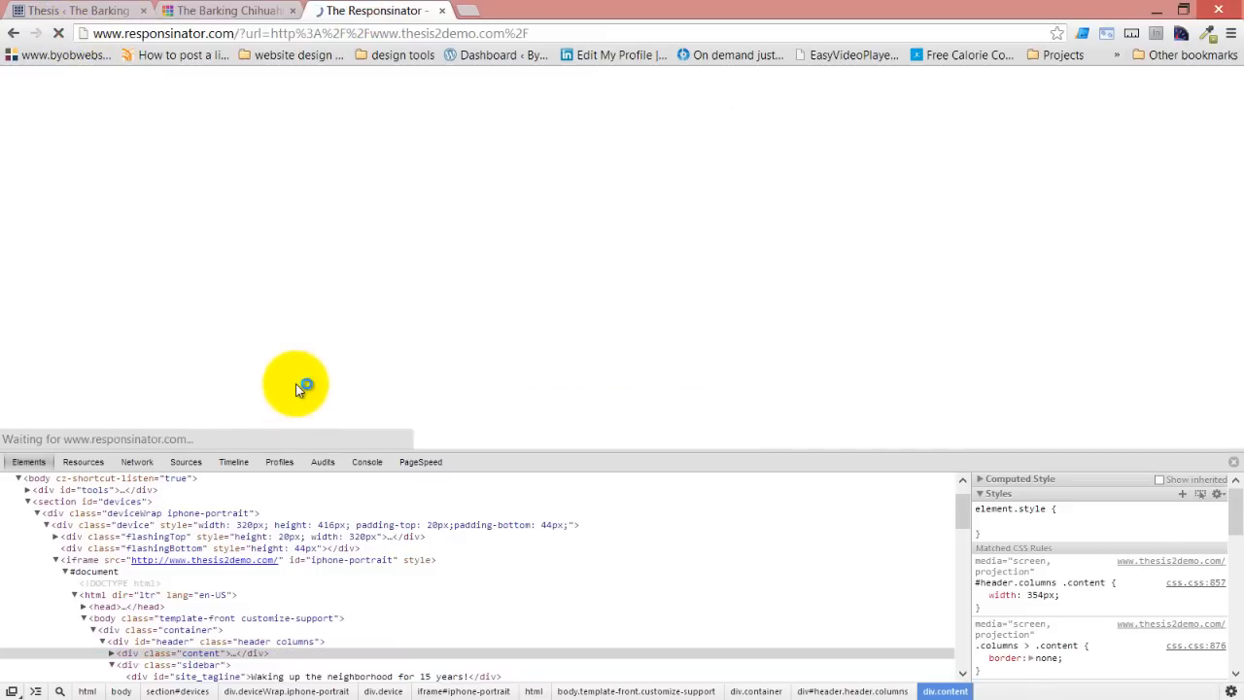
pyautogui.click(1233, 462)
pyautogui.scroll(-2, 829, 344)
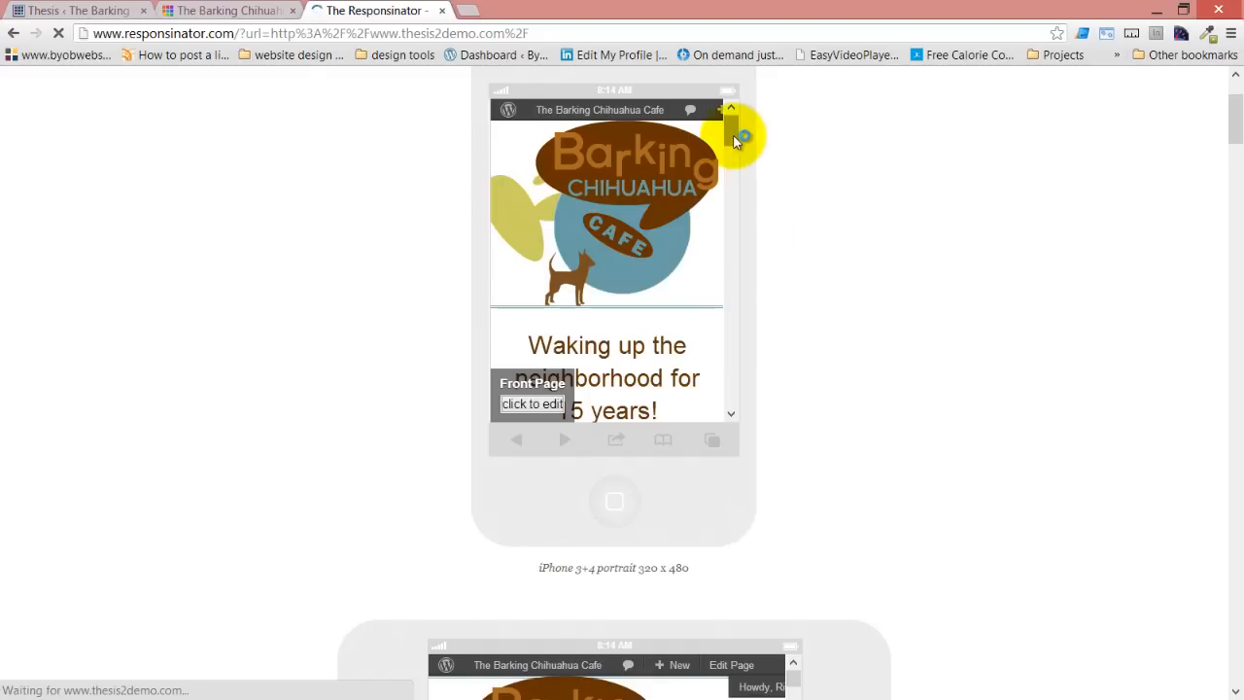
pyautogui.moveTo(735, 133)
pyautogui.mouseDown()
pyautogui.moveTo(731, 284)
pyautogui.moveTo(730, 121)
pyautogui.mouseUp()
pyautogui.scroll(-5, 980, 276)
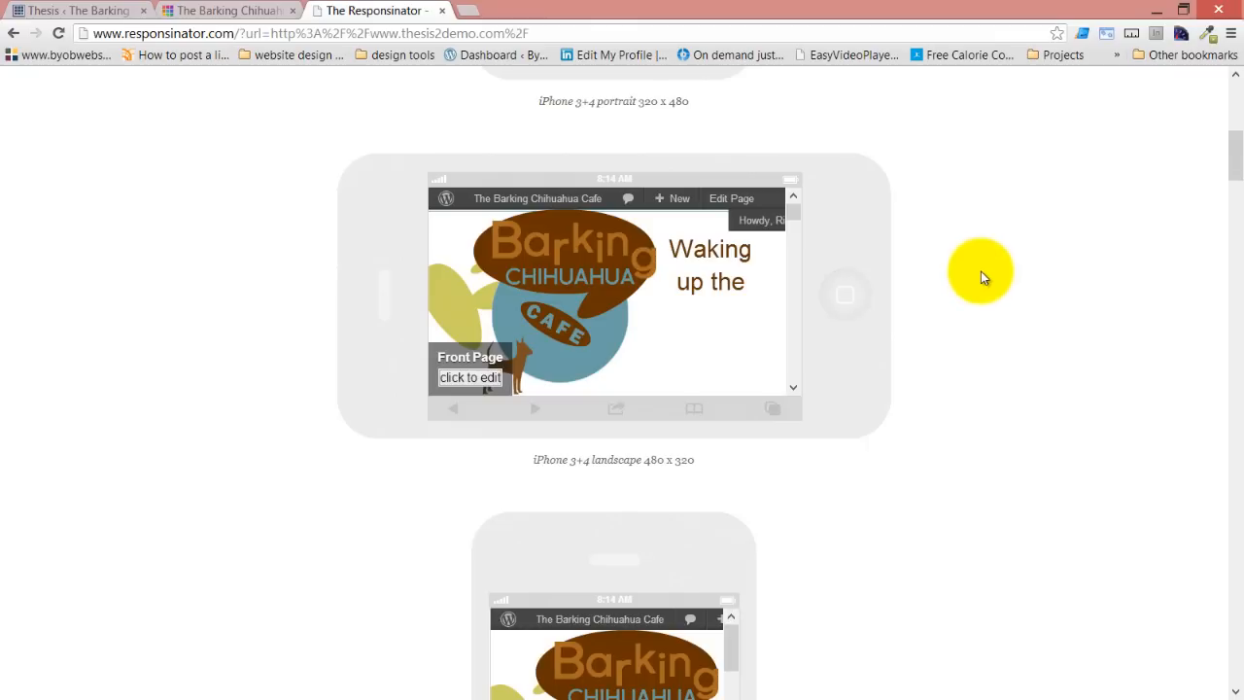
pyautogui.scroll(-3, 792, 215)
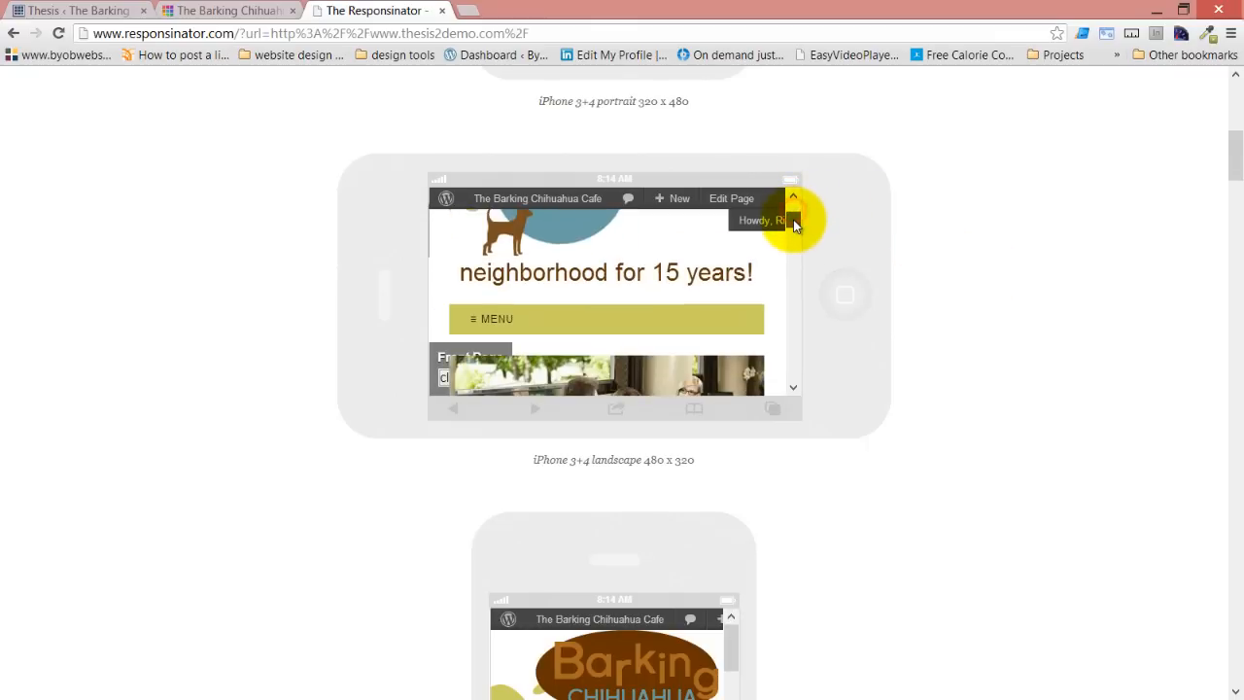
pyautogui.scroll(3, 792, 216)
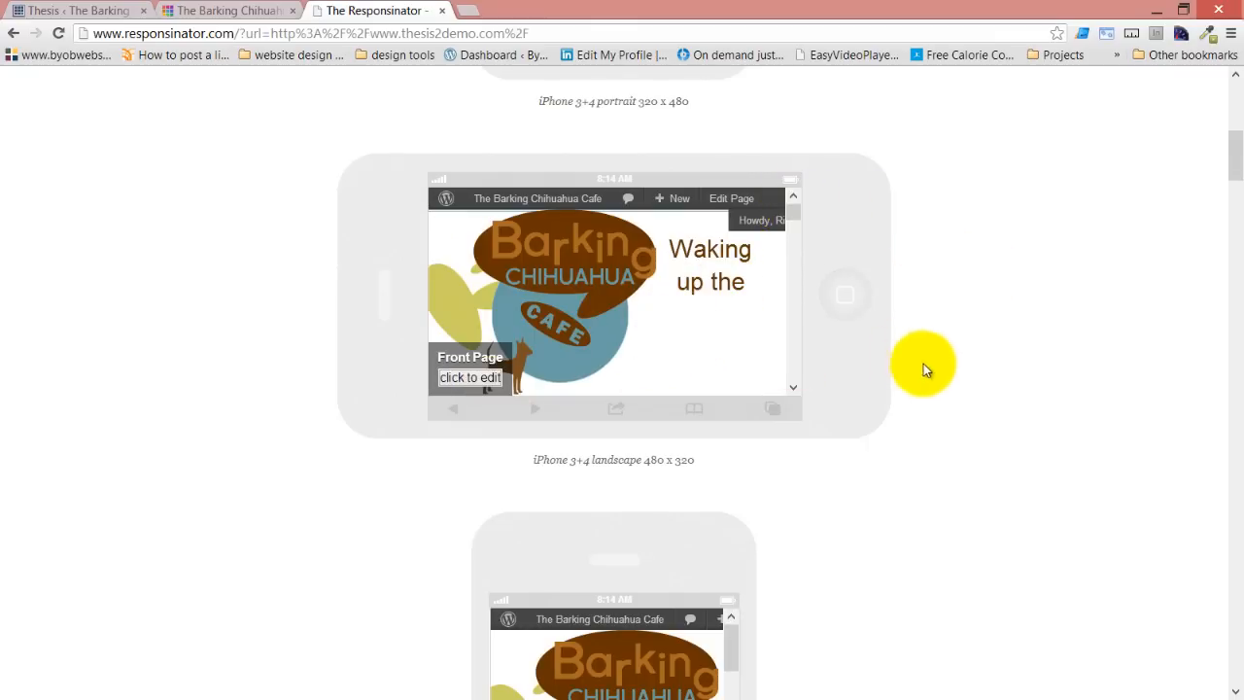
pyautogui.scroll(-2, 924, 363)
pyautogui.scroll(3, 924, 358)
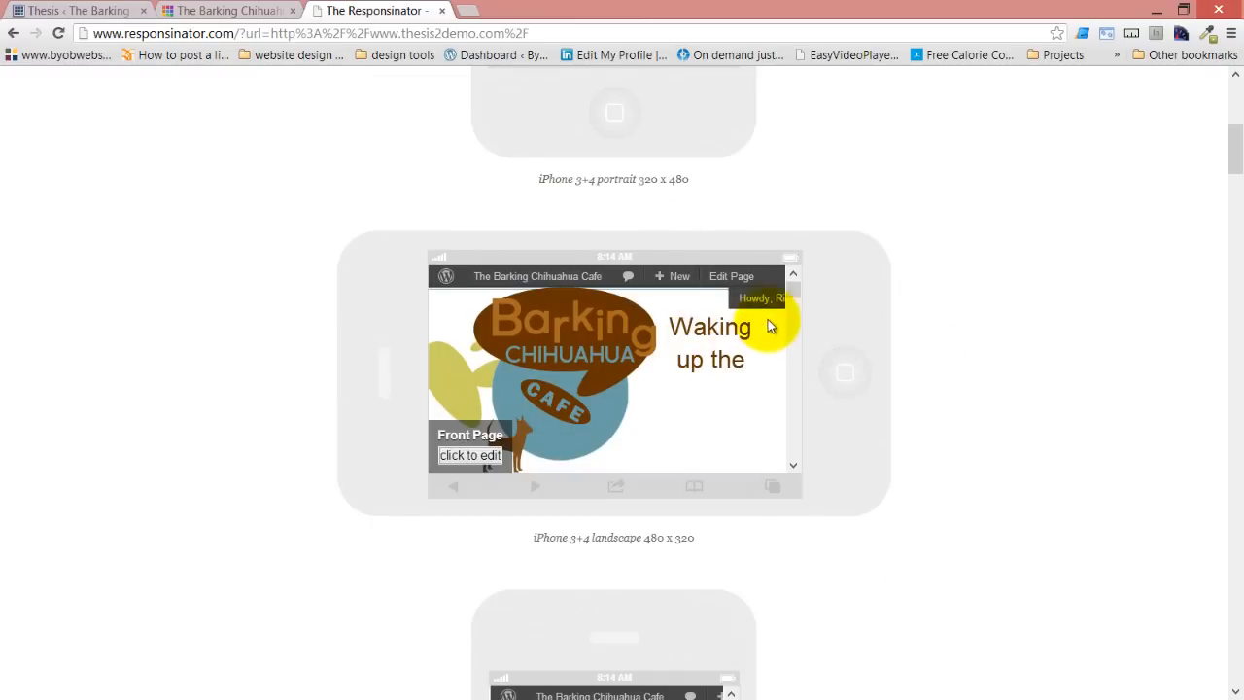
# Return to the Custom CSS and add float:none; to the #header.columns .content rule in the mobile media query
pyautogui.click(204, 10)
pyautogui.click(88, 10)
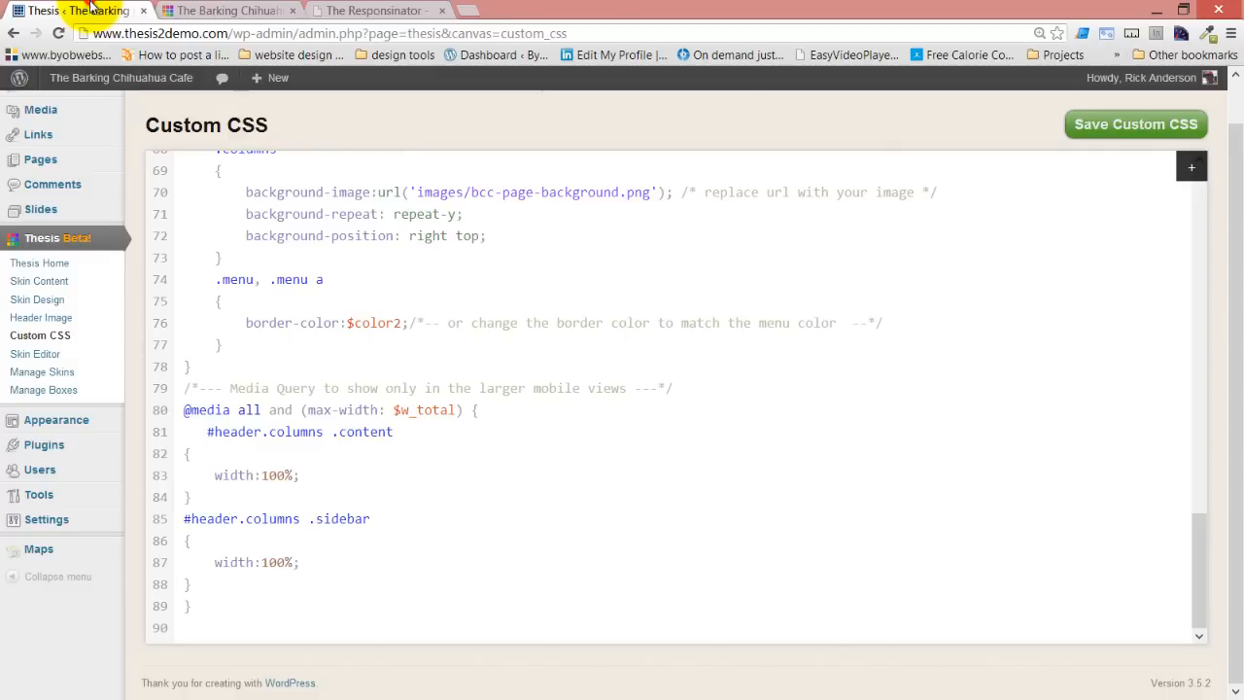
pyautogui.click(327, 475)
pyautogui.press('Return')
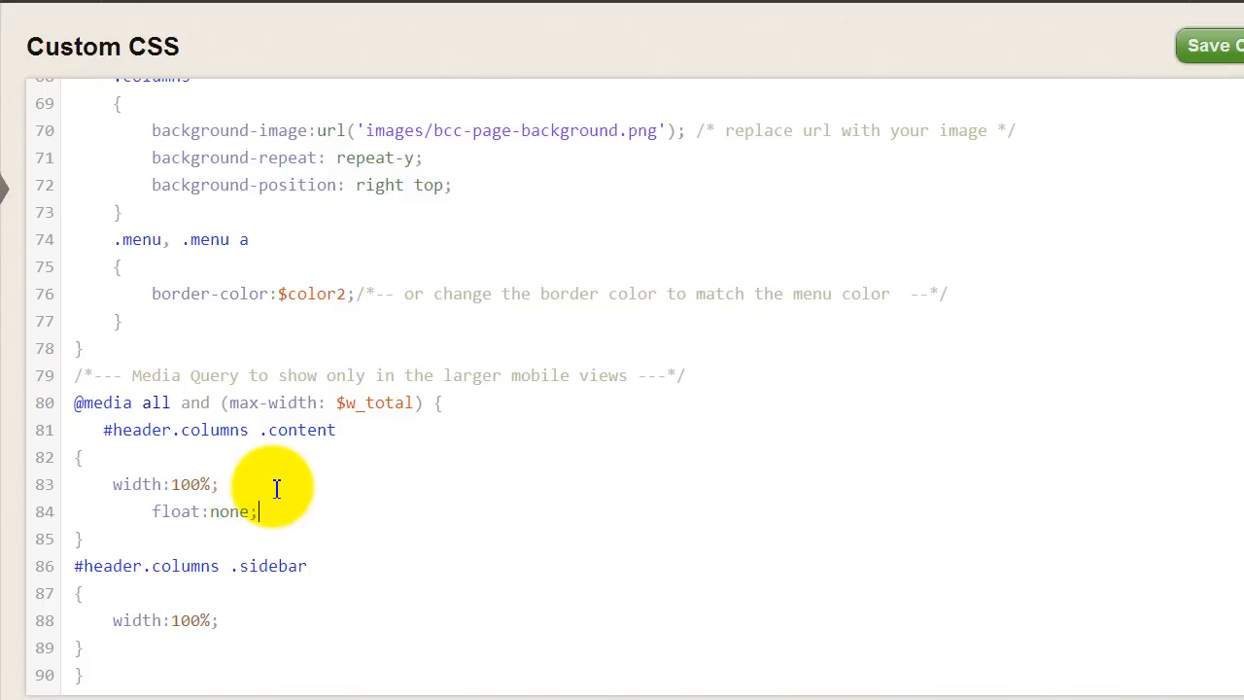
pyautogui.click(285, 488)
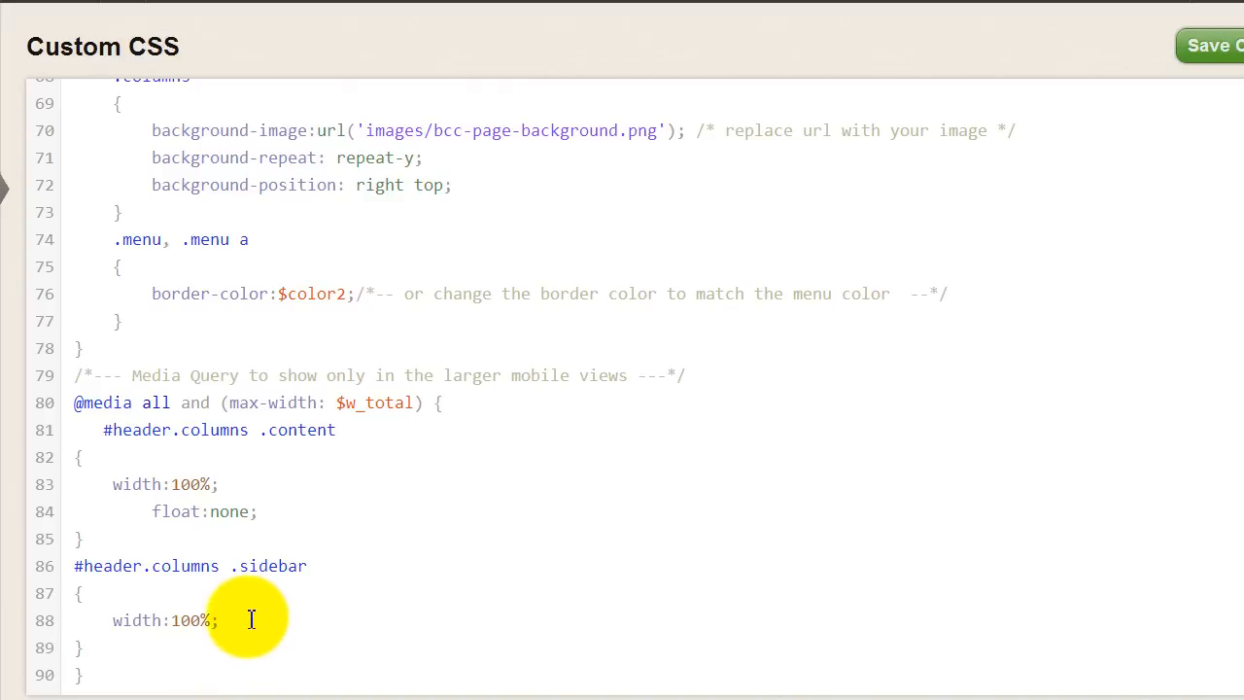
# Indent the lines below the #header.columns .content selector through the end of the .sidebar rule by one level
pyautogui.click(78, 457)
pyautogui.moveTo(85, 488); pyautogui.dragTo(113, 646)
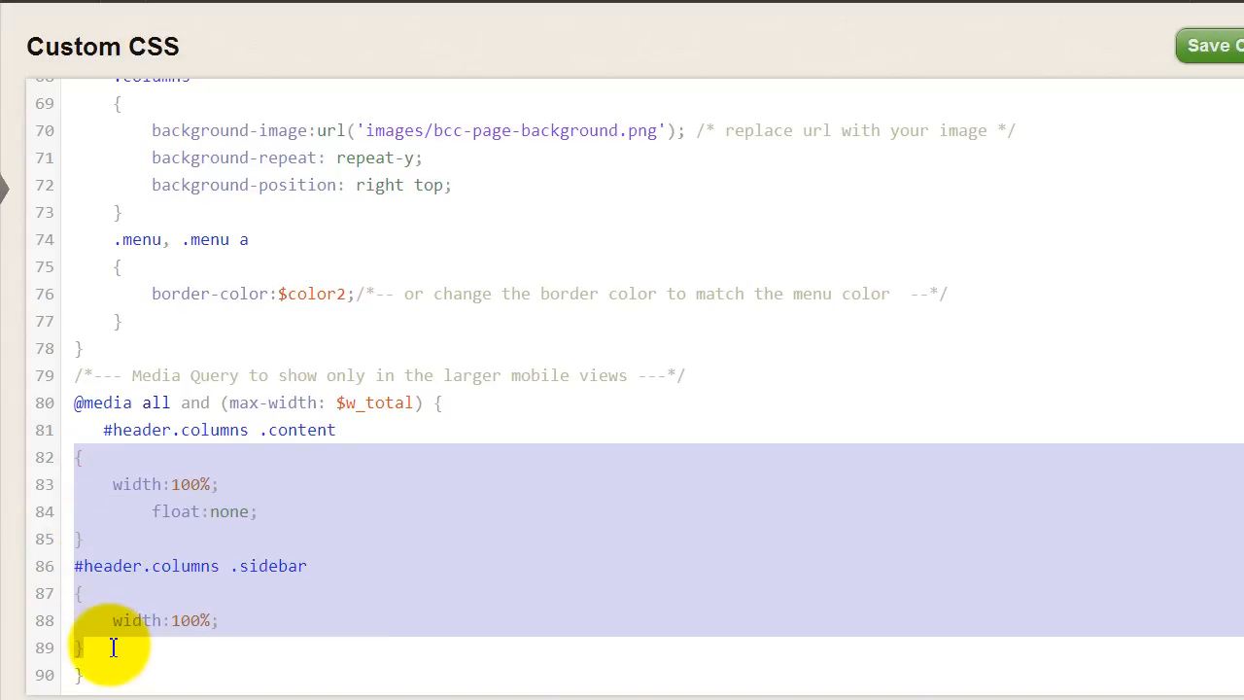
pyautogui.hotkey('shift', 'Tab')
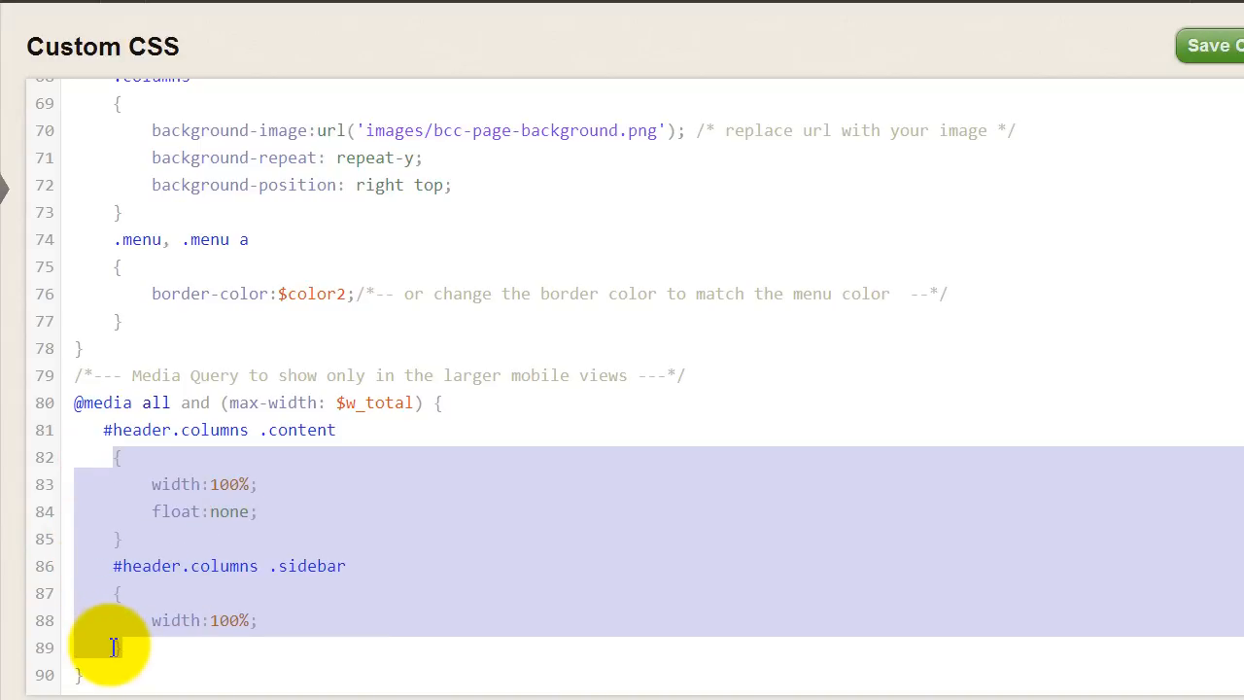
# Add float:none; and clear:both; to the mobile #header.columns .sidebar rule and save the custom CSS
pyautogui.click(296, 613)
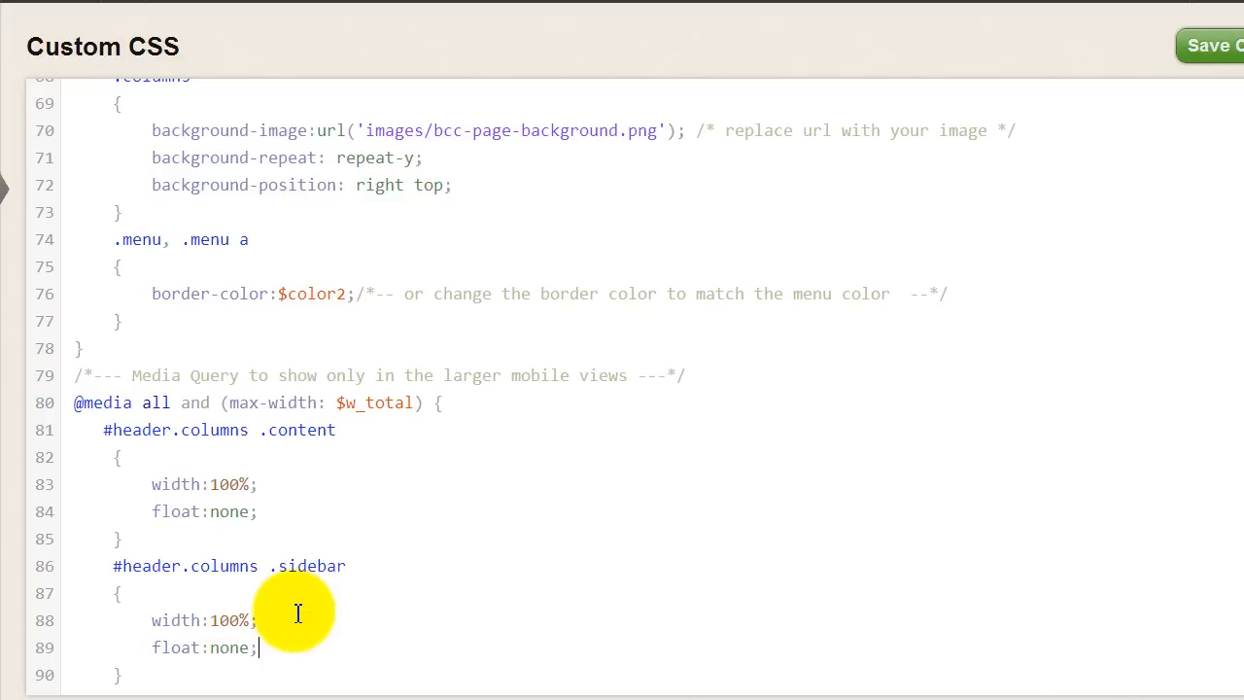
pyautogui.click(1208, 56)
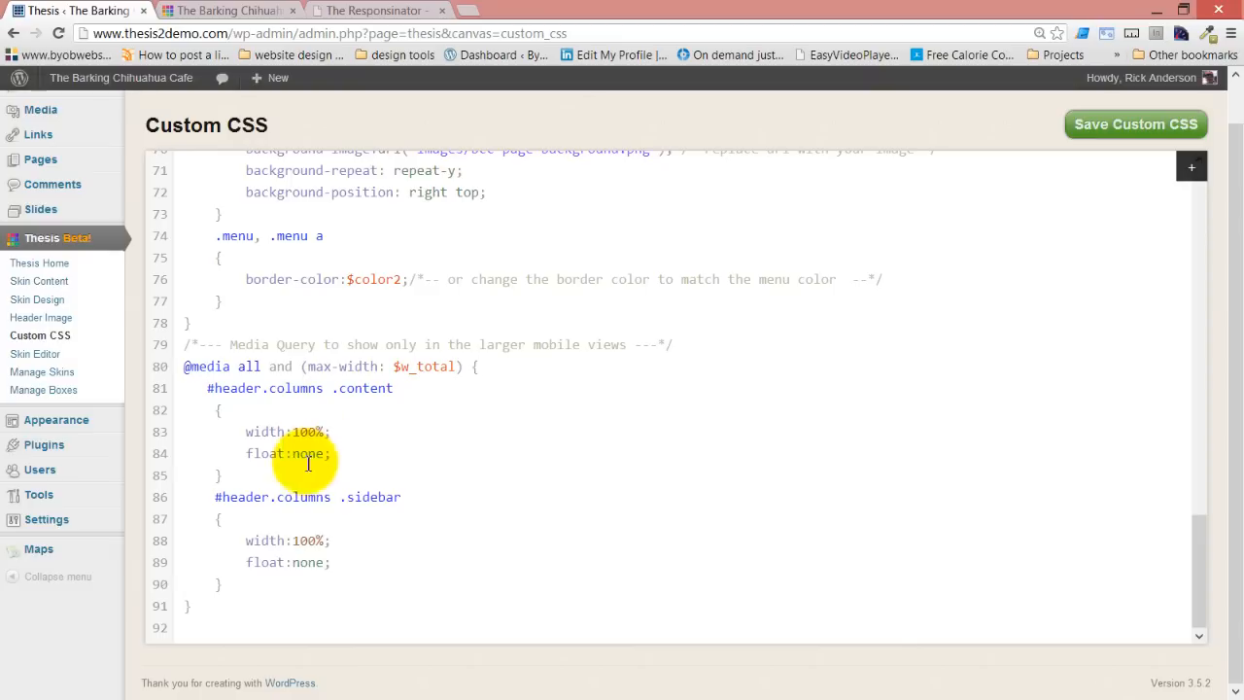
pyautogui.click(342, 566)
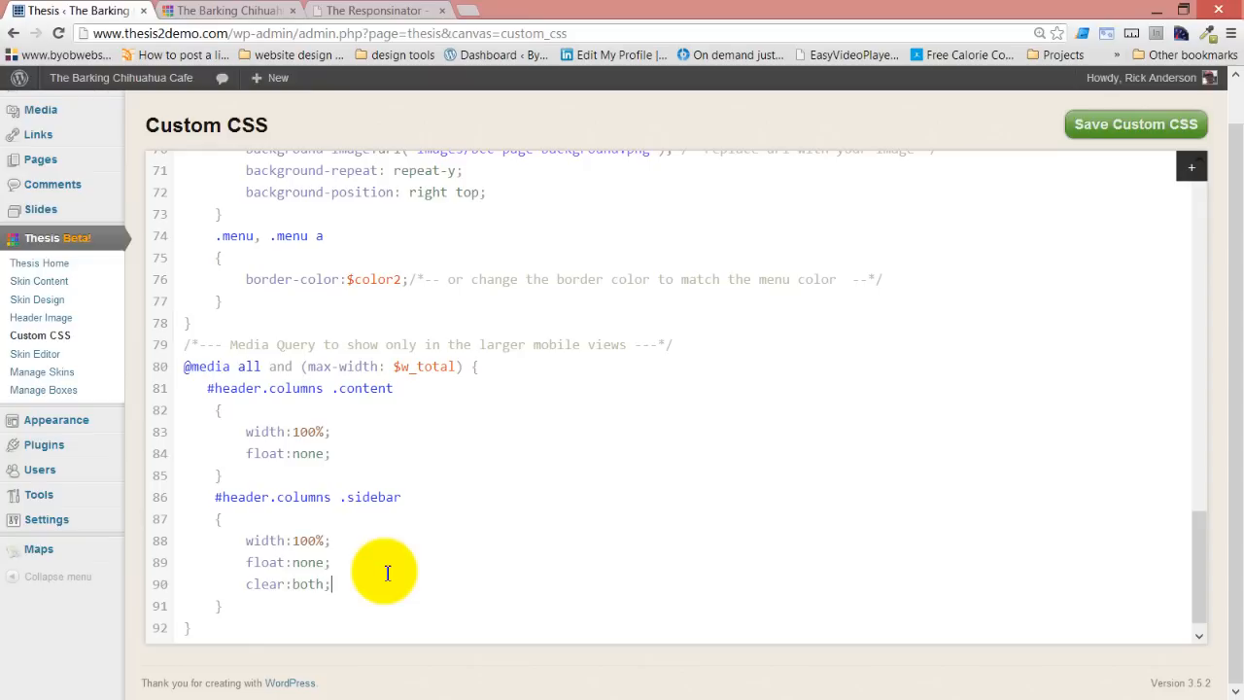
pyautogui.click(1137, 129)
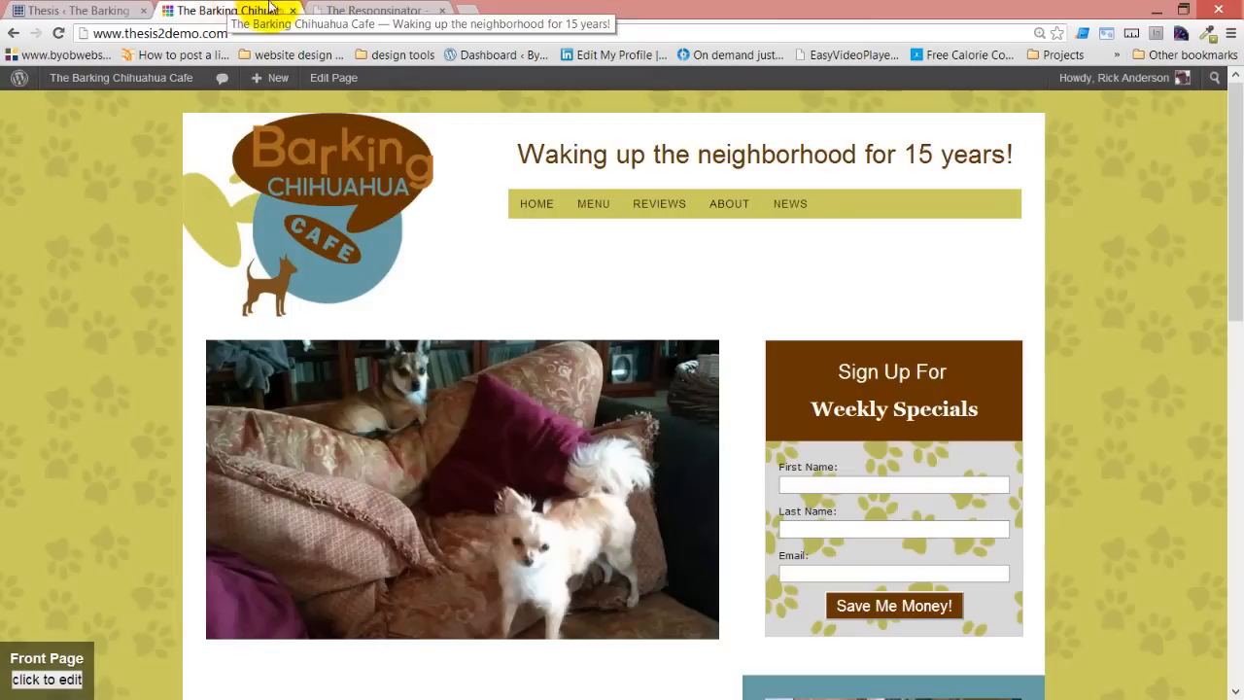
# Reload the site's front page and check the header in the desktop view
pyautogui.click(380, 8)
pyautogui.click(190, 10)
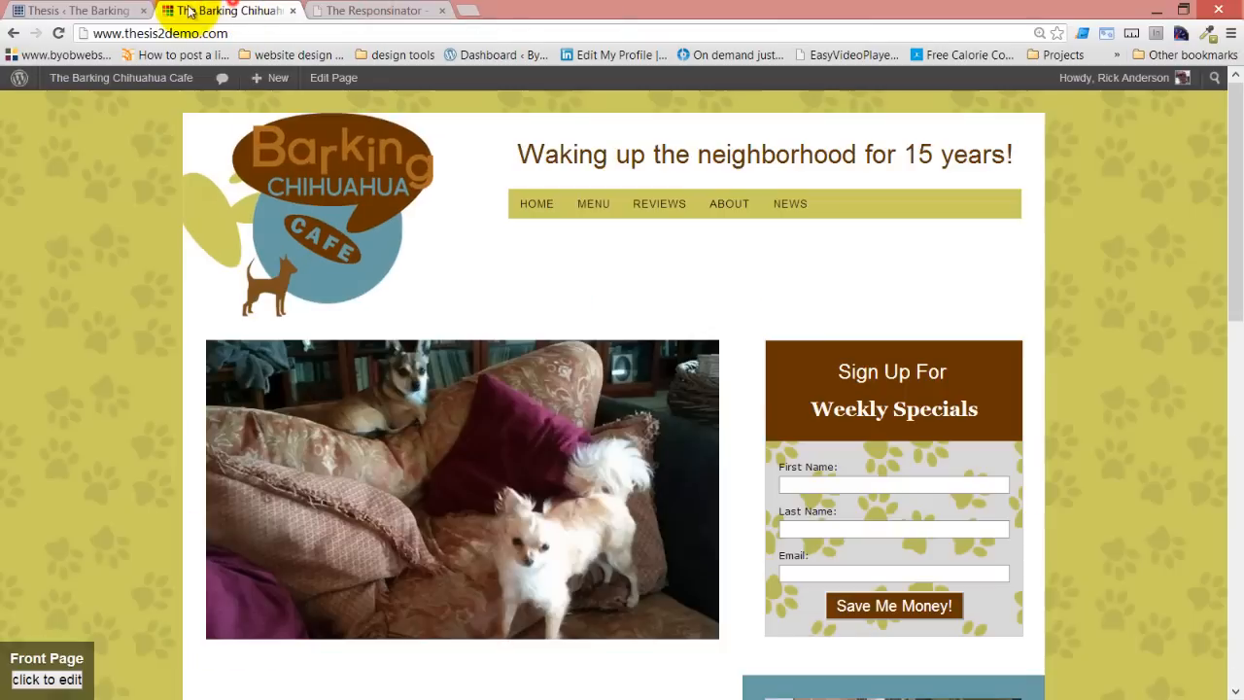
pyautogui.click(58, 35)
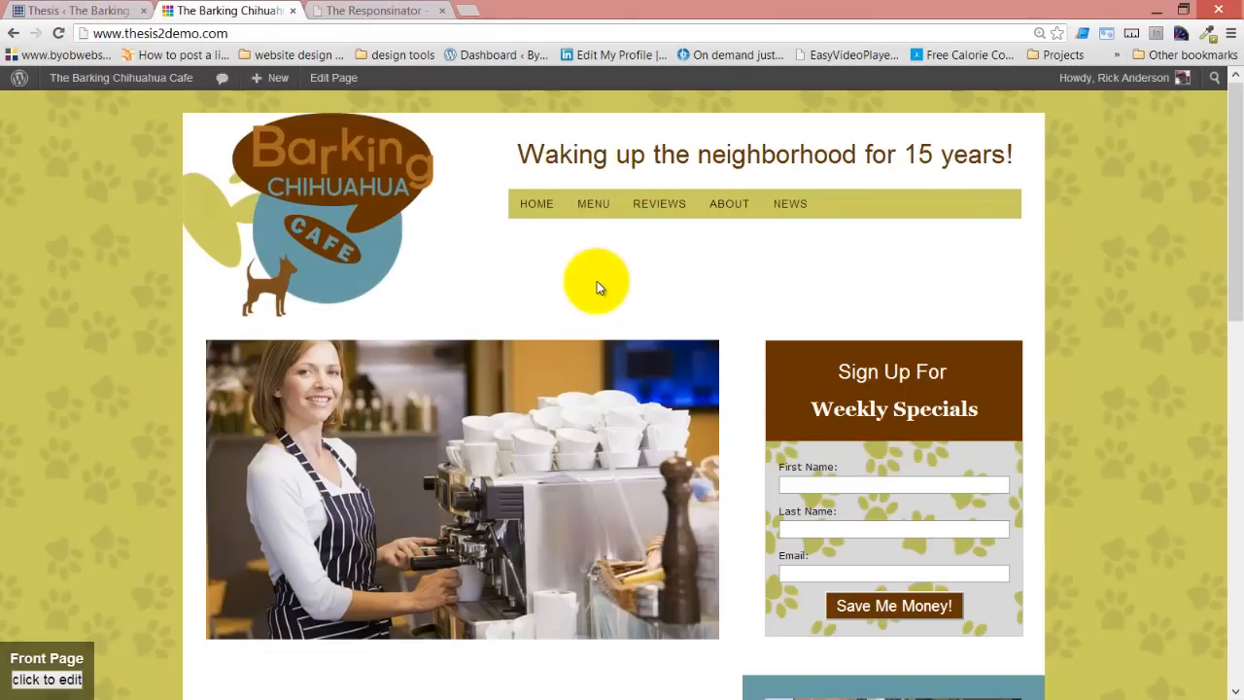
# Reload the Responsinator preview, close the inspector, and check the header in the iPhone 3+4 portrait and landscape views
pyautogui.click(379, 10)
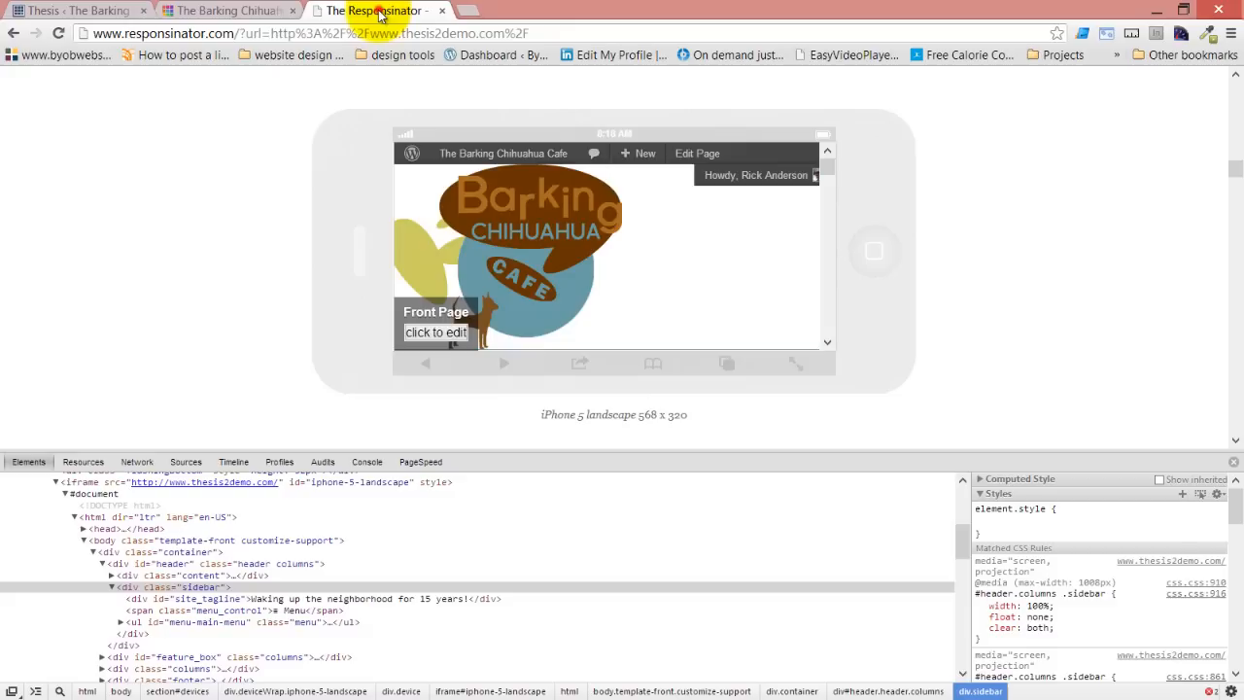
pyautogui.click(59, 35)
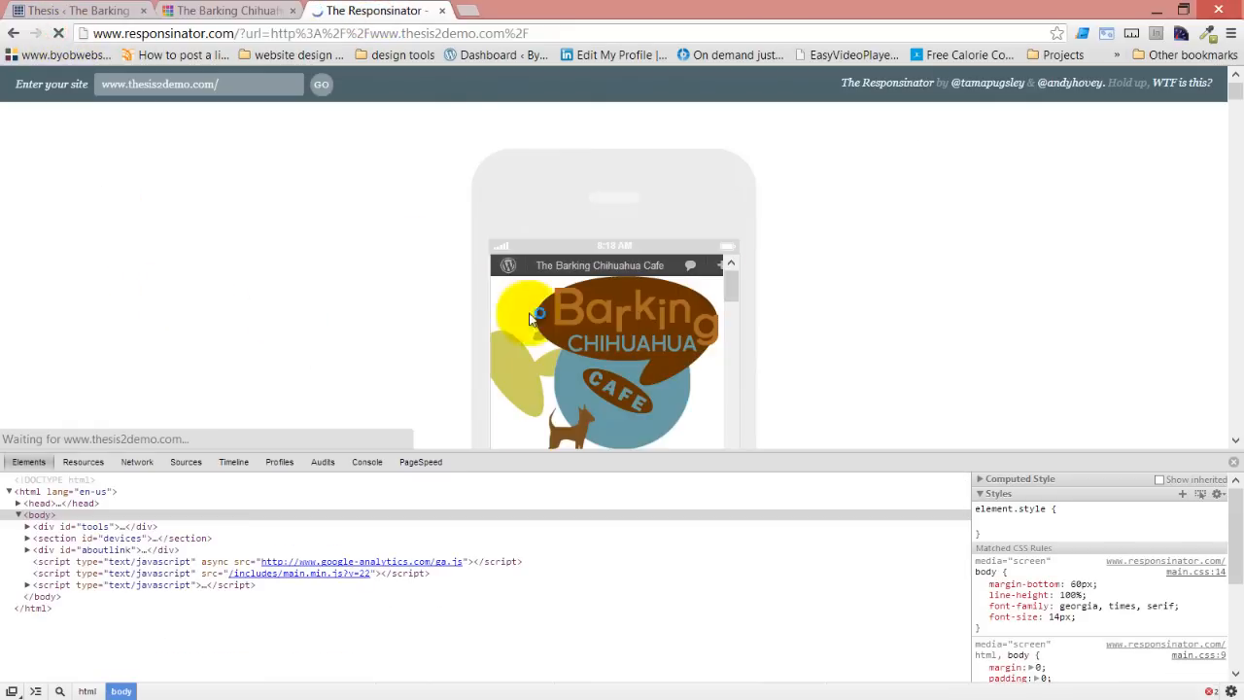
pyautogui.click(1235, 463)
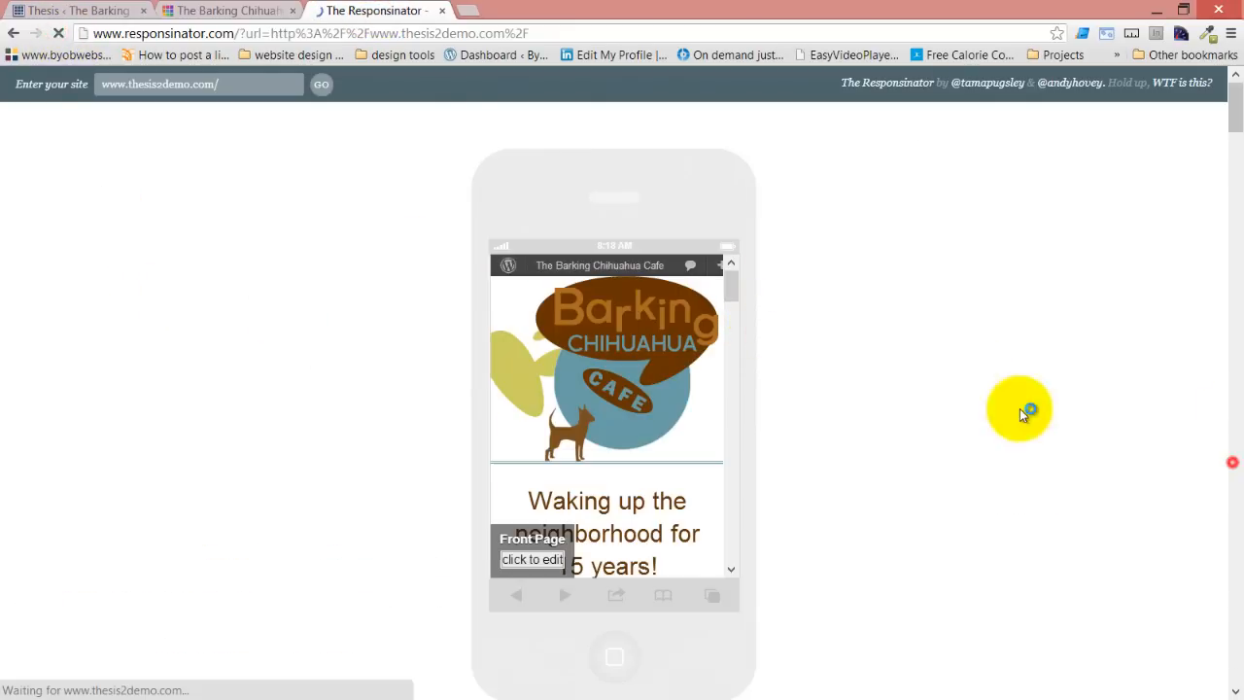
pyautogui.moveTo(731, 291); pyautogui.dragTo(895, 380)
pyautogui.scroll(-7, 948, 350)
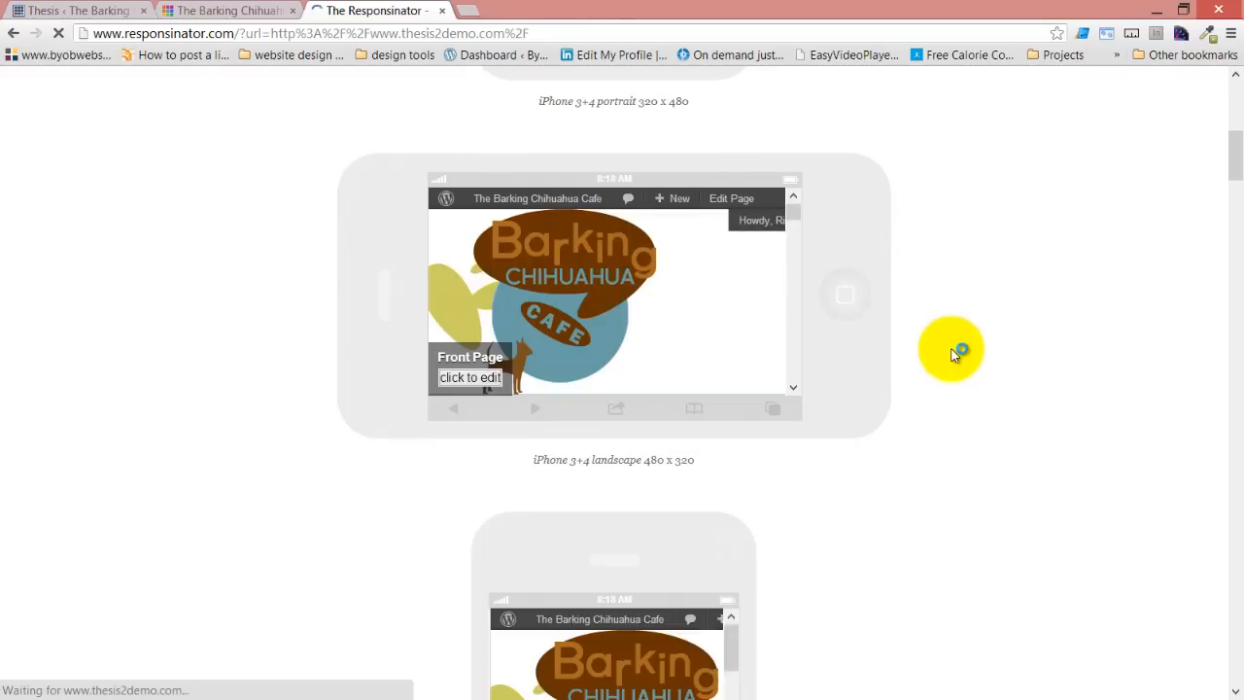
pyautogui.moveTo(787, 145)
pyautogui.mouseDown()
pyautogui.moveTo(805, 164)
pyautogui.moveTo(803, 151)
pyautogui.mouseUp()
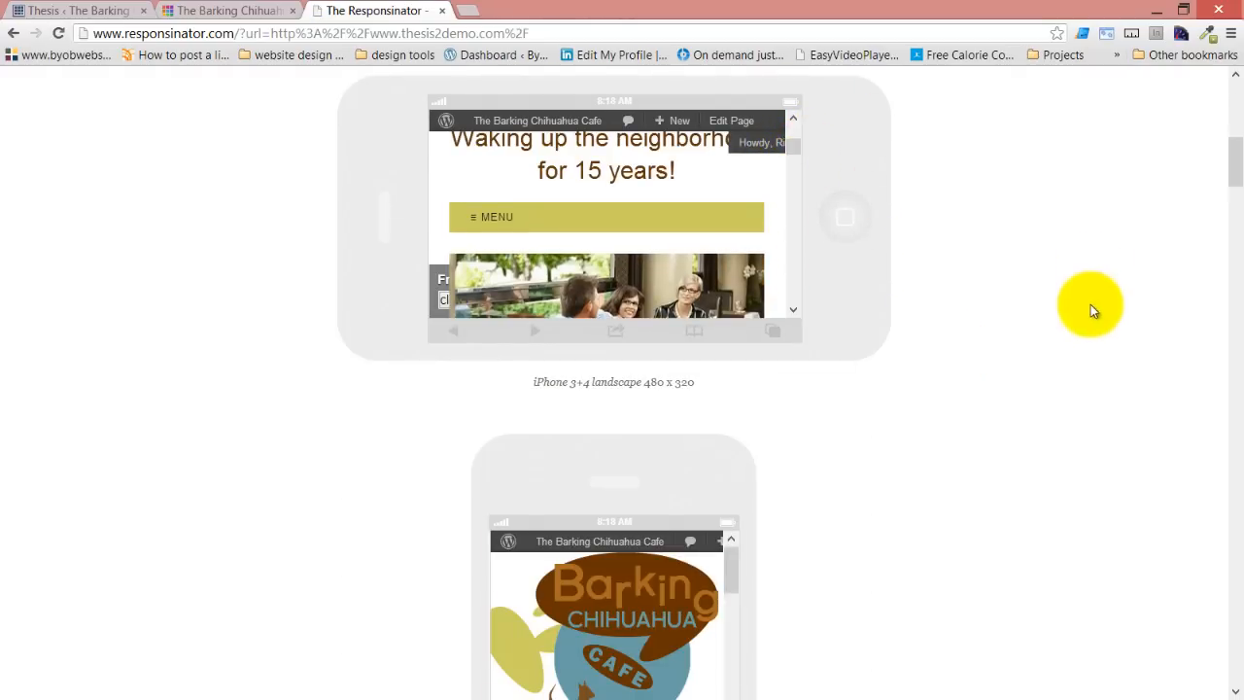
# Examine the header layout in the iPhone 5 landscape, Android landscape and larger tablet portrait previews
pyautogui.scroll(-9, 1130, 398)
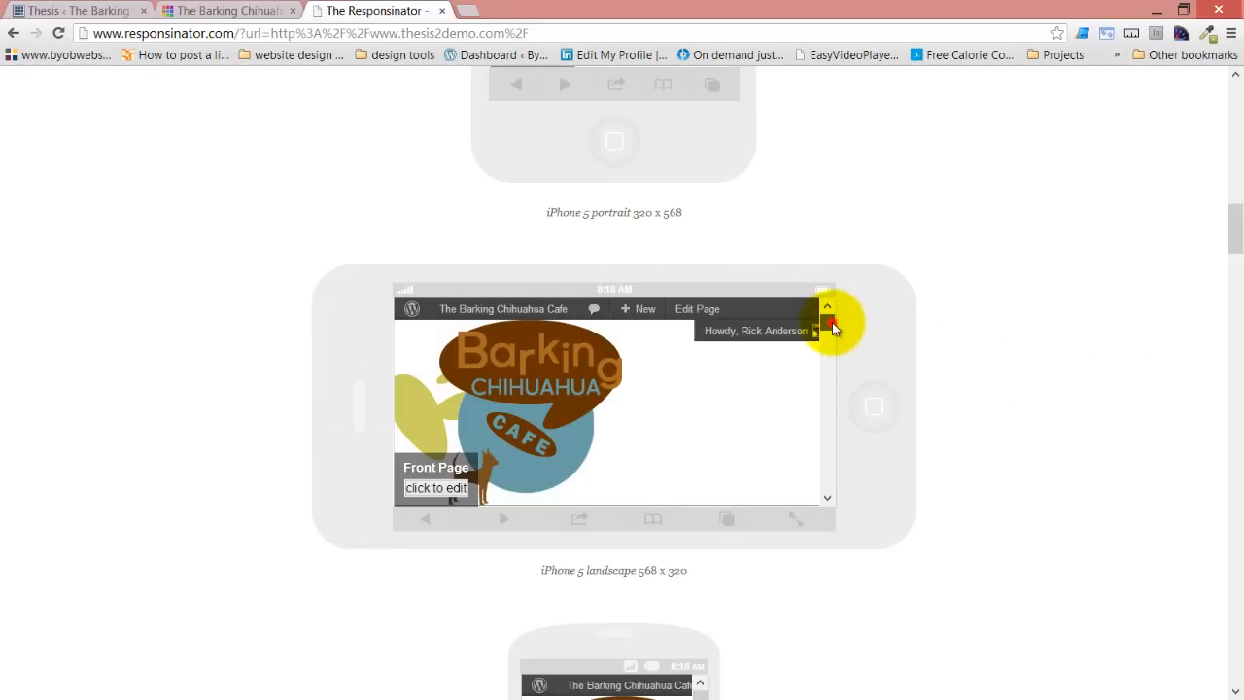
pyautogui.moveTo(838, 324); pyautogui.dragTo(832, 349)
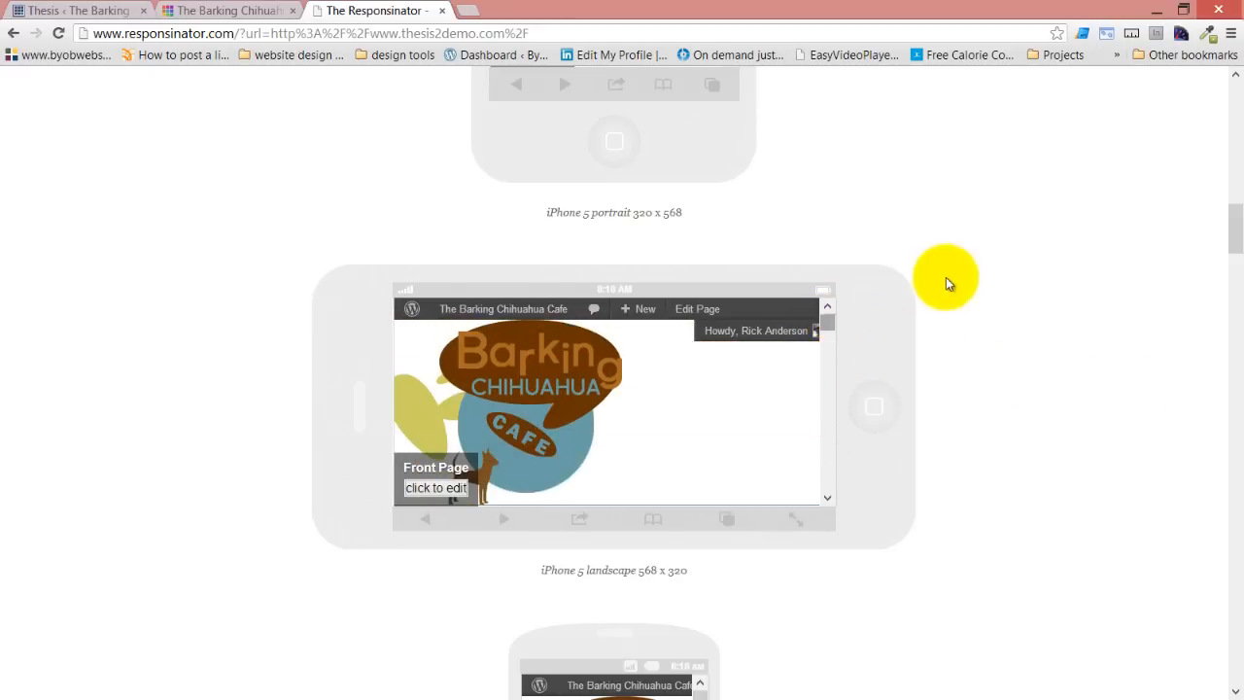
pyautogui.scroll(-15, 1062, 326)
pyautogui.scroll(-3, 1062, 327)
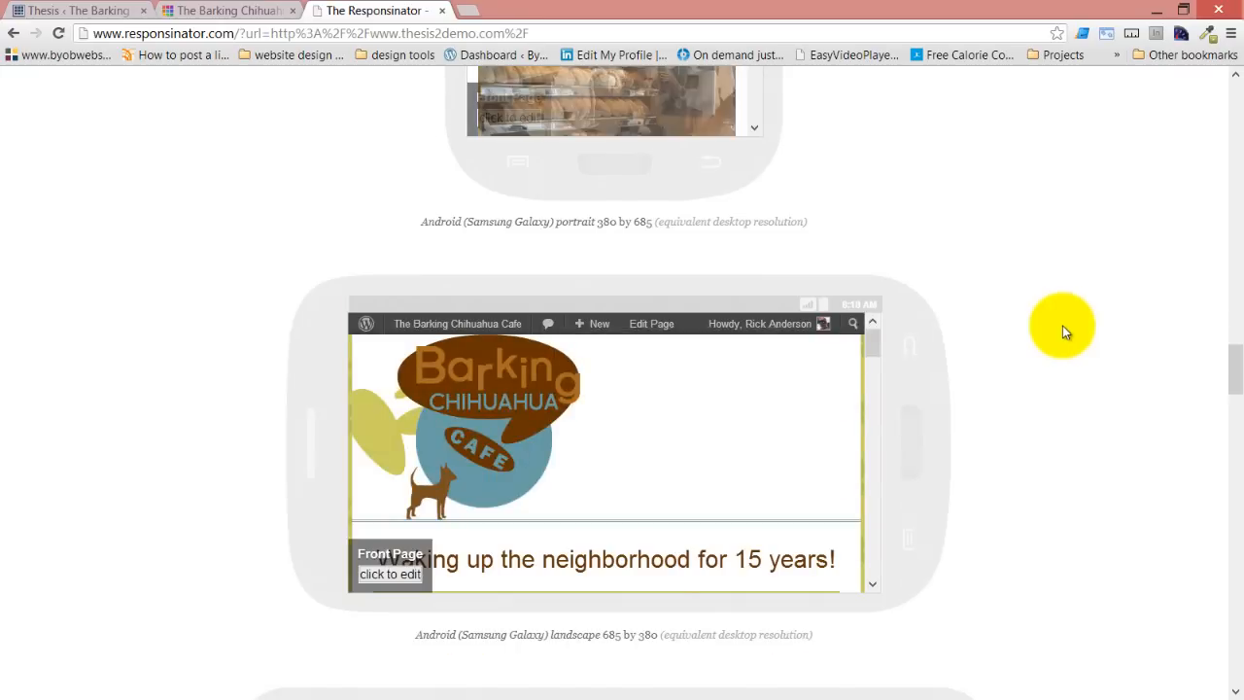
pyautogui.moveTo(872, 341)
pyautogui.mouseDown()
pyautogui.moveTo(901, 531)
pyautogui.moveTo(892, 336)
pyautogui.mouseUp()
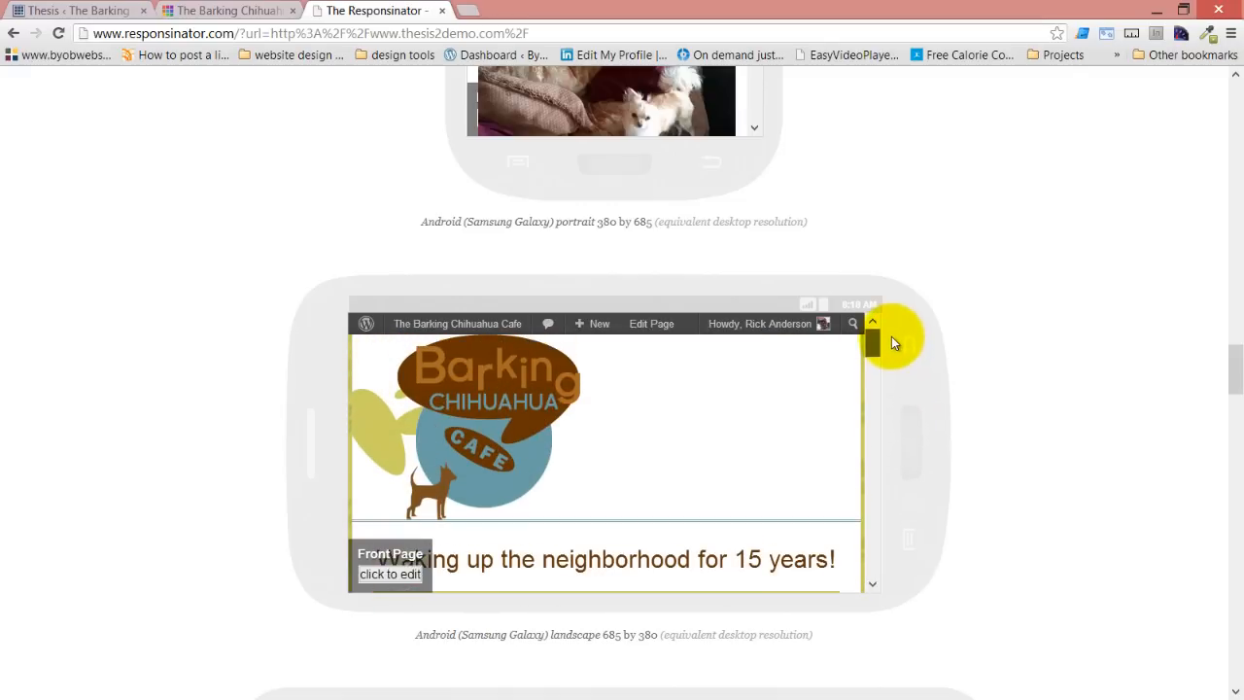
pyautogui.rightClick(891, 336)
pyautogui.click(1135, 204)
pyautogui.scroll(-6, 1125, 235)
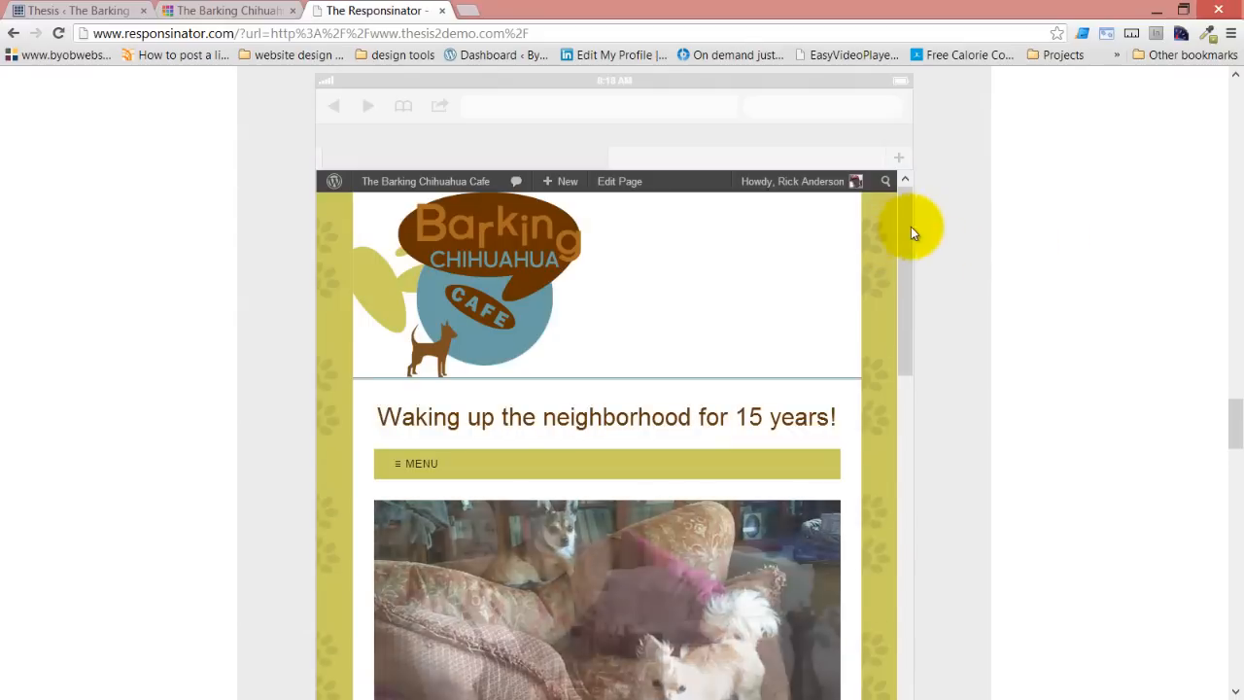
pyautogui.moveTo(910, 230)
pyautogui.mouseDown()
pyautogui.moveTo(953, 536)
pyautogui.moveTo(930, 228)
pyautogui.mouseUp()
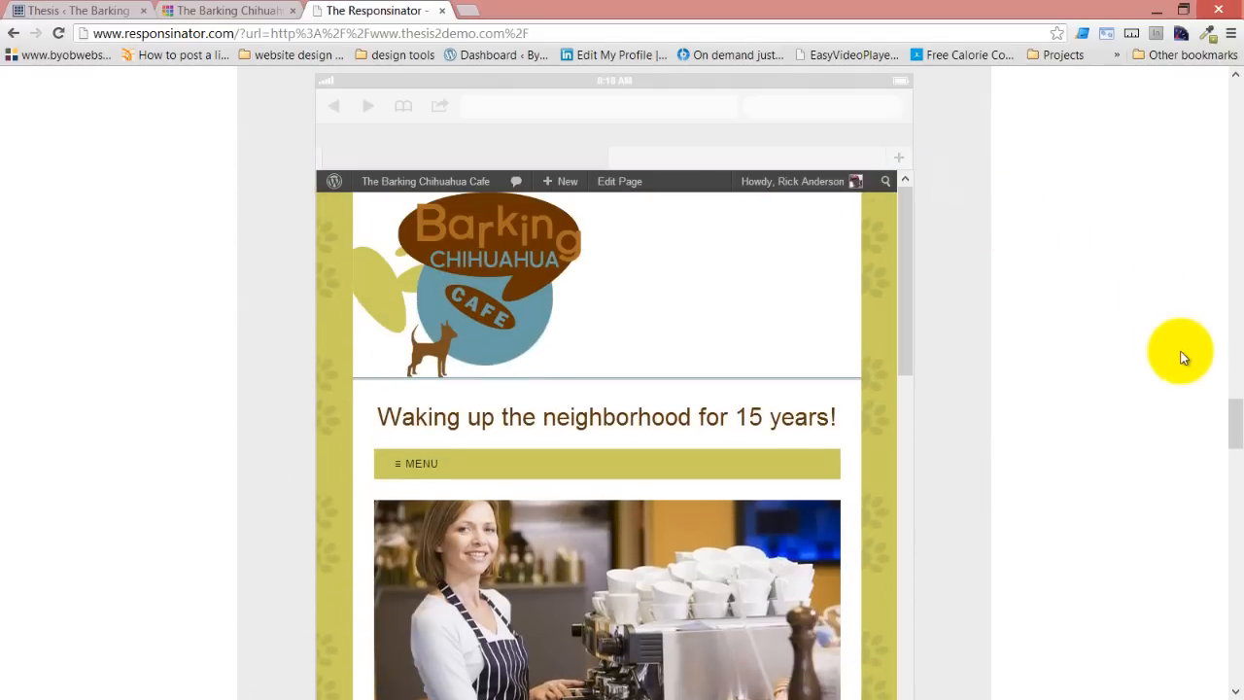